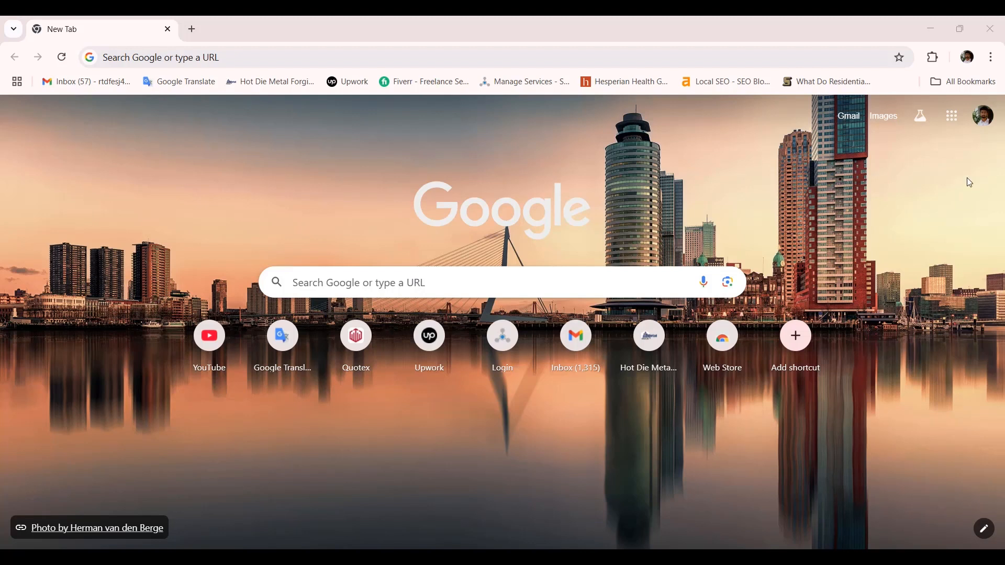
Step: Open Google Sheets from the Google apps and create a blank spreadsheet
left_click(952, 116)
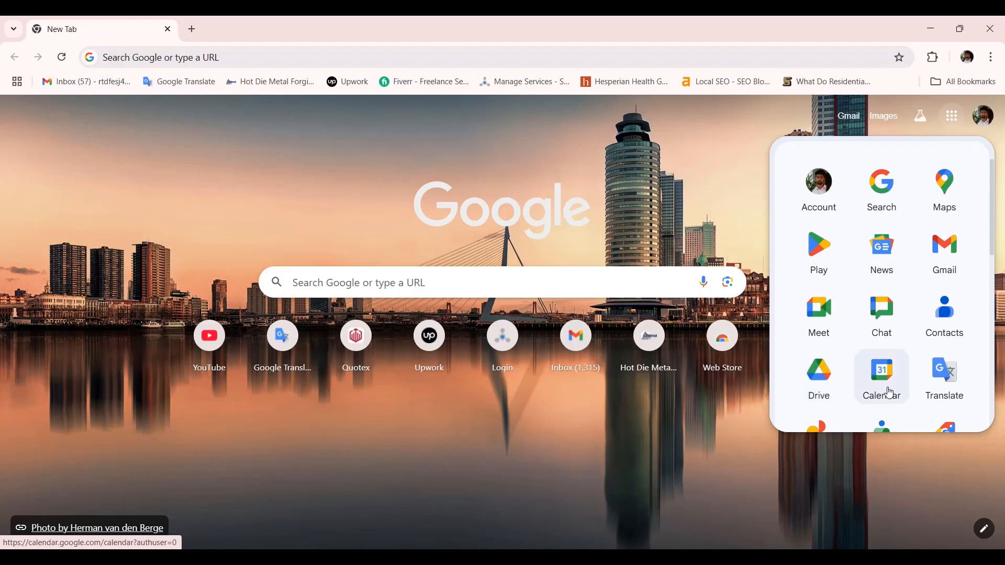
scroll(890, 390, "down", 3)
scroll(899, 389, "down", 2)
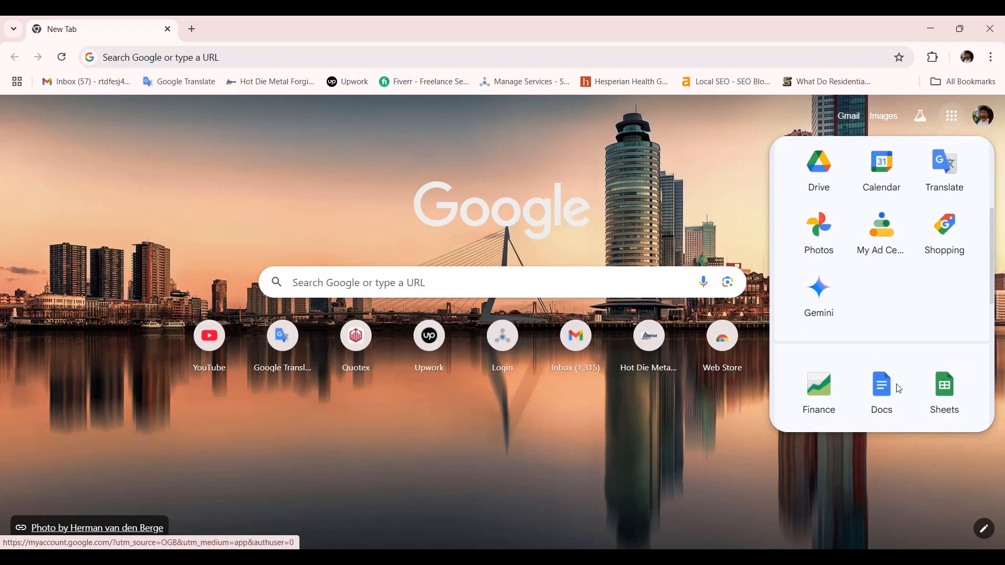
left_click(942, 391)
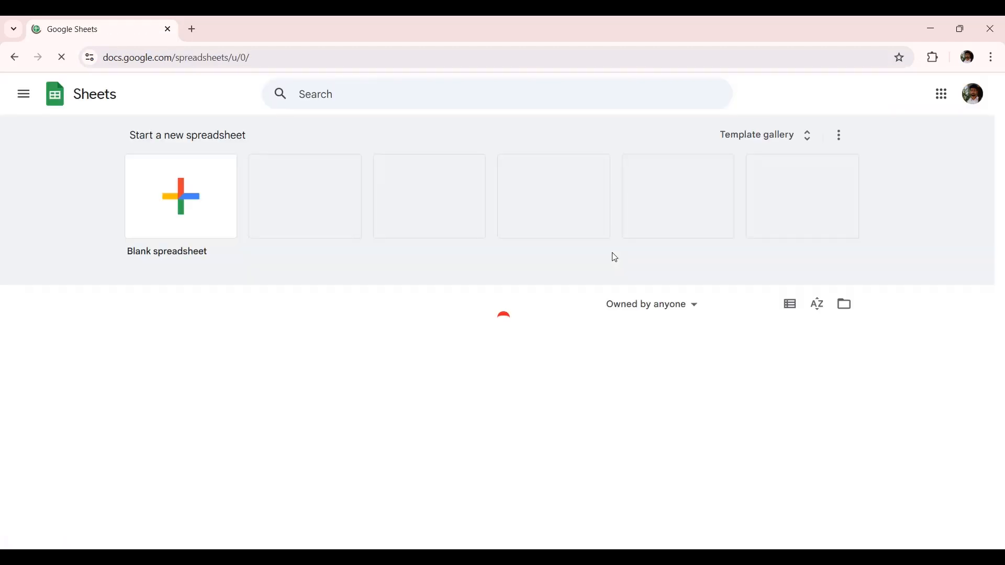
left_click(164, 223)
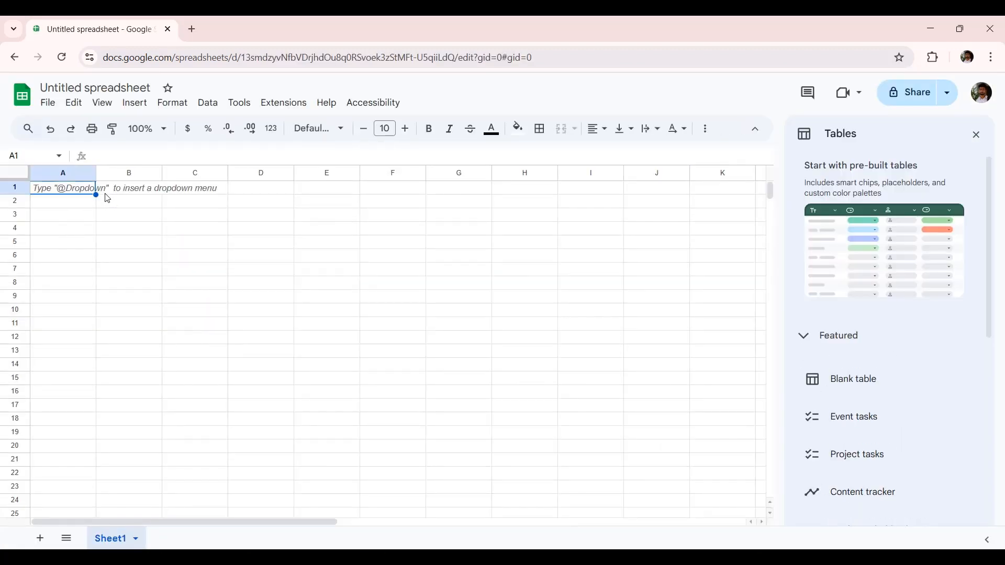
Step: Widen columns A, B, C and D of the empty sheet to make room for keyword data
left_click_drag(96, 173, 153, 175)
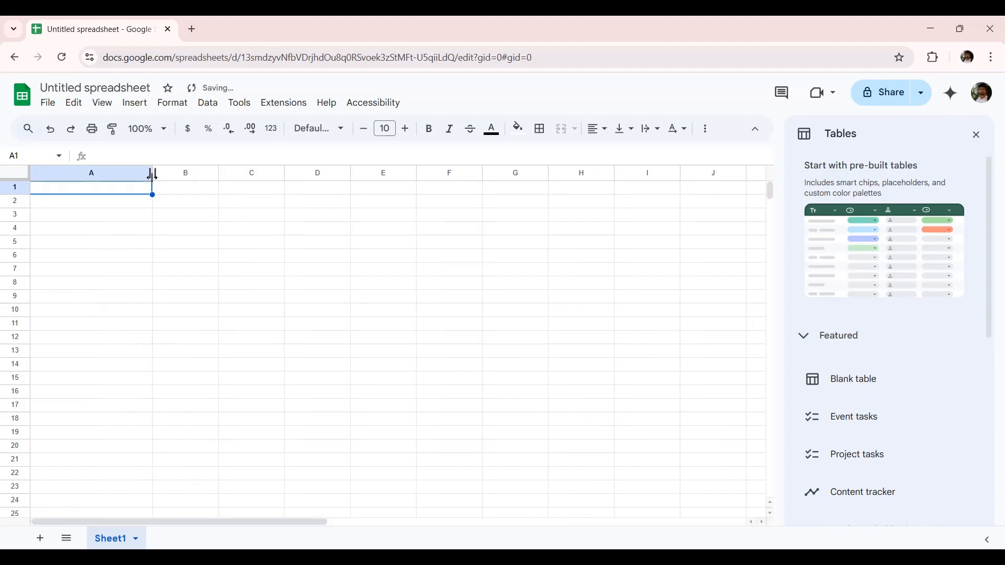
left_click_drag(218, 174, 305, 181)
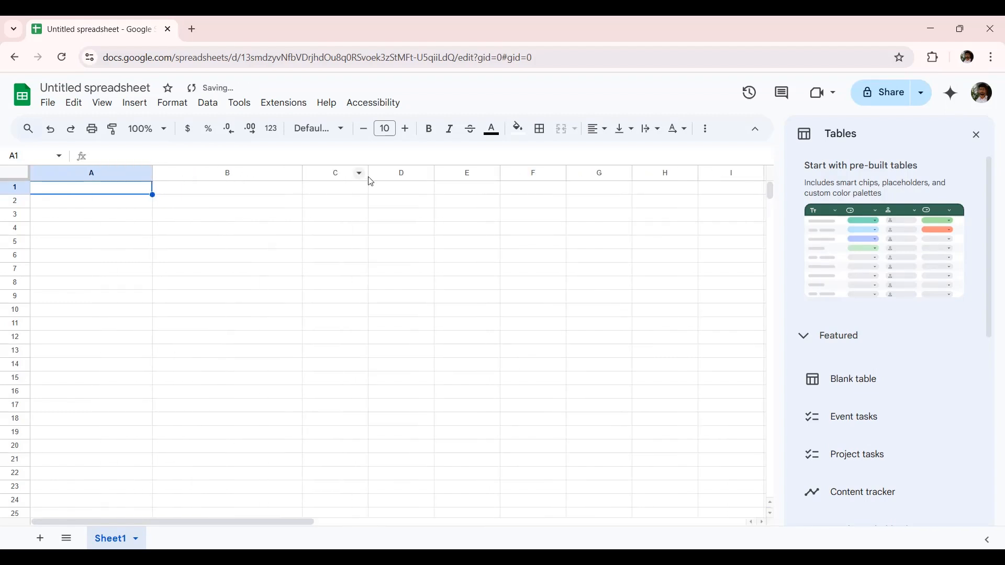
left_click_drag(366, 173, 434, 177)
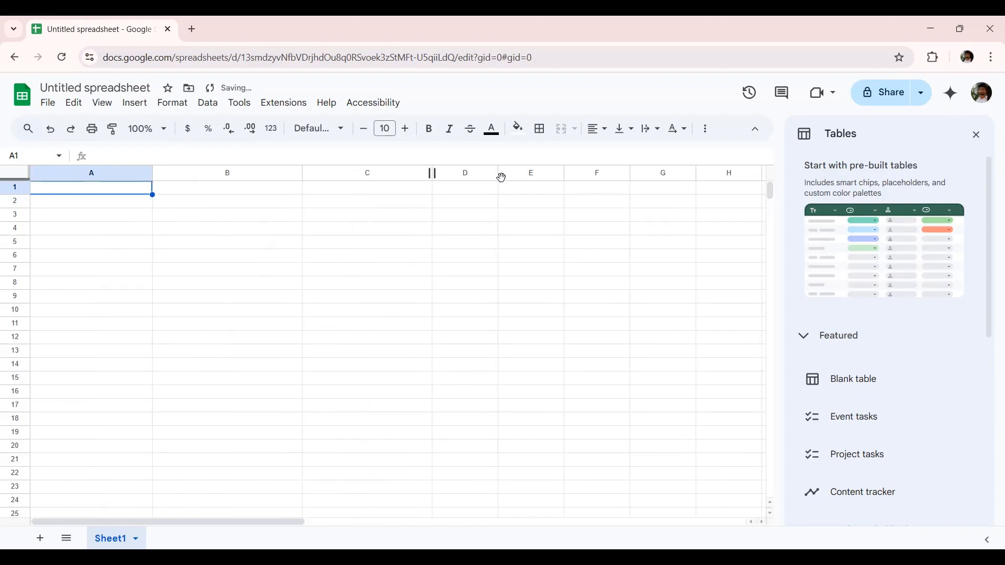
left_click_drag(500, 175, 569, 175)
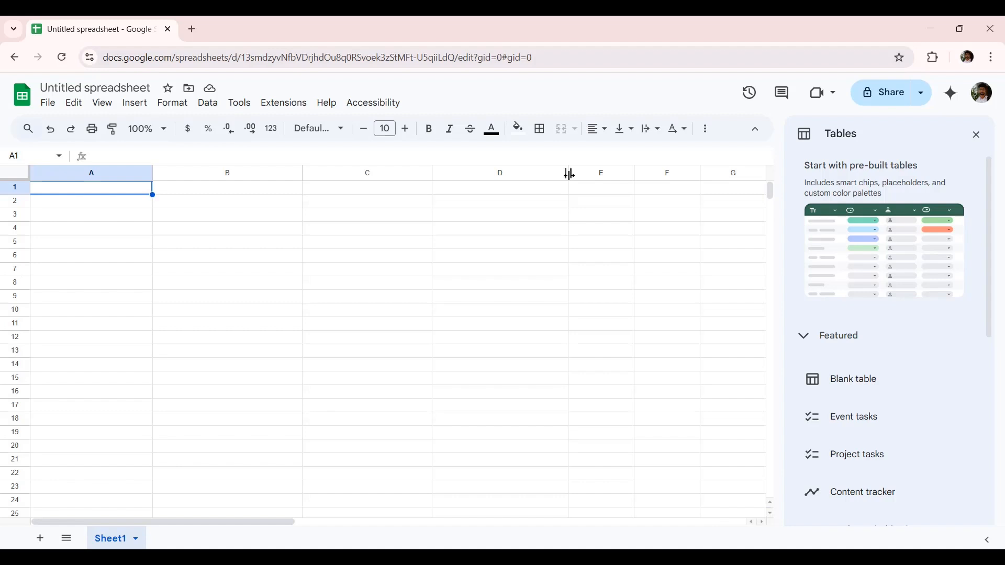
Step: Rename the untitled spreadsheet as "Keyword Research for"
left_click(129, 87)
type("Keyw")
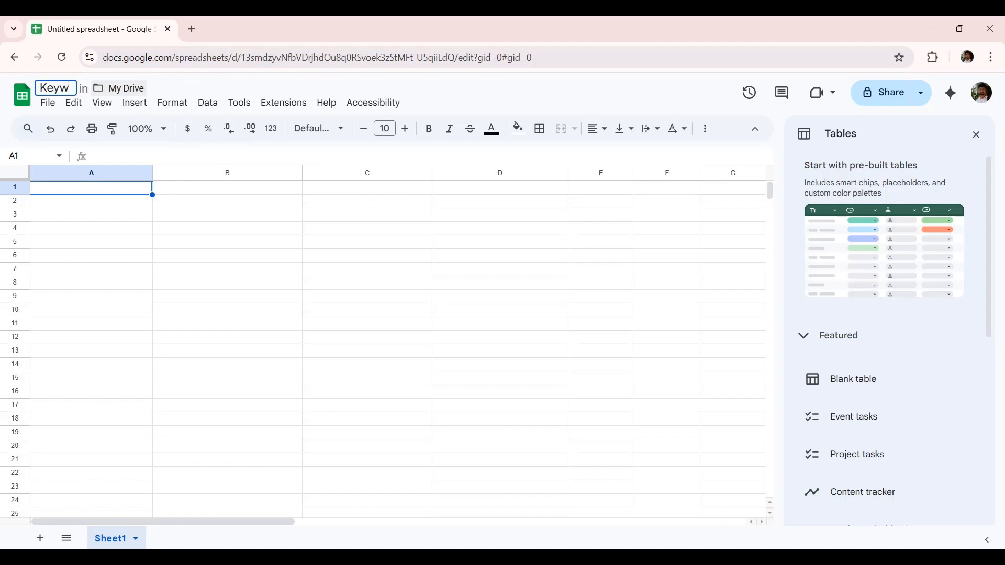
type("ord Research")
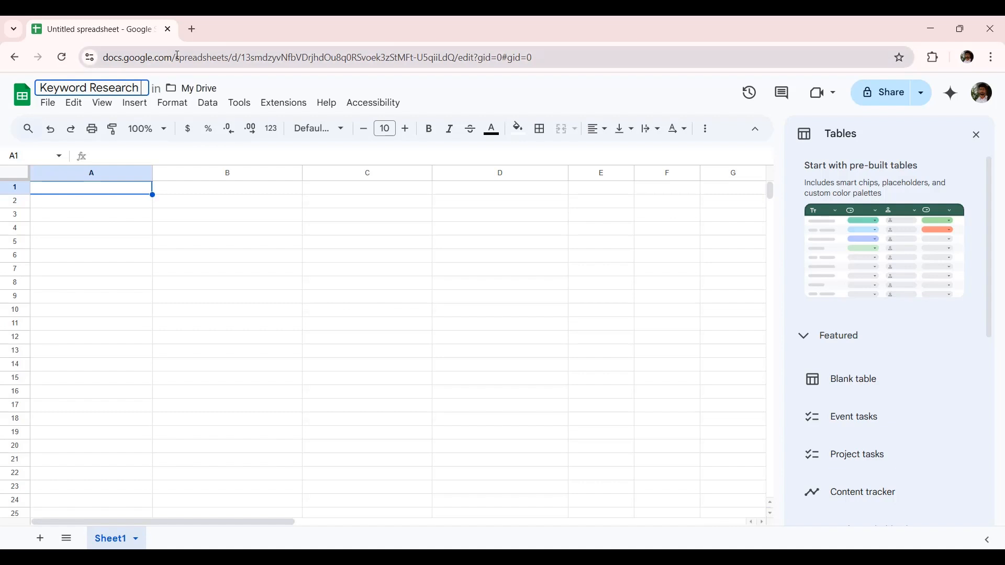
type(" for")
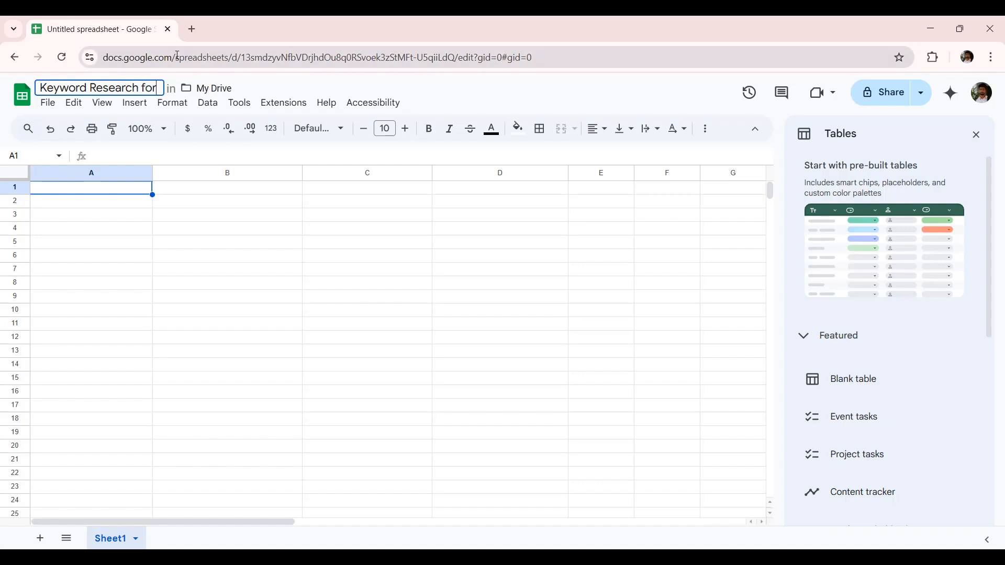
Step: Open the bookmarked "What Do Residential Plumbing Services Entail?" page in a new tab and append its URL to the spreadsheet's title
left_click(197, 25)
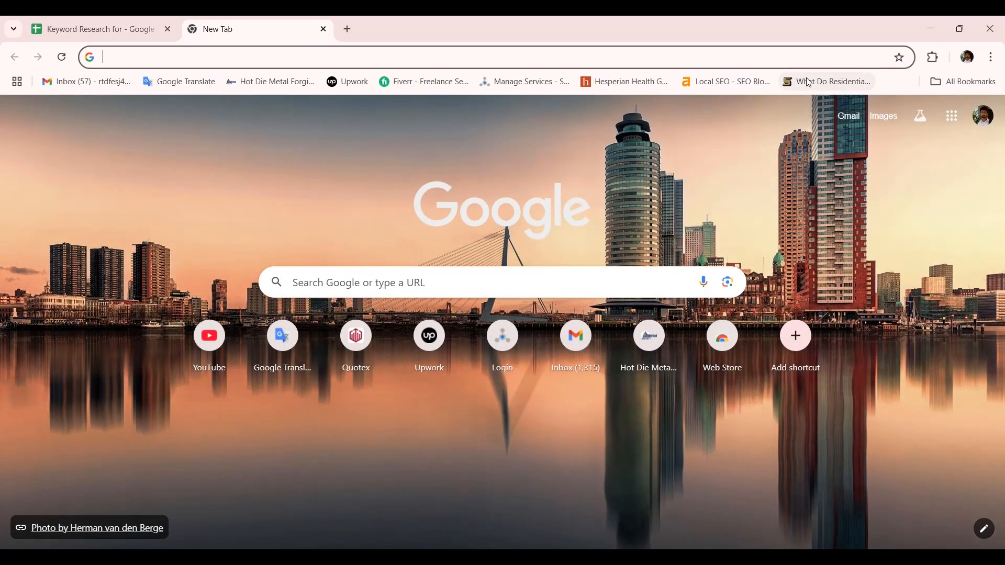
left_click(827, 81)
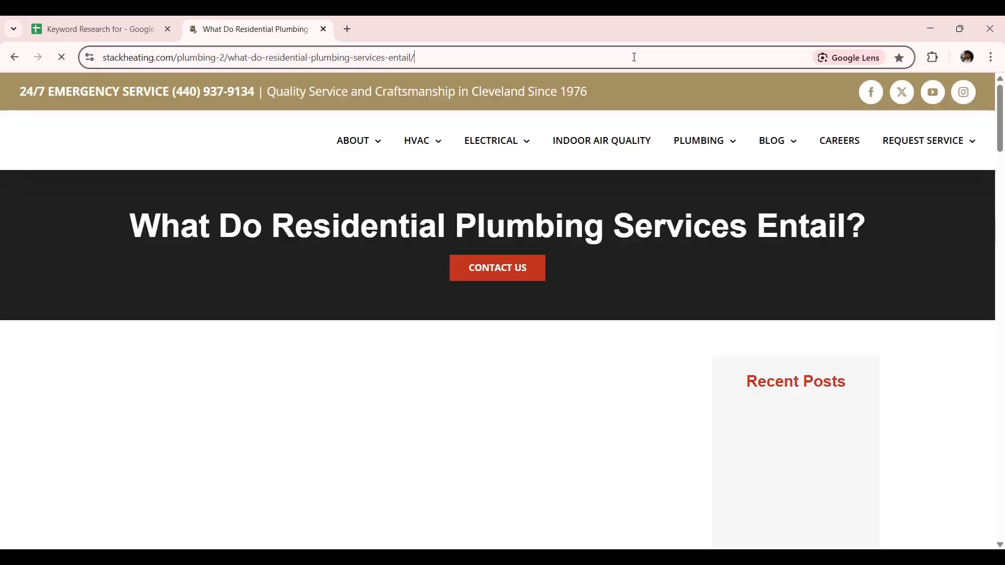
left_click(634, 57)
key("ctrl+c")
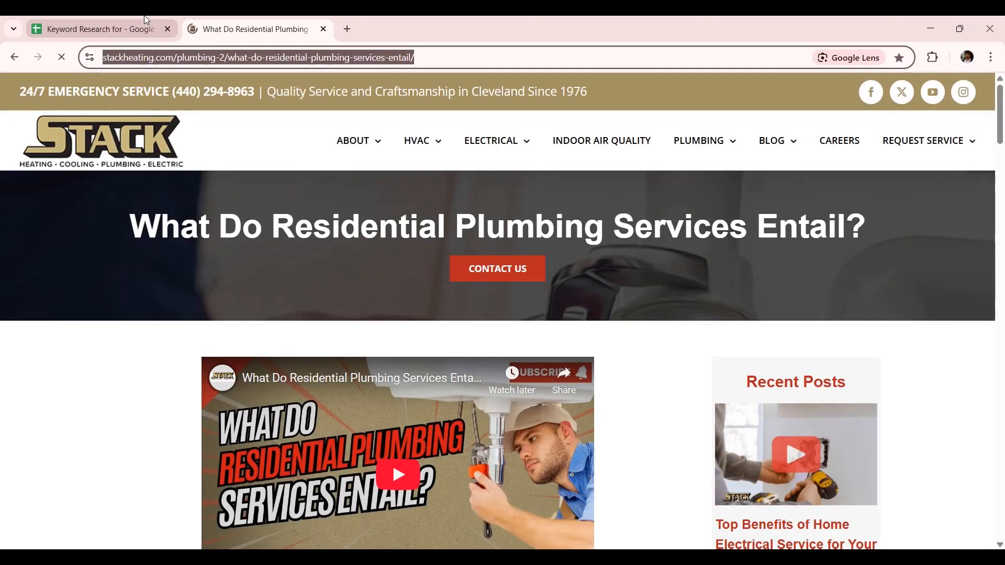
left_click(100, 29)
left_click(159, 87)
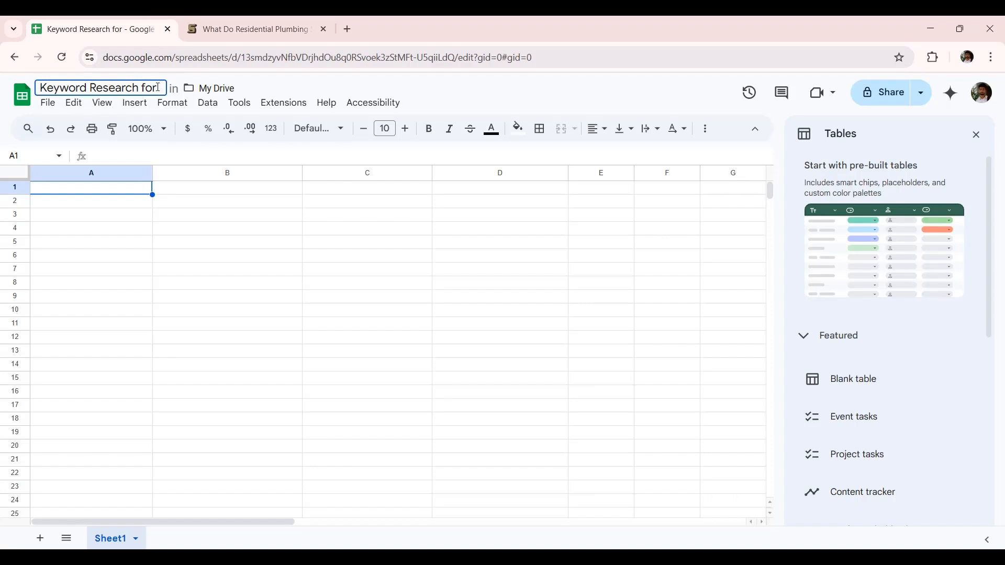
key("ctrl+v")
left_click(254, 204)
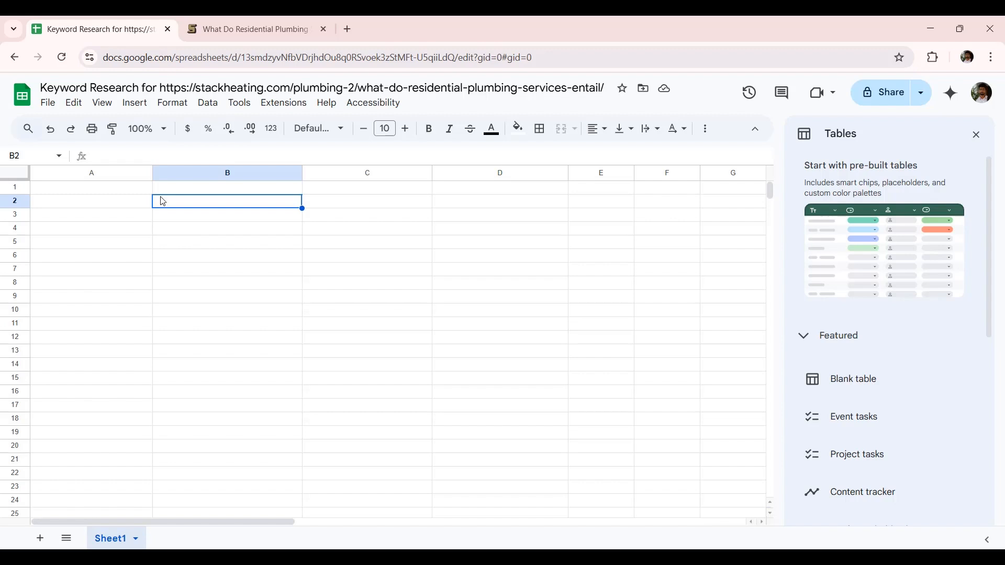
Step: Enter the header "Relevancy/Keyword" in cell A1 and widen column A slightly
left_click_drag(153, 171, 157, 171)
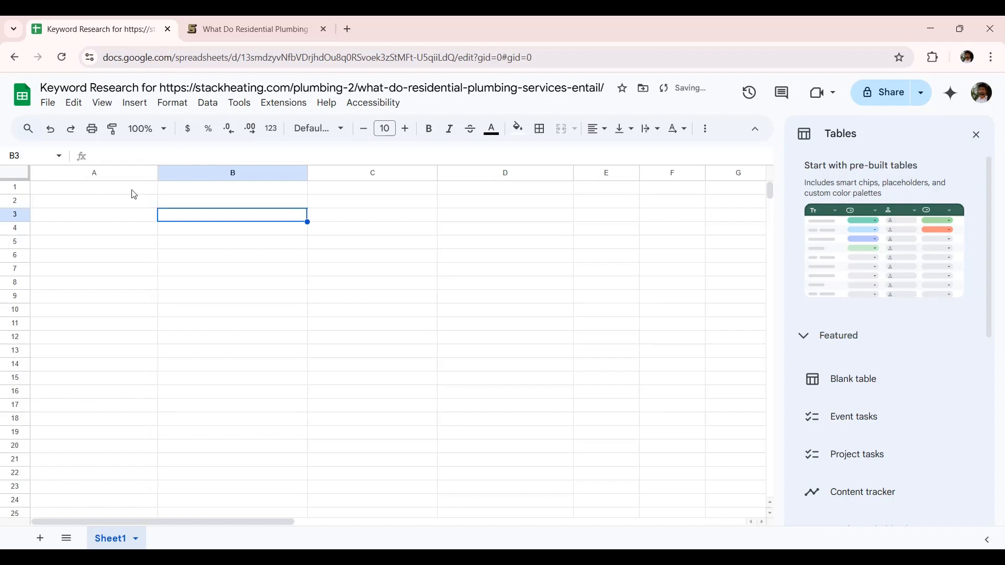
left_click(134, 194)
type("Relevancy/Keyword")
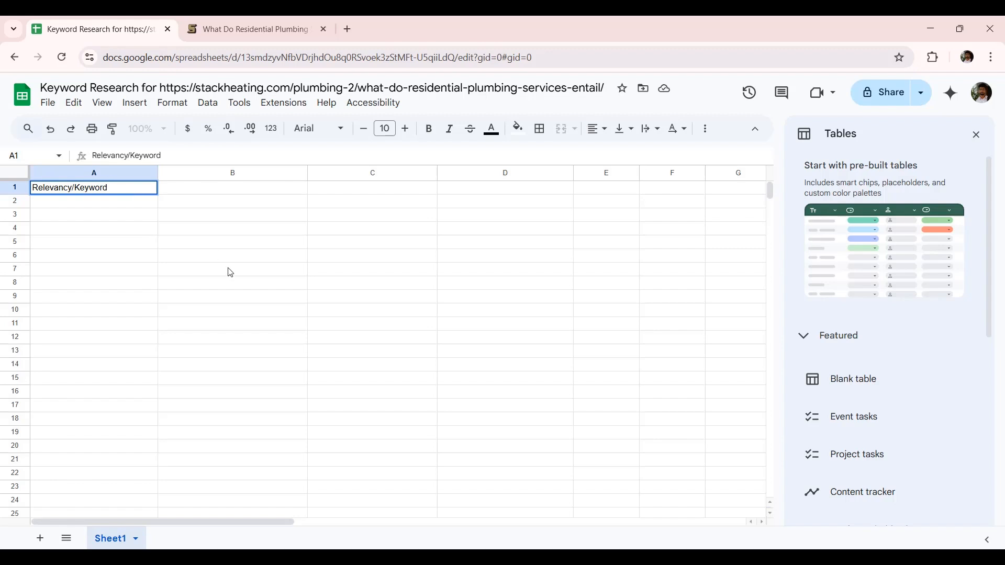
left_click(230, 272)
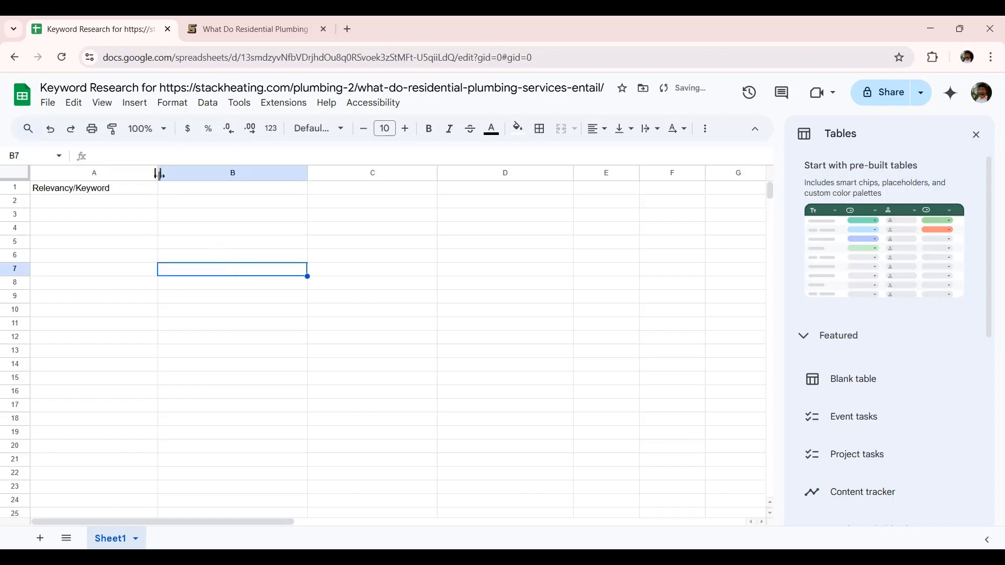
left_click_drag(158, 175, 158, 174)
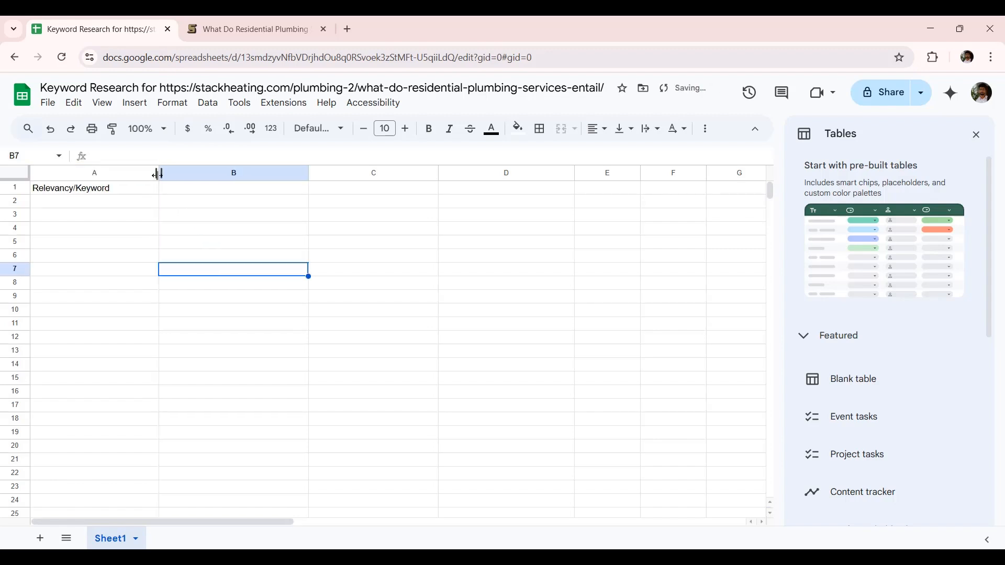
Step: Enter the header "Search volume" in cell B1
left_click(193, 193)
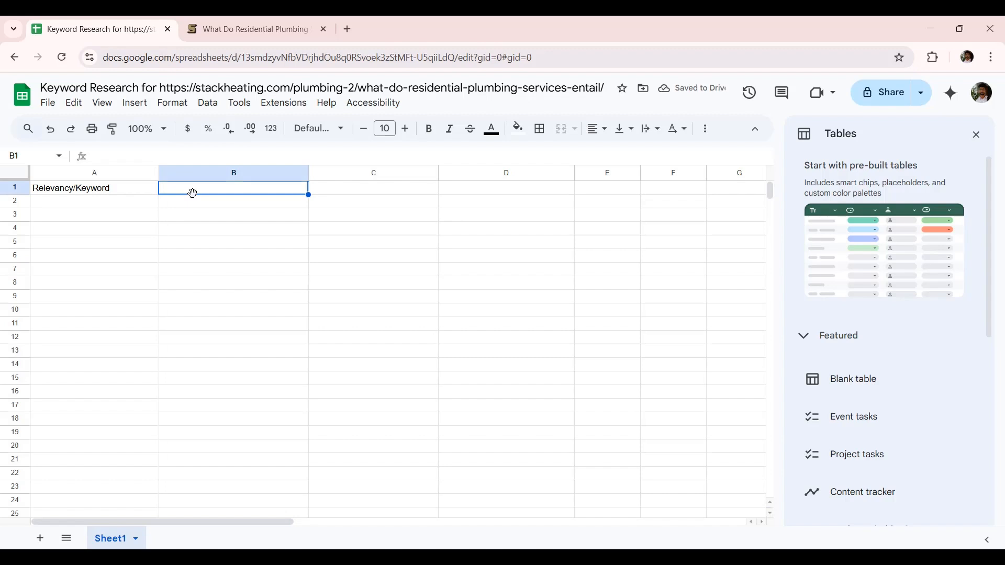
type("Se")
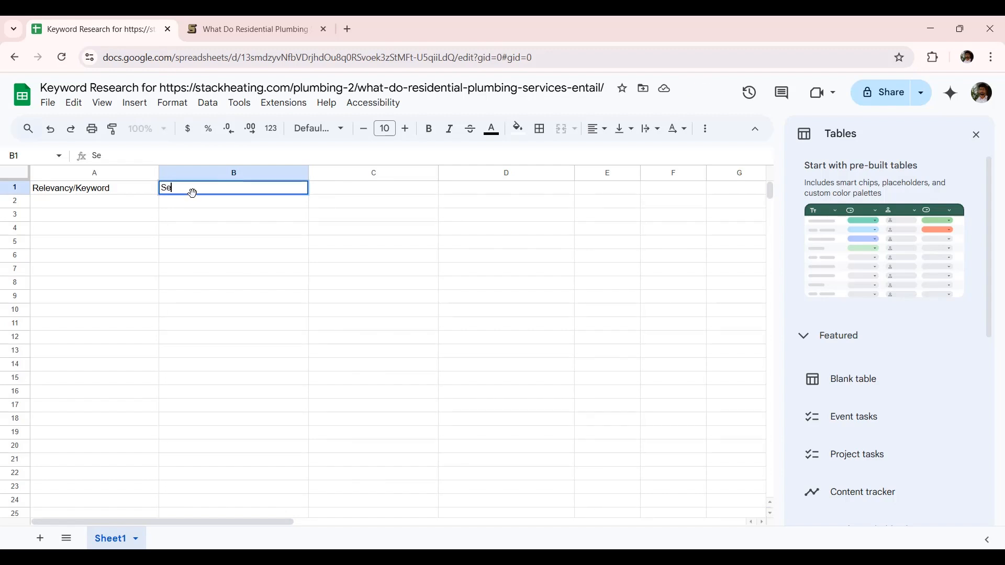
type("arch volume")
left_click(363, 264)
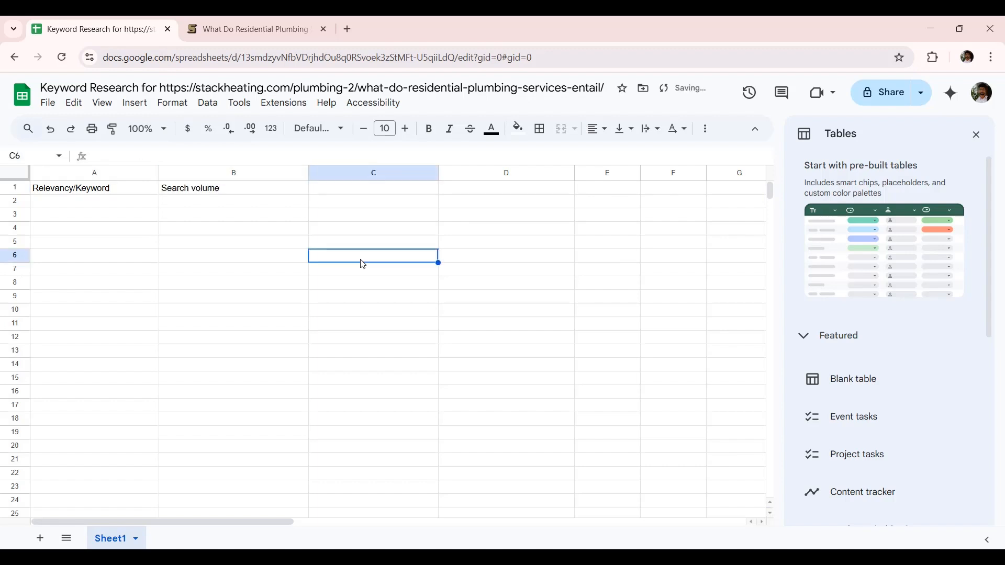
Step: Enter the headers "Keyword Difficulty (KD)" in cell C1 and "Status" in cell D1
left_click(363, 193)
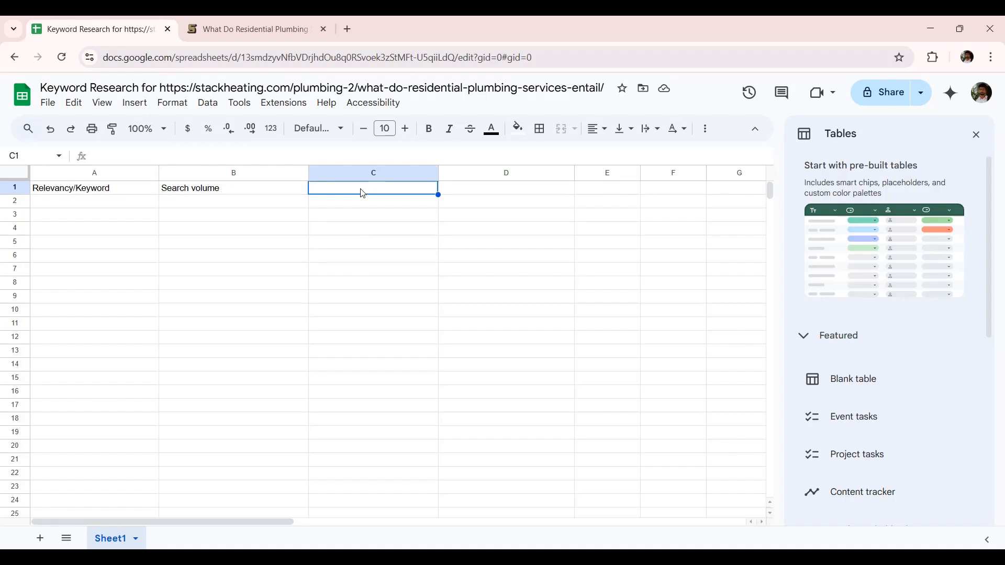
type("Keyw")
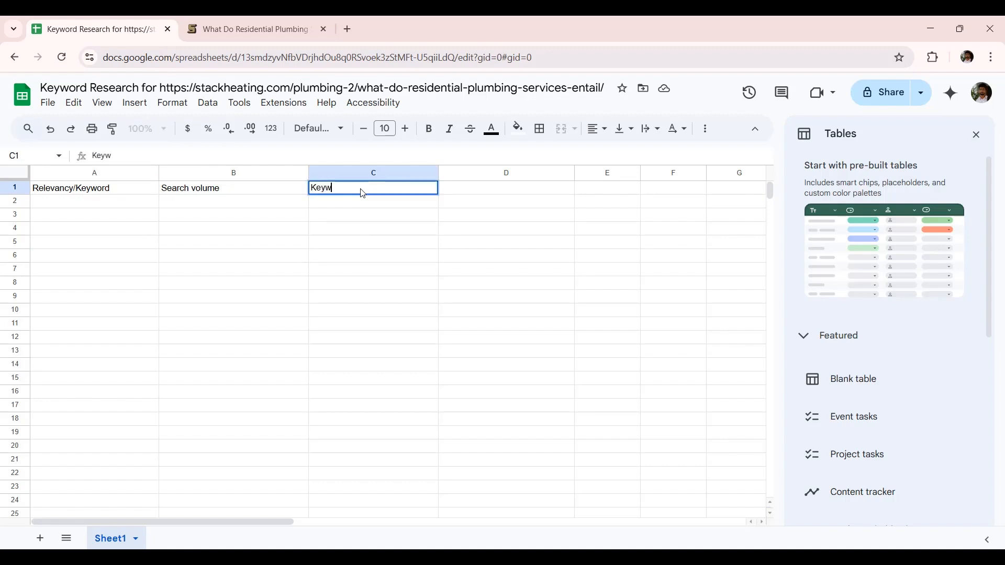
type("ord Difficulty (KD)")
left_click(572, 312)
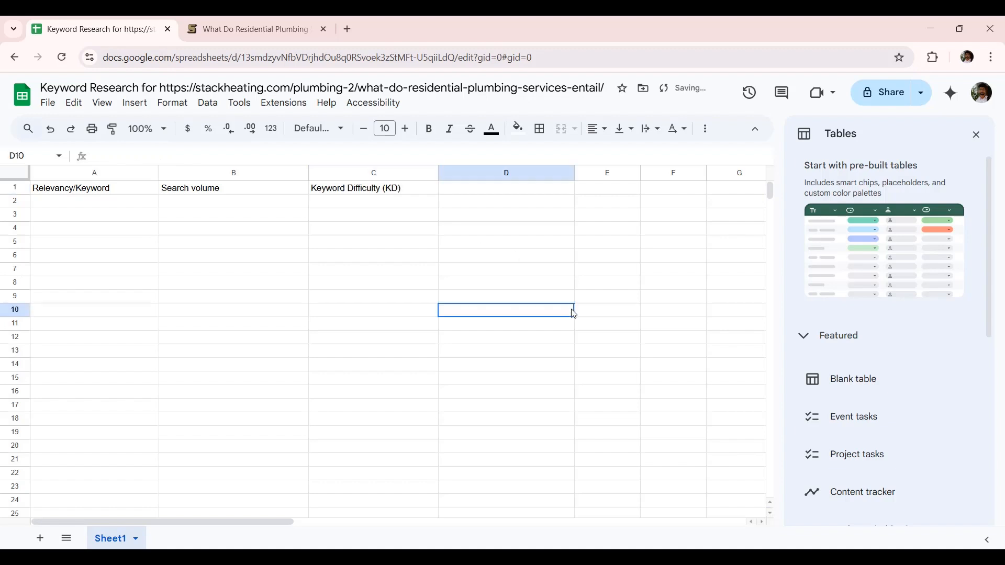
left_click(490, 193)
type("Status")
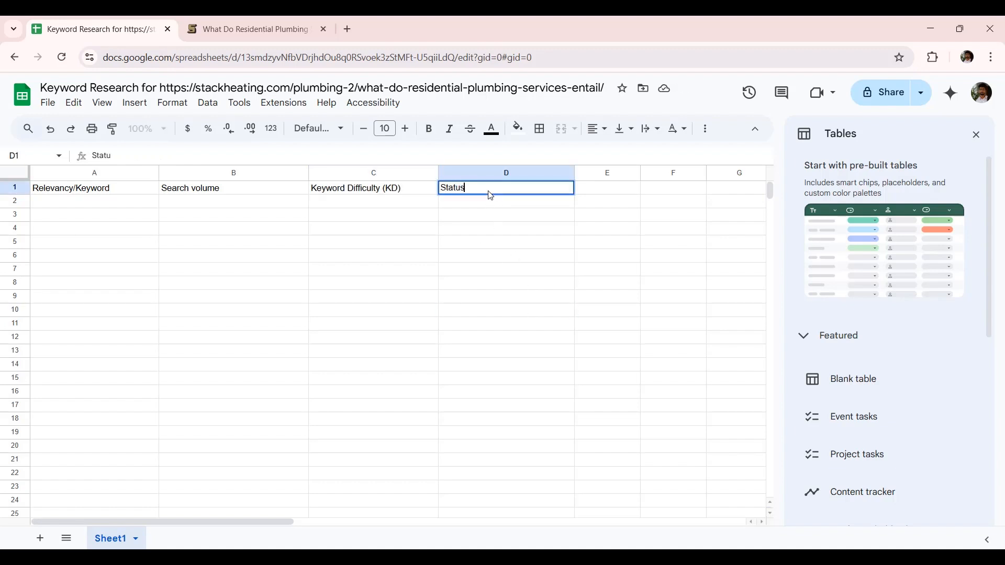
key("ctrl+Return")
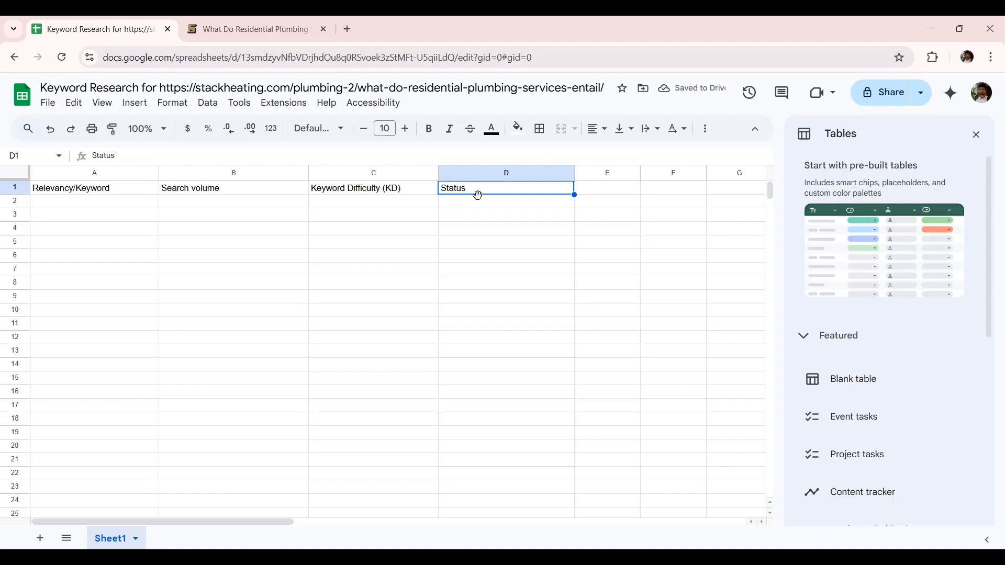
left_click_drag(475, 204, 471, 429)
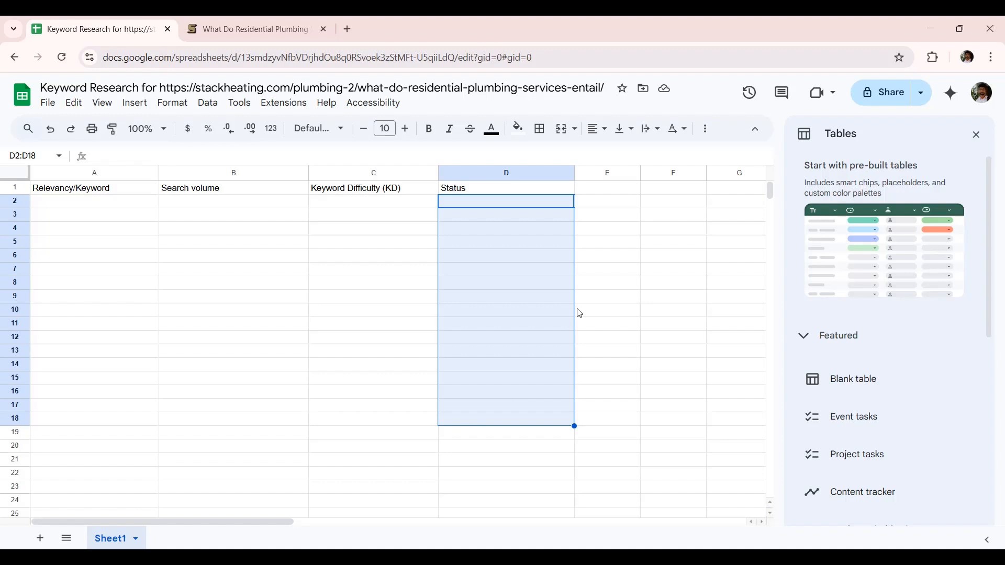
left_click(258, 294)
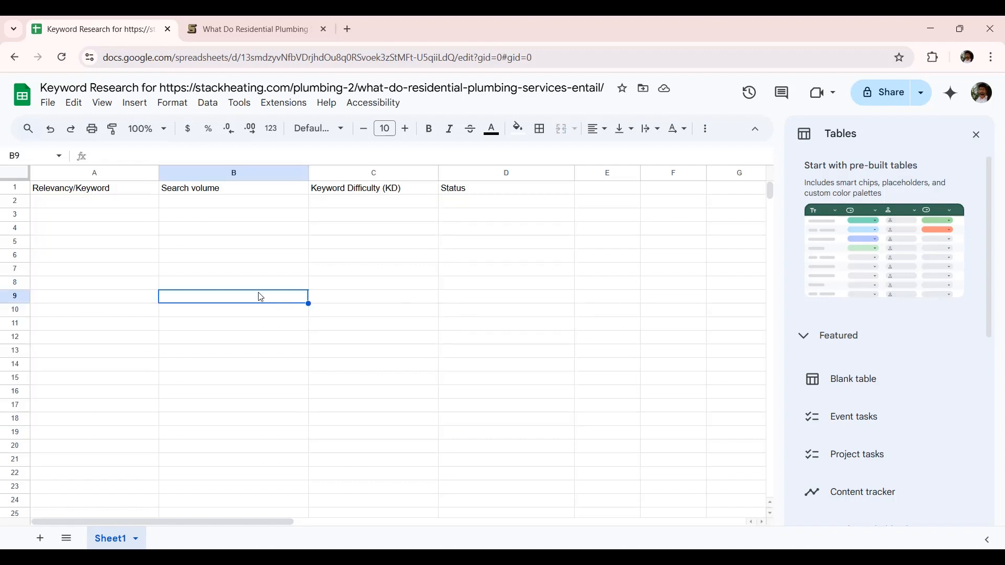
Step: Center the header cells A1:D1 horizontally and set their font size to 11
left_click(157, 193)
left_click_drag(216, 193, 459, 192)
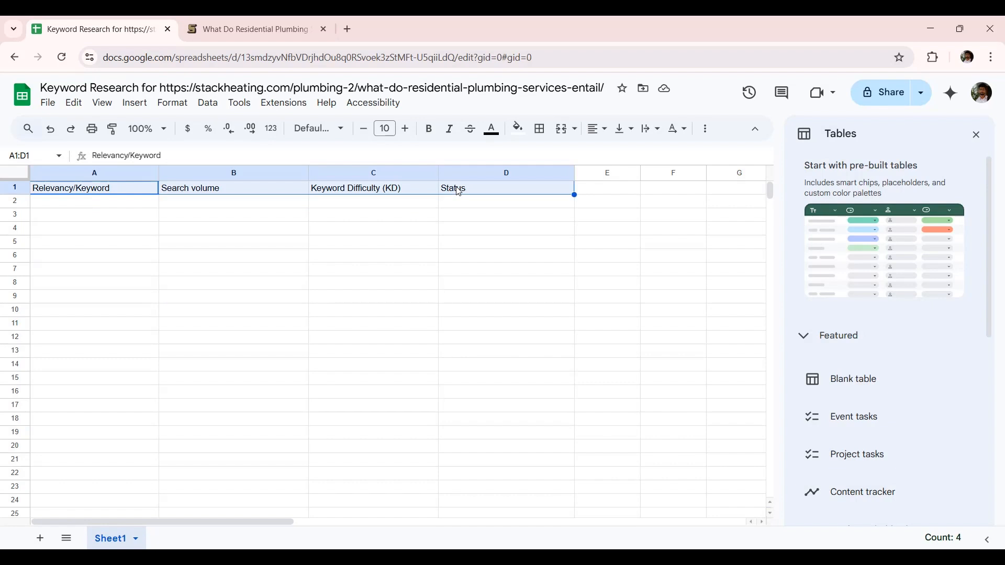
left_click(599, 128)
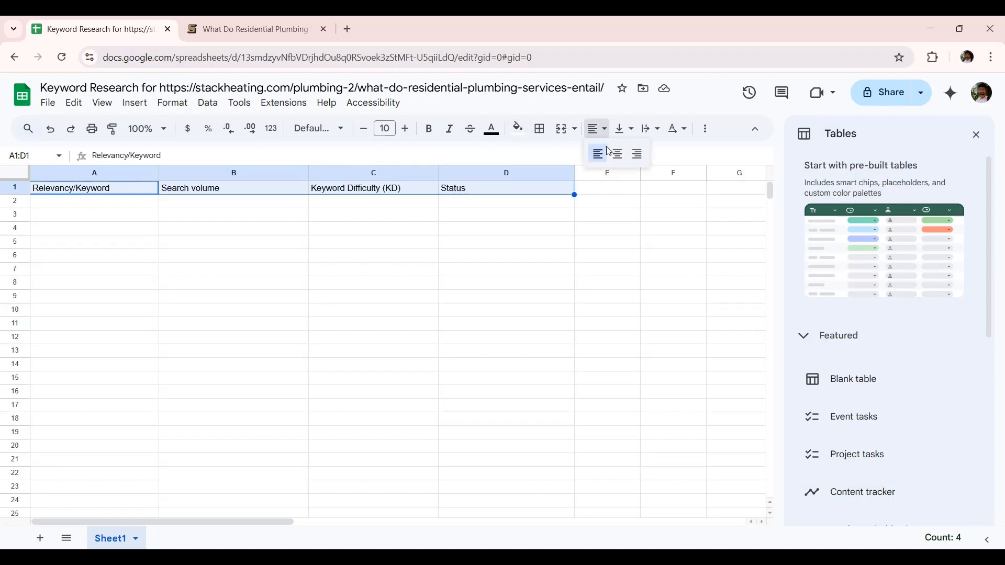
left_click(615, 153)
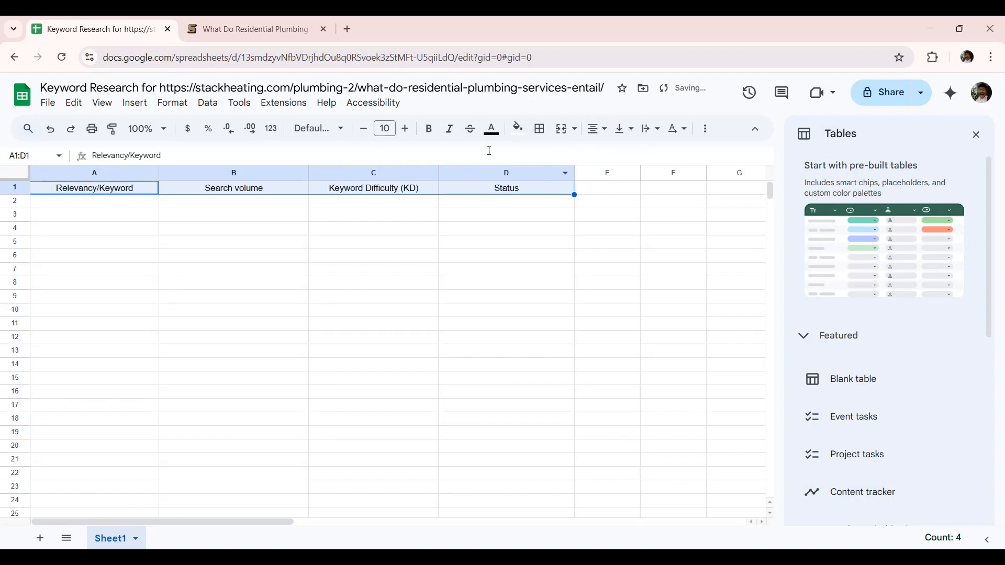
left_click(405, 128)
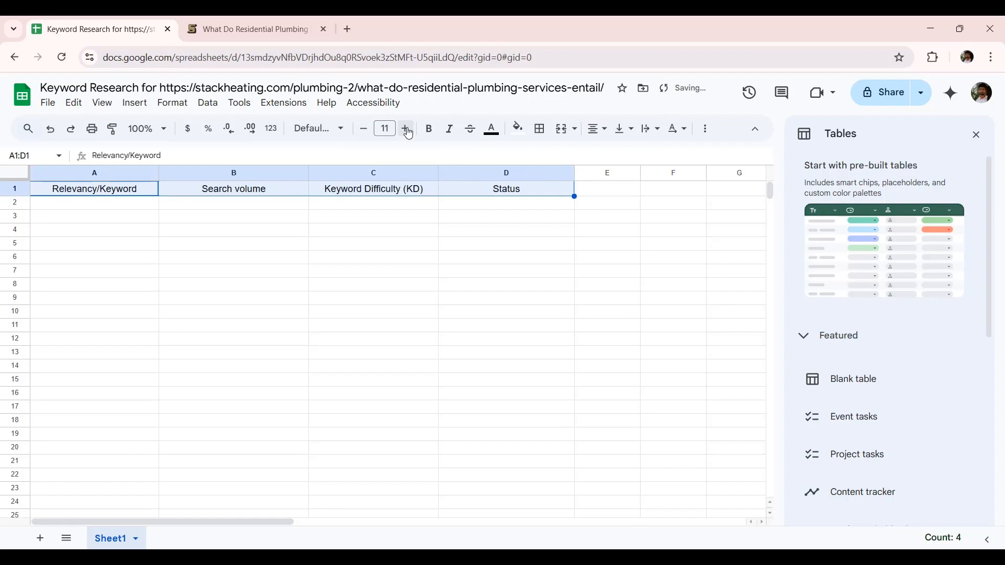
left_click(434, 295)
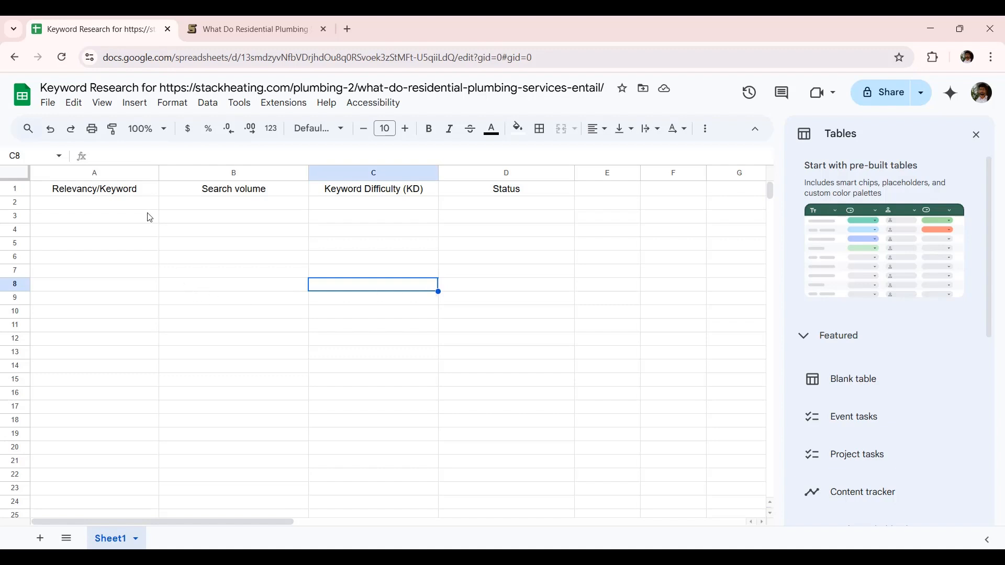
left_click_drag(141, 190, 122, 375)
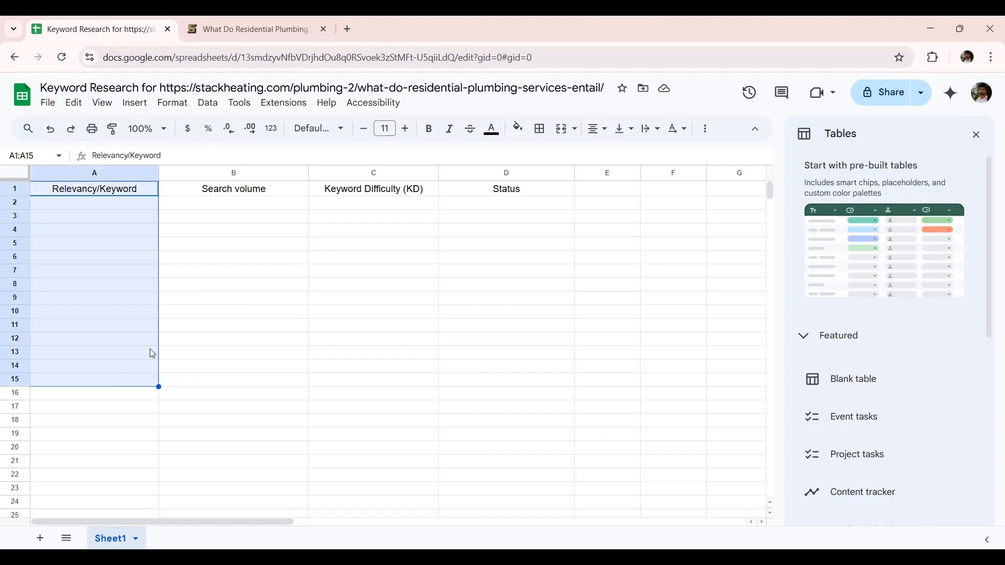
left_click_drag(284, 193, 269, 370)
left_click_drag(375, 190, 412, 356)
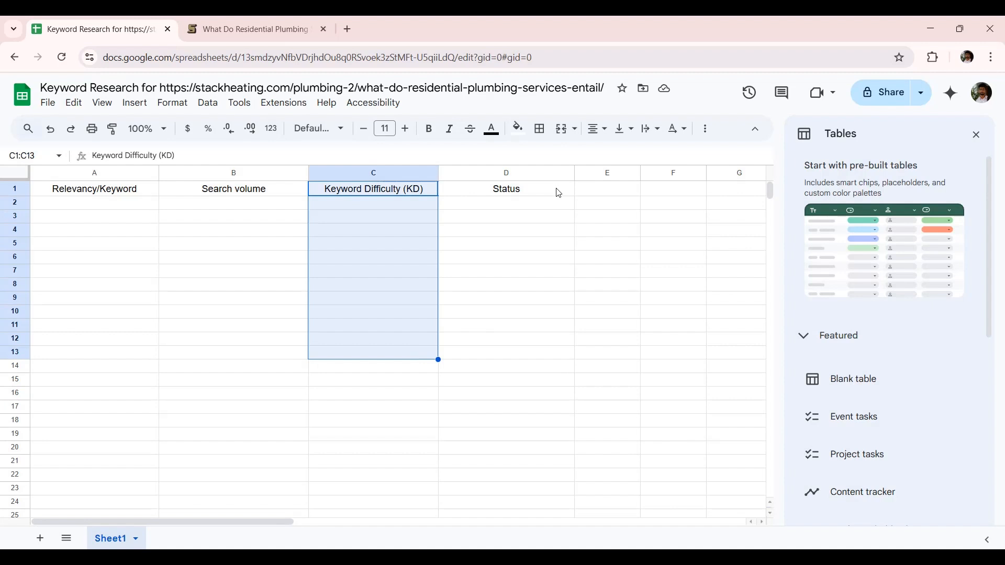
left_click_drag(558, 189, 548, 302)
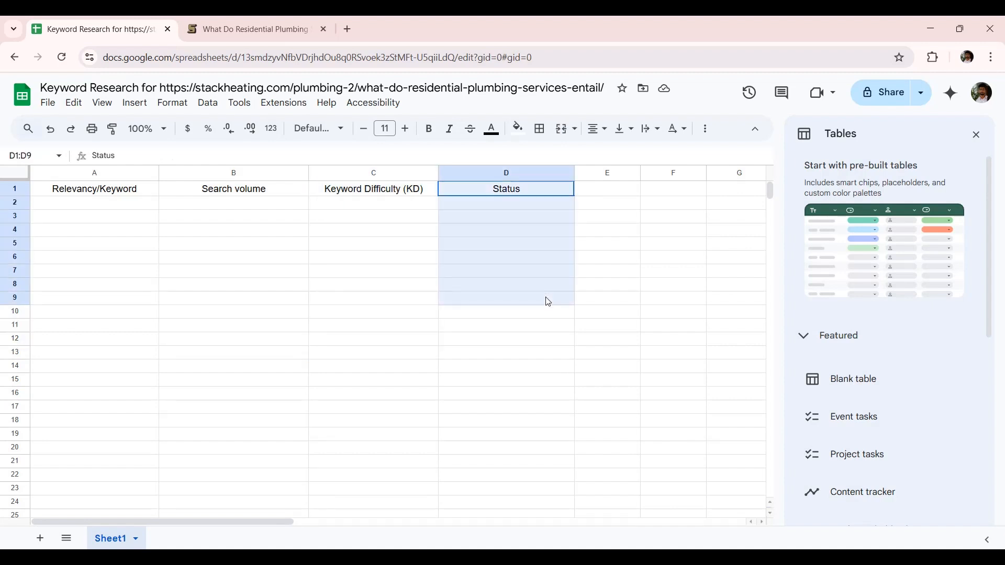
left_click(236, 344)
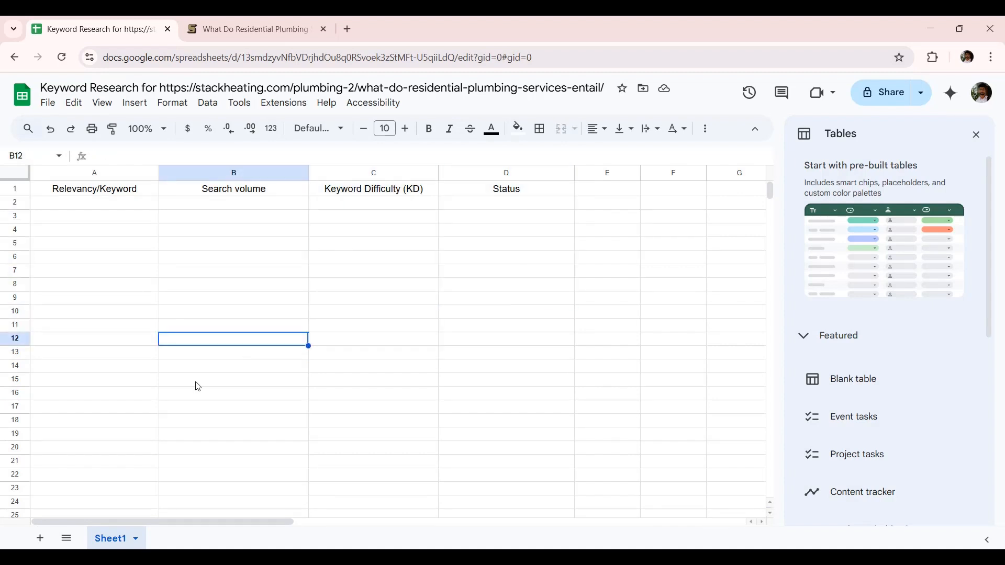
Step: Add a second sheet with a widened column A and enter the label "Targeted Website" in cell A1
left_click(41, 539)
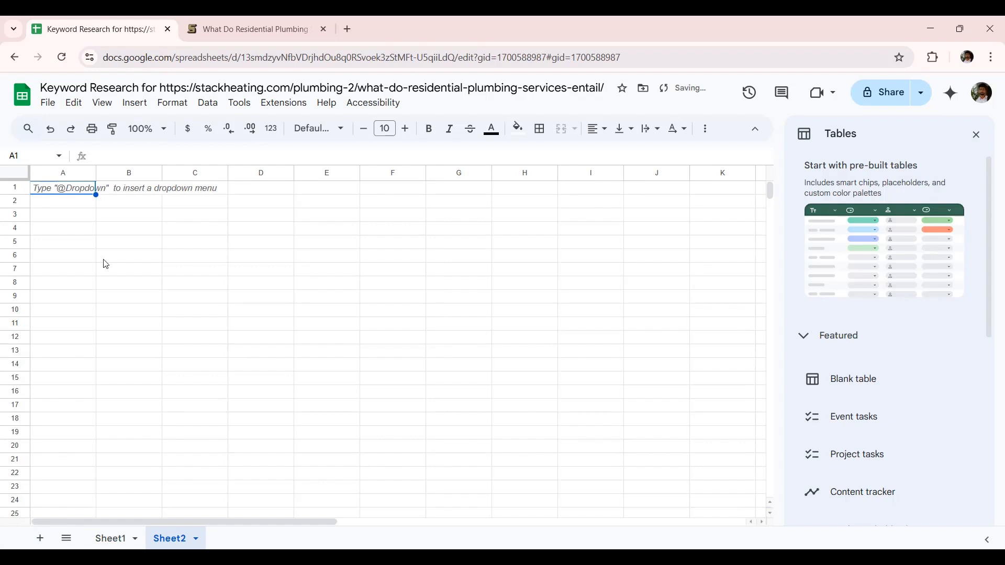
left_click_drag(96, 173, 124, 173)
left_click_drag(191, 173, 230, 172)
left_click_drag(125, 173, 211, 175)
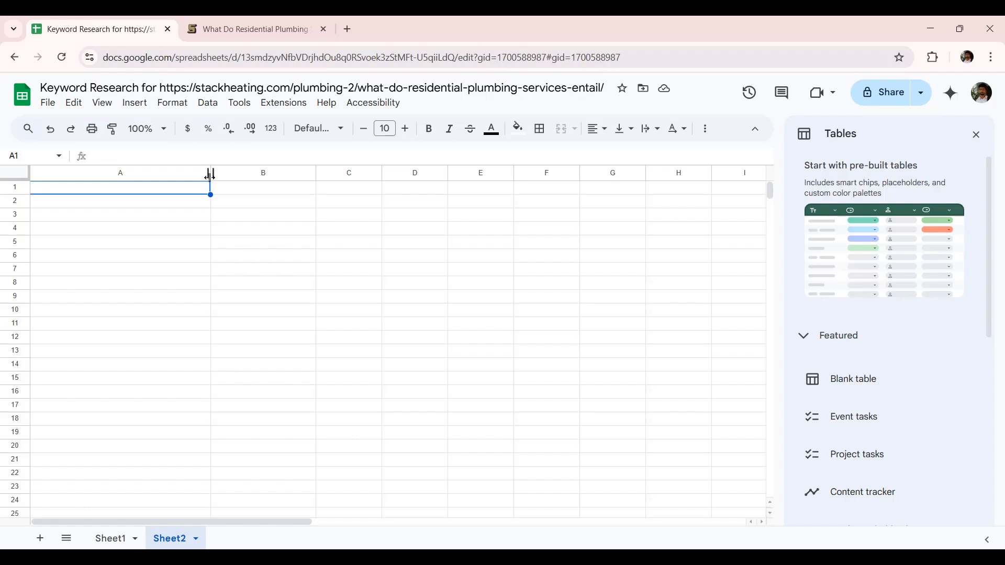
type("Targeted W")
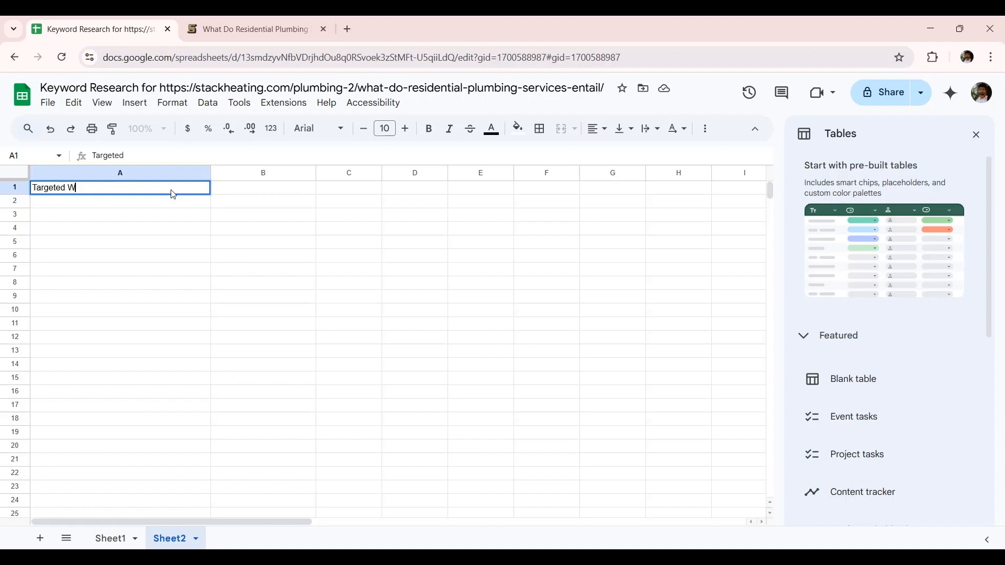
type("ebsite")
Step: Copy the Stack Heating page's full URL into cell B1 and adjust the widths of columns A and B to fit their contents
left_click(241, 26)
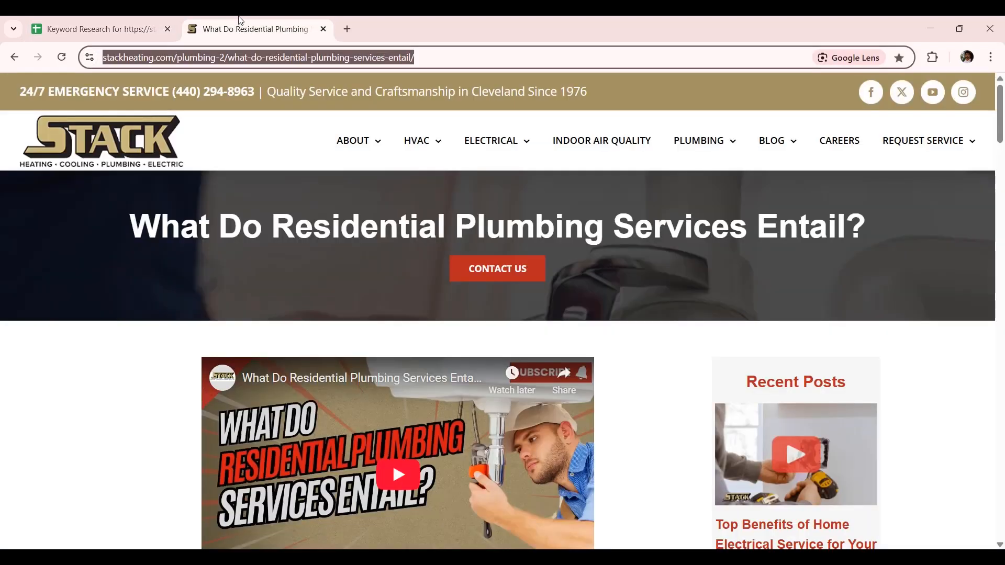
left_click(446, 57)
key("ctrl+a")
key("ctrl+c")
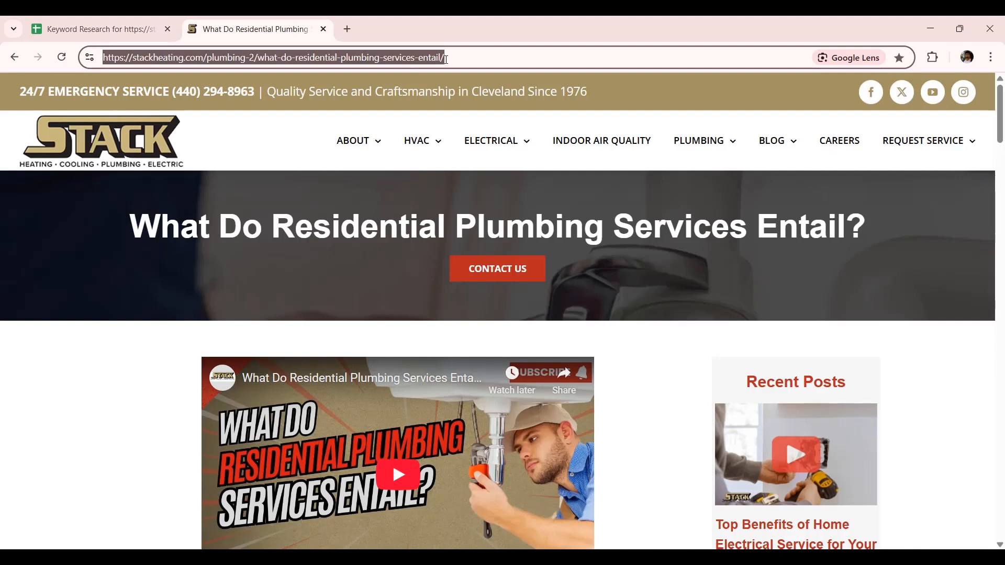
left_click(152, 20)
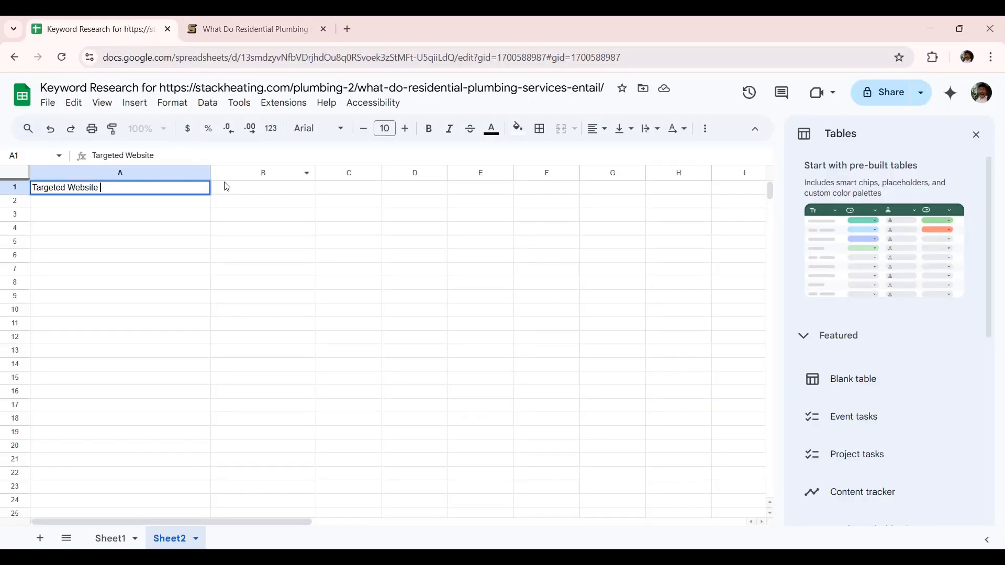
left_click(236, 192)
key("ctrl+v")
left_click_drag(316, 173, 628, 173)
left_click_drag(211, 173, 157, 173)
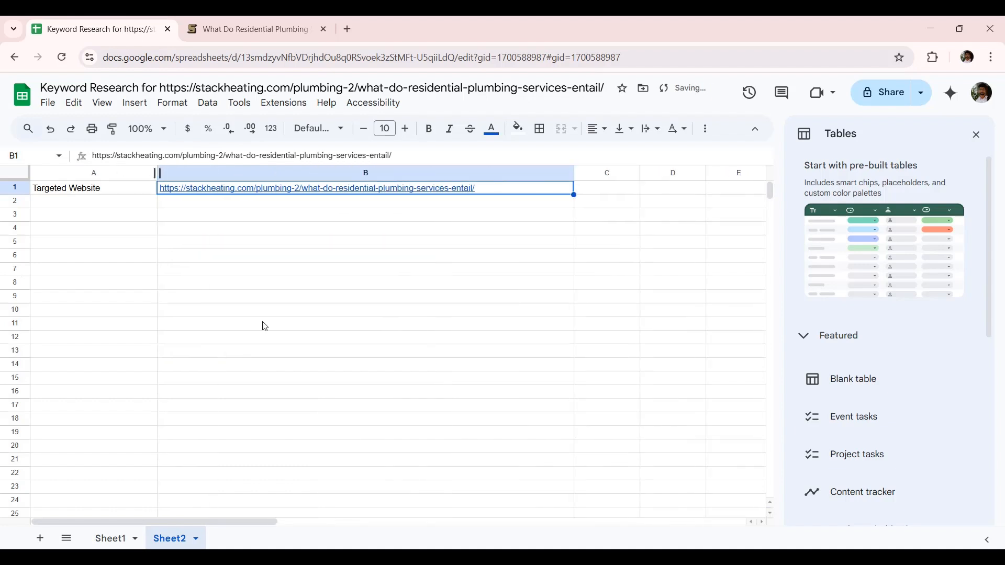
Step: Rename the second sheet as "info"
right_click(181, 542)
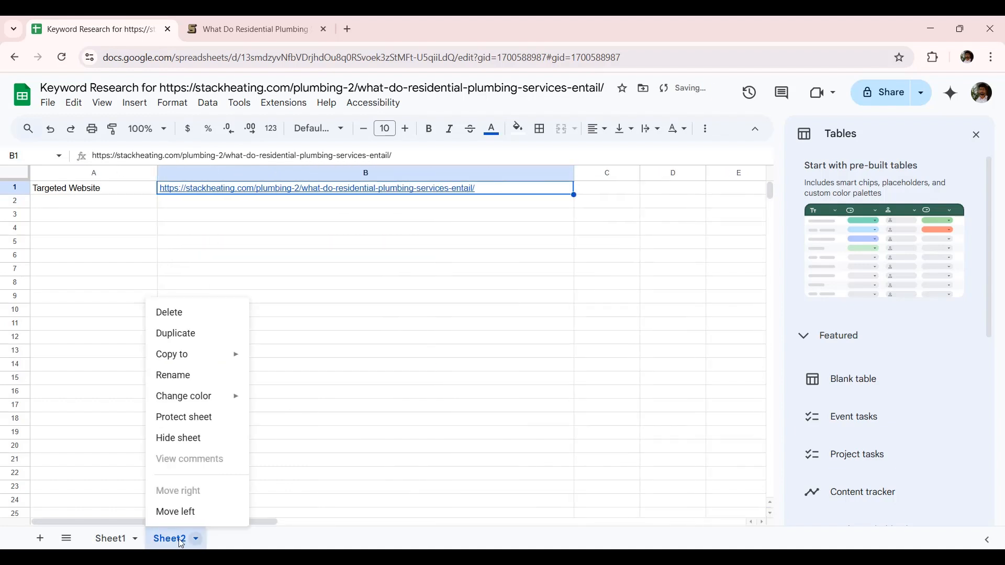
left_click(184, 387)
type("info")
left_click(167, 352)
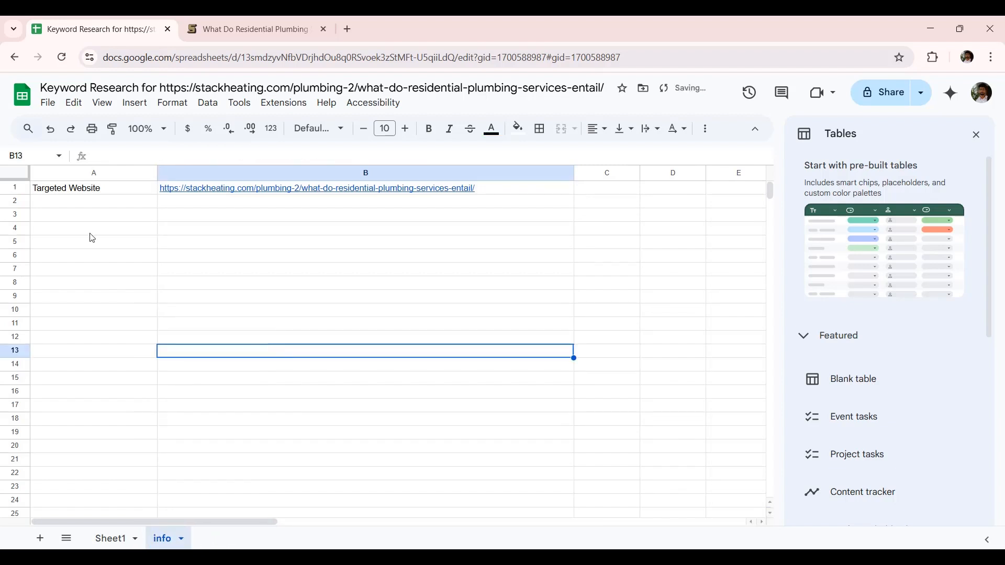
Step: Enter the label "Targeted Keyword" in cell A2 of the info sheet
left_click(81, 202)
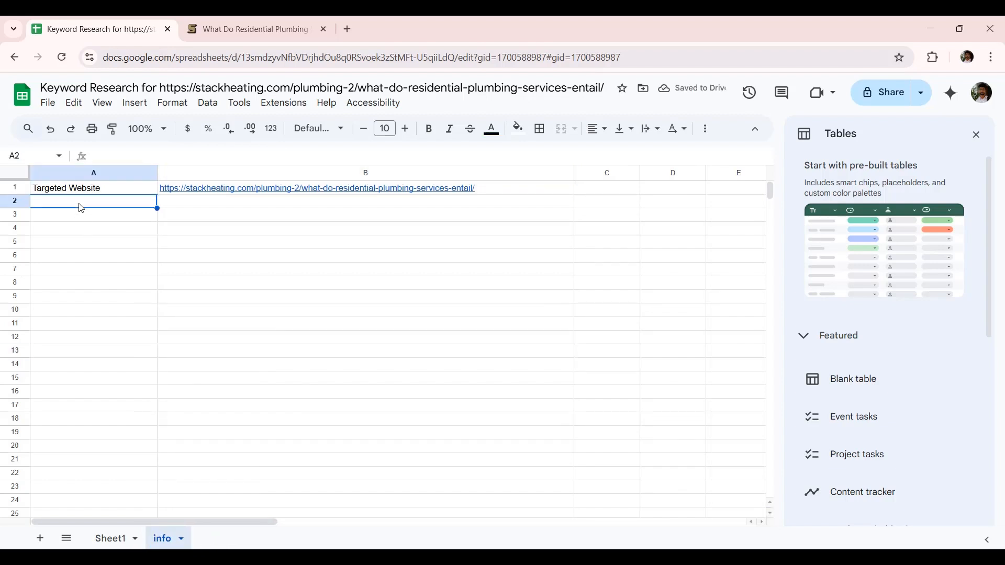
type("Target")
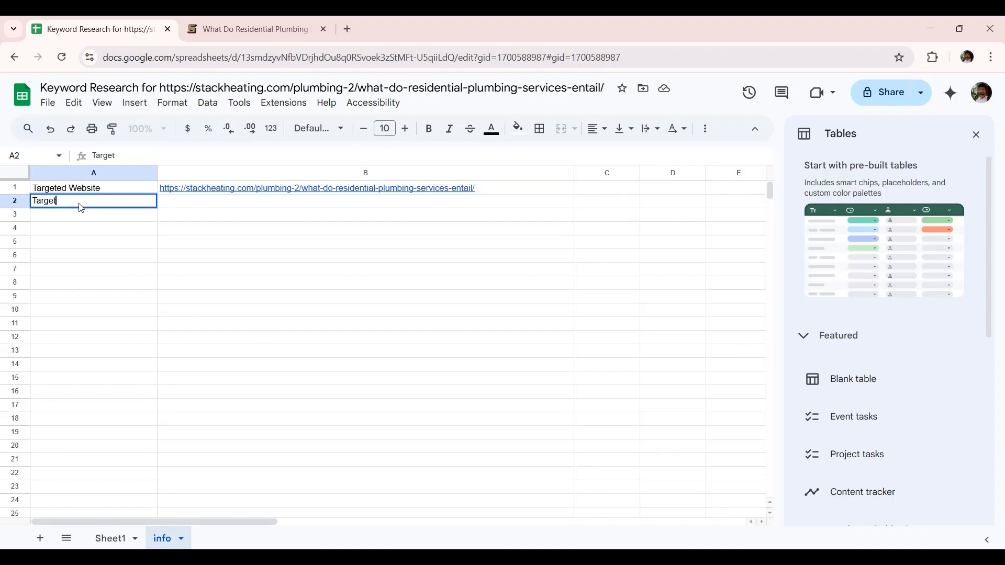
type("ed Keyword")
left_click(198, 271)
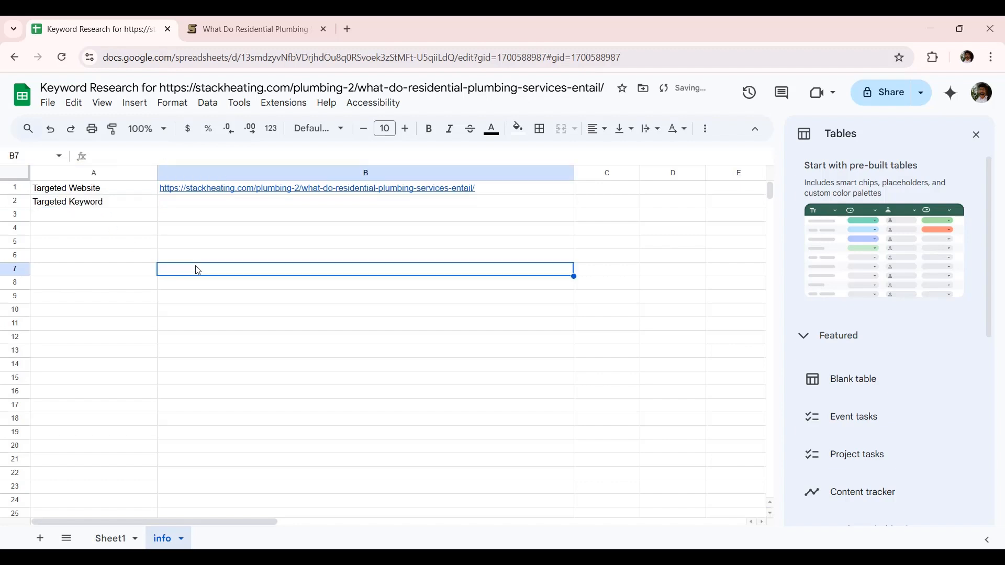
Step: Copy "Plumbing Services" from the Stack Heating page heading into cell B2 of the info sheet
left_click(215, 22)
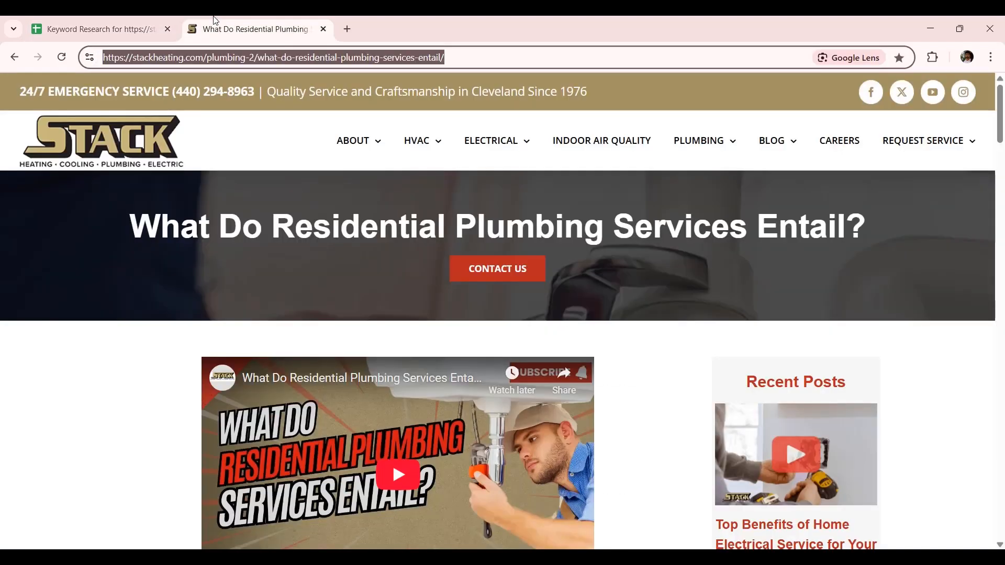
left_click_drag(744, 226, 460, 217)
key("ctrl+c")
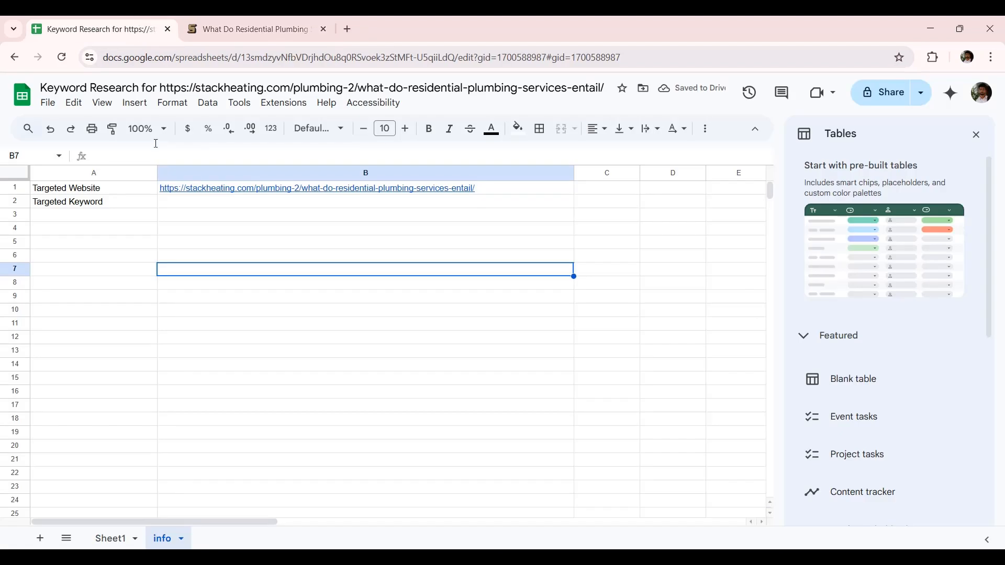
left_click(135, 24)
left_click(274, 206)
key("ctrl+v")
left_click(255, 258)
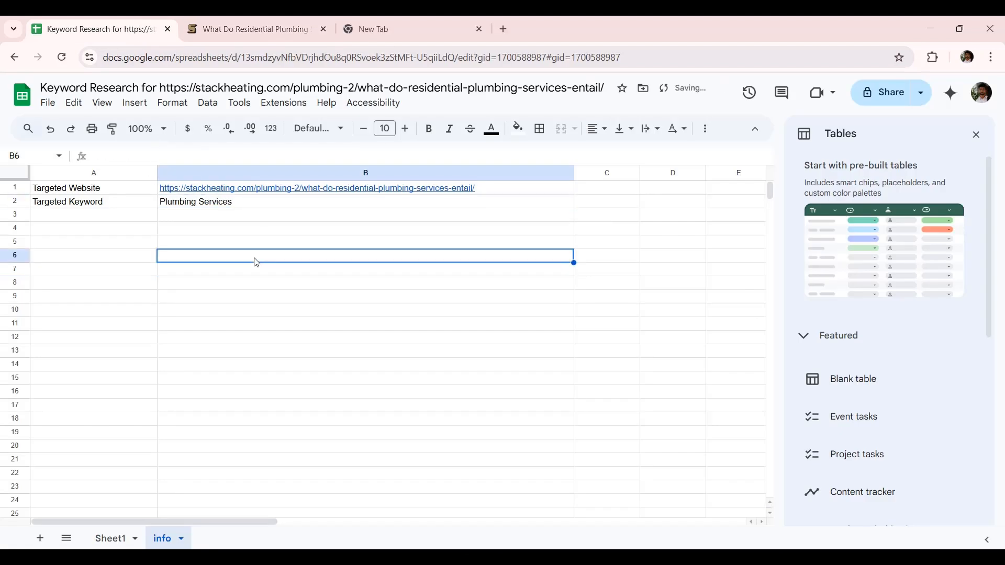
Step: Enter the label "Targeted location" in cell A3 and its value "USA" in cell B3
left_click(119, 219)
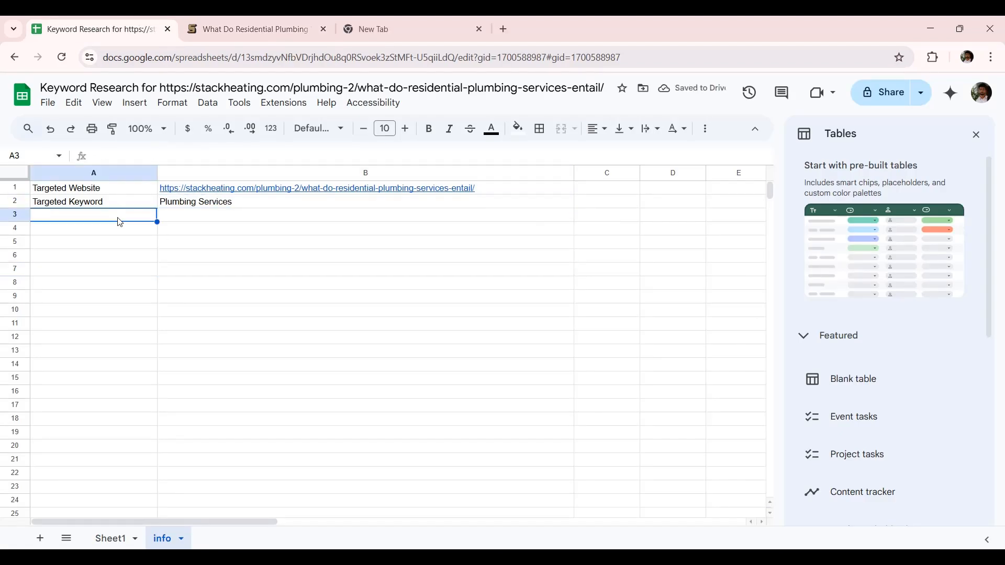
type("Target")
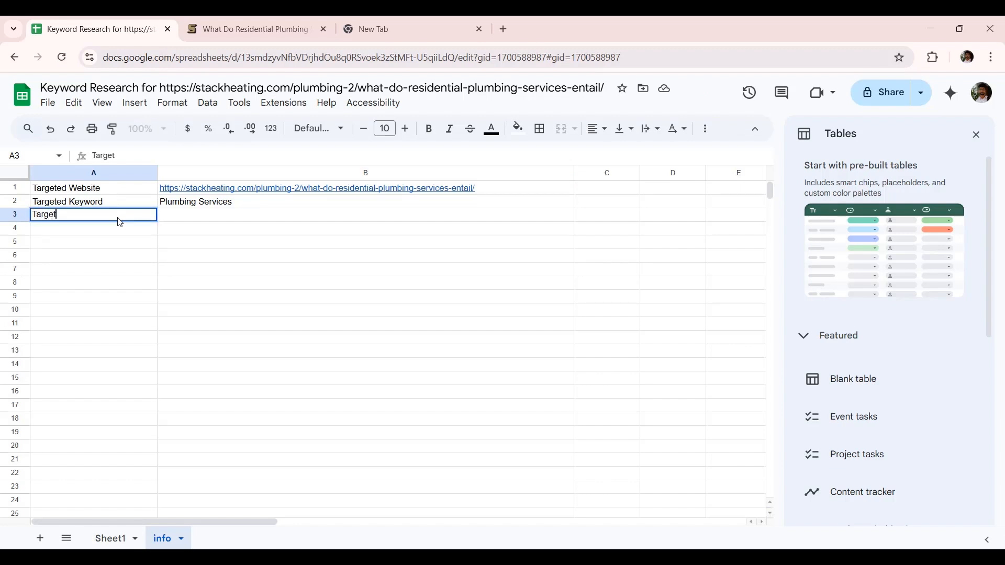
type("ed location")
left_click(237, 272)
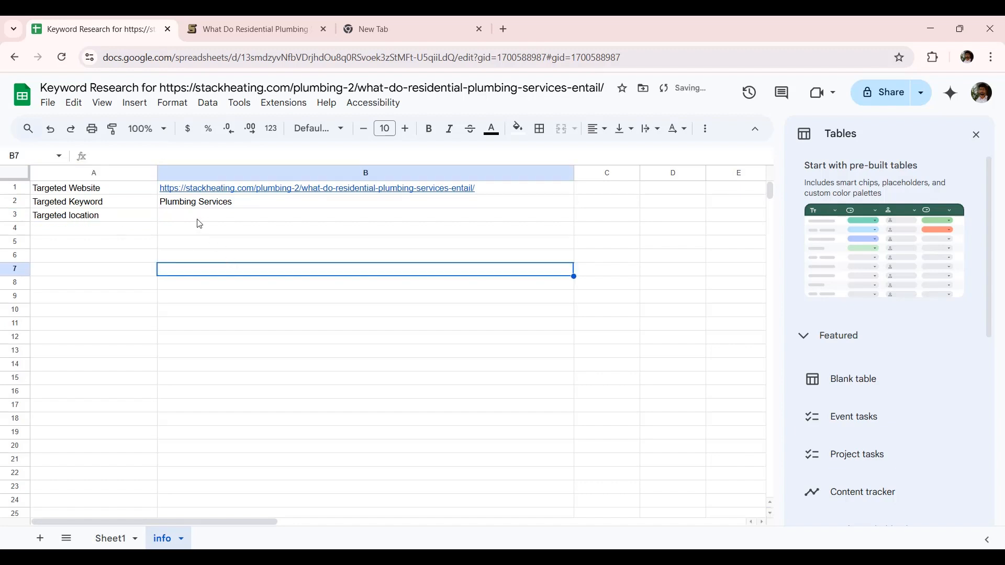
left_click(198, 220)
type("USA")
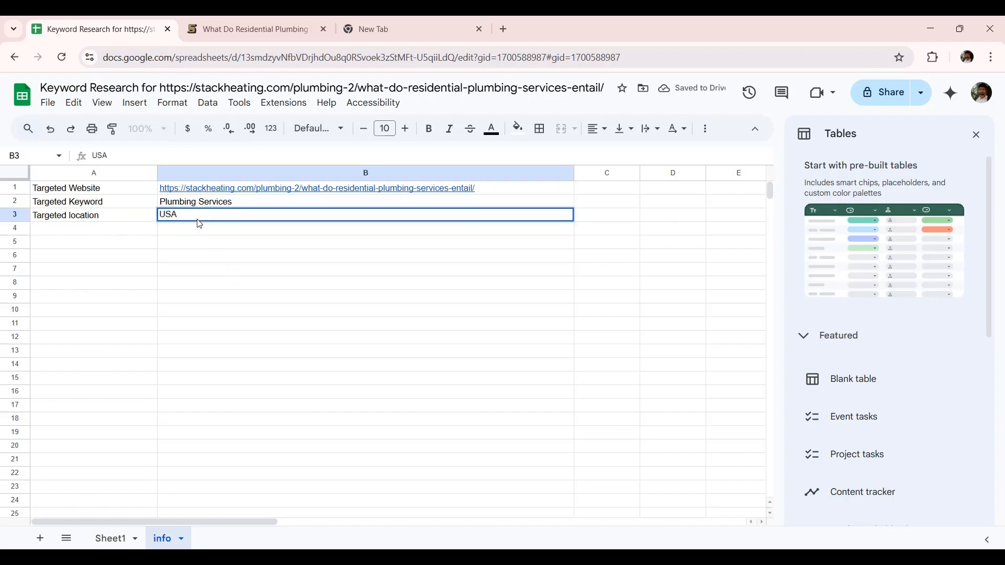
Step: Enter the label "Need" in cell A4 and the value 20 in cell B4
left_click(138, 235)
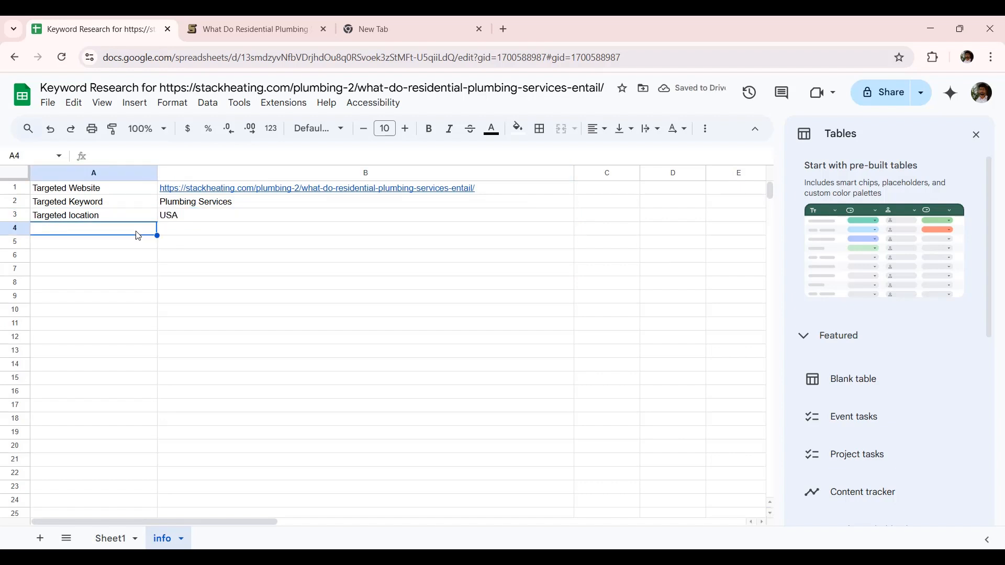
type("Need")
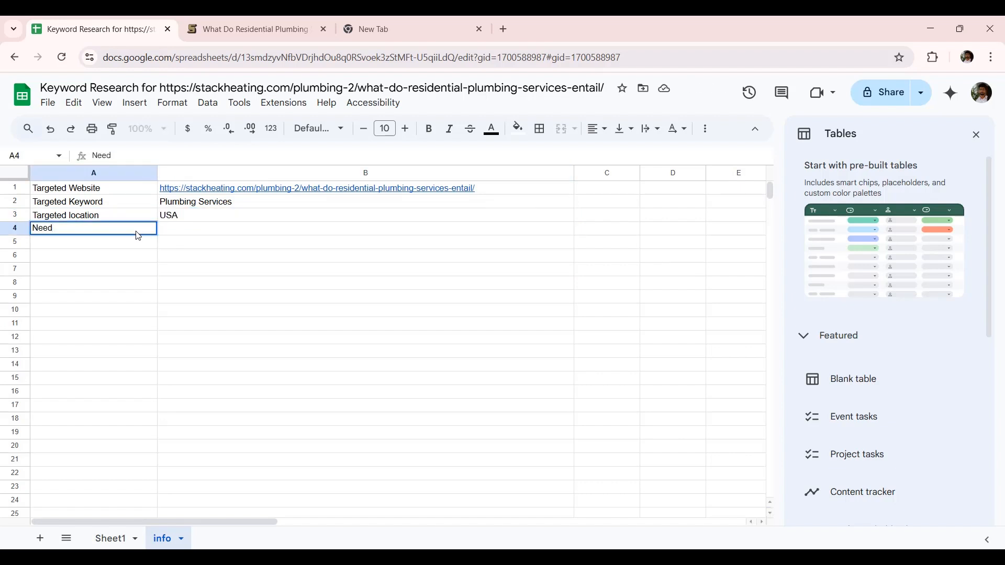
left_click(270, 318)
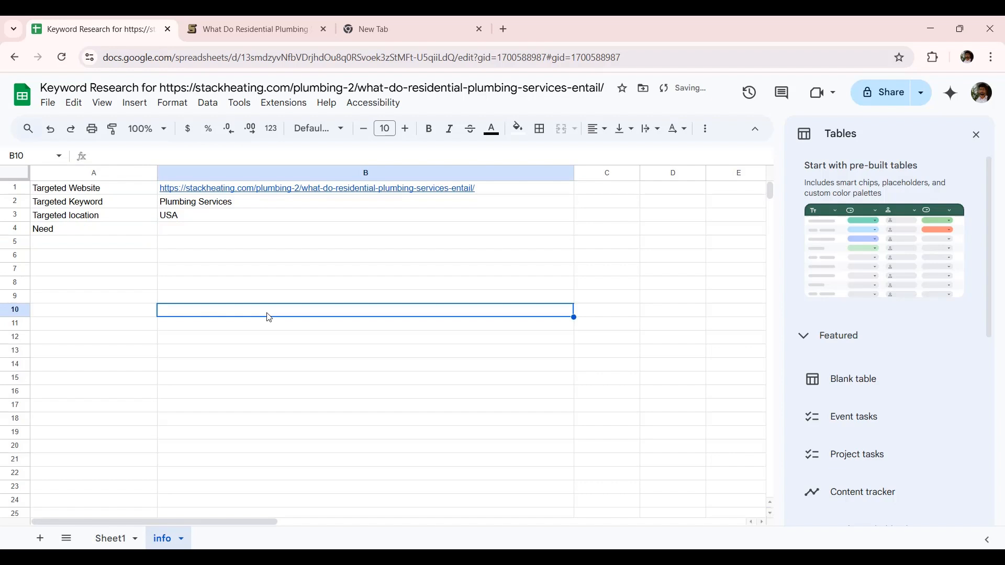
left_click(177, 234)
type("20")
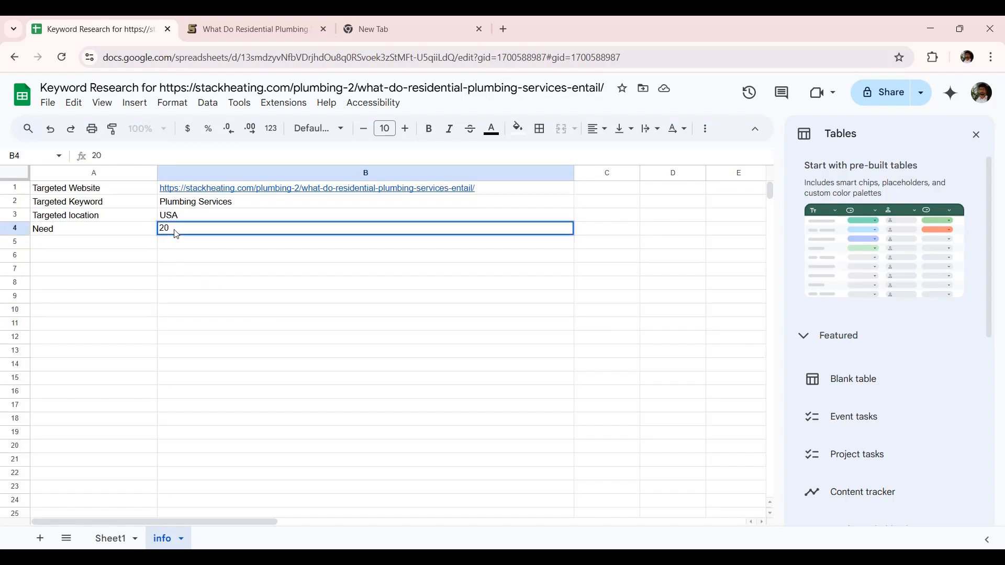
left_click(213, 275)
Step: Enter the label "Tool" in cell A5 and its value "MOZ" in cell B5
left_click(88, 249)
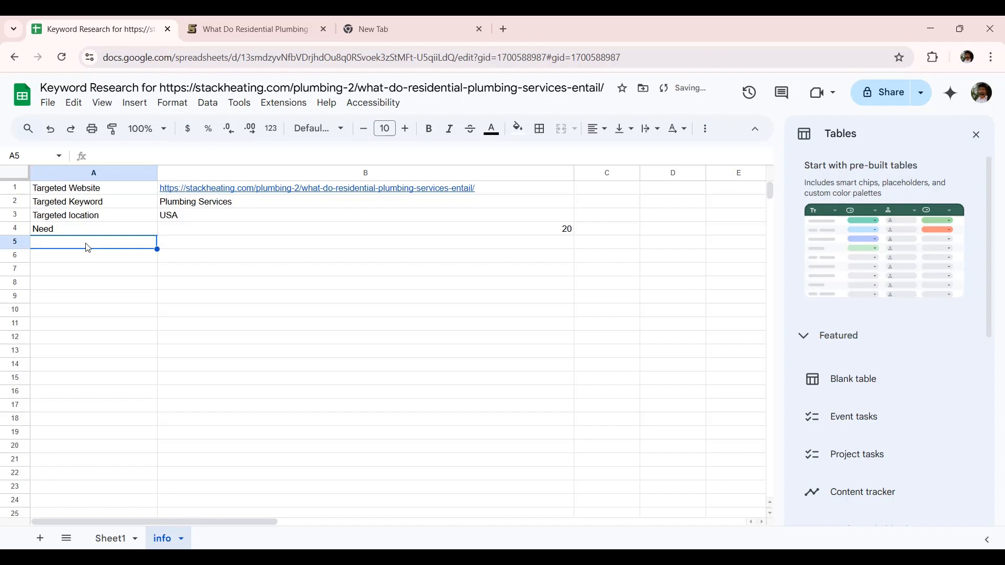
type("Tool")
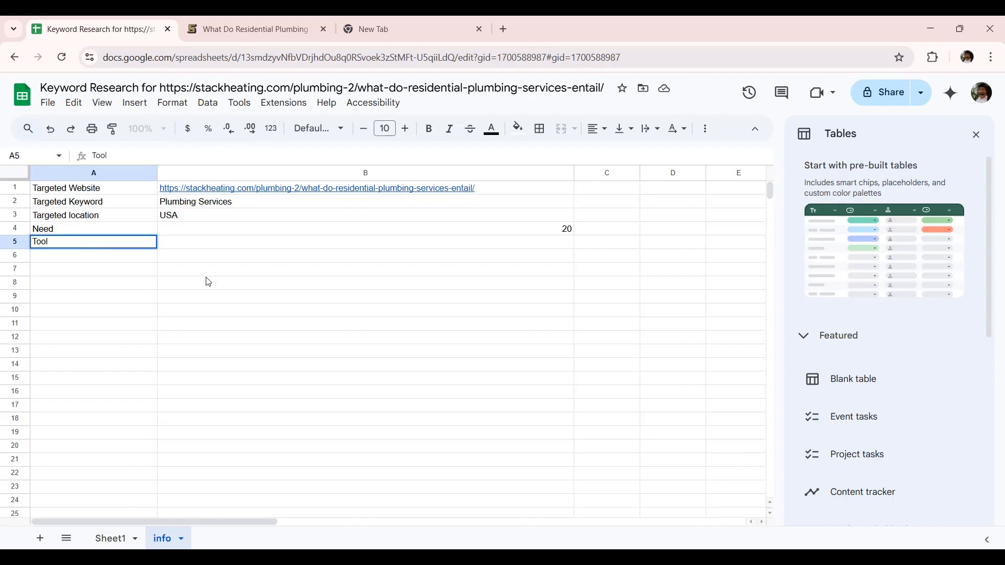
key("Tab")
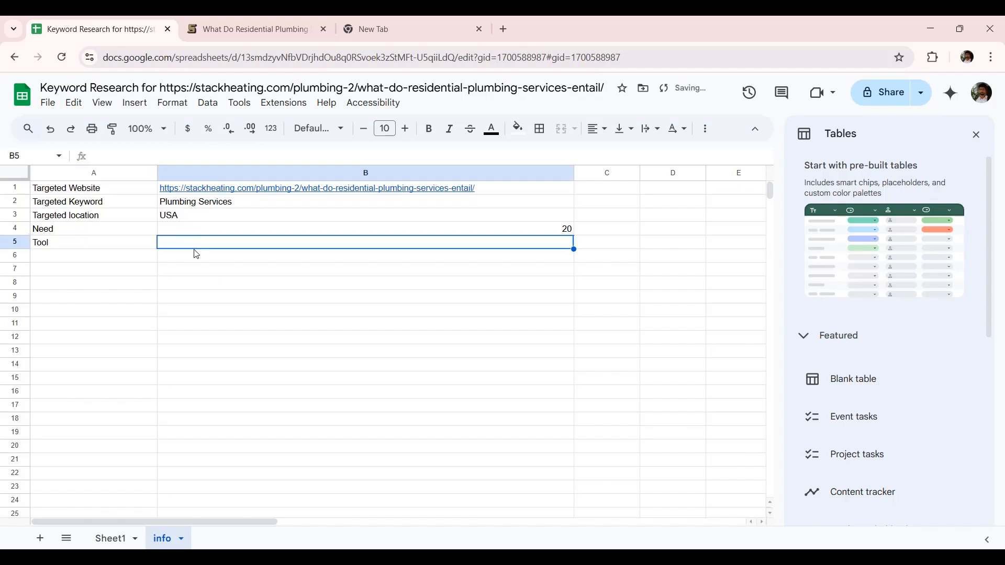
type("MOZ")
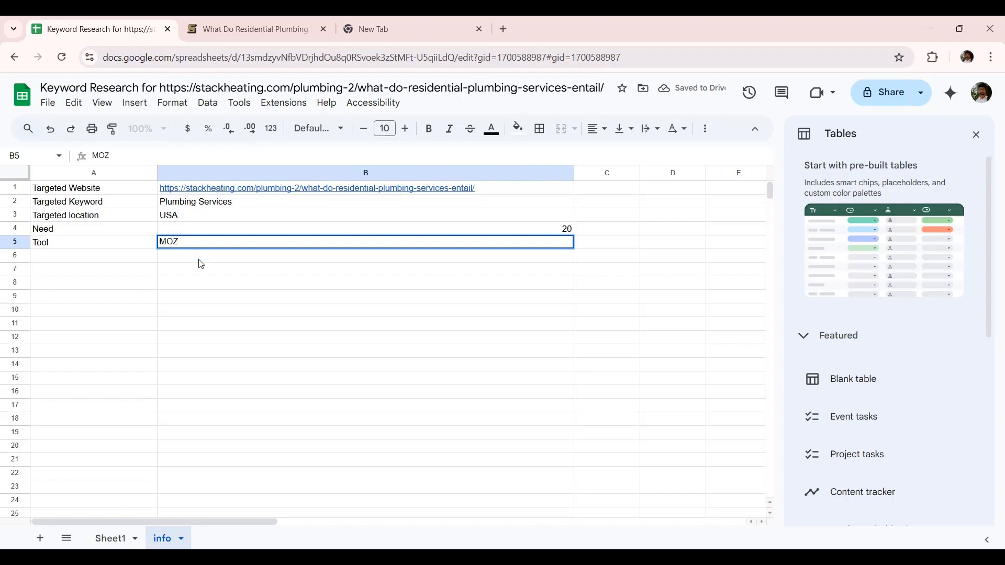
Step: Re-enter 20 as the Need value in cell B4
left_click(182, 234)
type("2")
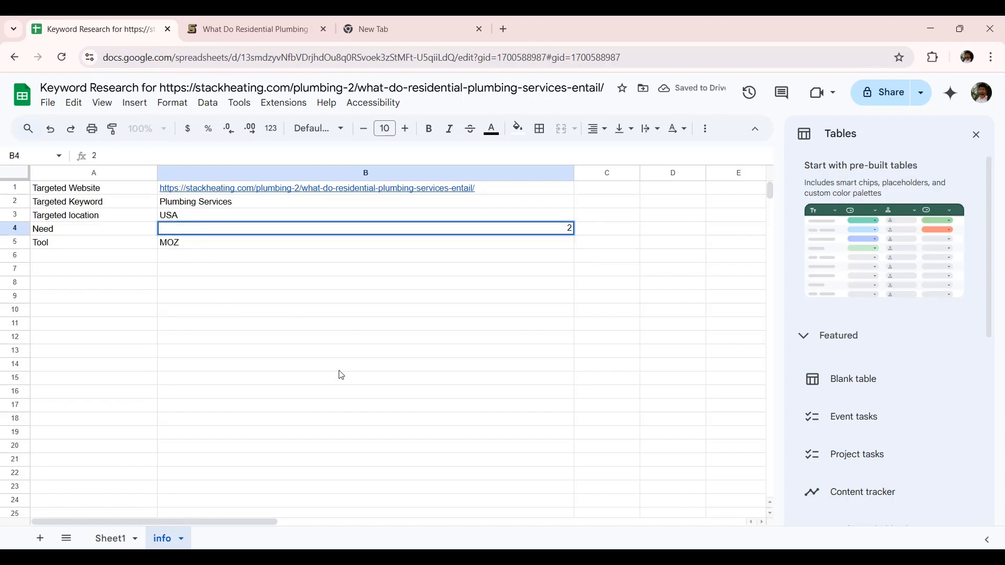
type("00")
key("BackSpace")
left_click(394, 301)
Step: Align the values in cells B1:B5 to the left
left_click_drag(242, 188, 233, 243)
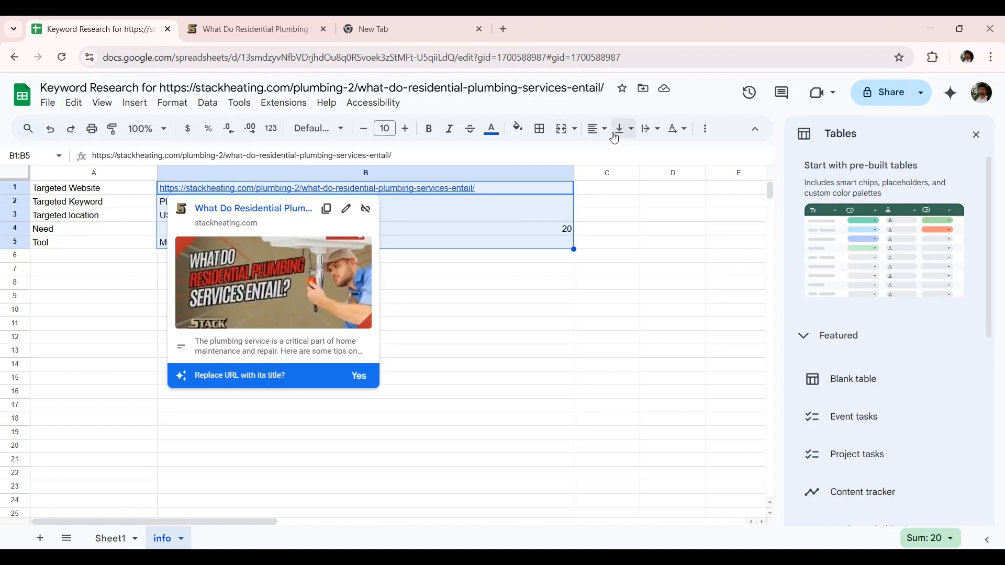
left_click(605, 131)
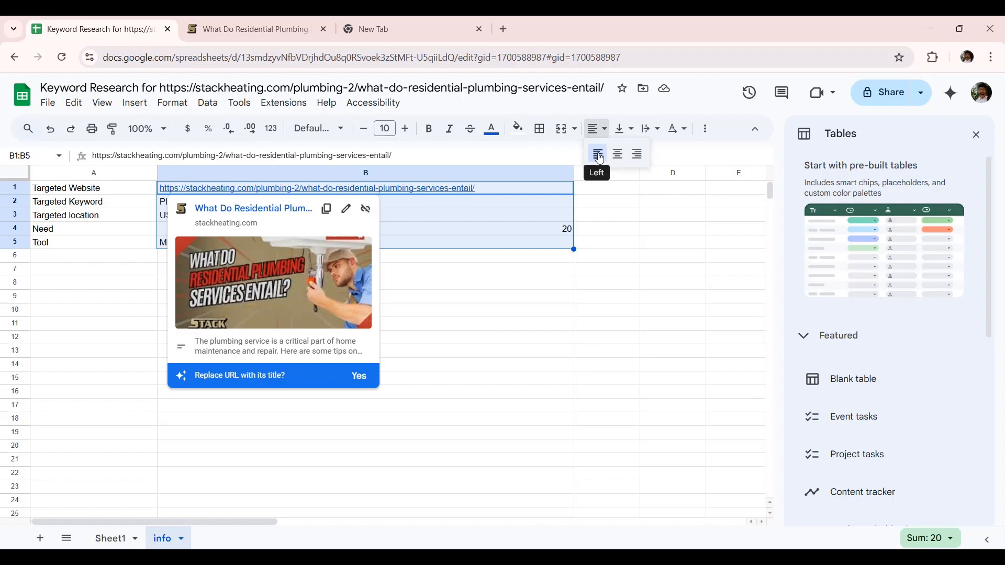
left_click(599, 157)
left_click(416, 368)
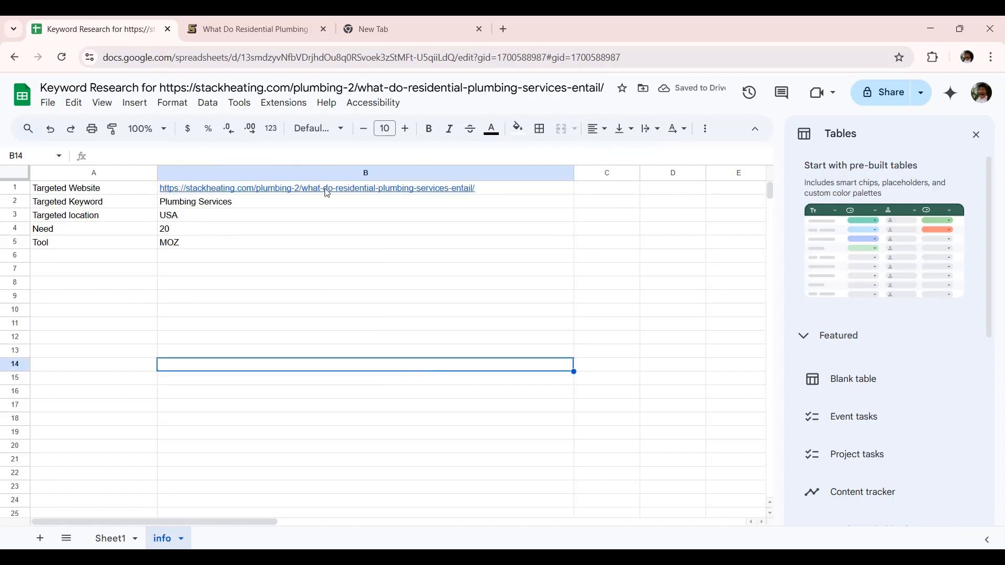
mouse_move(325, 190)
left_click(105, 539)
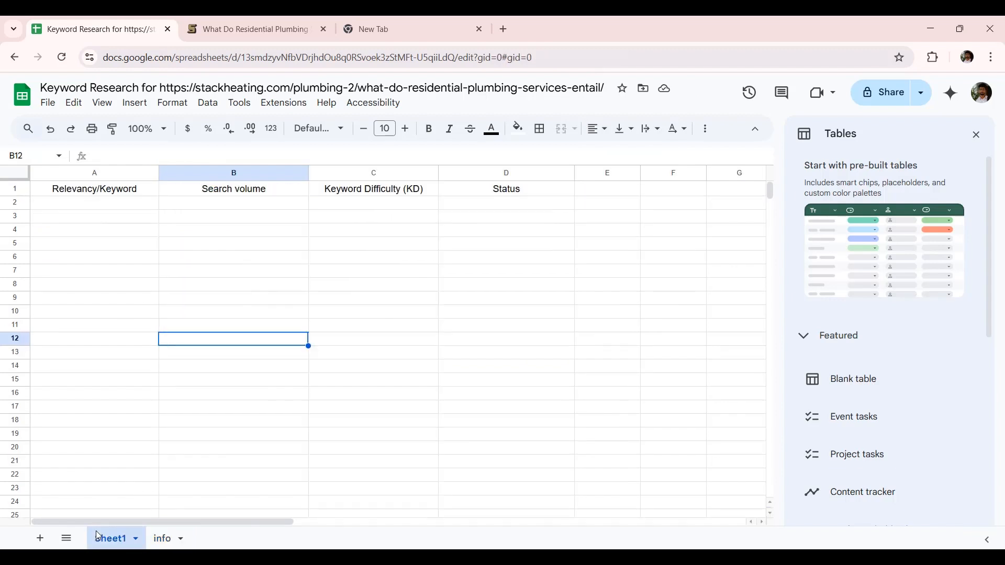
left_click_drag(222, 207, 216, 363)
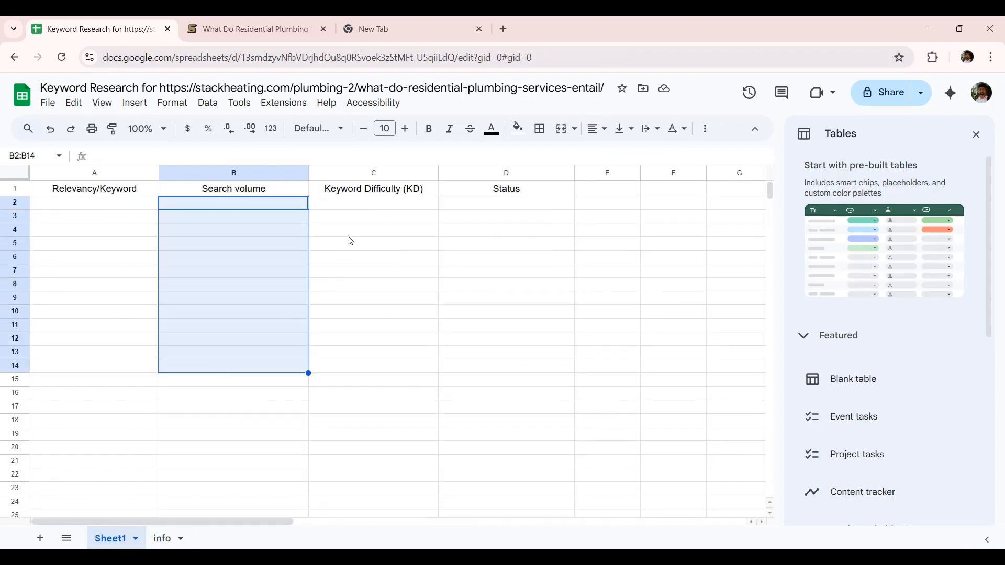
left_click_drag(354, 205, 365, 343)
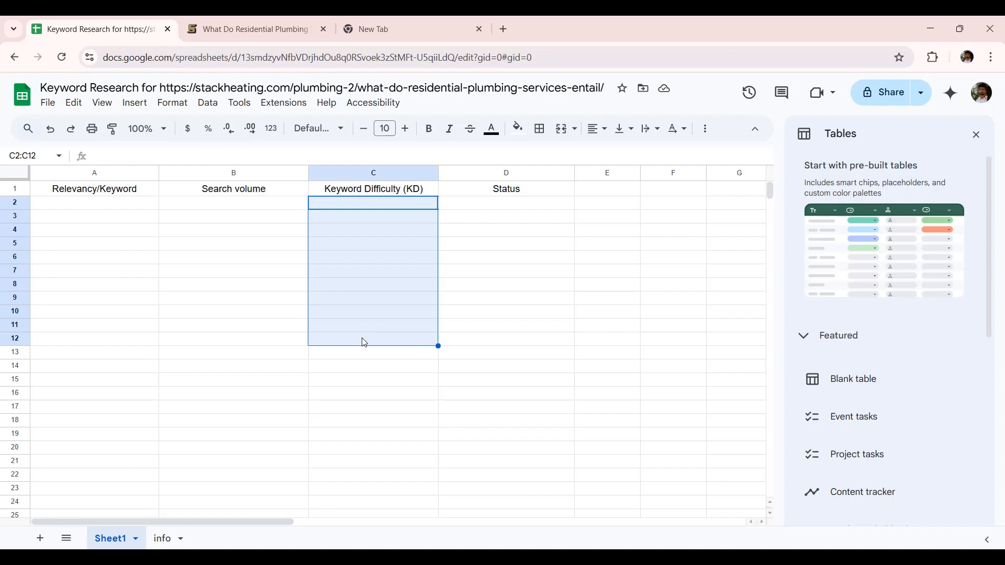
left_click(231, 381)
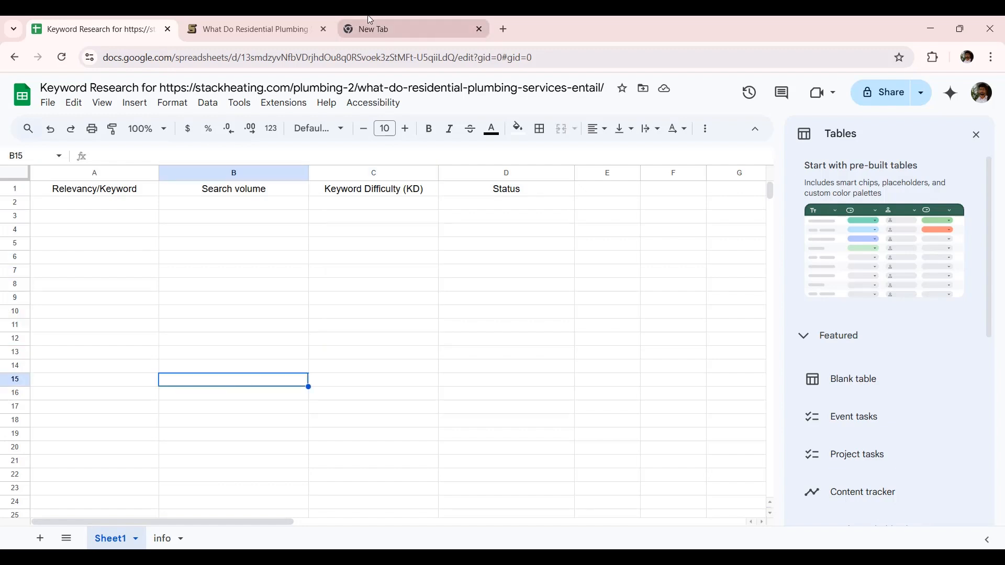
Step: Close the residential plumbing page, search Google for "keyword surfer" and open its Chrome Web Store listing
left_click(325, 29)
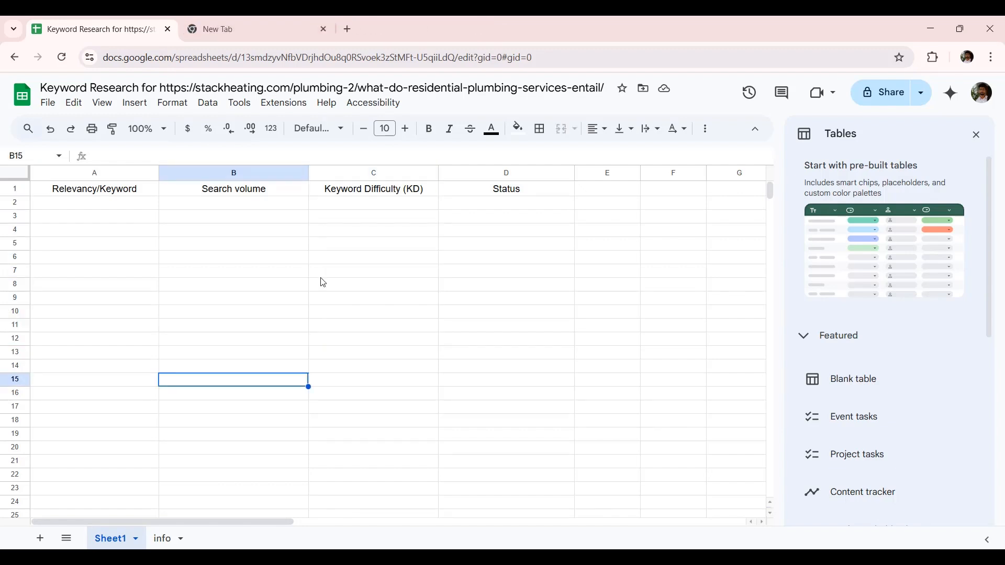
left_click(257, 22)
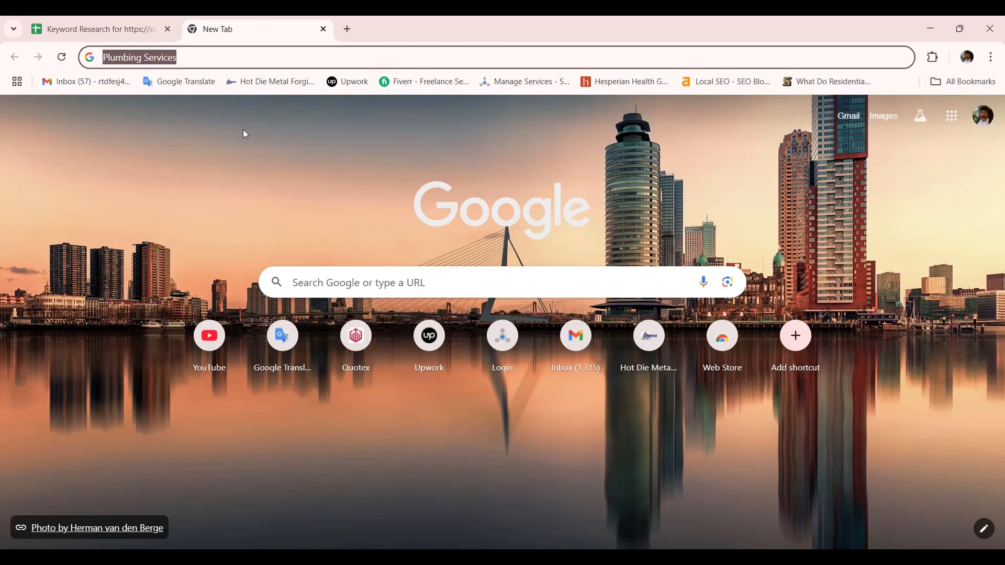
key("BackSpace")
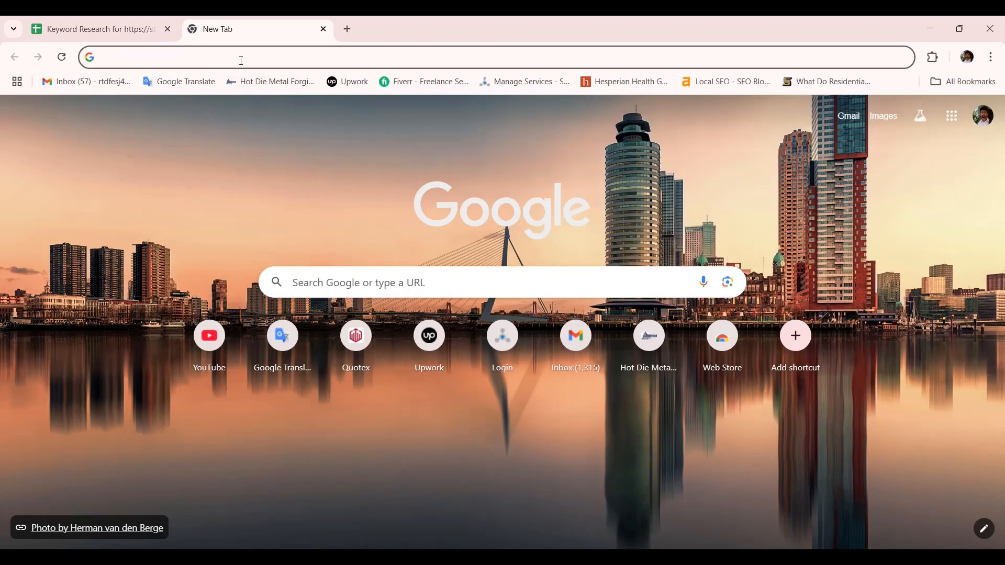
type("ke")
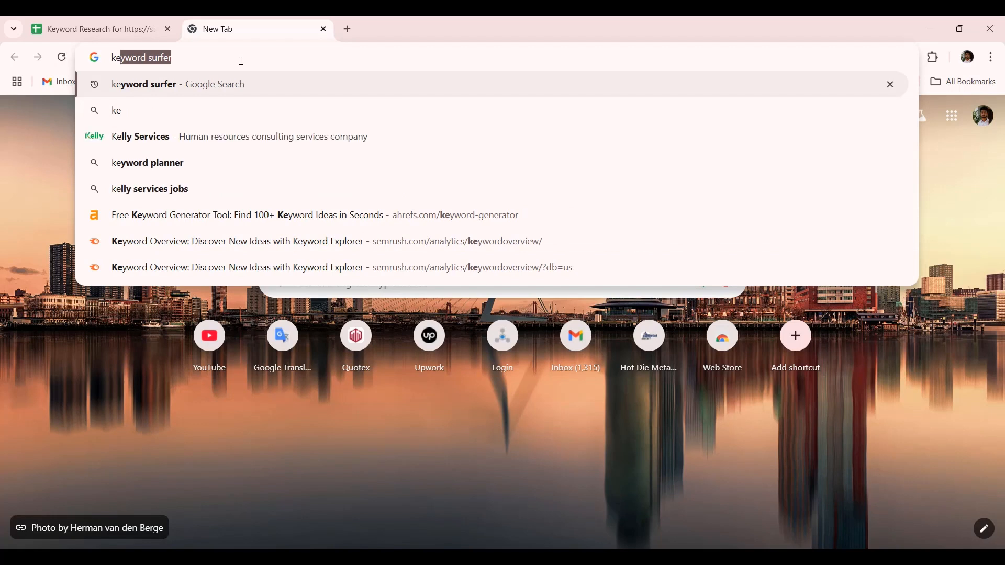
key("Return")
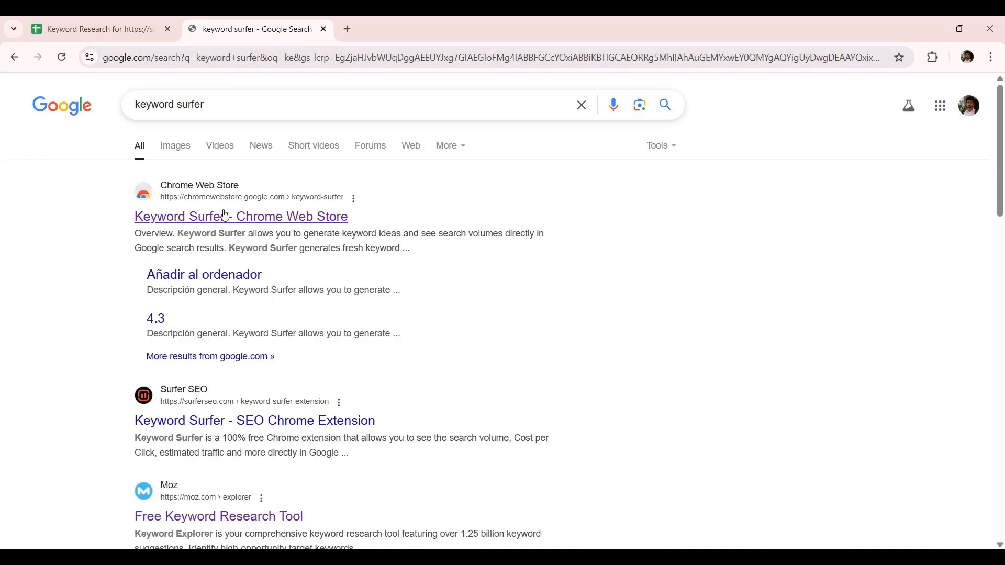
left_click(226, 219)
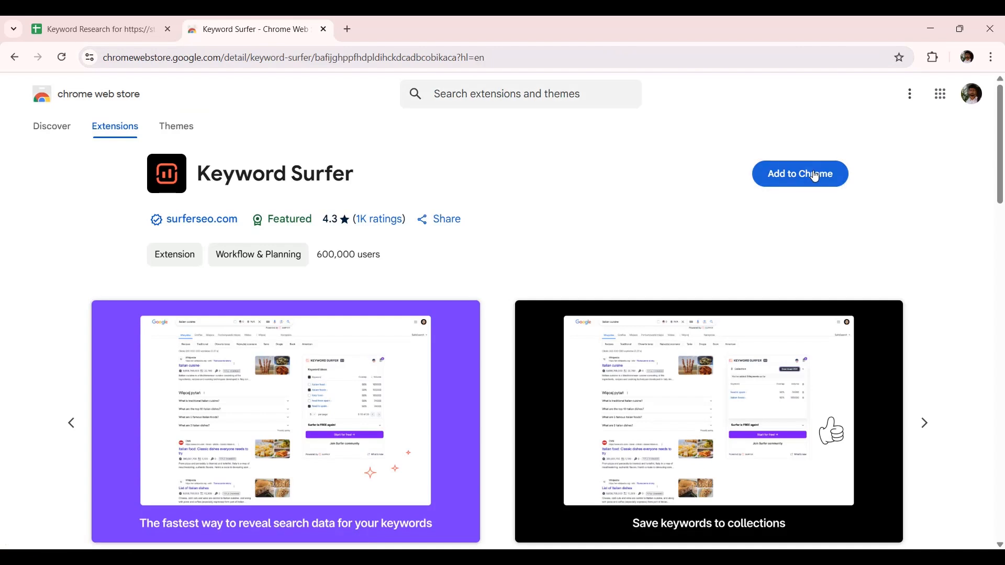
Step: Add the Keyword Surfer extension to Chrome, pin it to the toolbar and close its store page
left_click(814, 175)
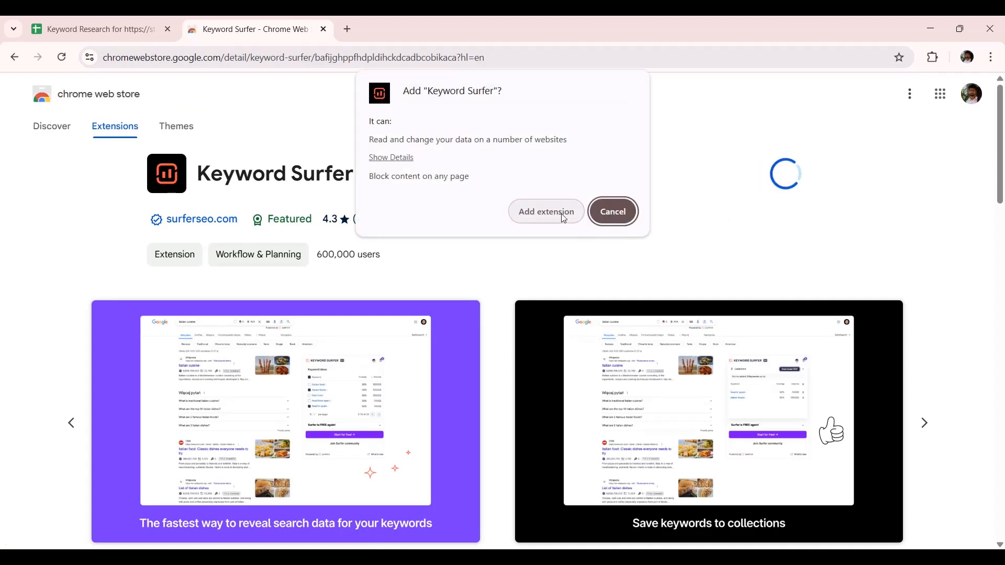
left_click(564, 218)
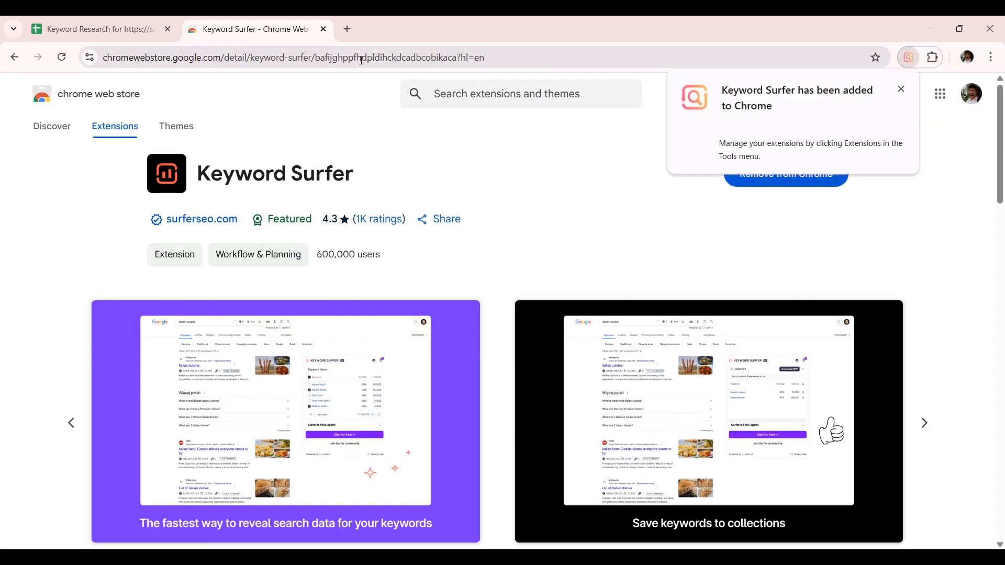
left_click(348, 29)
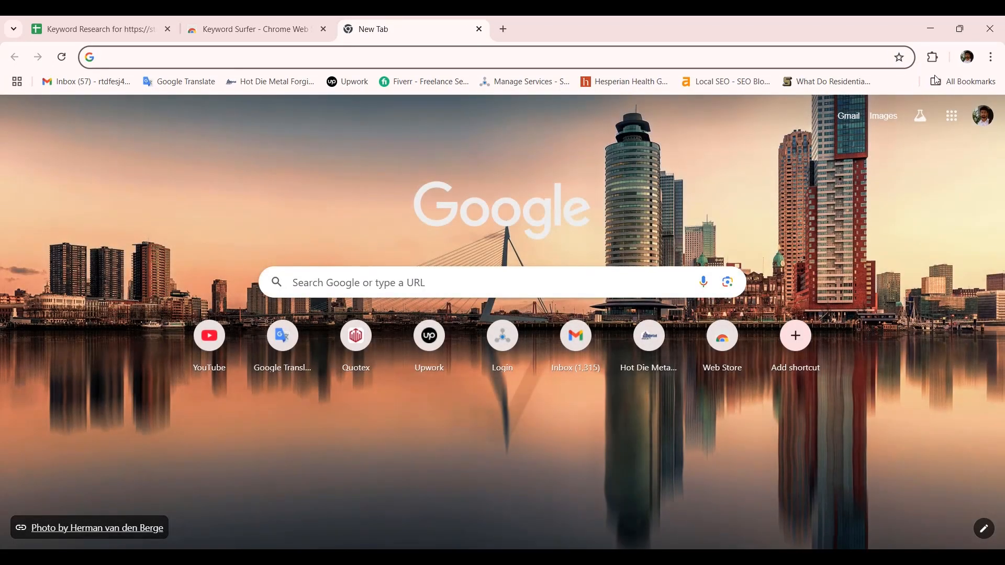
left_click(937, 60)
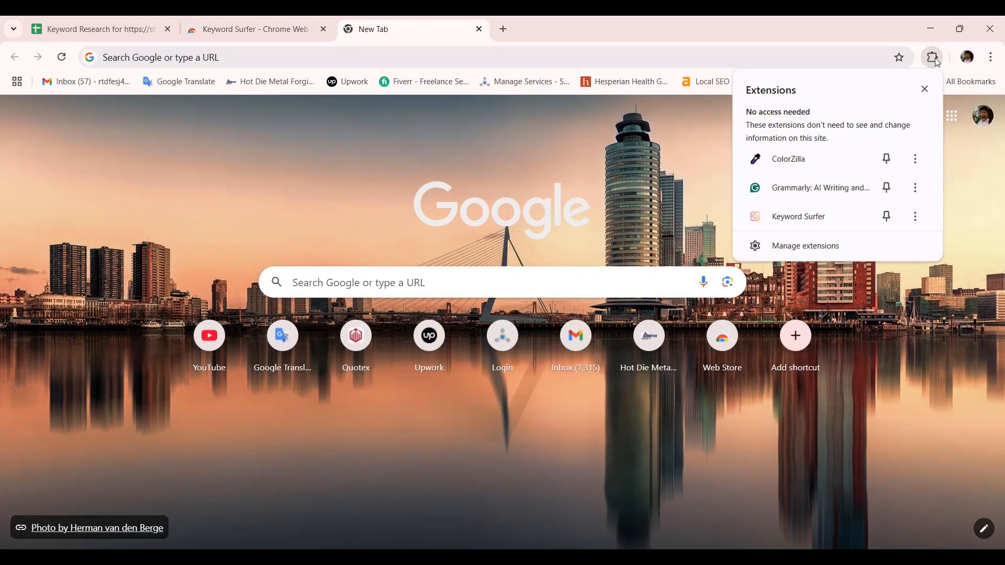
left_click(890, 220)
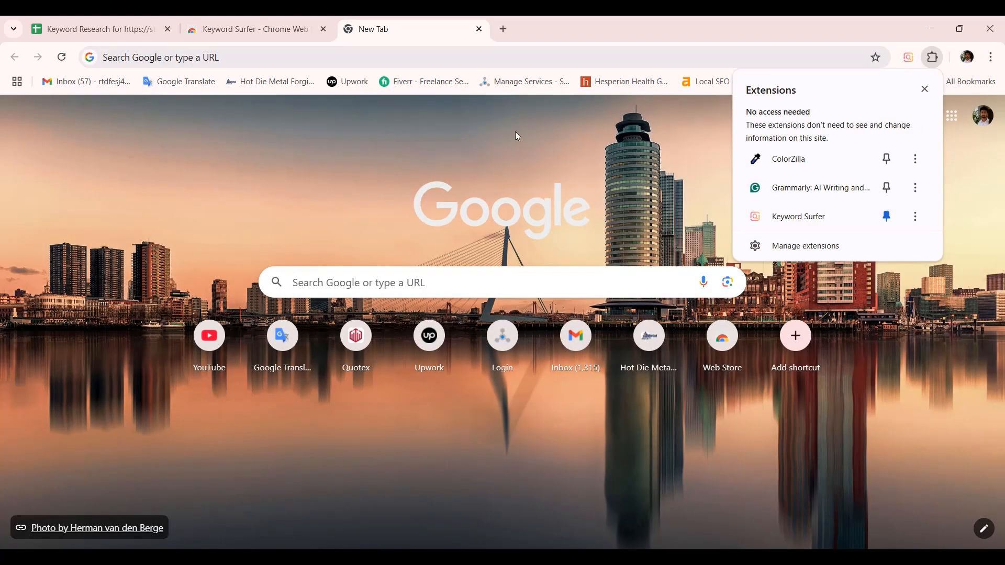
left_click(324, 31)
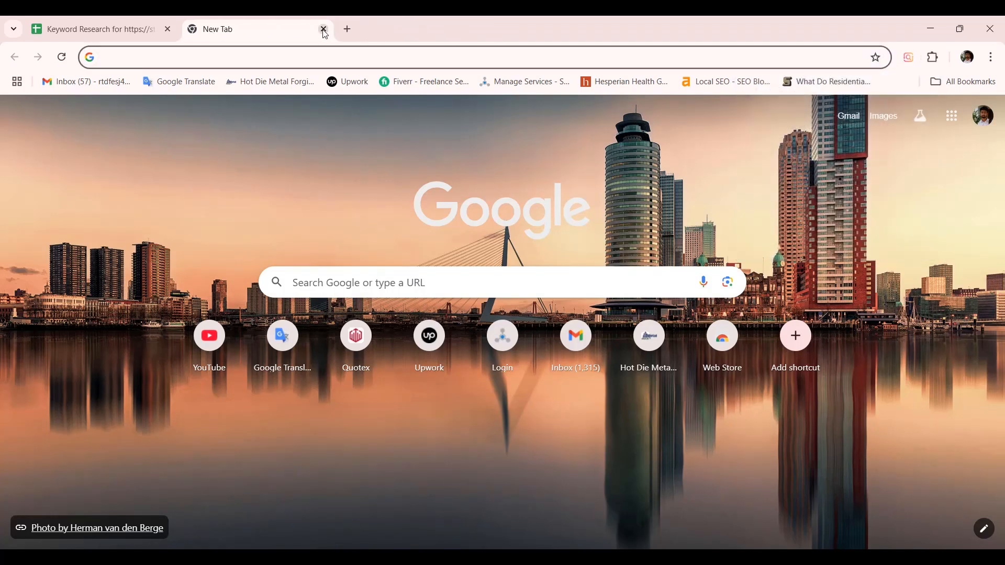
Step: Copy the targeted keyword from cell B2 of the info sheet and check the targeted location in B3
left_click(10, 21)
left_click(115, 23)
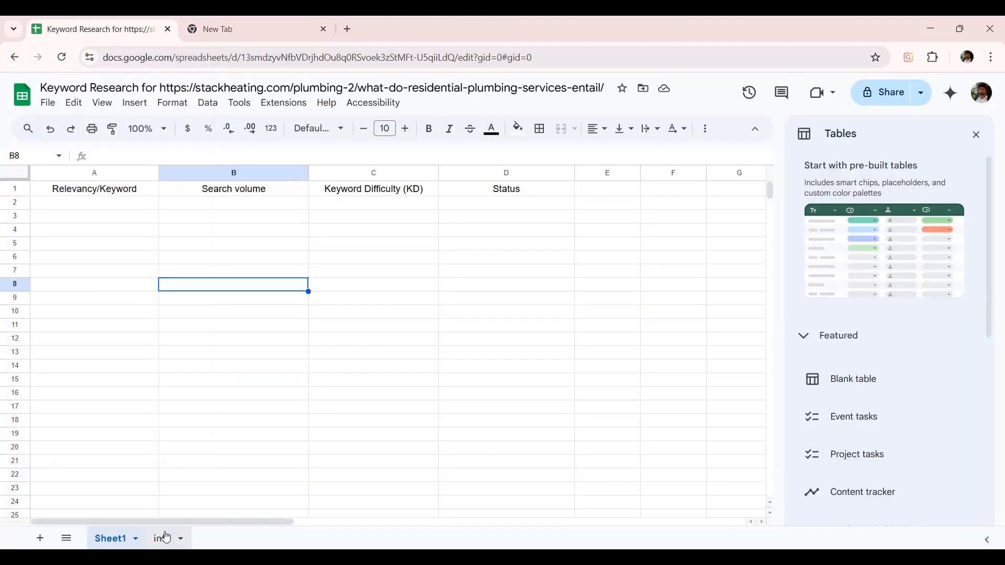
left_click(166, 538)
left_click(225, 209)
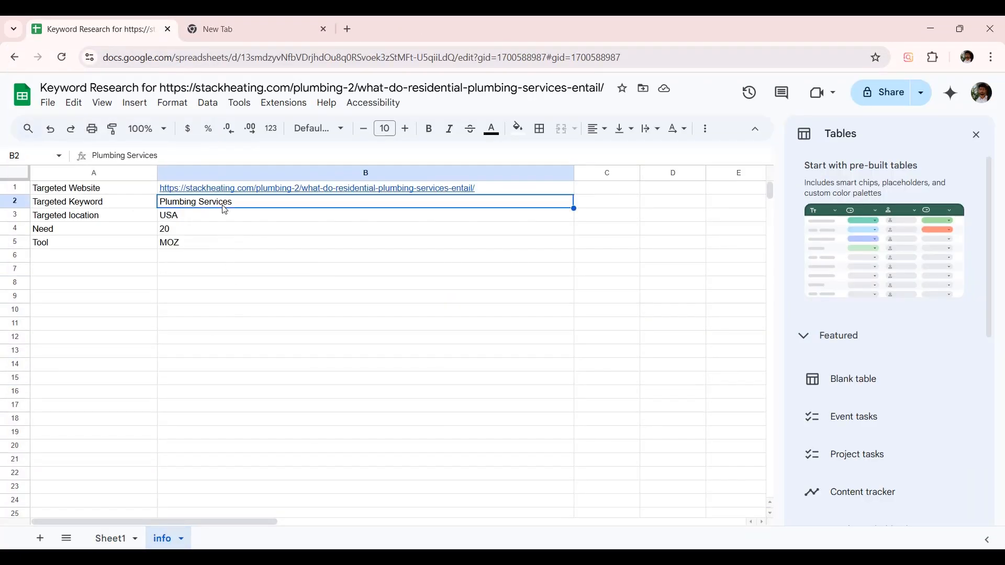
left_click(256, 26)
left_click(94, 28)
left_click(178, 314)
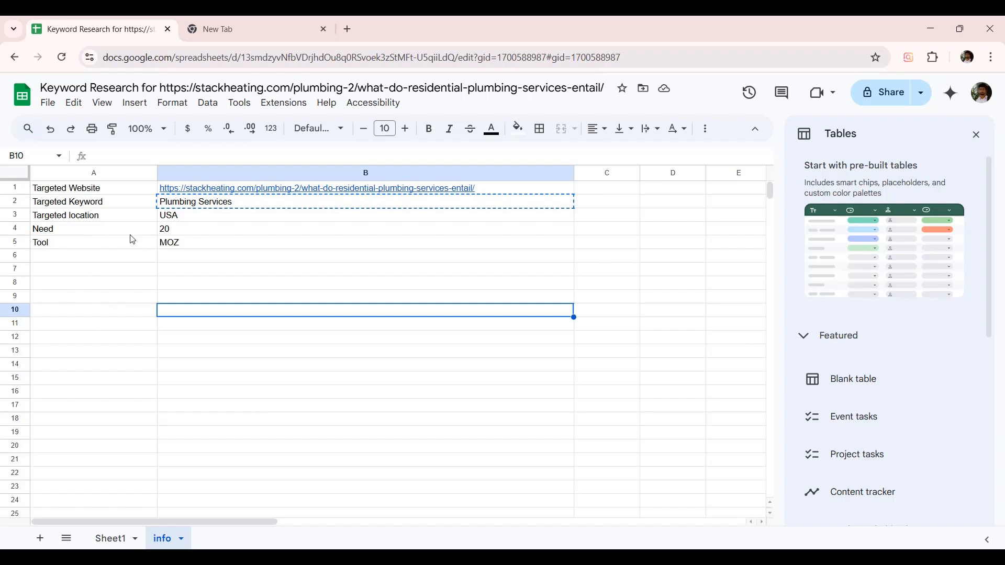
left_click(177, 220)
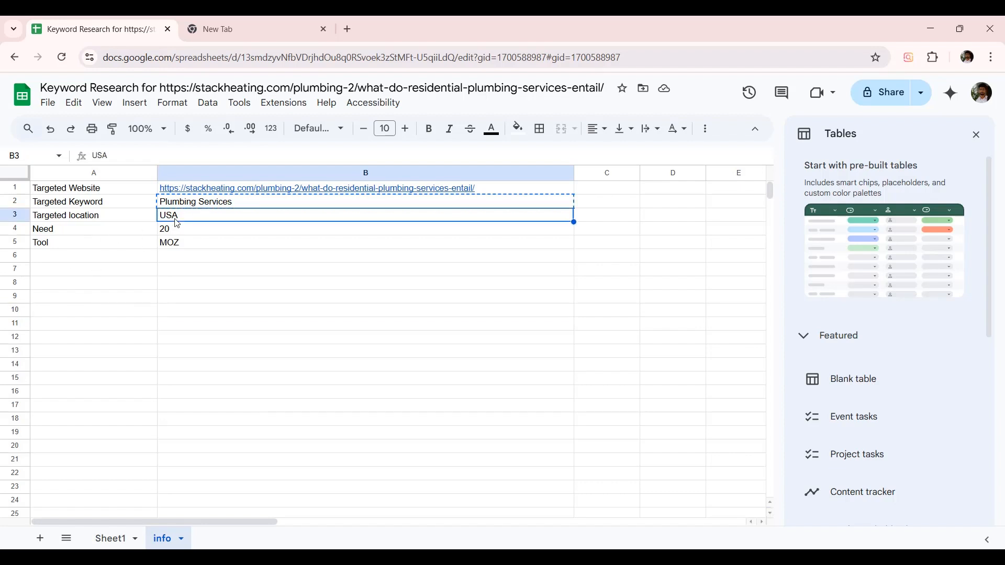
Step: Search for "google usa" in the empty browser tab and open the Google USA home page
left_click(237, 21)
left_click(208, 52)
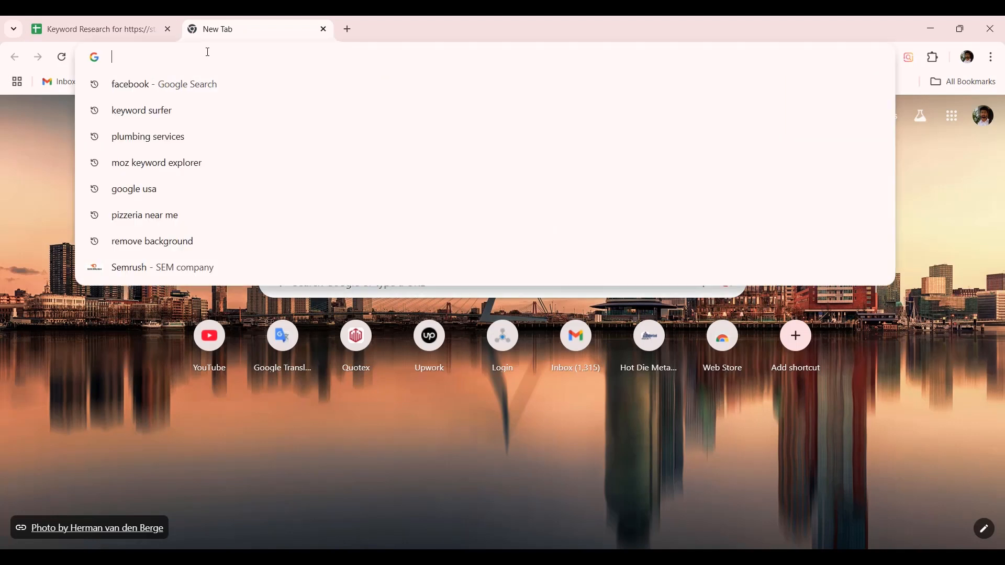
type("google")
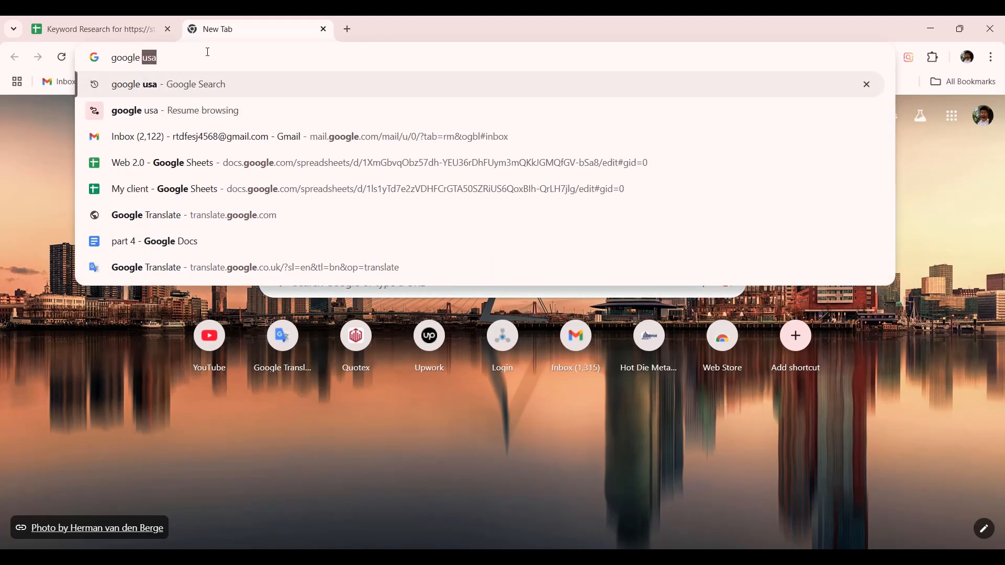
key("Return")
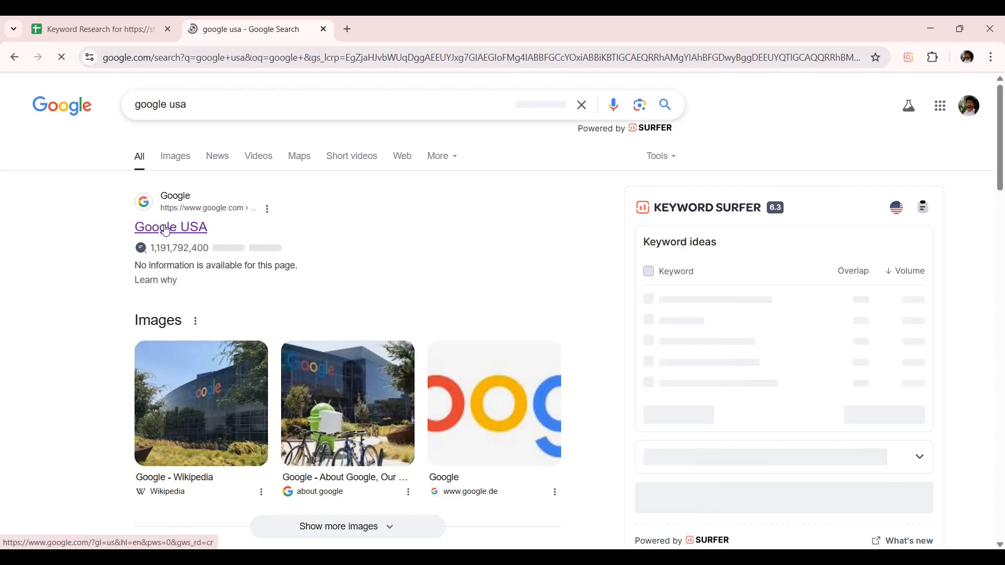
left_click(173, 227)
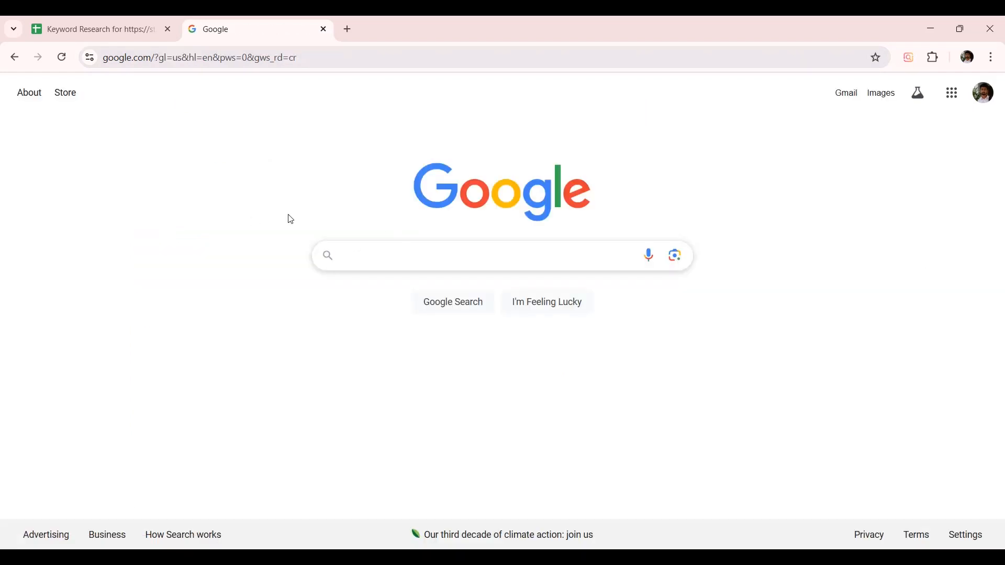
Step: Copy "Plumbing Services" from cell B2 of the info sheet and search for it on Google USA
left_click(136, 26)
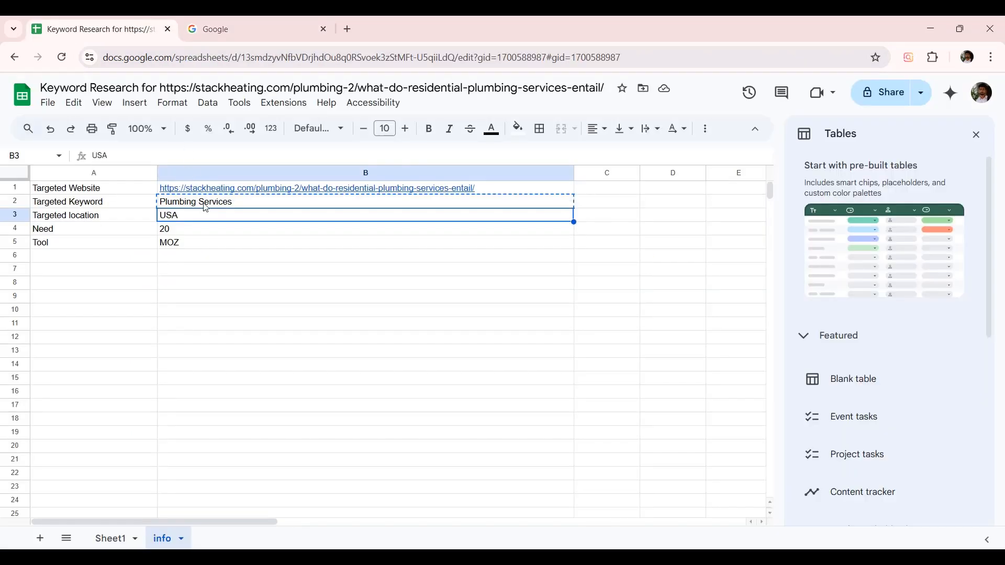
left_click(206, 207)
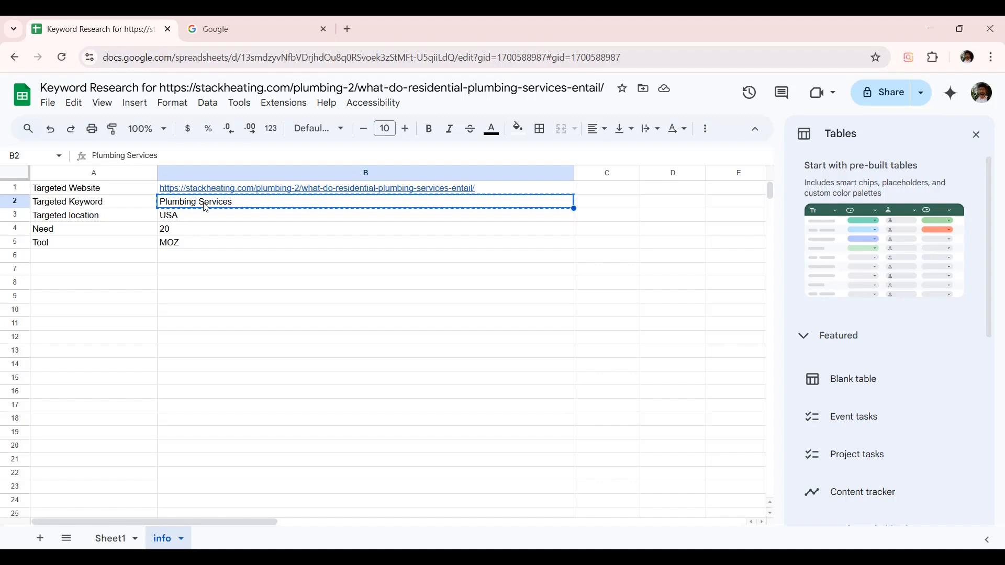
left_click(244, 21)
key("ctrl+v")
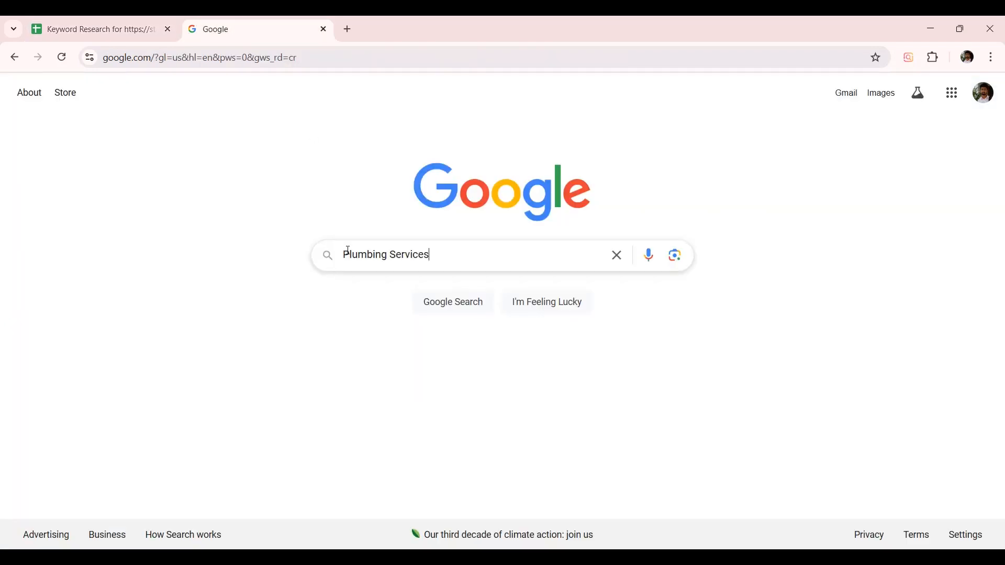
key("Return")
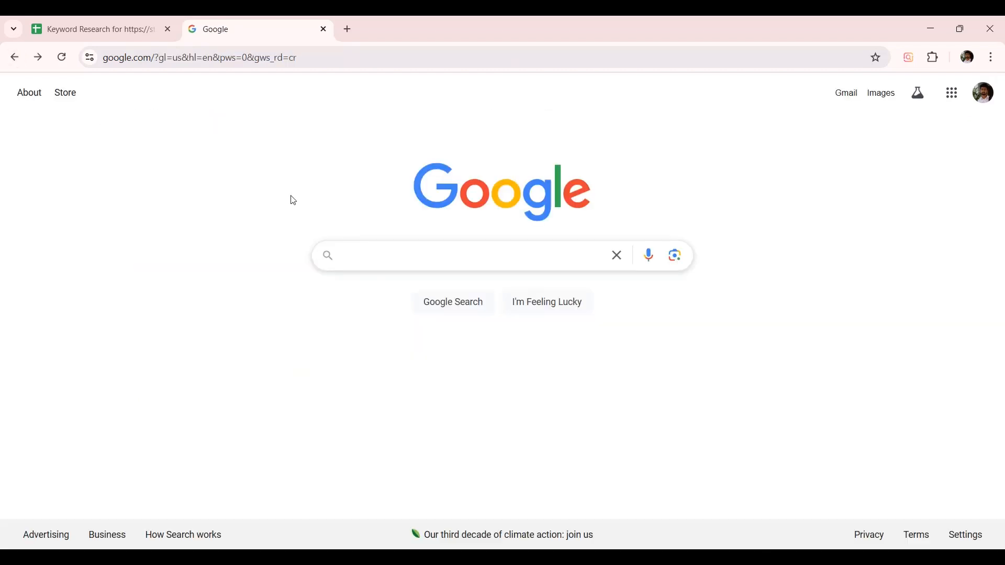
Step: Enter "Plumbing Services" in the Google USA search and choose the suggestion "plumbing services in usa"
left_click(350, 254)
key("ctrl+v")
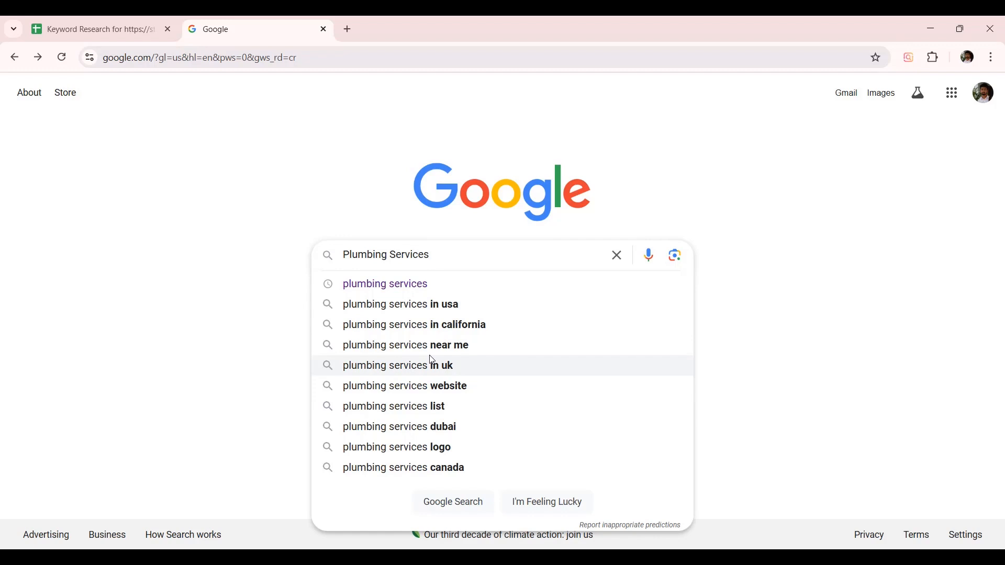
left_click(413, 304)
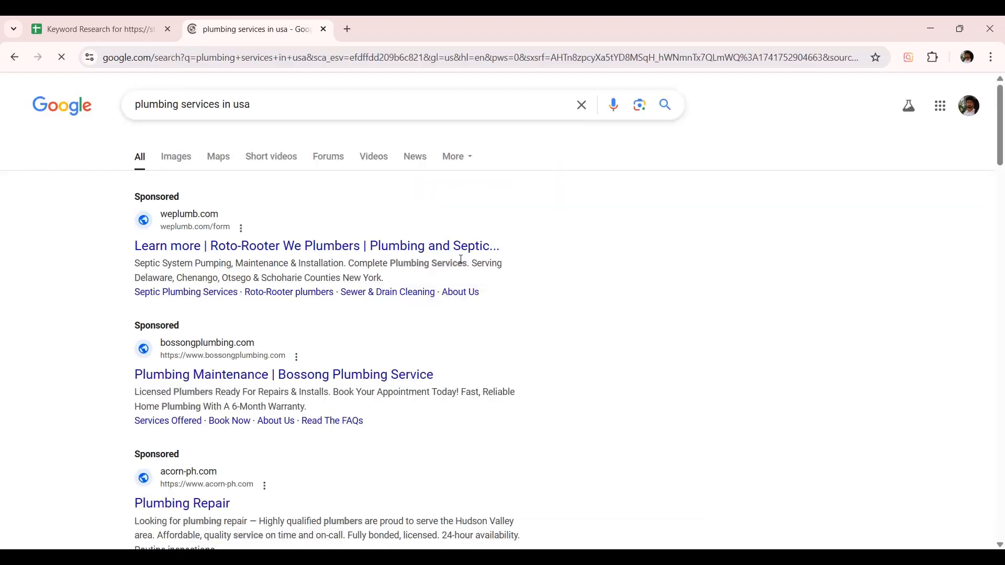
Step: Copy the query "plumbing services in usa" into cell A2 of Sheet1 as the first keyword
left_click_drag(253, 104, 137, 104)
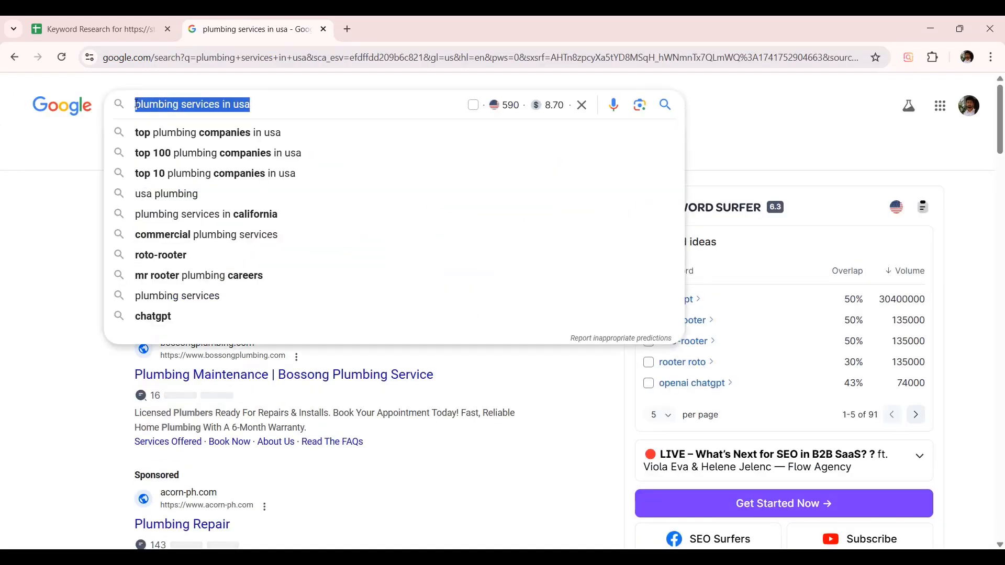
left_click(83, 21)
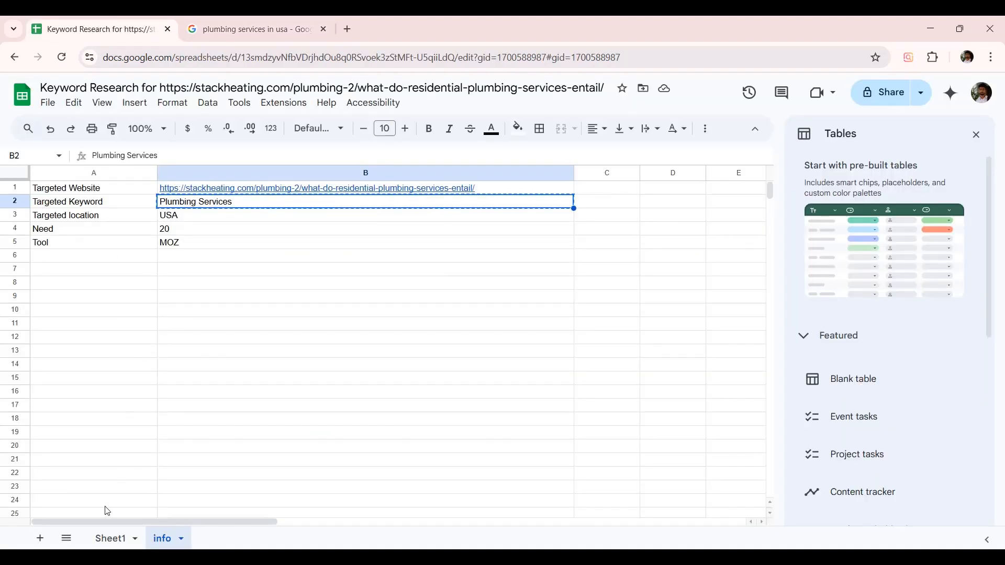
left_click(108, 547)
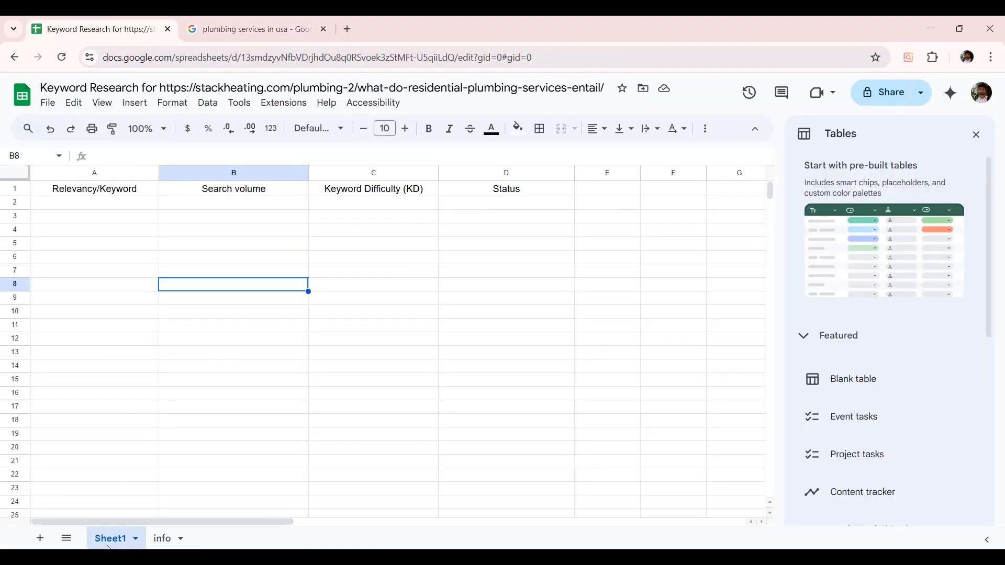
left_click(111, 205)
key("ctrl+v")
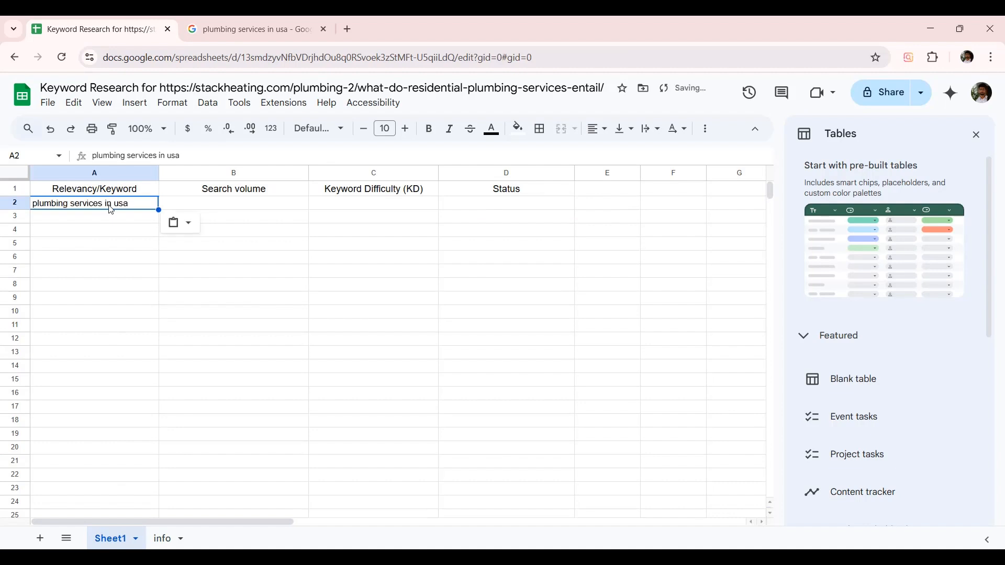
Step: Return to the Google USA home page, enter "Plumbing Services" and choose the suggestion "plumbing services near me"
left_click(194, 24)
left_click(14, 57)
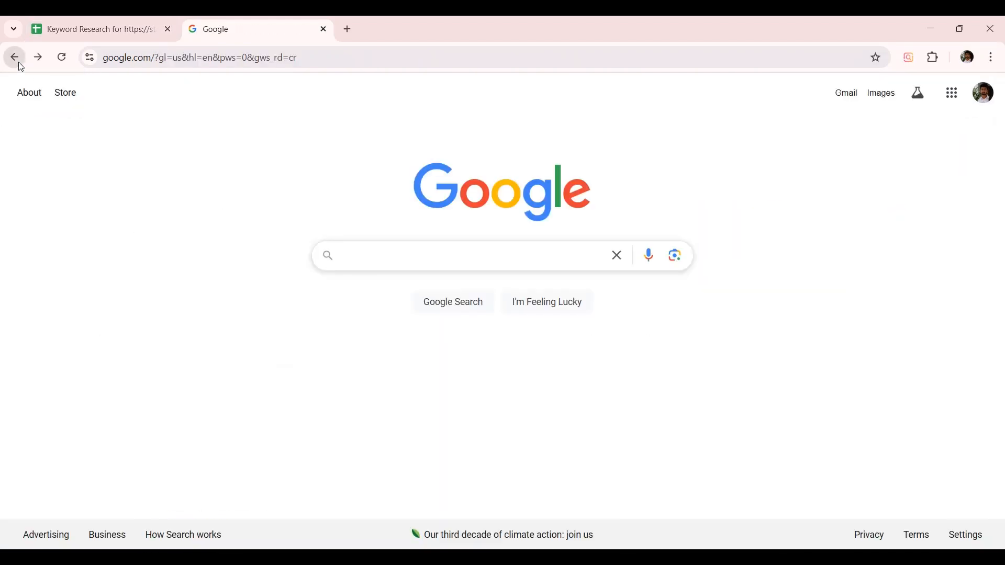
left_click(362, 250)
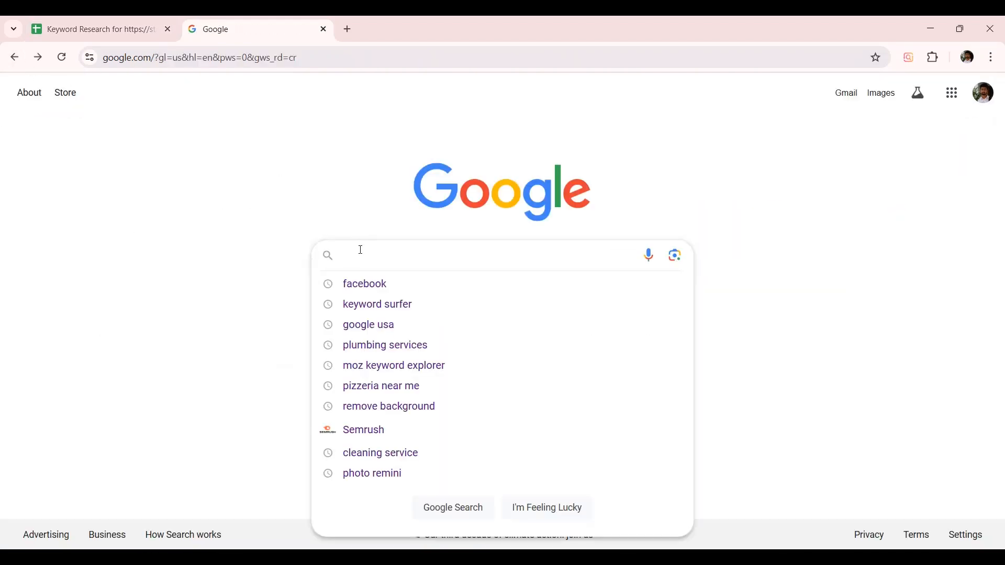
key("super+v")
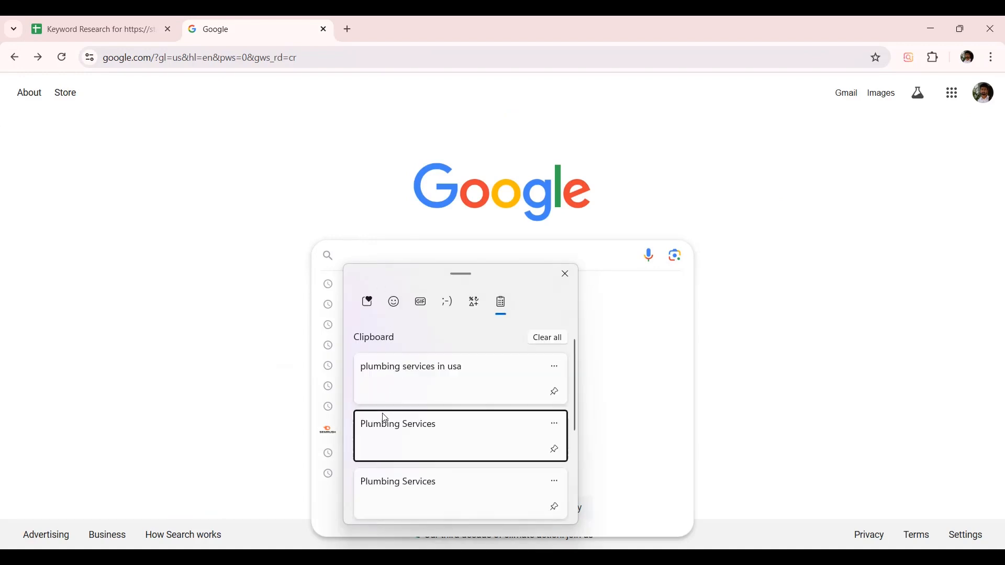
left_click(386, 420)
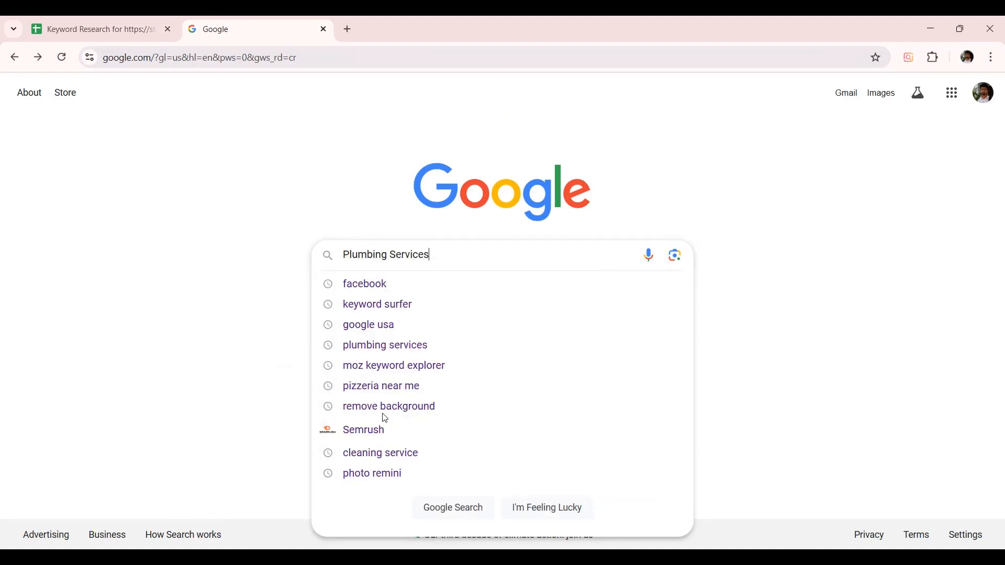
left_click(468, 259)
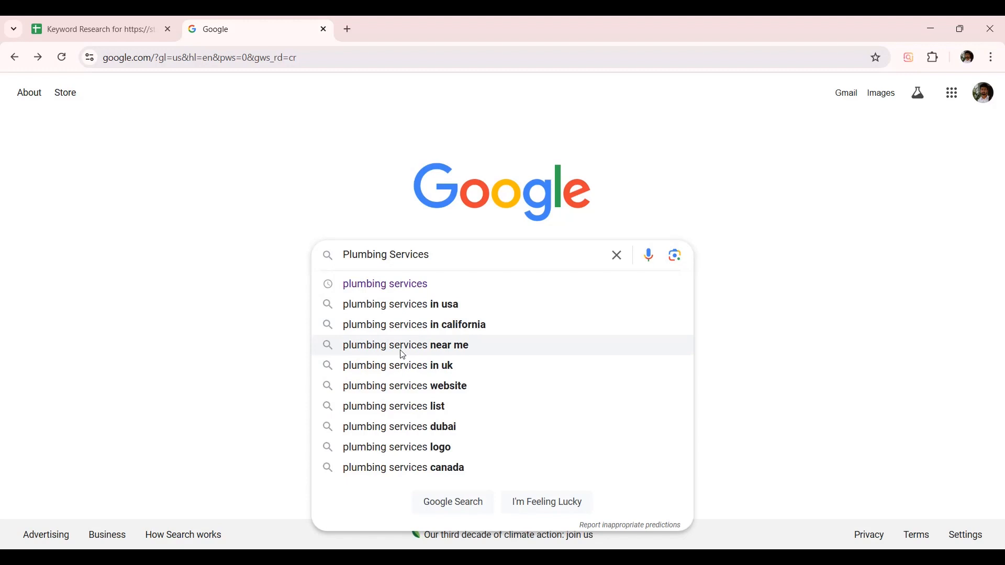
left_click(439, 348)
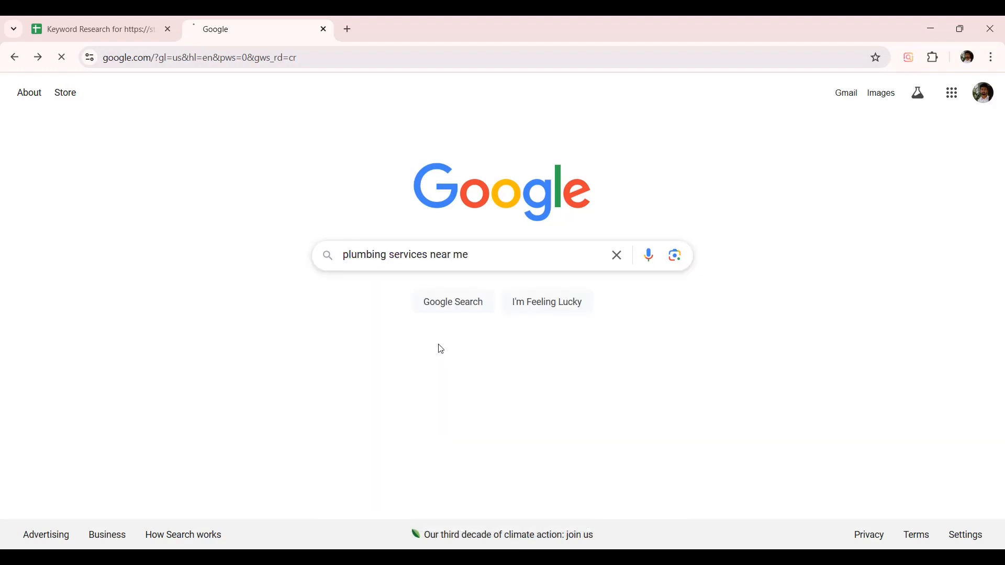
Step: Copy the query "plumbing services near me" into cell A3 of Sheet1 as the second keyword
left_click(254, 104)
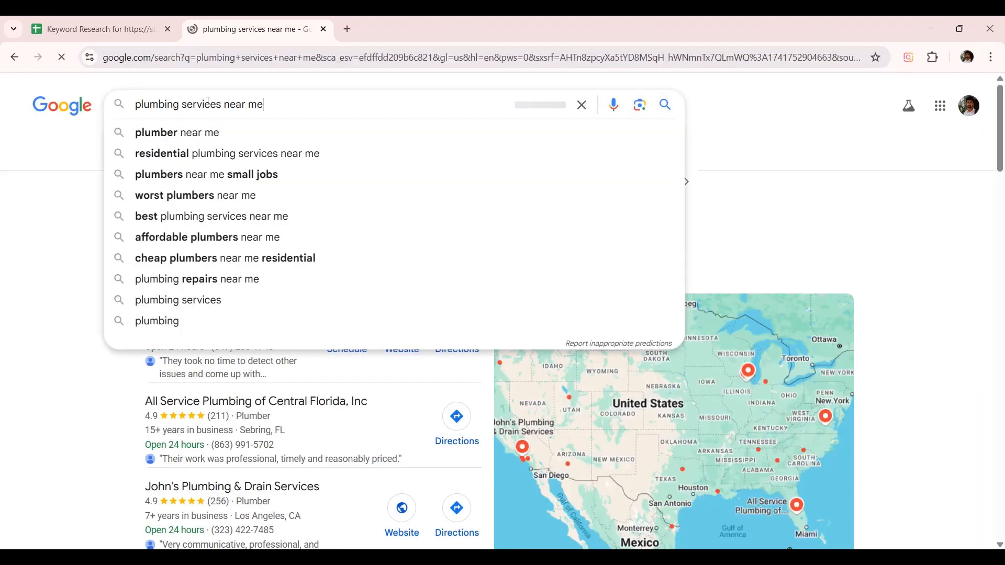
triple_click(138, 105)
key("ctrl+c")
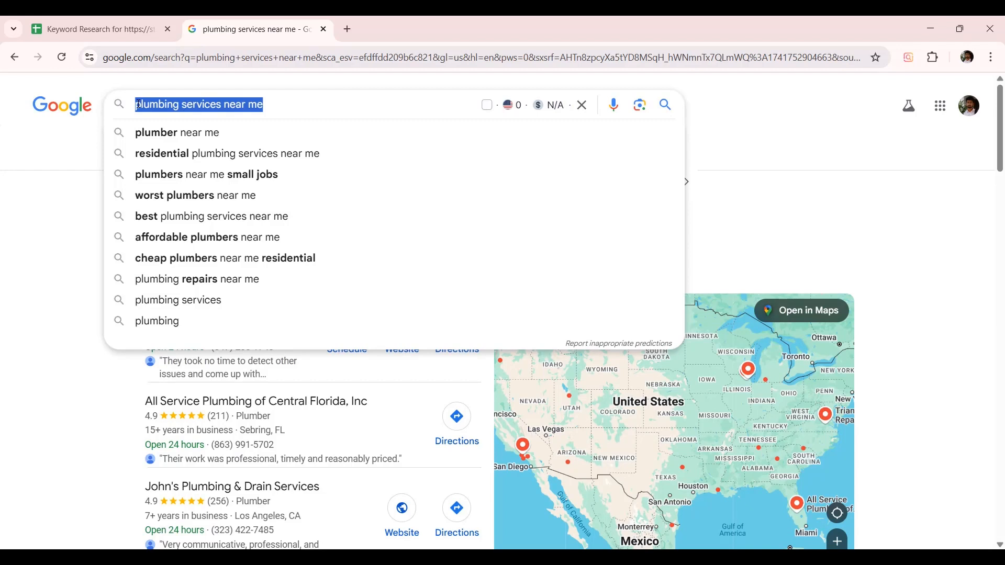
left_click(124, 23)
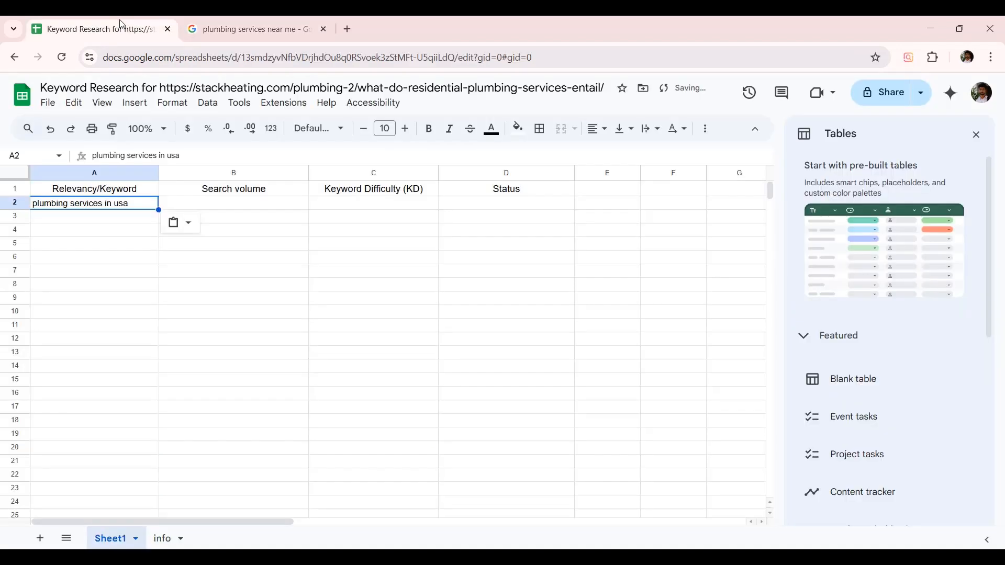
left_click(120, 224)
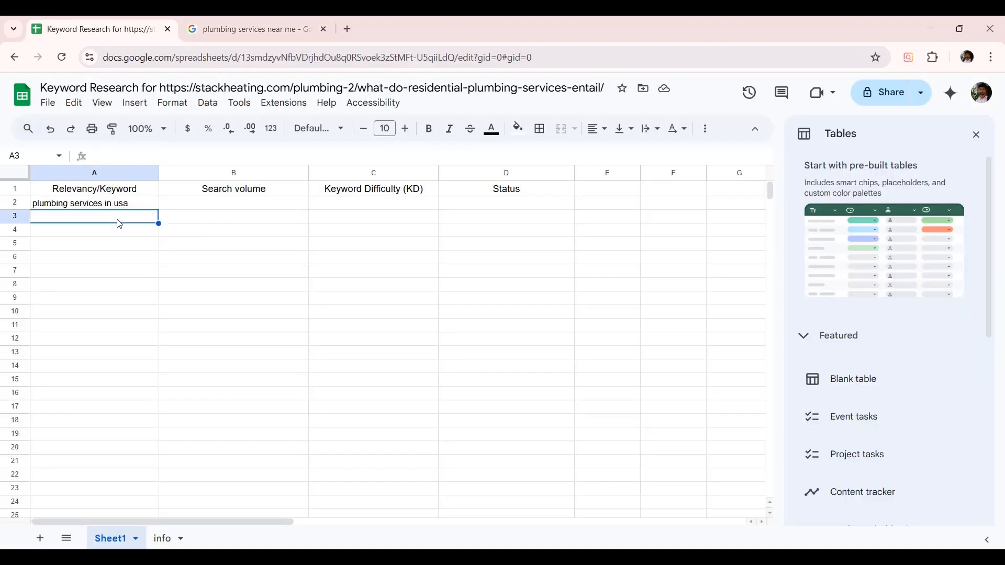
key("ctrl+v")
left_click(180, 341)
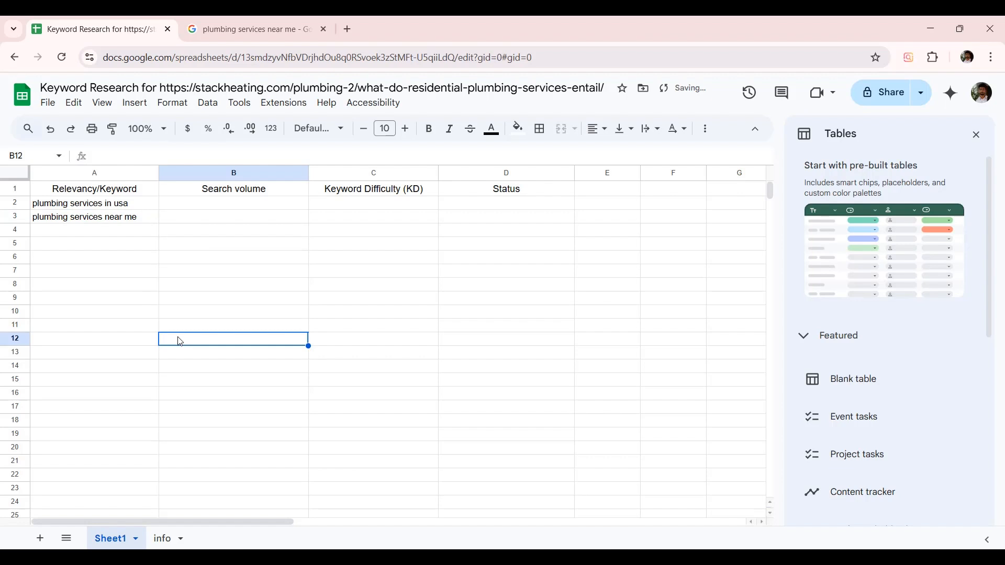
Step: Enter "Plumbing Services" on the Google USA home page again and choose the suggestion "plumbing services website"
left_click(184, 33)
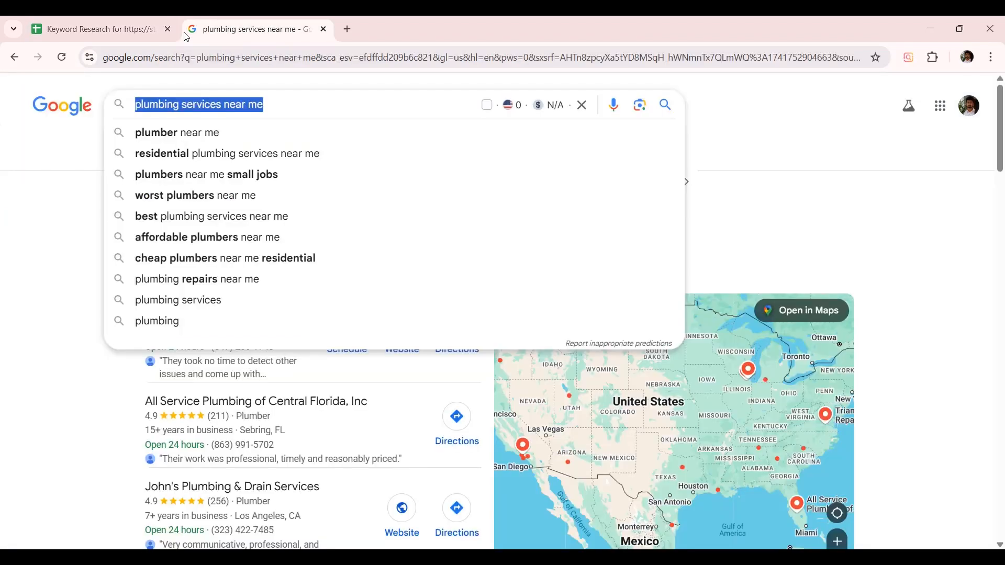
left_click(15, 58)
left_click(368, 265)
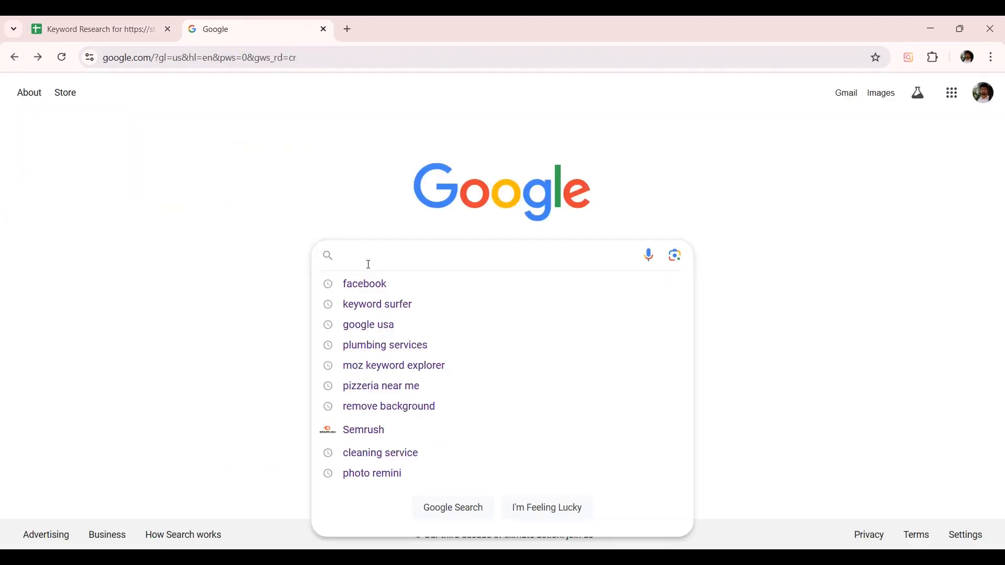
key("super+v")
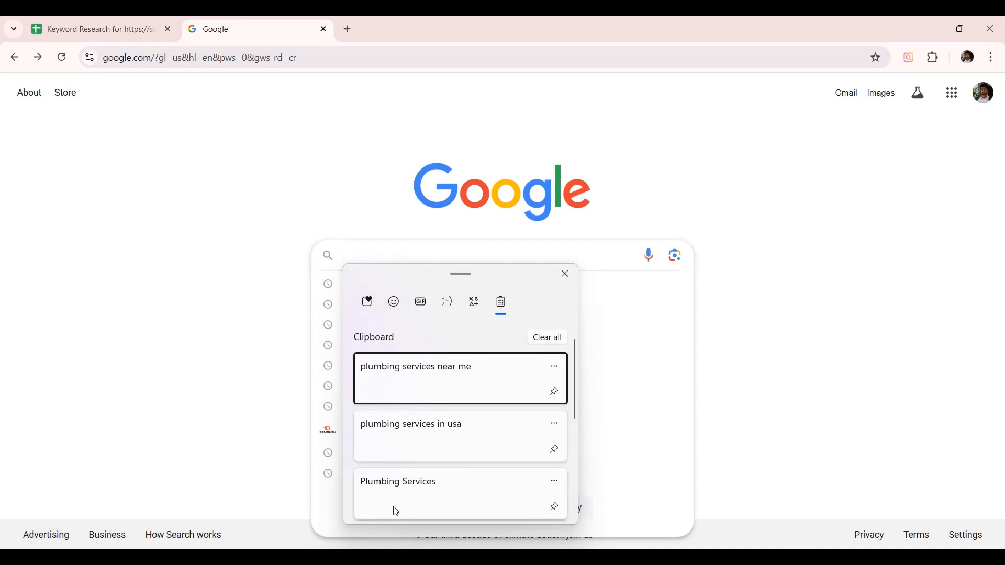
left_click(396, 512)
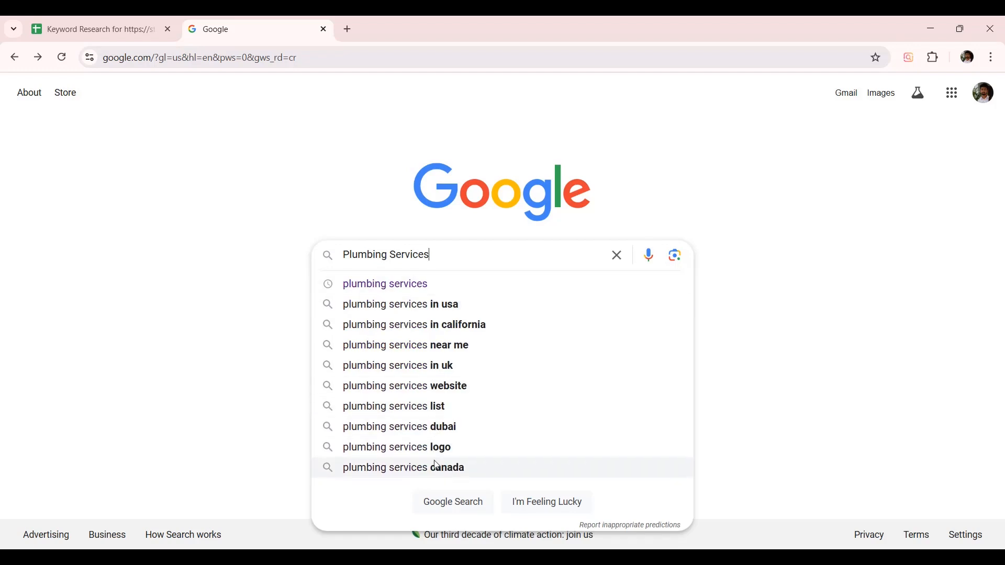
left_click(420, 394)
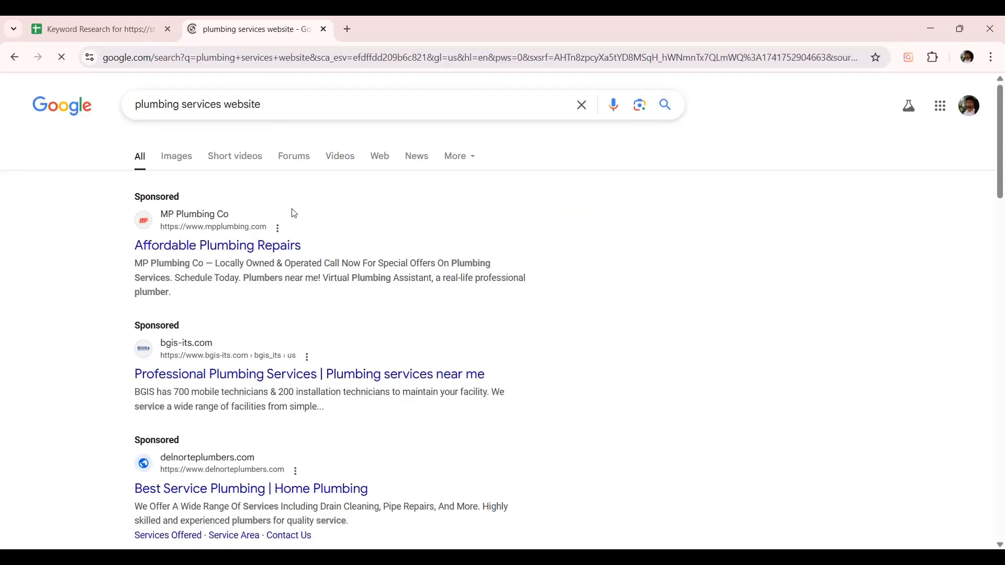
Step: Copy the query "plumbing services website" into cell A4 of Sheet1 as the third keyword
left_click_drag(266, 102, 137, 104)
key("ctrl+c")
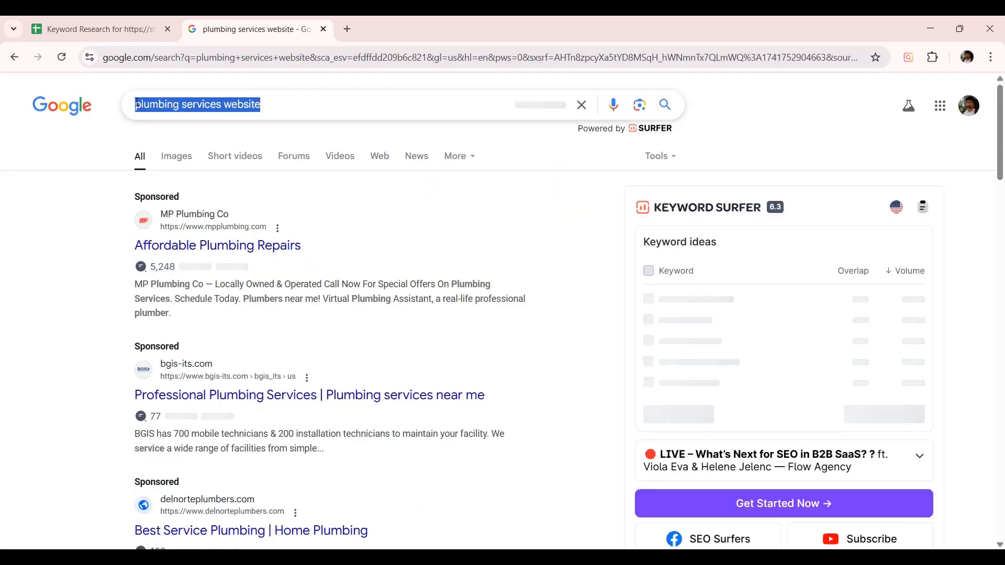
left_click(91, 29)
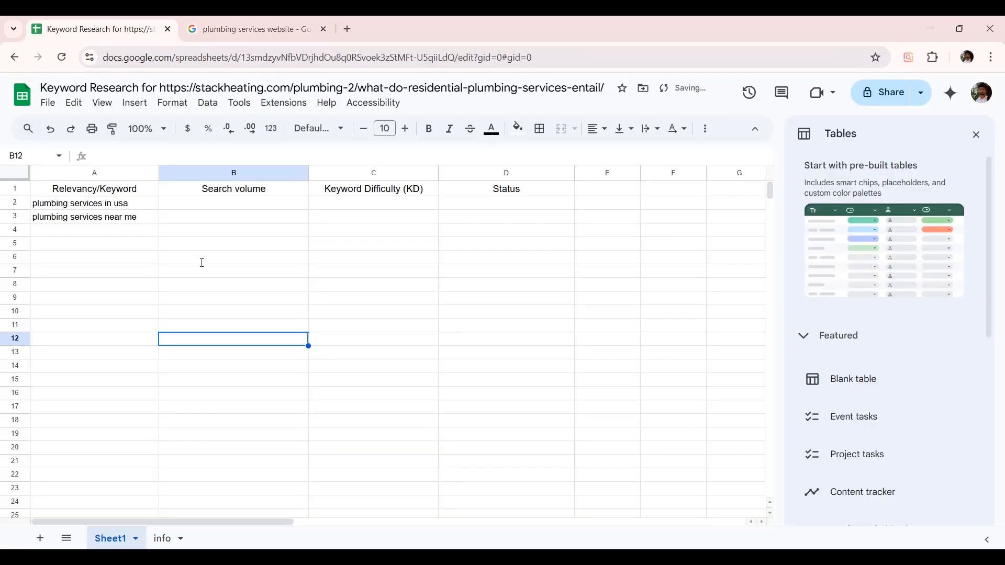
left_click(138, 233)
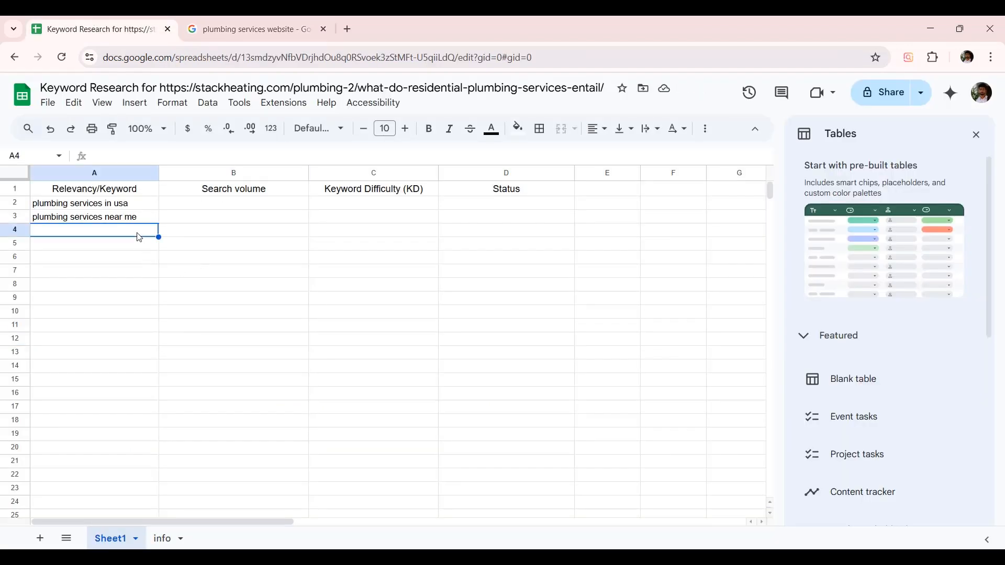
key("ctrl+v")
Step: Go back to the Google USA home page and search for "Plumbing Services" itself
left_click(230, 23)
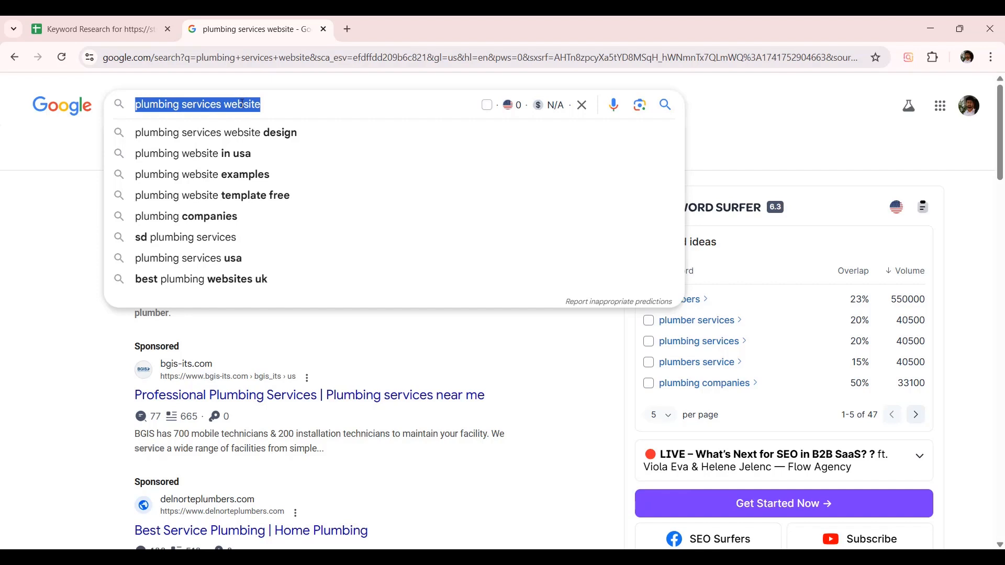
left_click(14, 57)
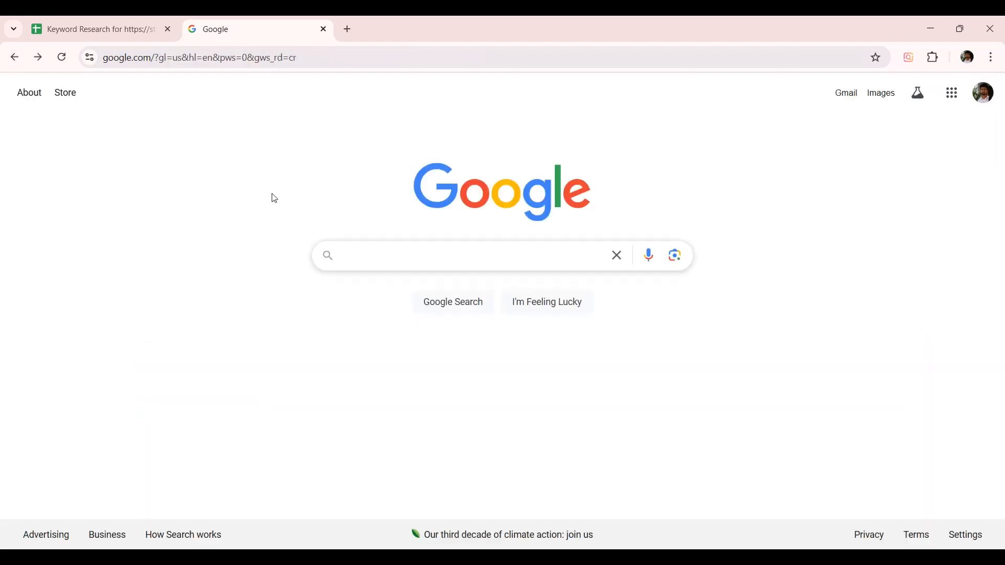
left_click(355, 255)
key("super+v")
scroll(433, 416, "down", 3)
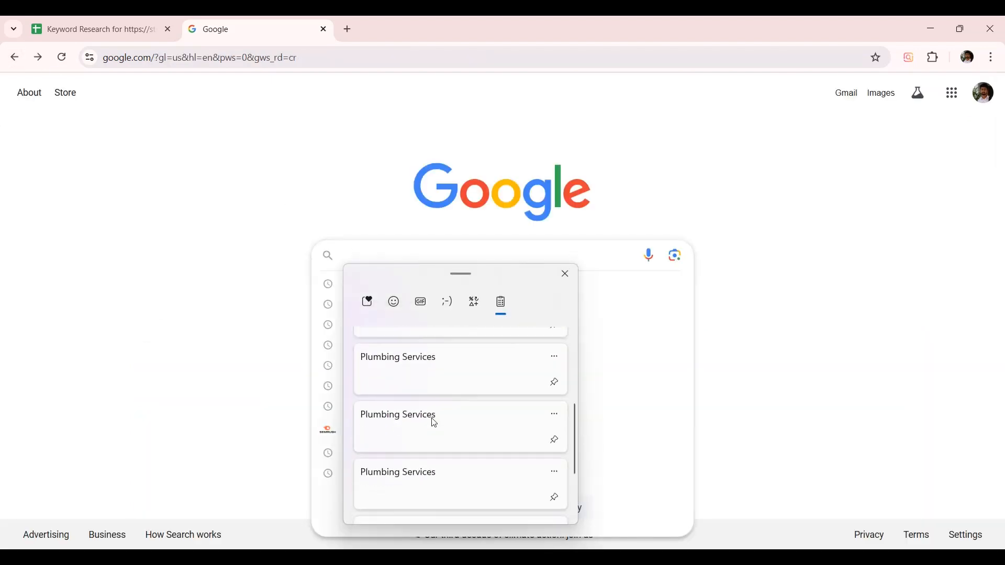
left_click(419, 435)
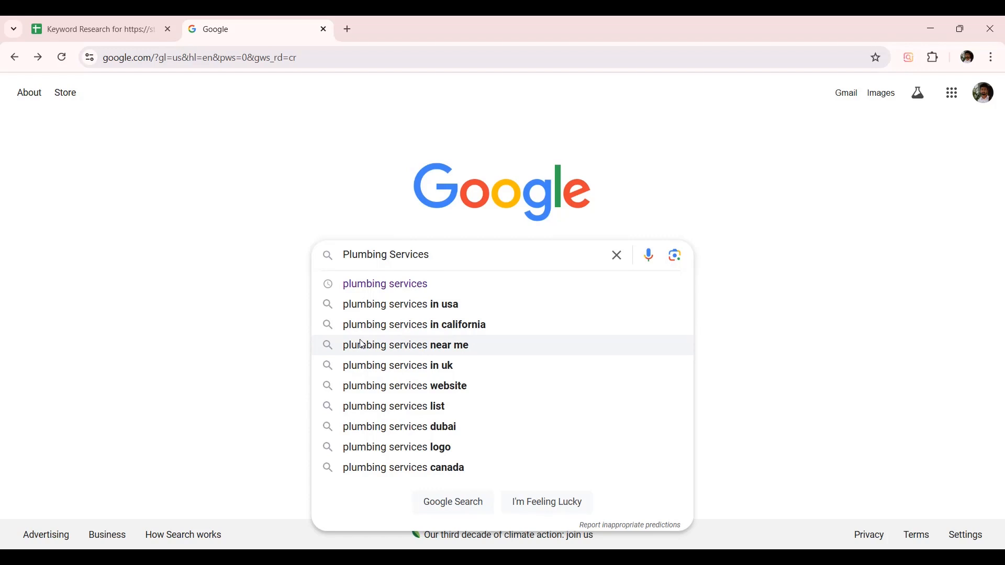
key("Return")
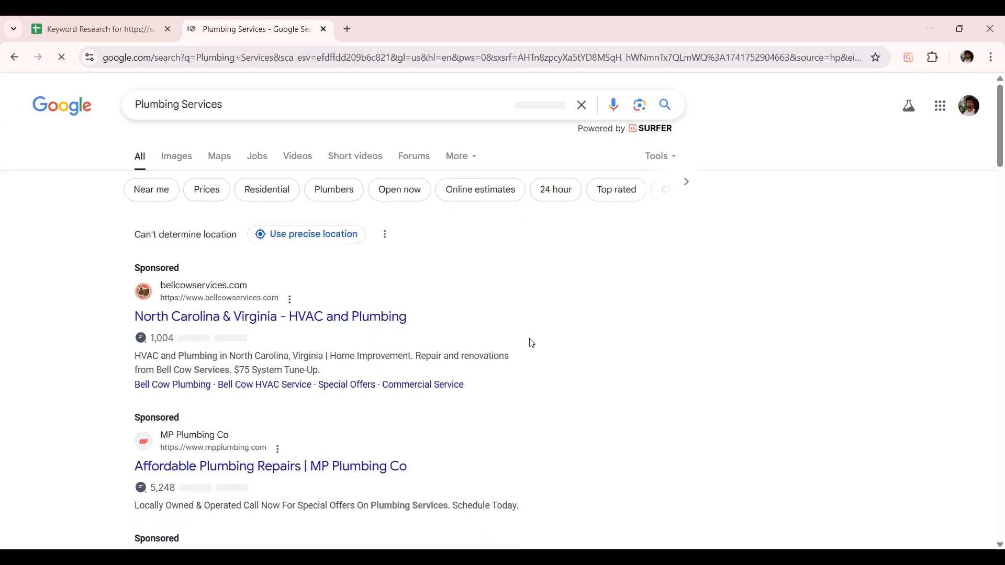
Step: Set the Keyword Surfer keyword ideas for "Plumbing Services" to 20 per page and look through the list
scroll(831, 331, "down", 10)
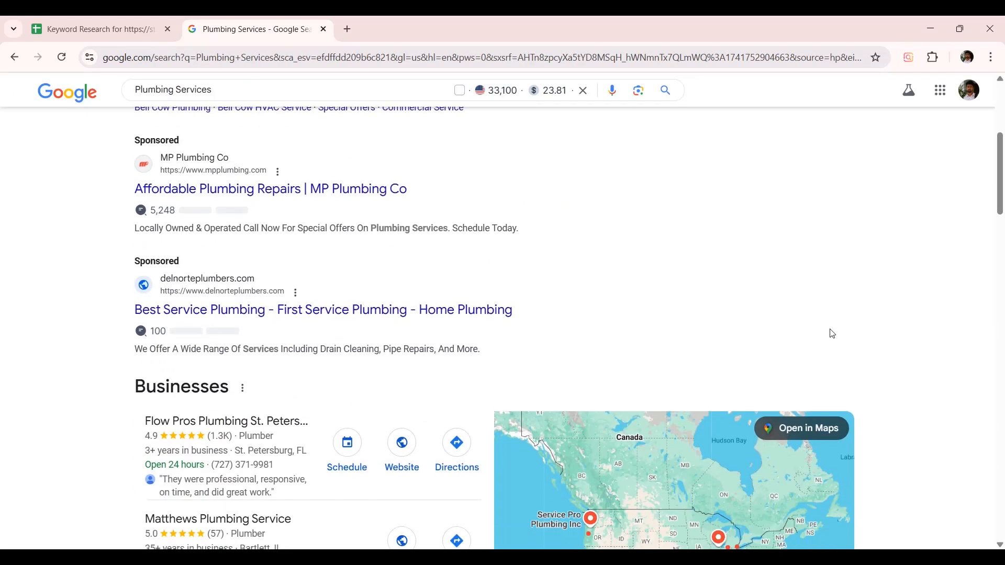
scroll(832, 333, "down", 6)
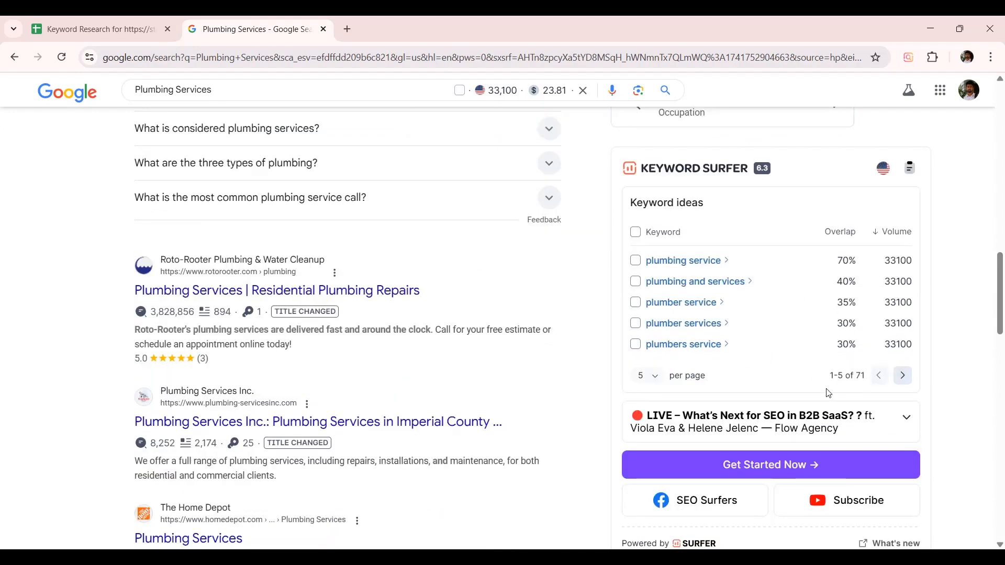
left_click(654, 377)
left_click(648, 424)
left_click(654, 482)
left_click(657, 483)
left_click(656, 483)
left_click(648, 464)
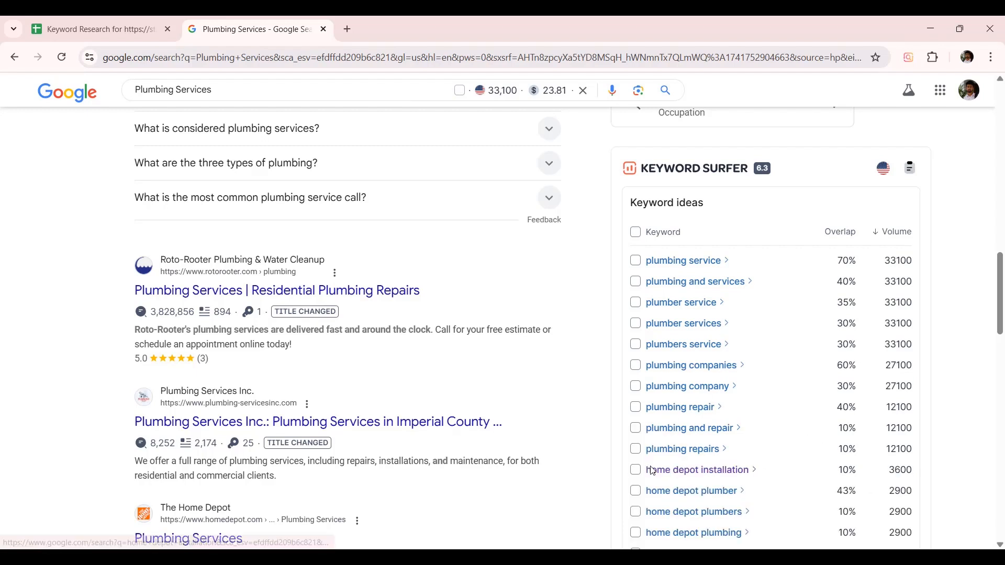
scroll(710, 470, "down", 2)
scroll(710, 469, "down", 3)
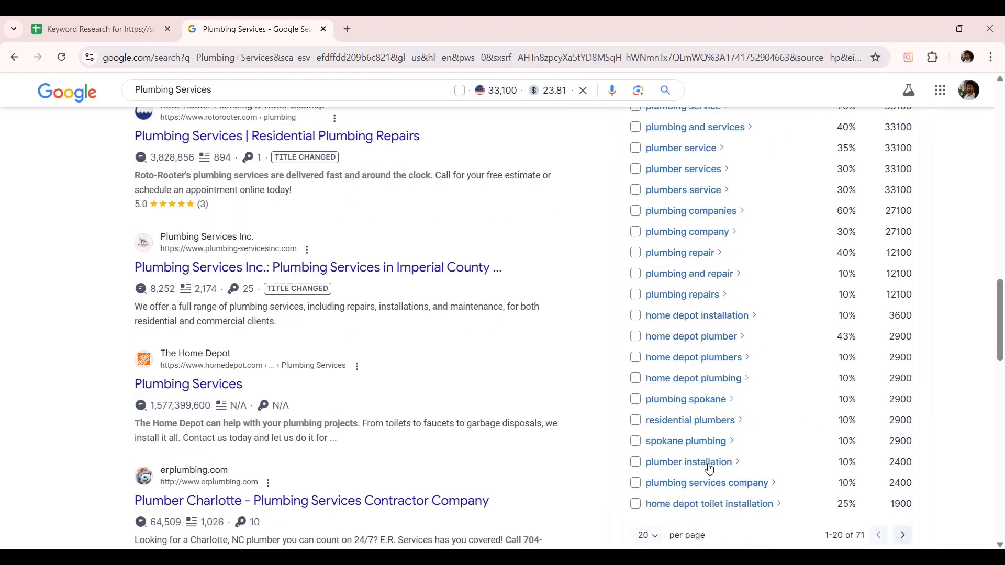
scroll(710, 470, "up", 2)
scroll(709, 470, "up", 1)
right_click(675, 341)
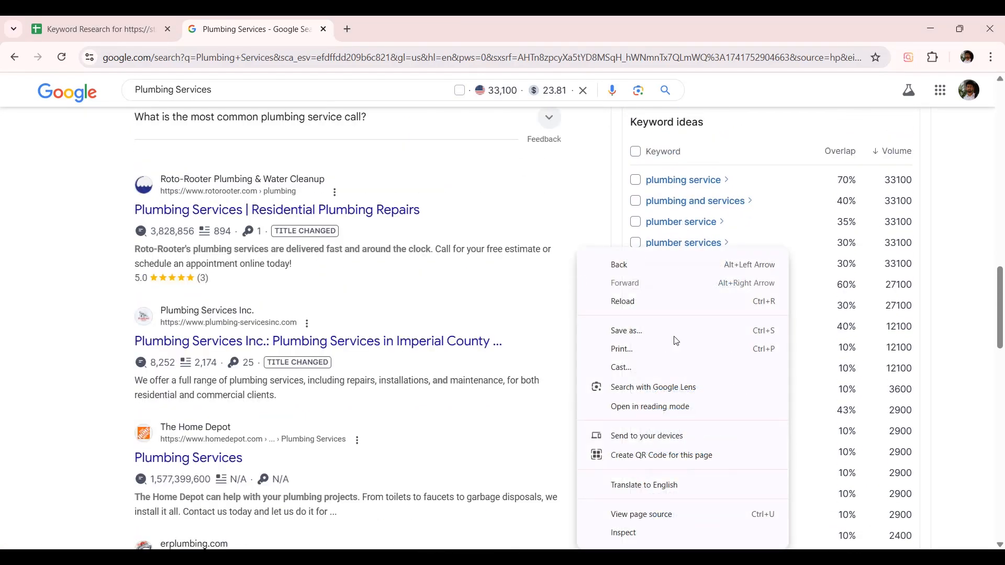
left_click(984, 352)
left_click(867, 558)
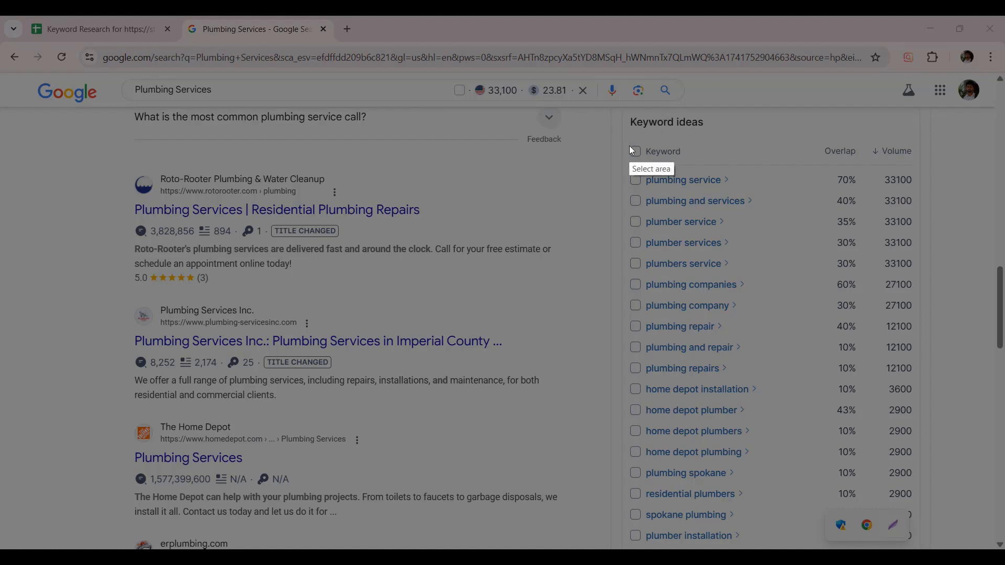
mouse_move(629, 145)
left_mouse_down()
mouse_move(655, 370)
mouse_move(885, 510)
mouse_move(939, 532)
left_mouse_up()
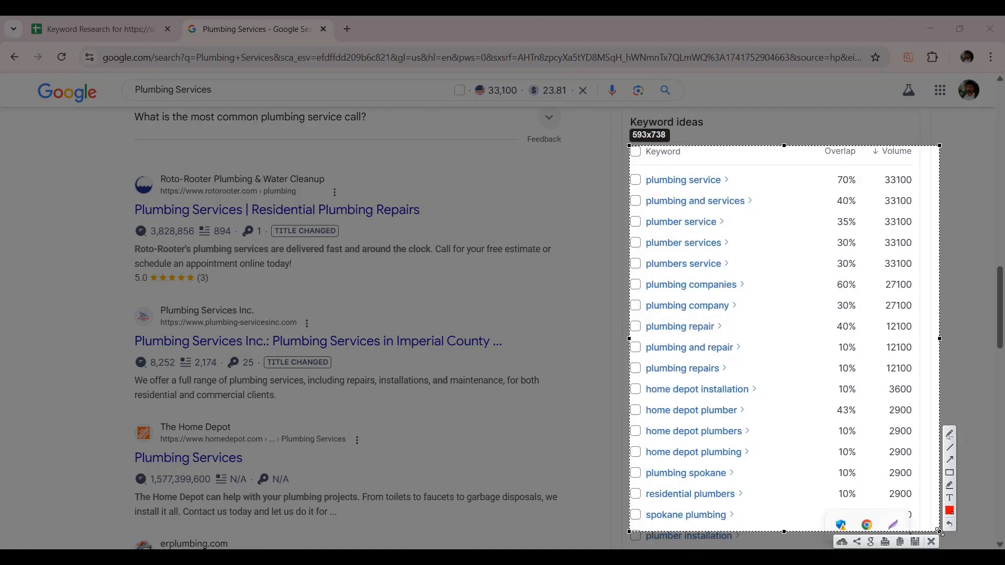
left_click(933, 542)
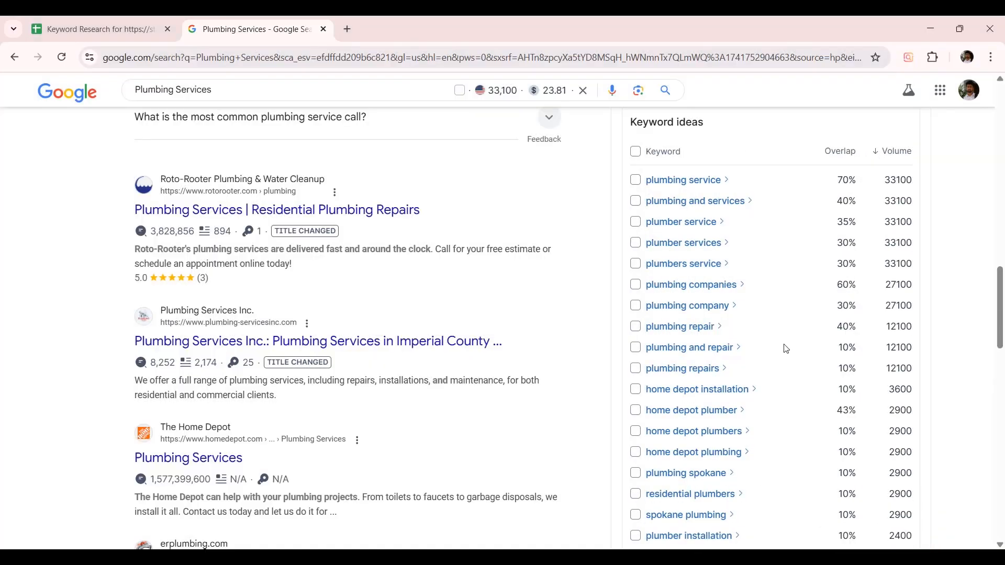
Step: Review the Keyword Surfer keyword ideas for "Plumbing Services" with their overlap and search volume
scroll(783, 347, "up", 2)
scroll(714, 247, "down", 5)
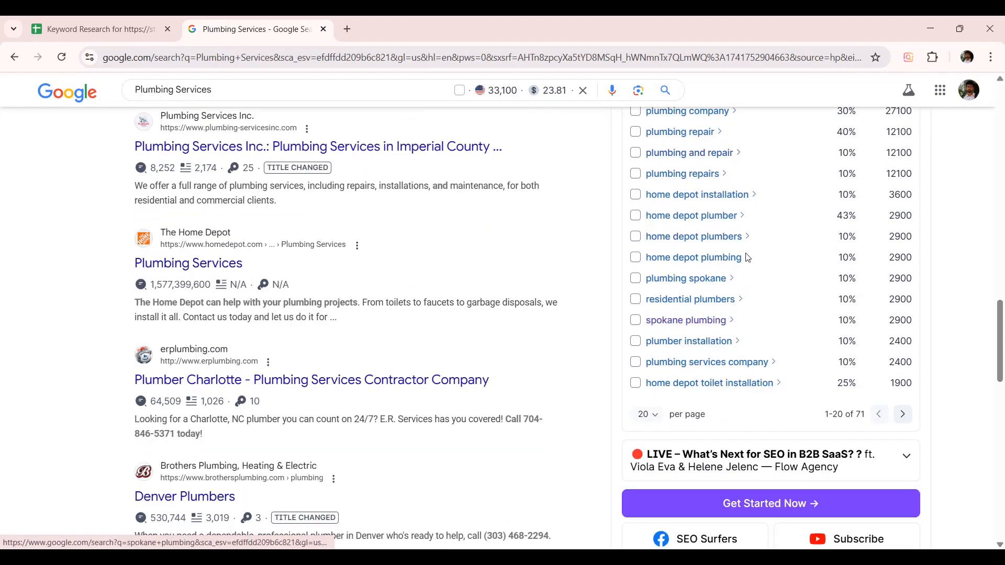
scroll(730, 234, "up", 5)
scroll(730, 242, "down", 2)
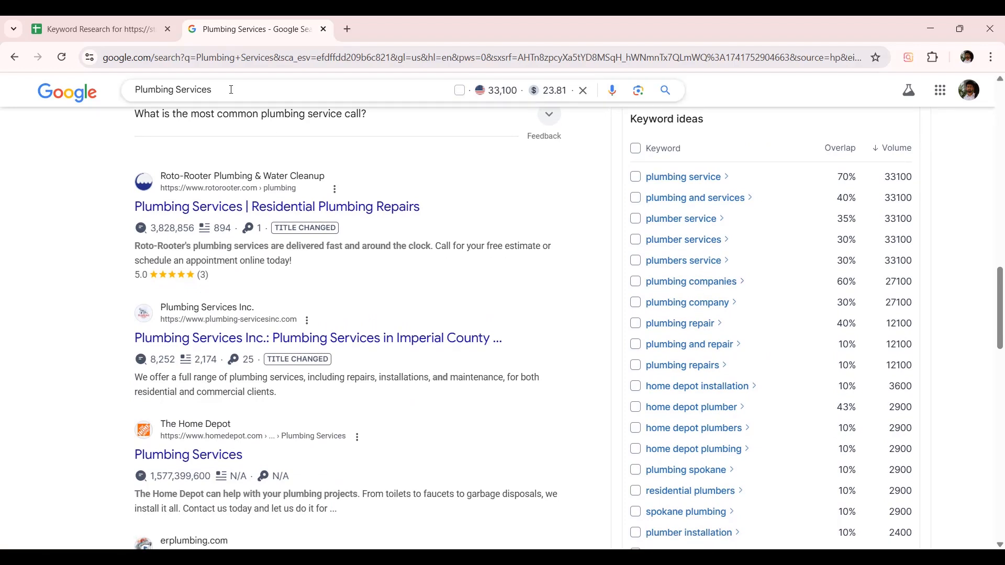
scroll(544, 212, "up", 1)
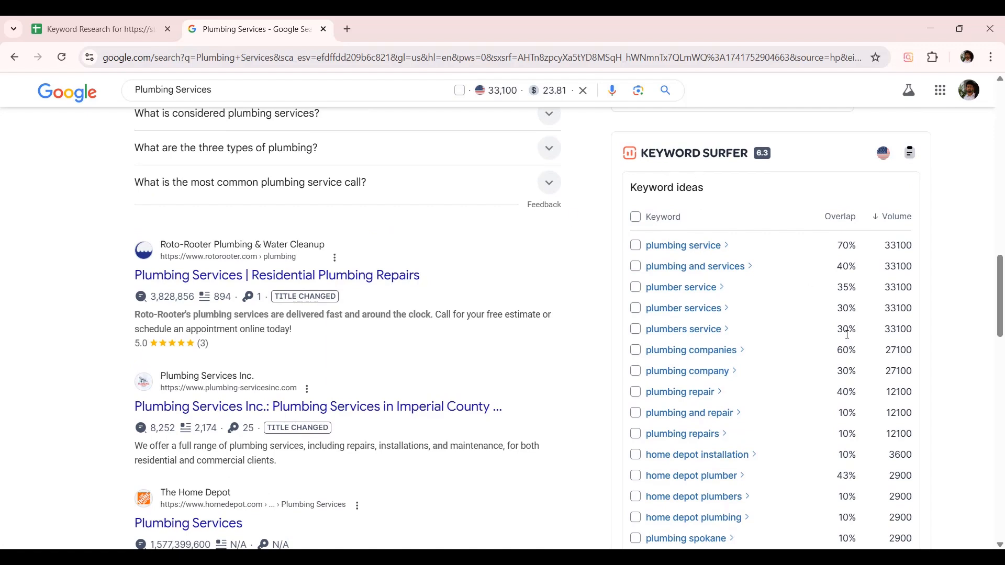
scroll(757, 333, "down", 2)
scroll(757, 332, "down", 20)
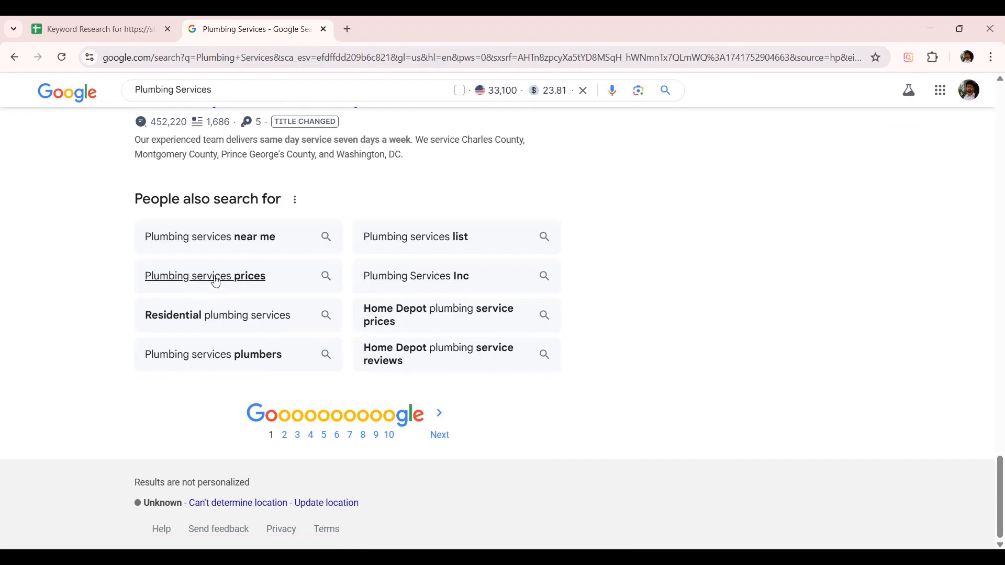
left_click_drag(97, 220, 475, 360)
key("ctrl+c")
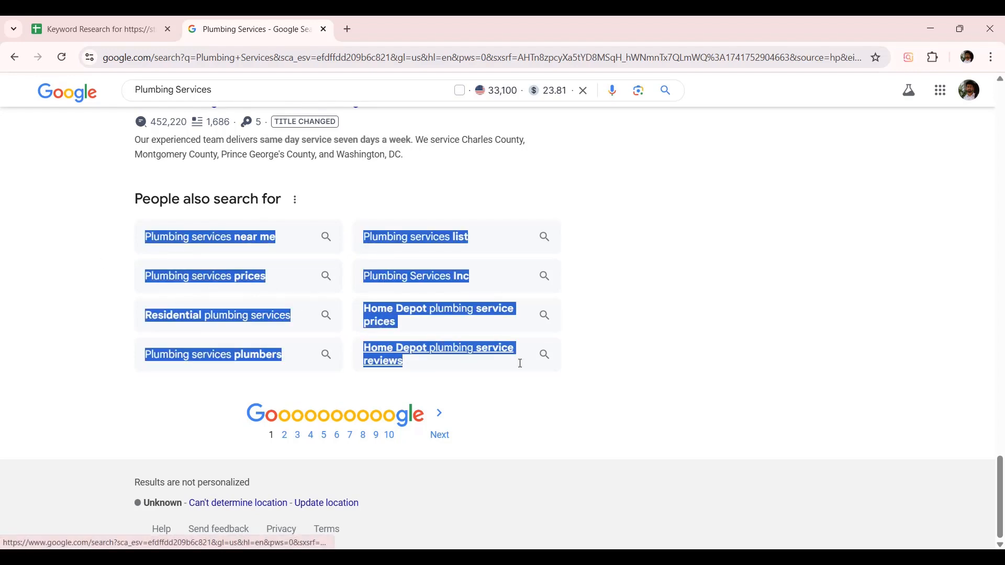
left_click(105, 29)
left_click(220, 287)
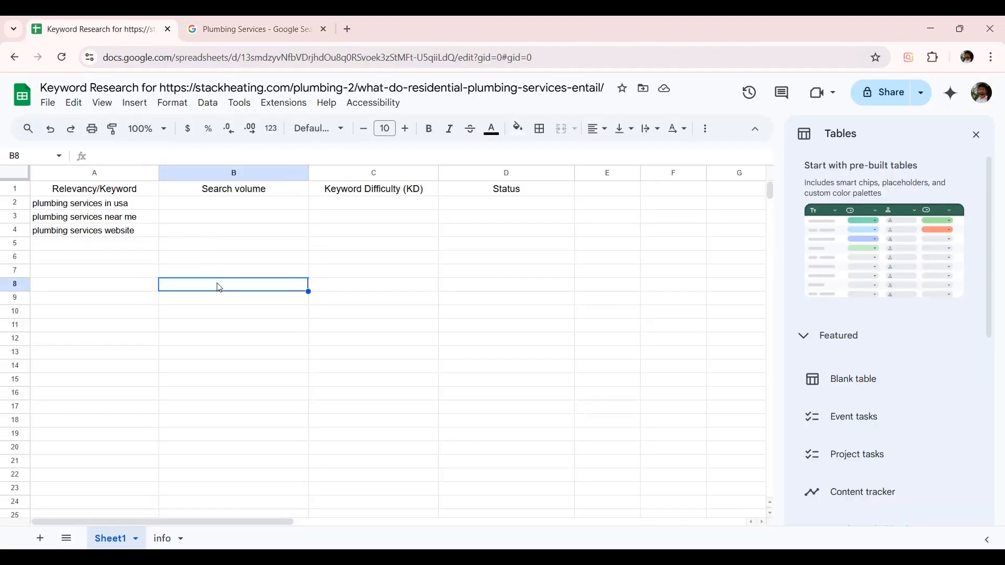
left_click(215, 30)
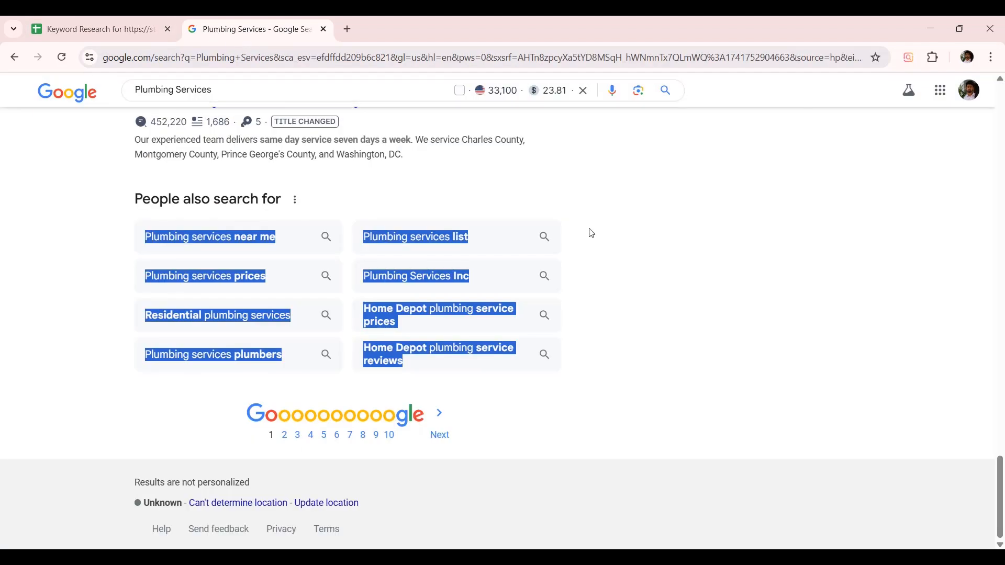
scroll(752, 294, "up", 15)
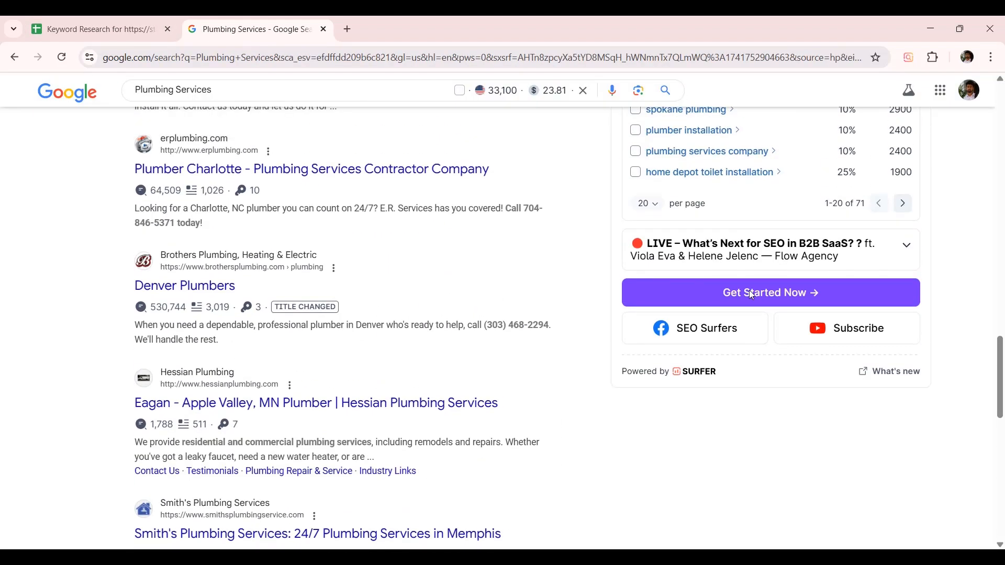
scroll(752, 294, "up", 4)
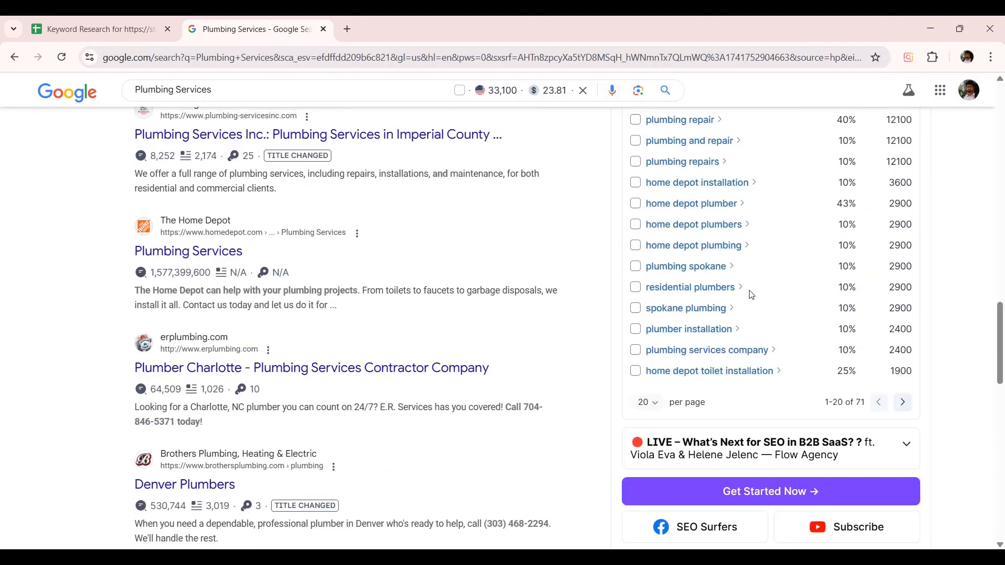
Step: Copy all "People also search for" suggestions for "Plumbing Services" into Sheet1, starting at cell B13
scroll(441, 188, "down", 18)
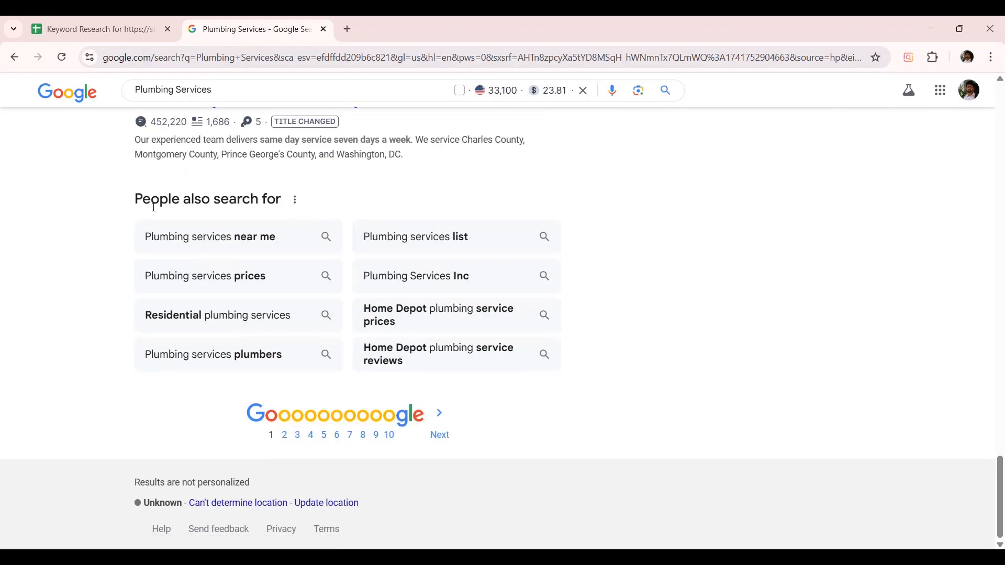
left_click_drag(135, 220, 524, 361)
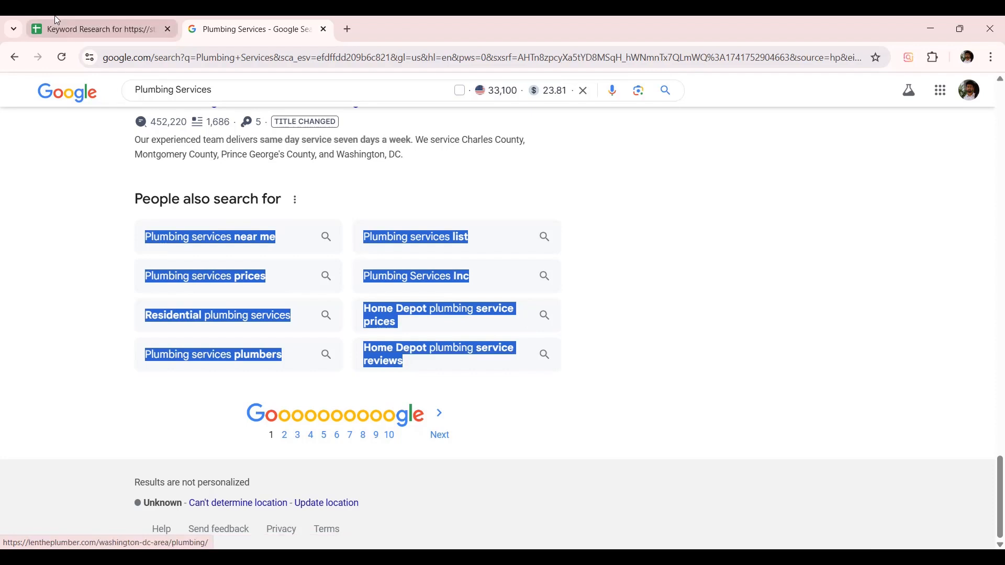
left_click(94, 30)
left_click(168, 356)
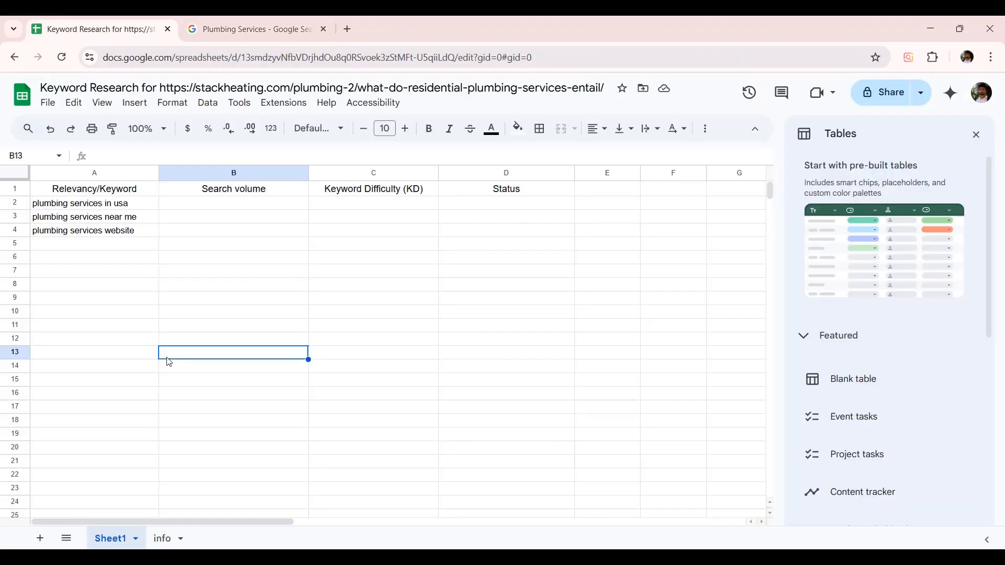
key("ctrl+v")
left_click(403, 354)
left_click(345, 404)
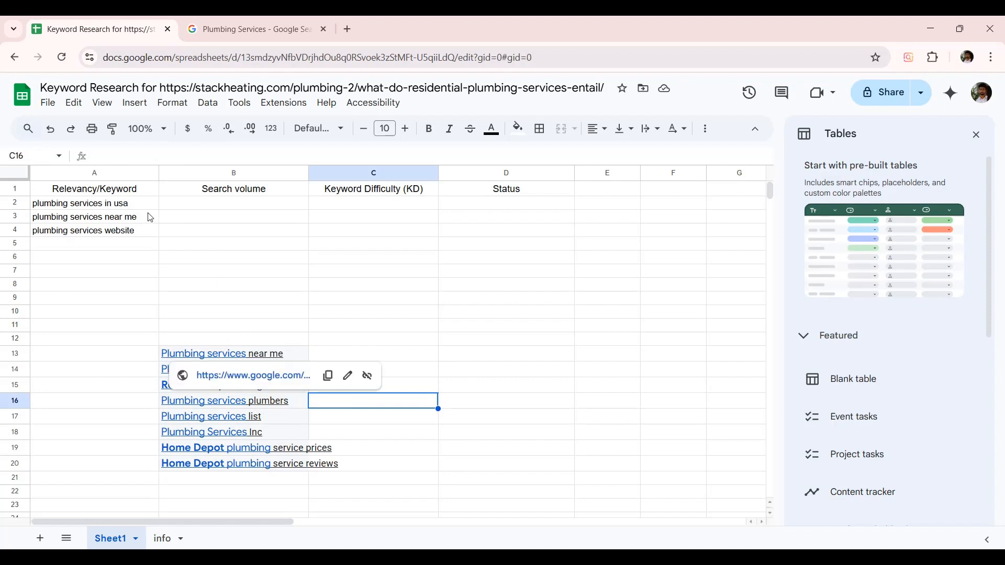
left_click(328, 326)
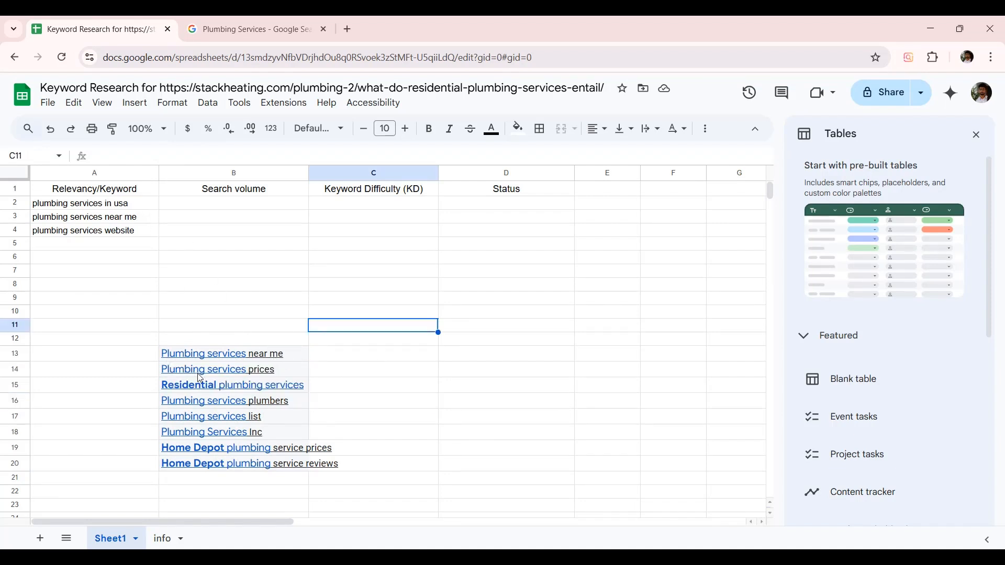
Step: Remove the link from "Plumbing services prices" in cell B14 and copy the keyword into A5
left_click(278, 376)
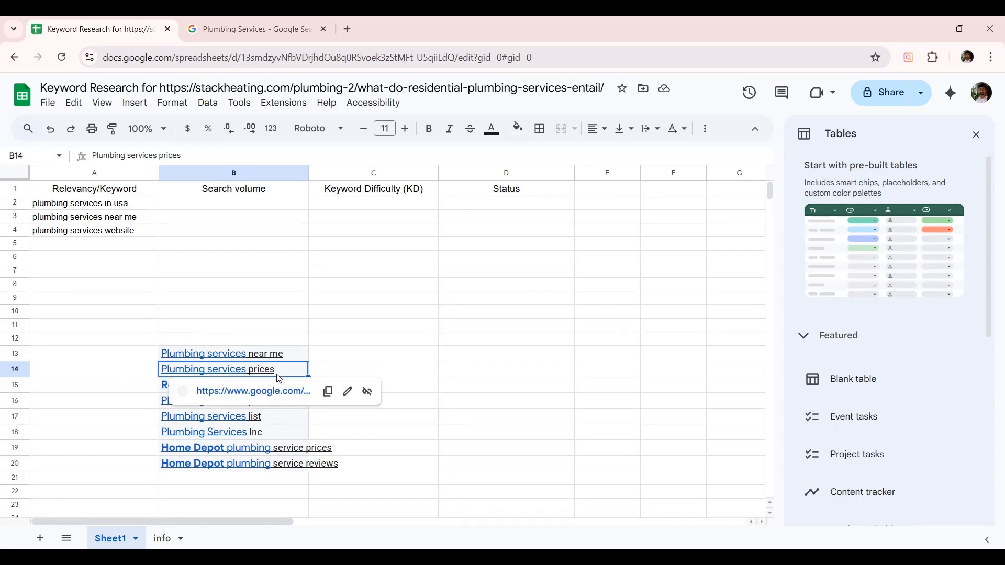
left_click(367, 393)
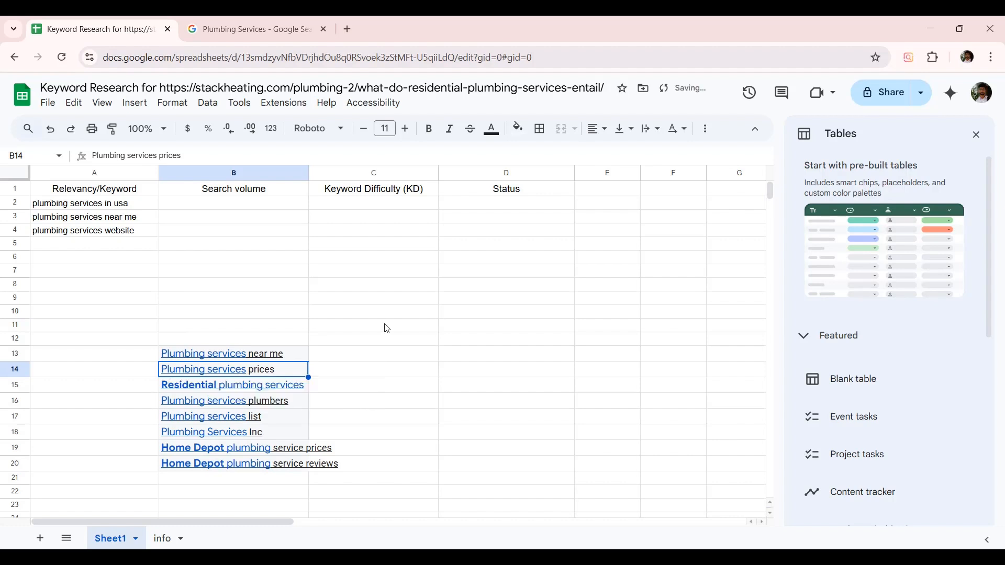
left_click(237, 374)
key("ctrl+c")
left_click(120, 246)
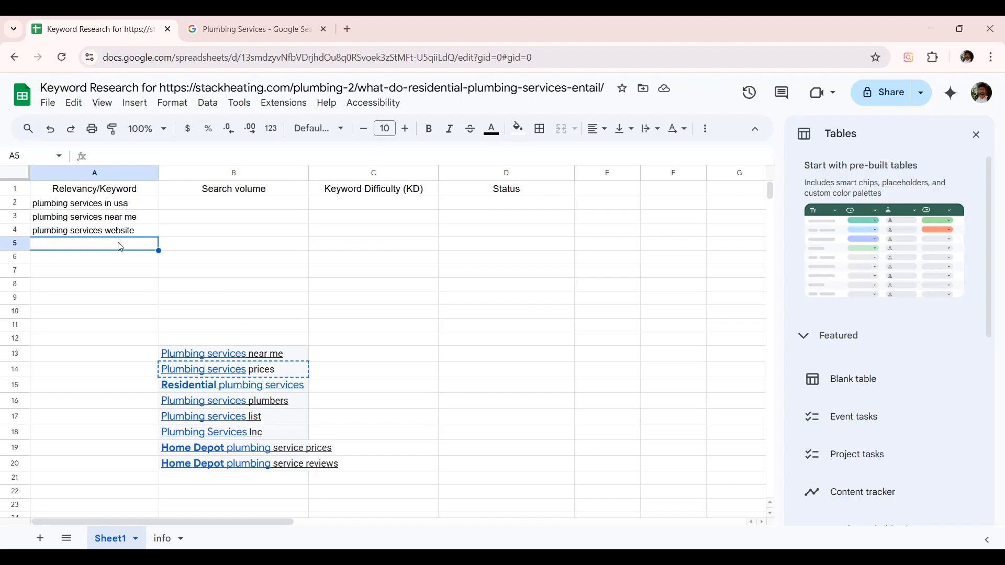
key("ctrl+v")
left_click(283, 286)
left_click(386, 389)
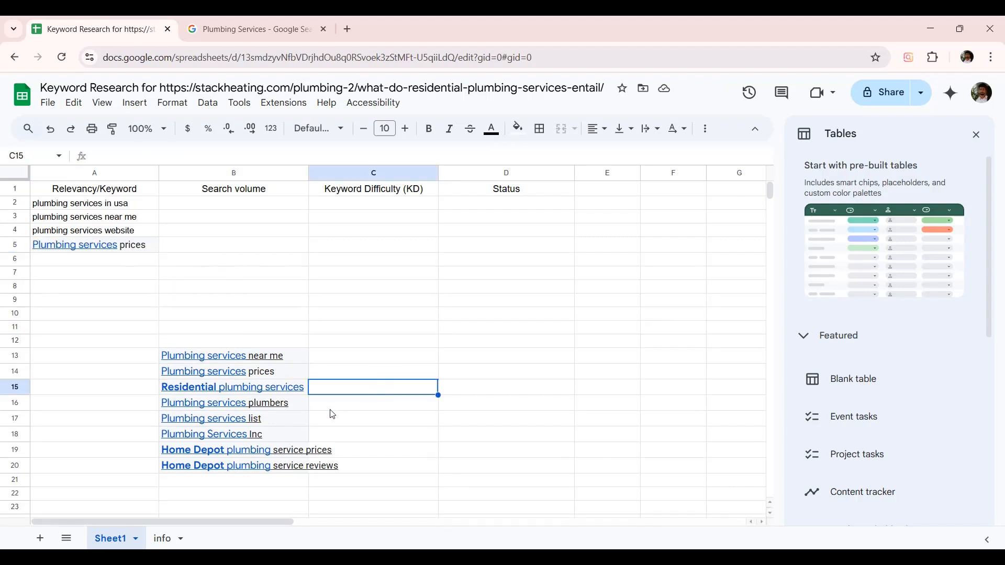
Step: Remove the link from "Plumbing Services Inc" in cell B18 and copy the keyword into A6
left_click(298, 437)
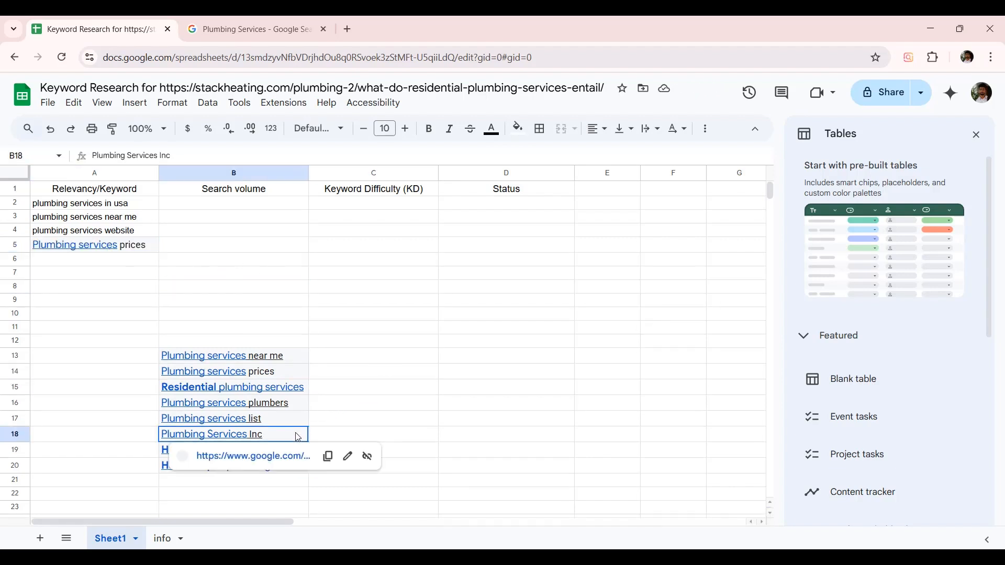
left_click(87, 269)
key("ctrl+v")
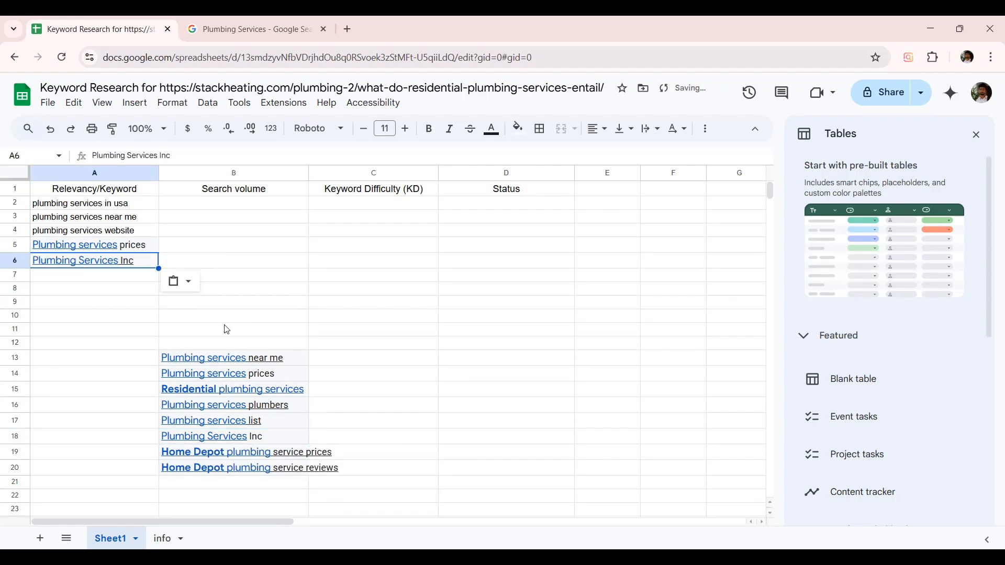
Step: Copy "Home Depot plumbing service prices" from cell B19 into A7 as plain text using the clipboard history
scroll(262, 366, "down", 1)
left_click(299, 419)
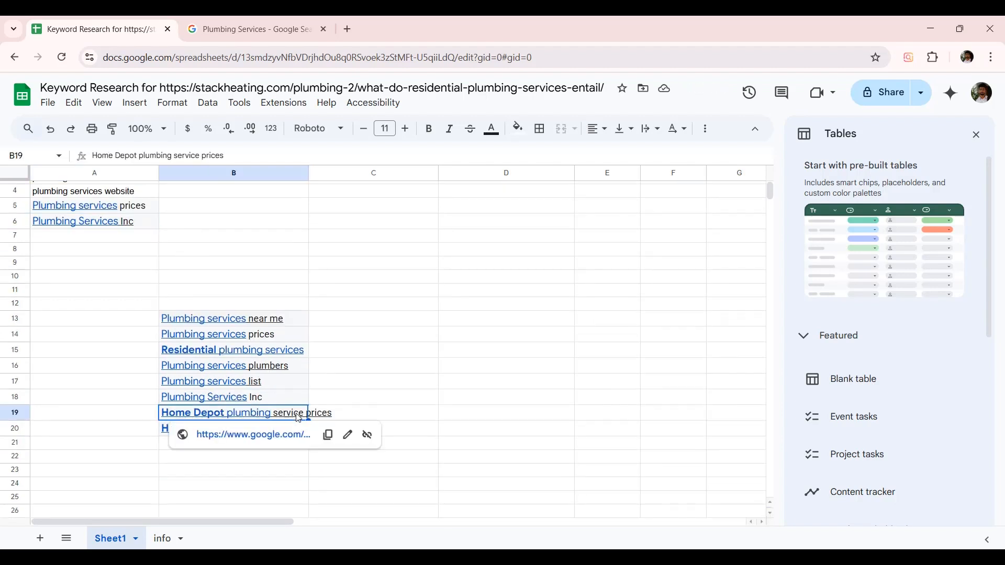
left_click(131, 240)
key("ctrl+v")
key("super+v")
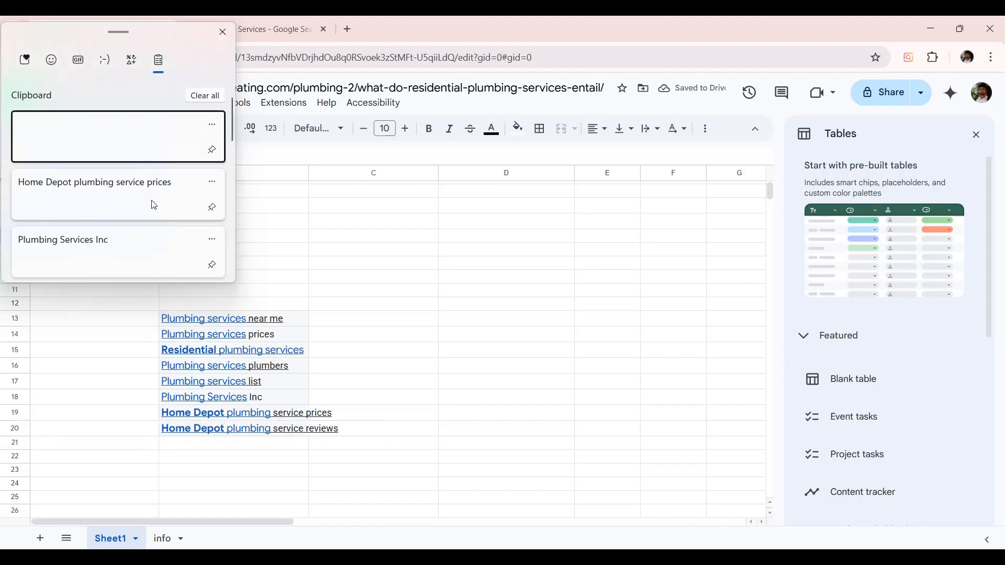
left_click(152, 203)
Step: Clear the temporary list of pasted suggestions from cells B11:B23 in Sheet1
left_click_drag(274, 293, 271, 469)
key("Delete")
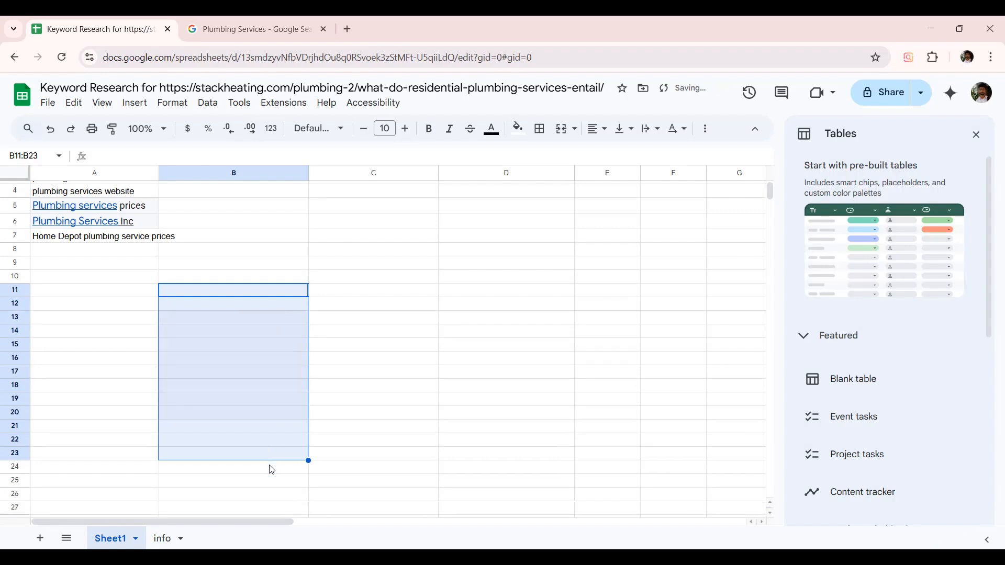
scroll(271, 465, "up", 1)
Step: Copy the Keyword Surfer idea "plumbing and repair" from the Google results into cell A8 of Sheet1
left_click(272, 21)
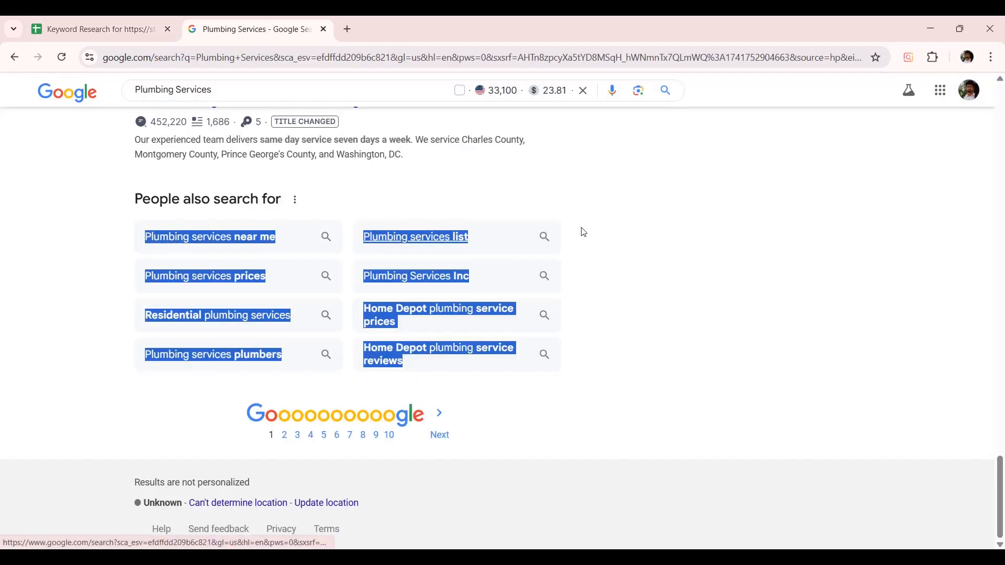
scroll(581, 228, "up", 15)
scroll(585, 232, "up", 3)
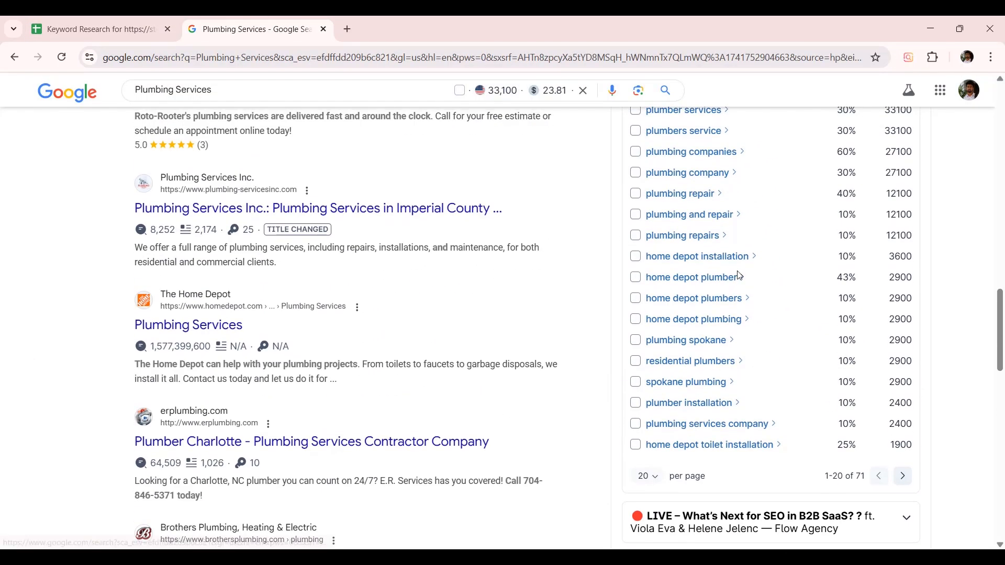
scroll(691, 224, "up", 1)
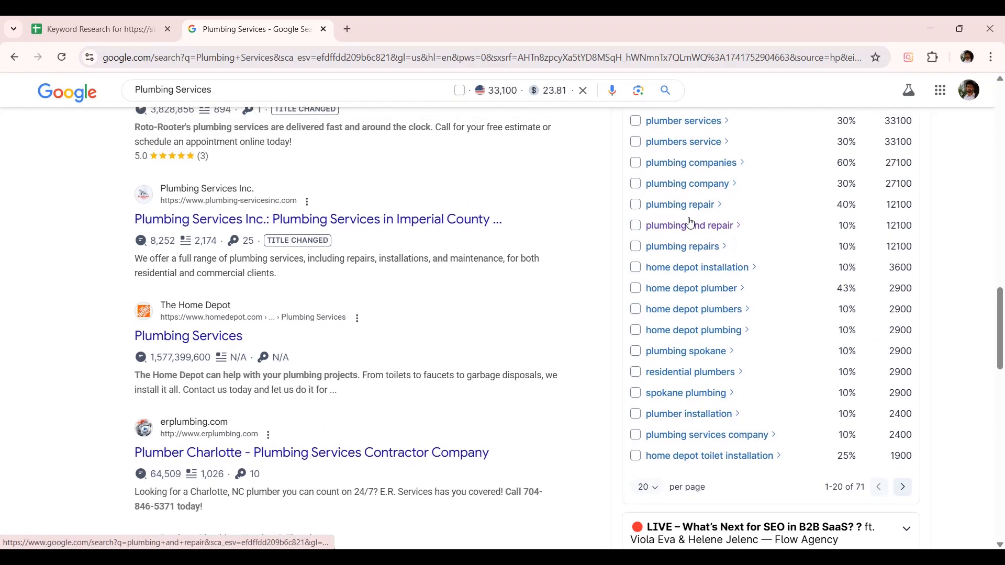
left_click_drag(733, 226, 650, 228)
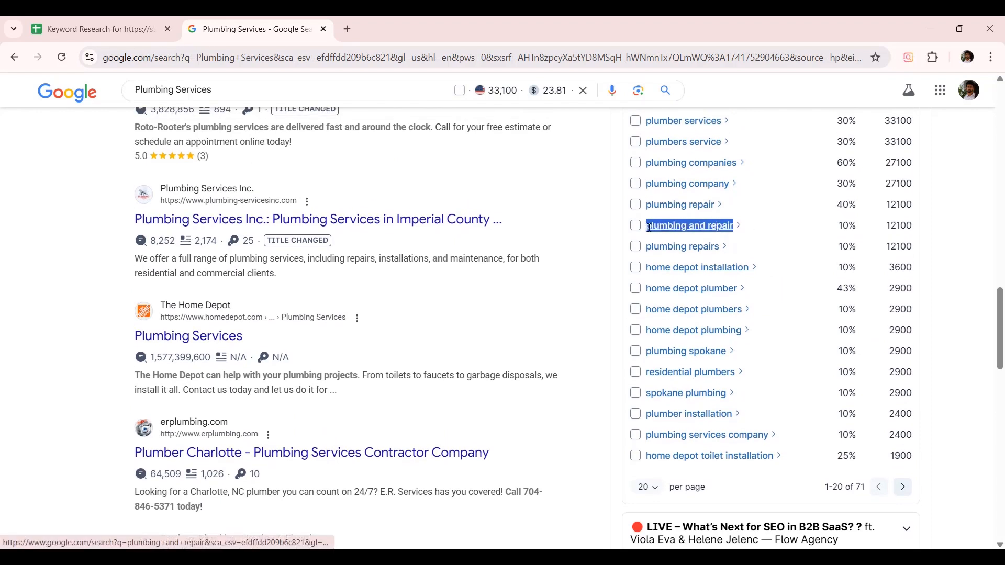
left_click(119, 21)
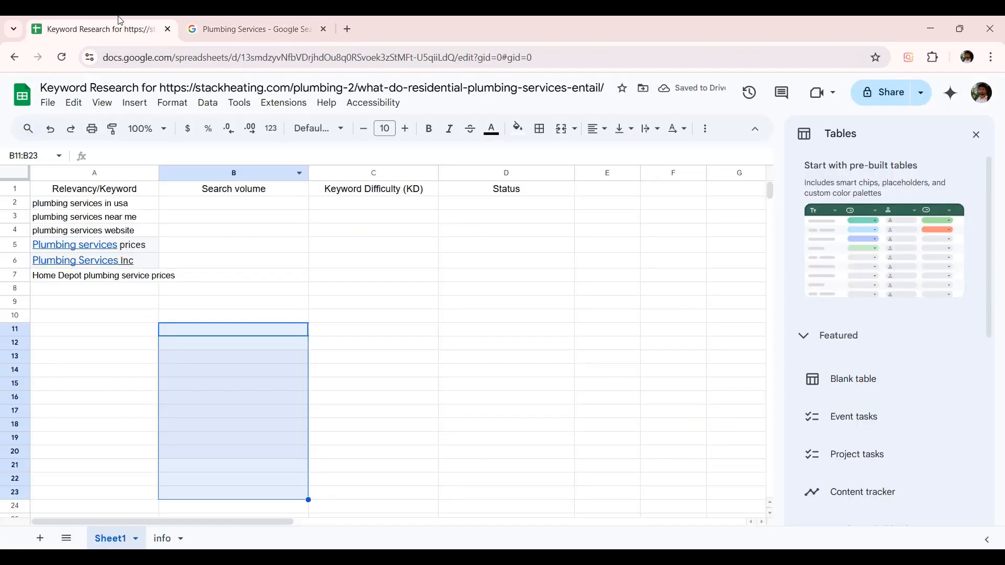
left_click(118, 296)
key("ctrl+v")
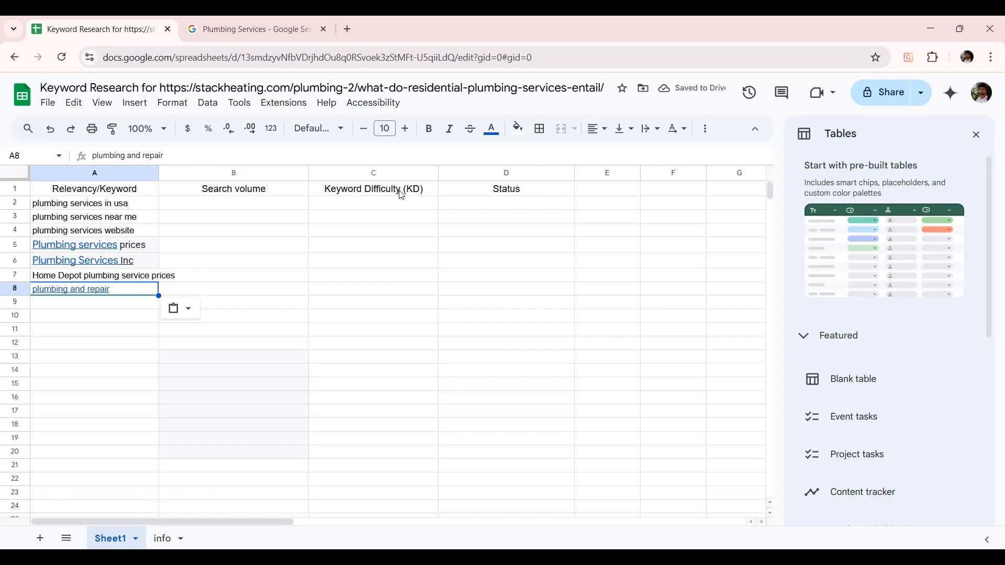
Step: Open the bookmarked Ahrefs Free Keyword Generator in a new browser tab and check that its country is United States
left_click(347, 28)
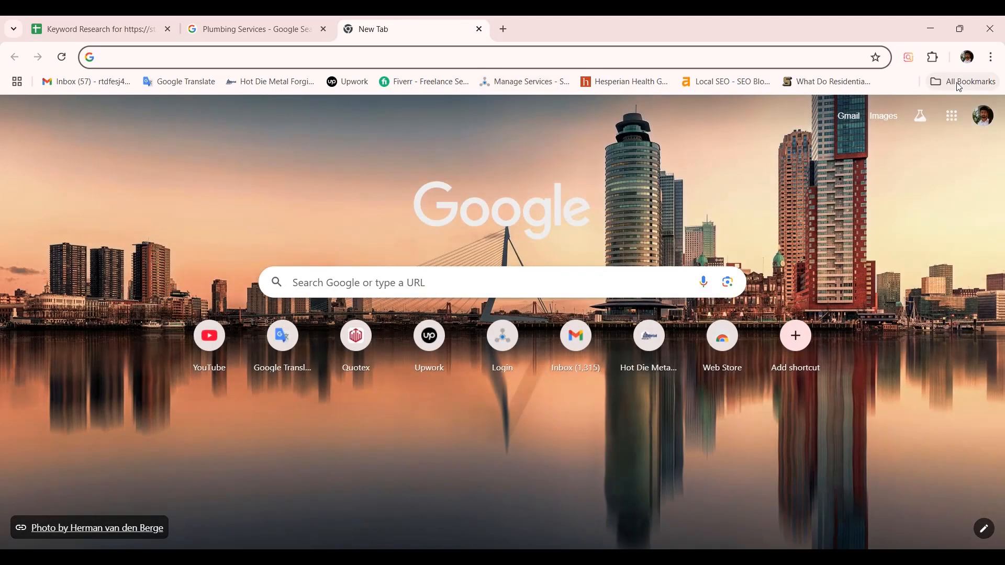
left_click(959, 82)
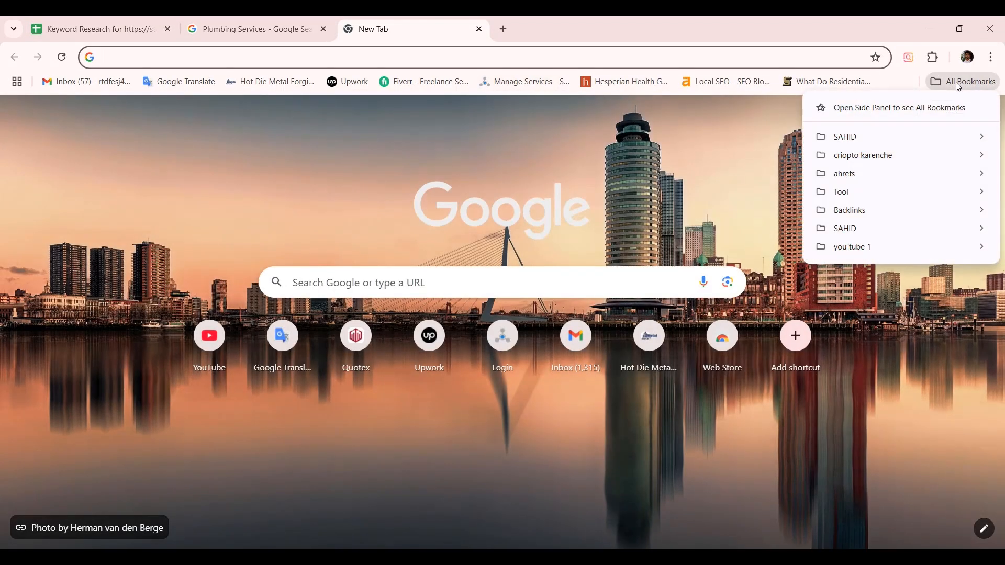
mouse_move(848, 174)
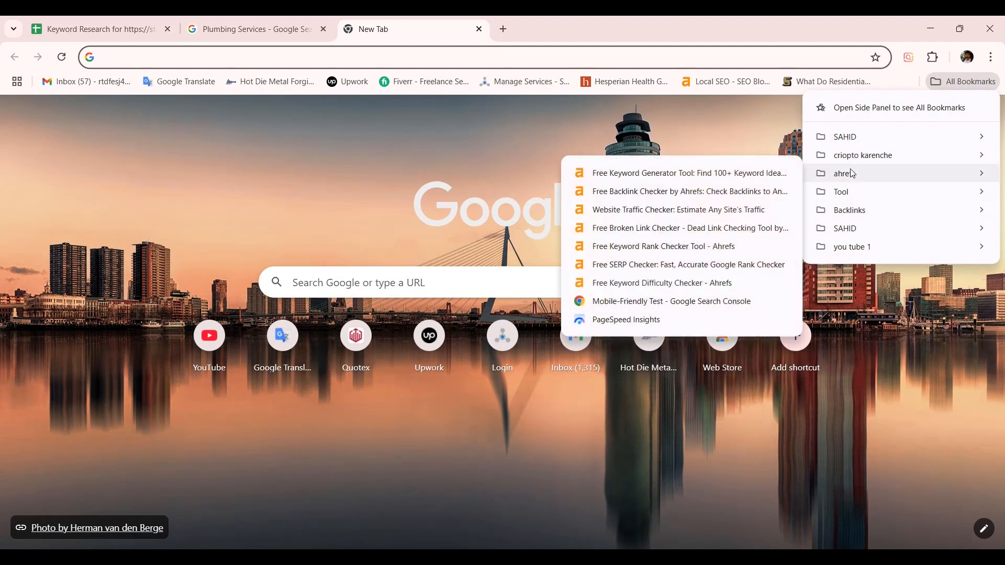
left_click(656, 179)
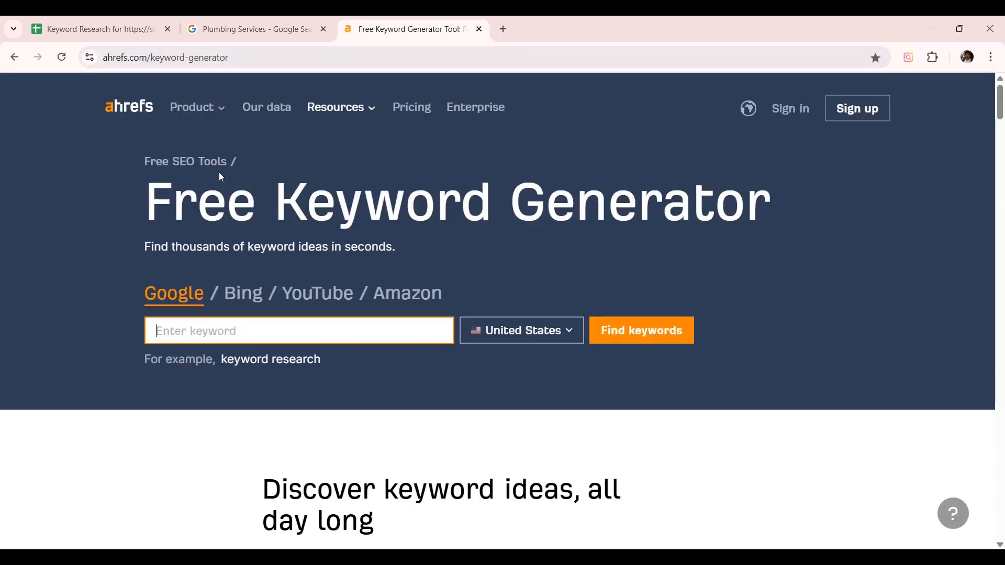
left_click(518, 342)
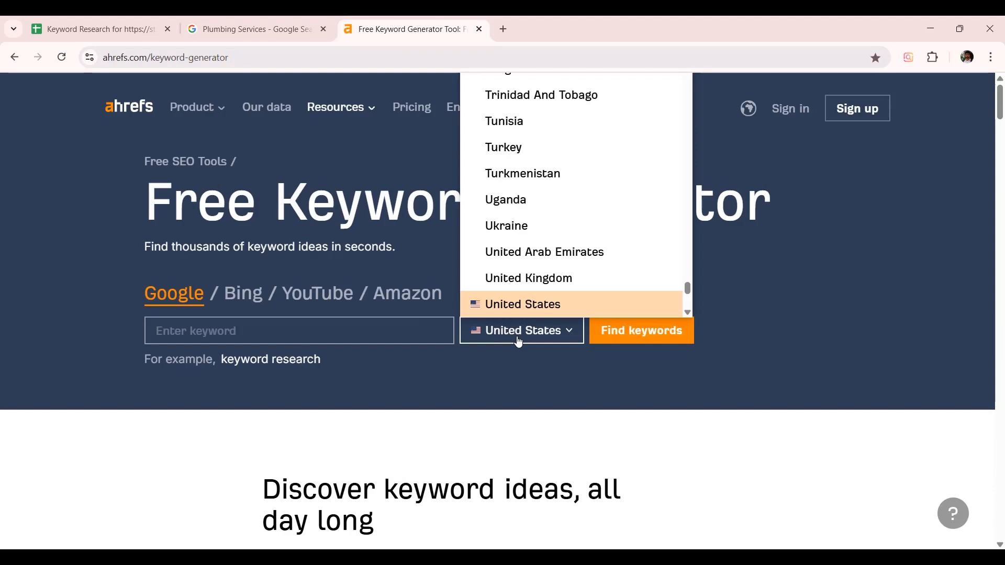
left_click(519, 343)
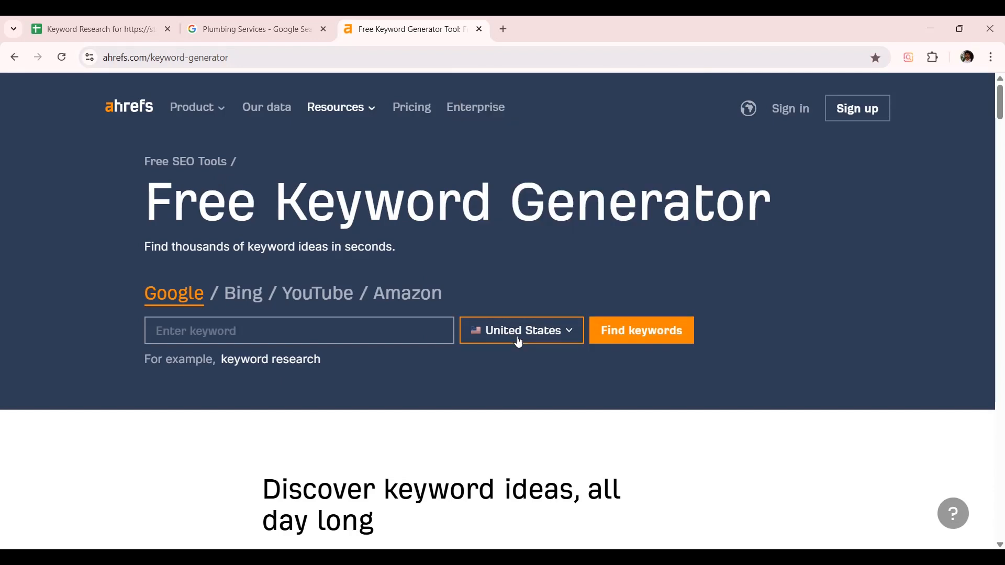
Step: Check the targeted keyword on the info sheet, then generate Ahrefs keyword ideas for "Plumbing Services" on Google in the United States
left_click(113, 21)
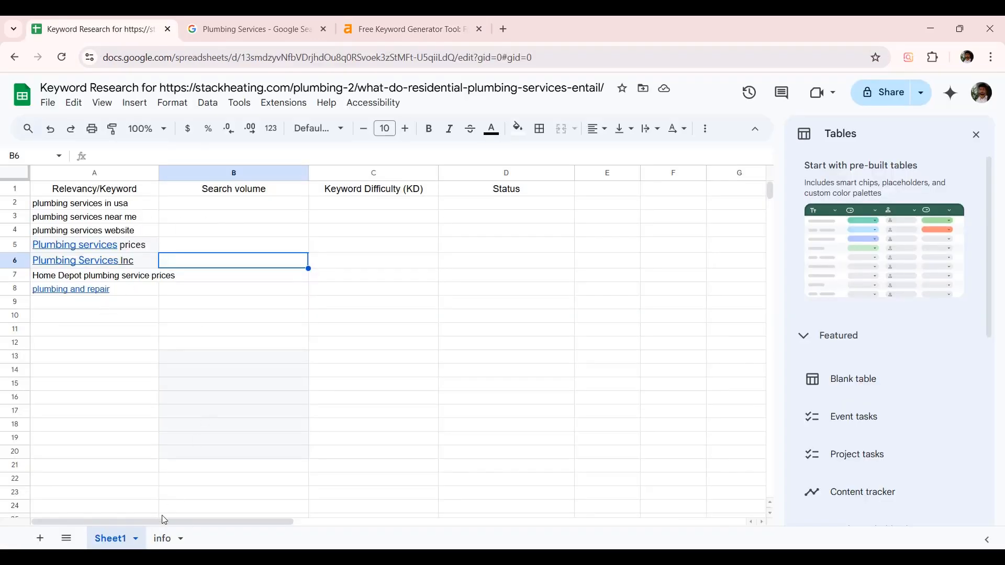
left_click(165, 539)
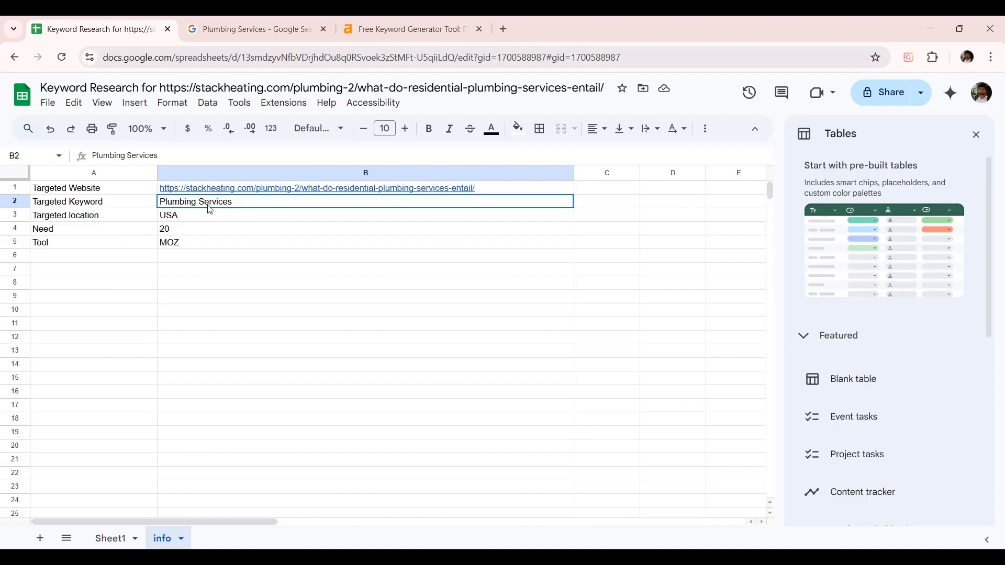
left_click(107, 539)
left_click(432, 20)
left_click(224, 330)
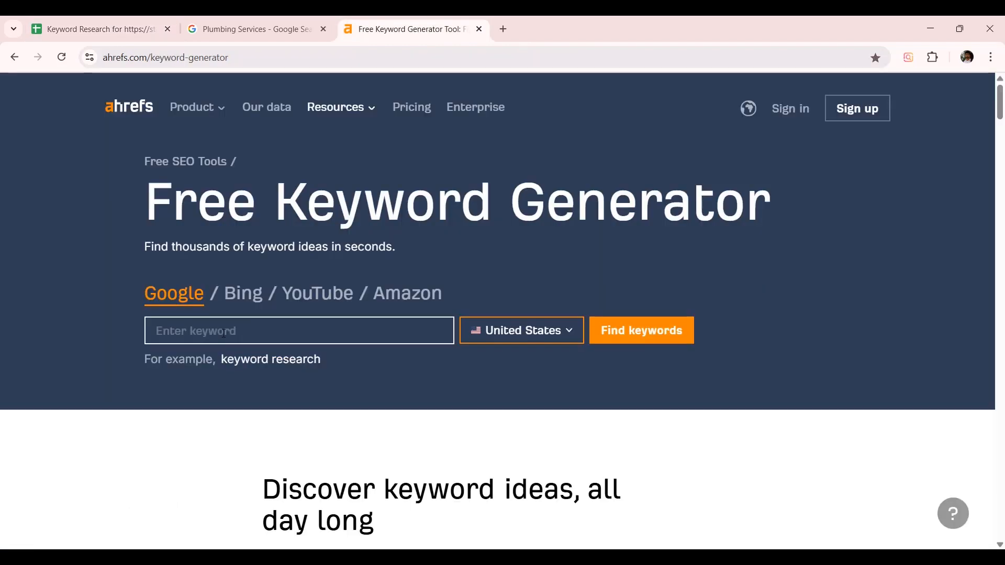
type("Plumbing Services")
left_click(673, 332)
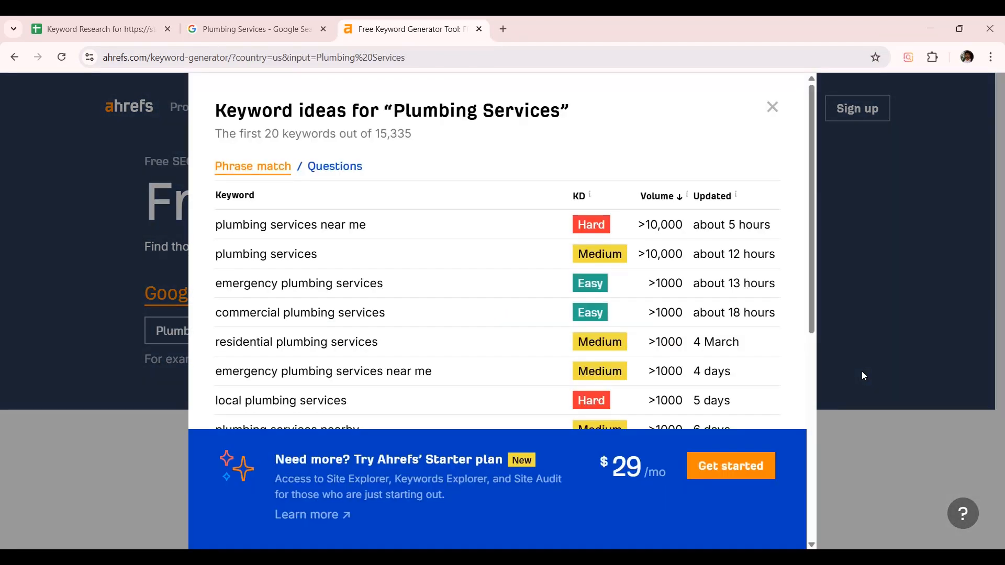
Step: Review the Ahrefs phrase-match ideas and copy "emergency plumbing services" into cell A9 of Sheet1
scroll(472, 309, "down", 8)
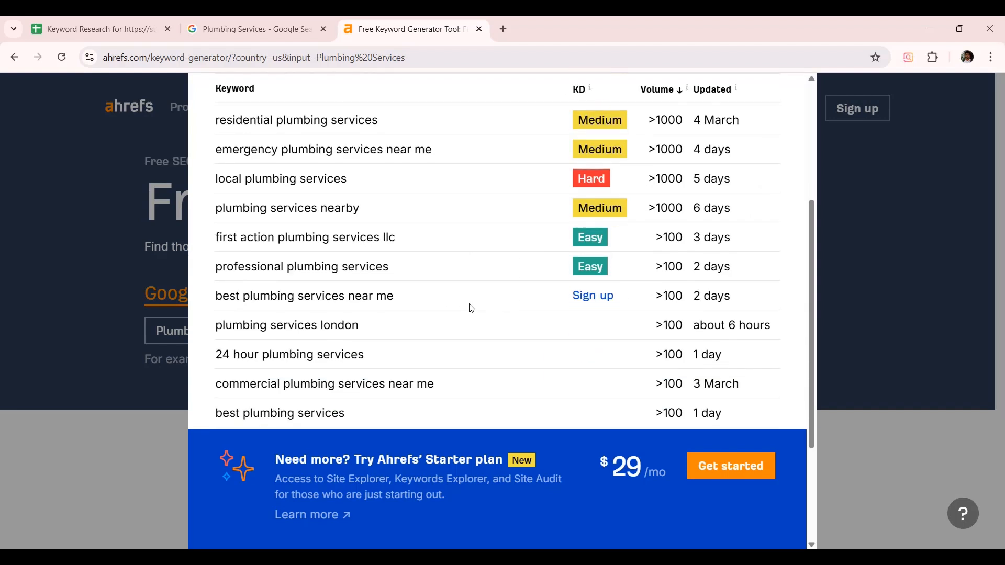
scroll(472, 308, "up", 8)
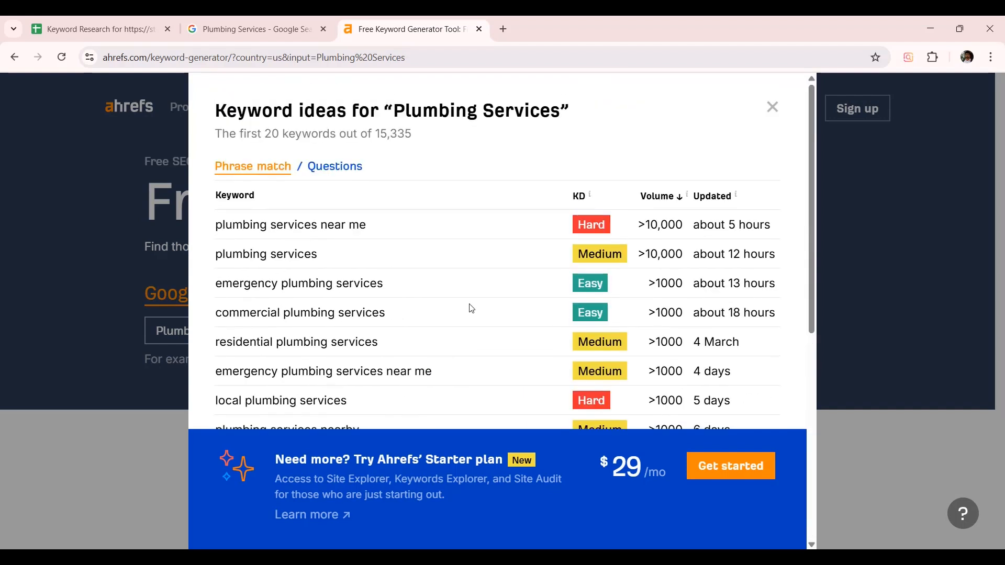
scroll(472, 309, "down", 2)
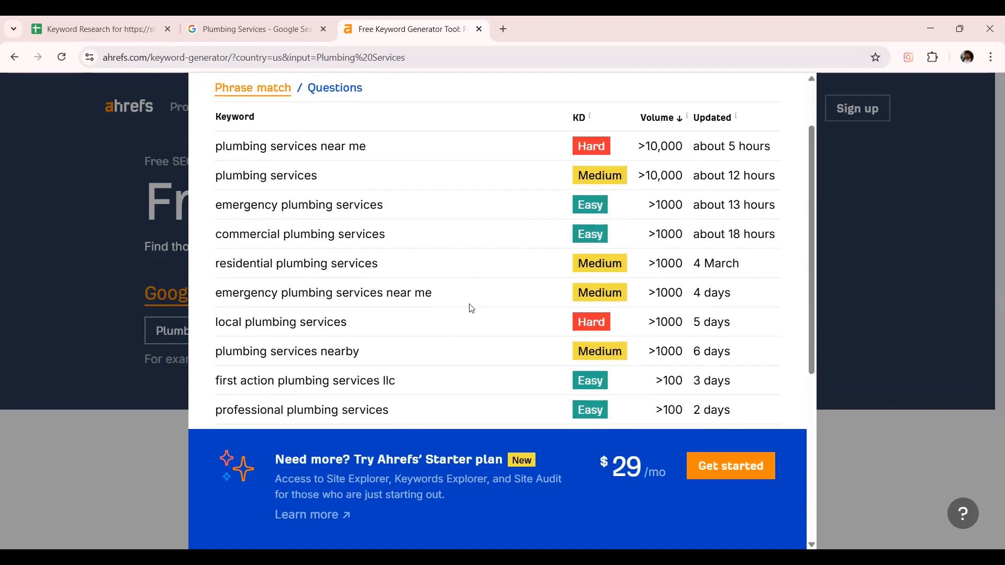
scroll(472, 309, "down", 1)
scroll(472, 309, "down", 1)
scroll(472, 309, "up", 1)
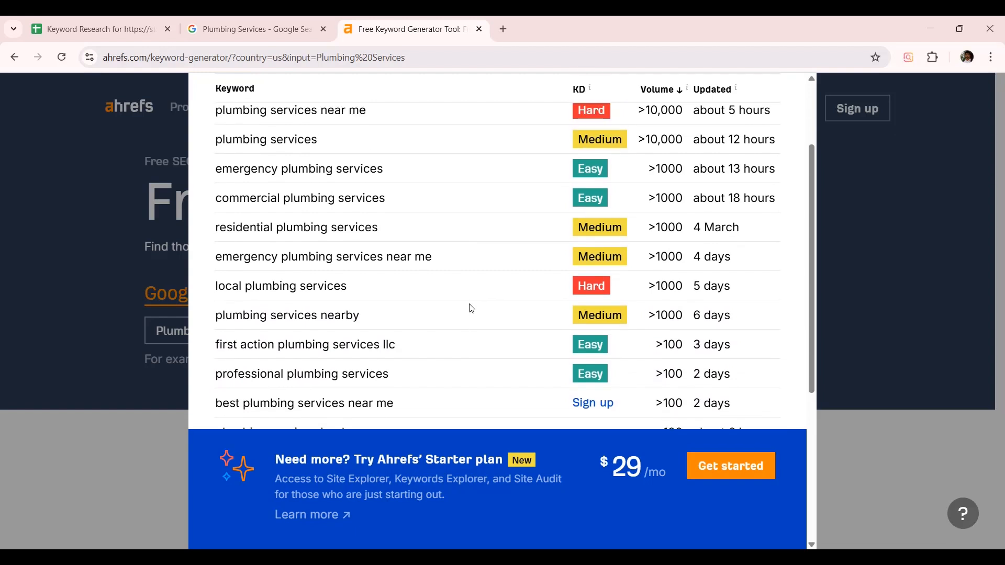
left_click_drag(387, 174, 219, 183)
key("super+c")
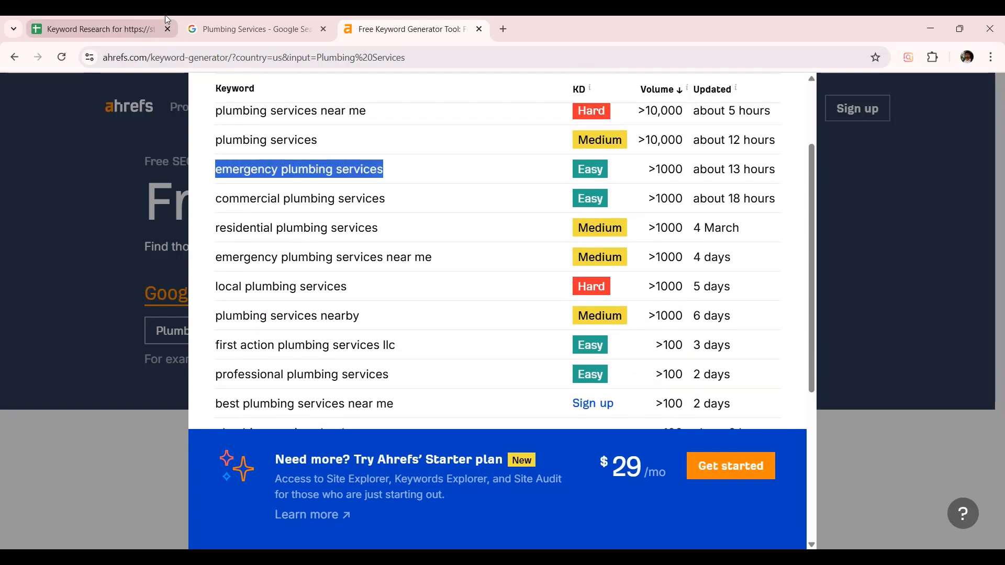
left_click(124, 28)
left_click(88, 303)
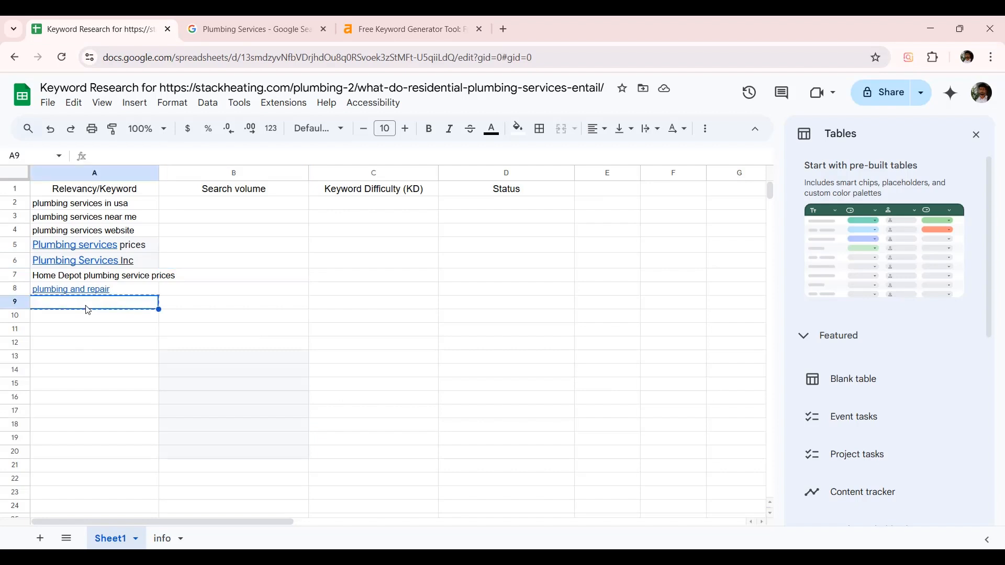
key("super+v")
left_click(145, 191)
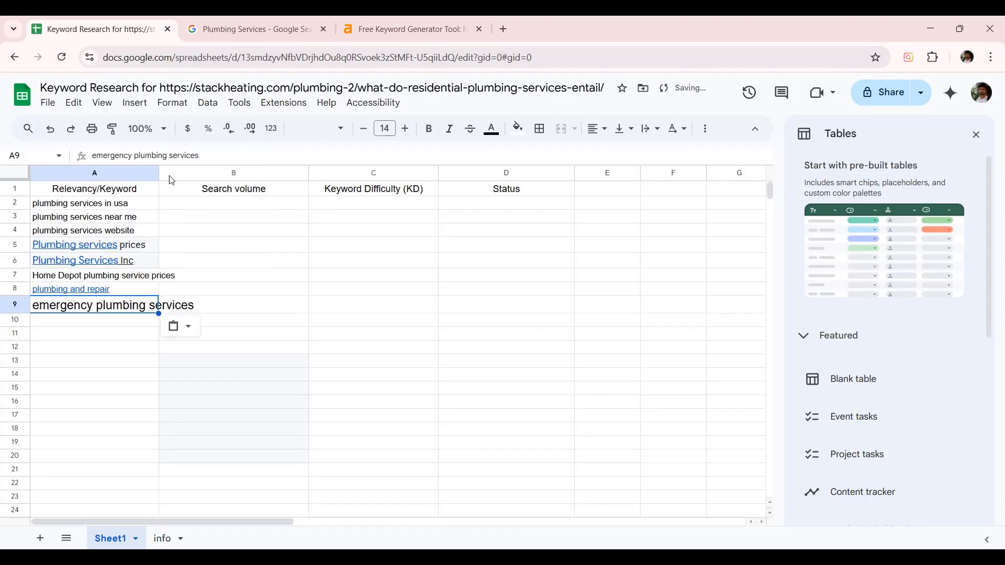
Step: Copy the Ahrefs idea "commercial plumbing services" into cell A10 of Sheet1
left_click(401, 33)
left_click_drag(386, 201, 217, 196)
key("ctrl+c")
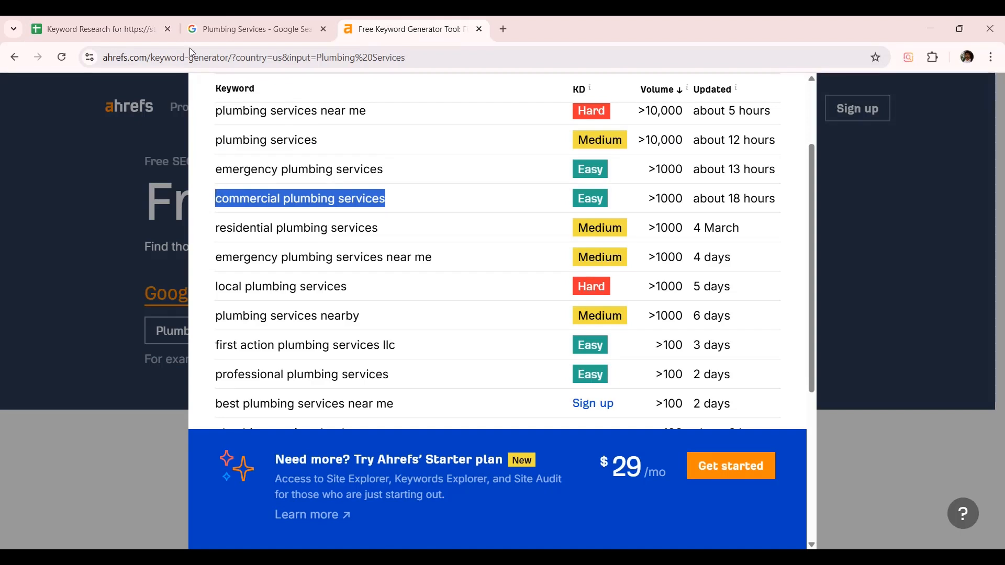
left_click(97, 29)
left_click(93, 325)
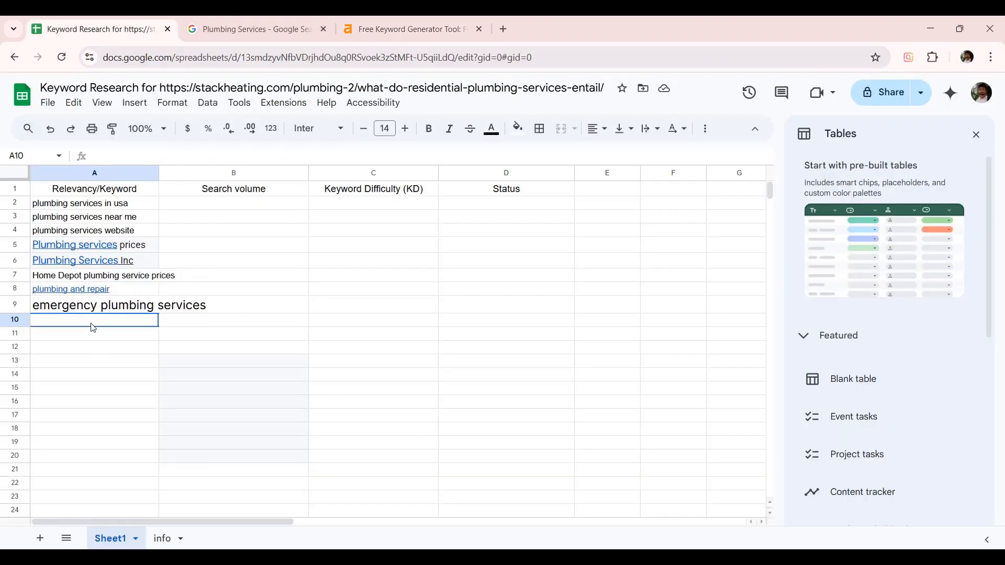
key("ctrl+v")
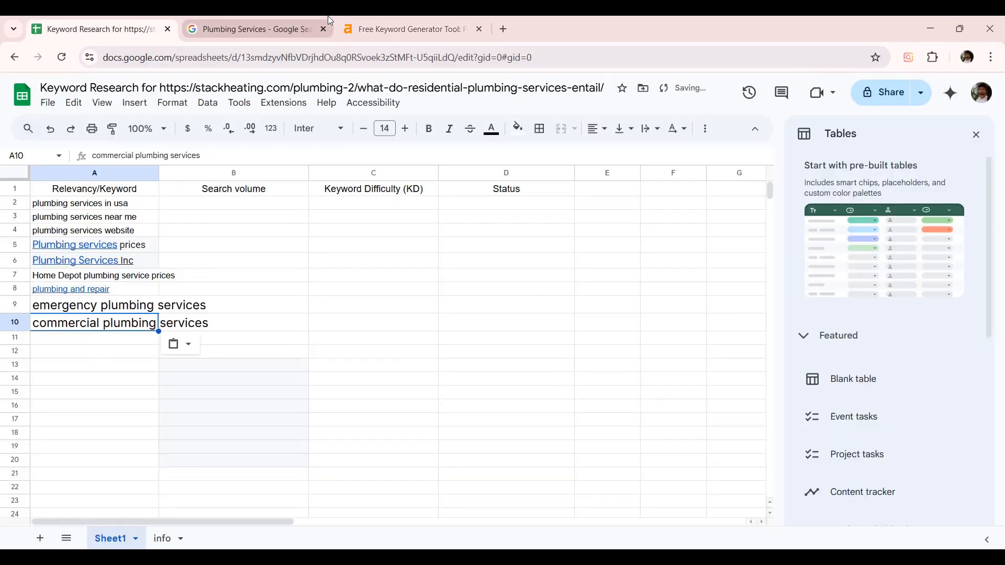
Step: Copy the Ahrefs idea "emergency plumbing services near me" into cell A11 of Sheet1
left_click(408, 30)
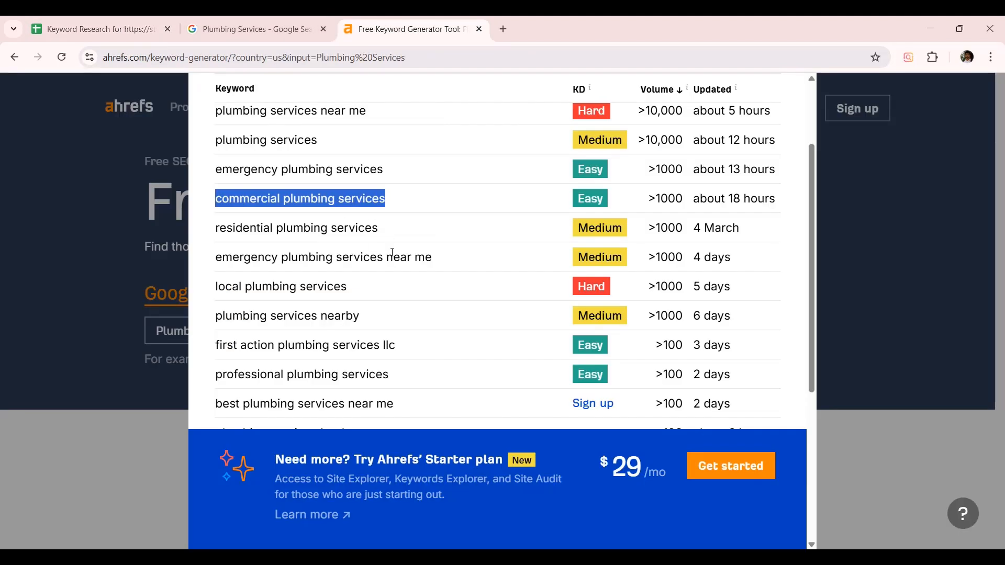
left_click_drag(433, 257, 218, 258)
key("ctrl+c")
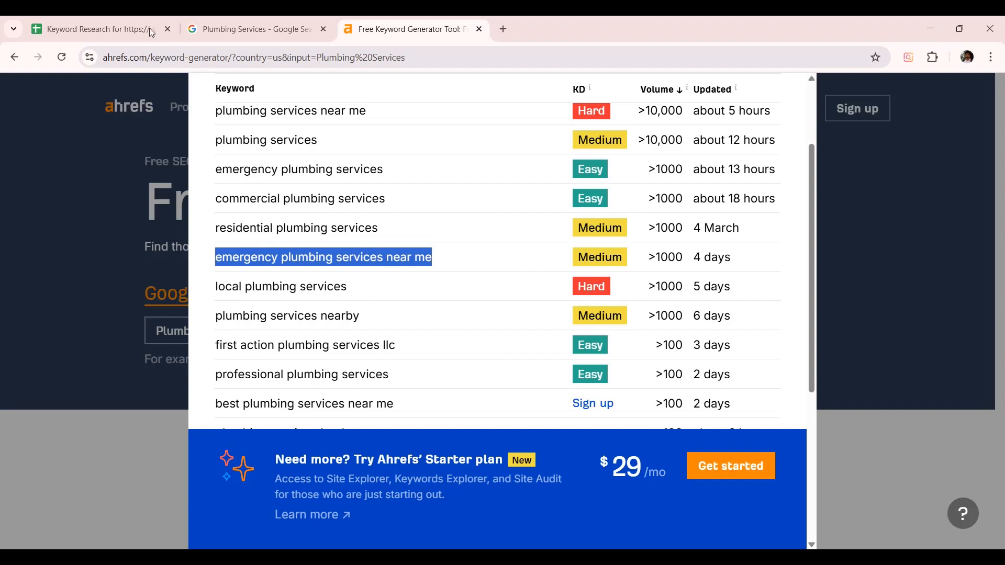
left_click(94, 29)
left_click(57, 343)
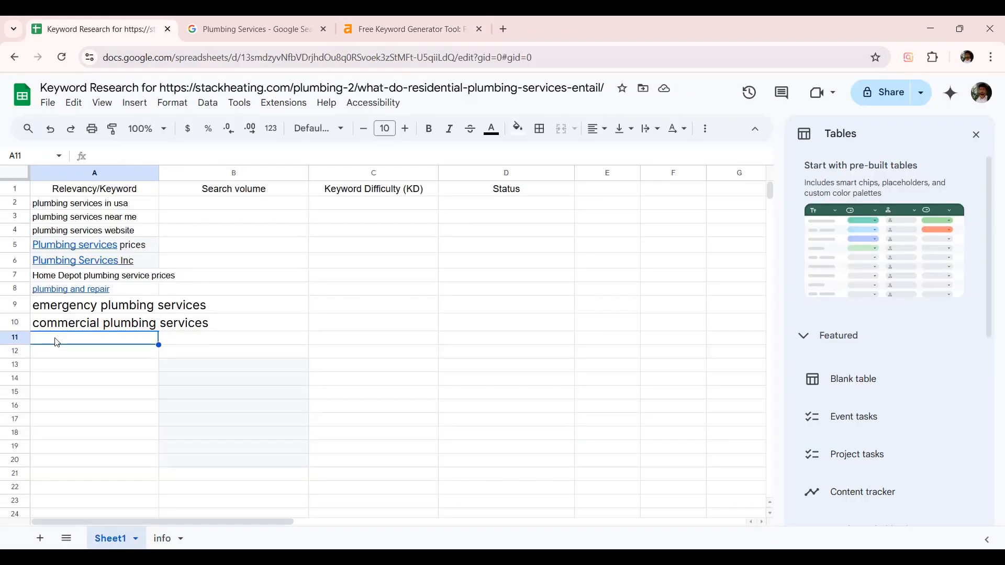
key("ctrl+v")
Step: Add the Ahrefs idea "local plumbing services" to cell A12 of Sheet1
left_click(407, 29)
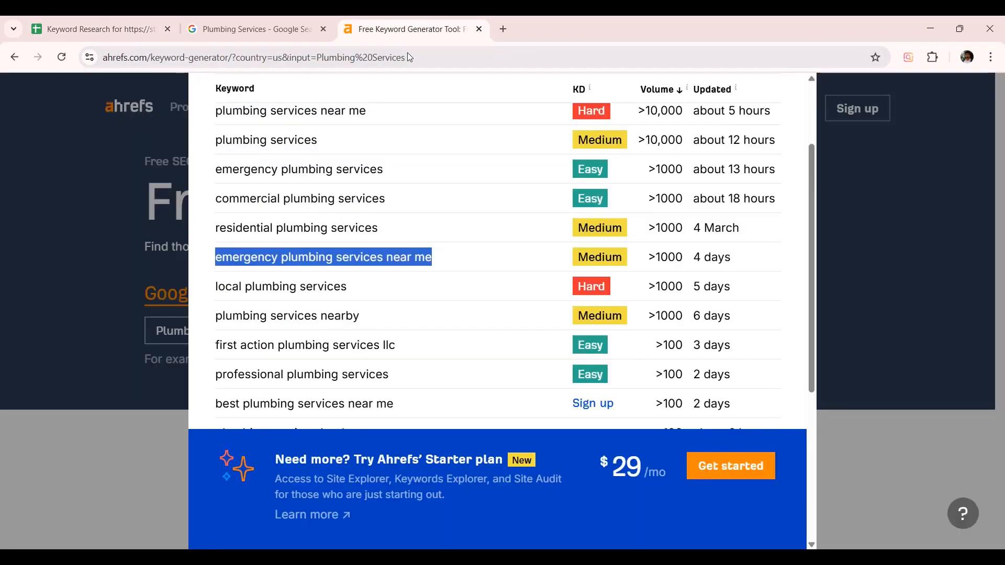
left_click_drag(351, 288, 214, 297)
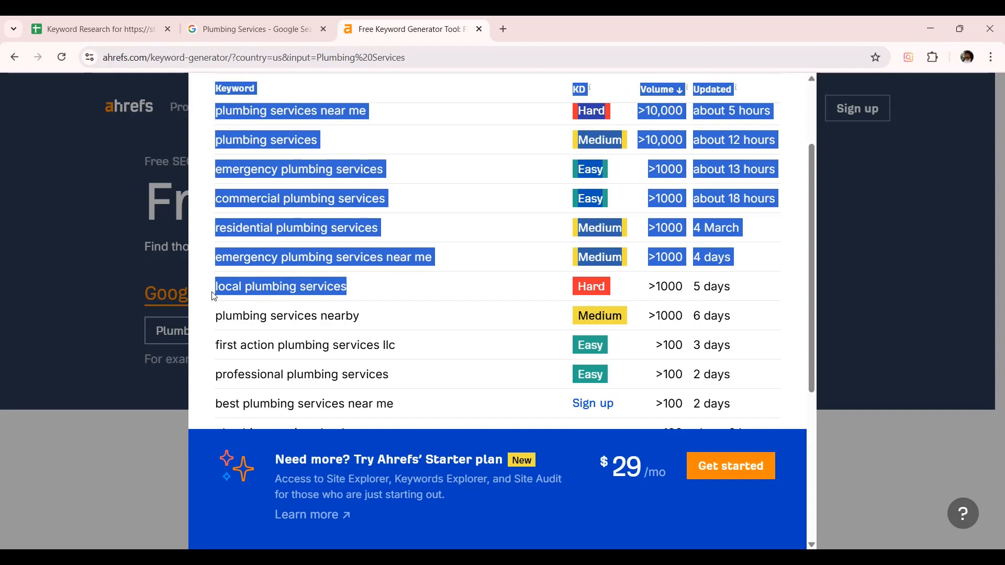
left_click(362, 292)
left_click(124, 22)
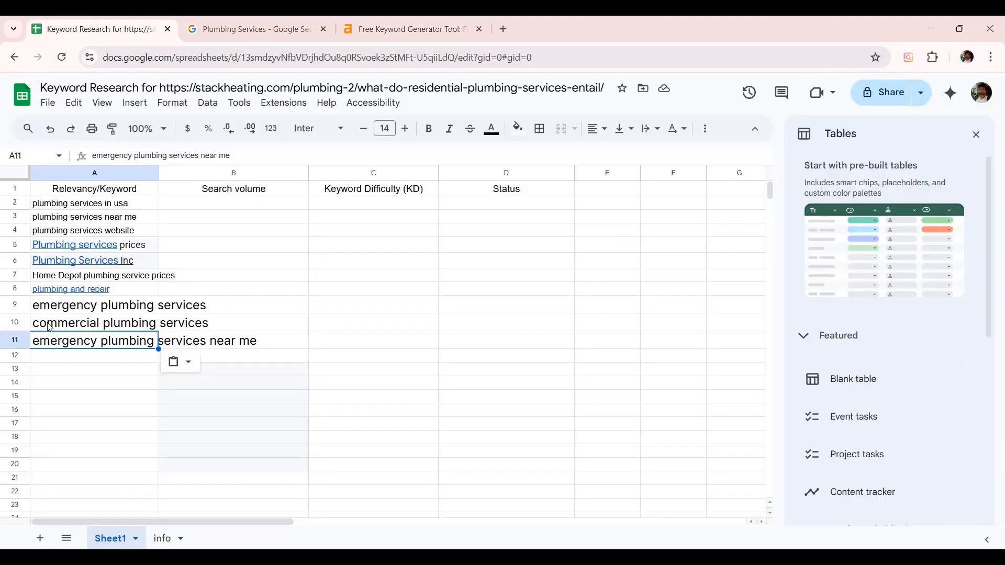
left_click(60, 360)
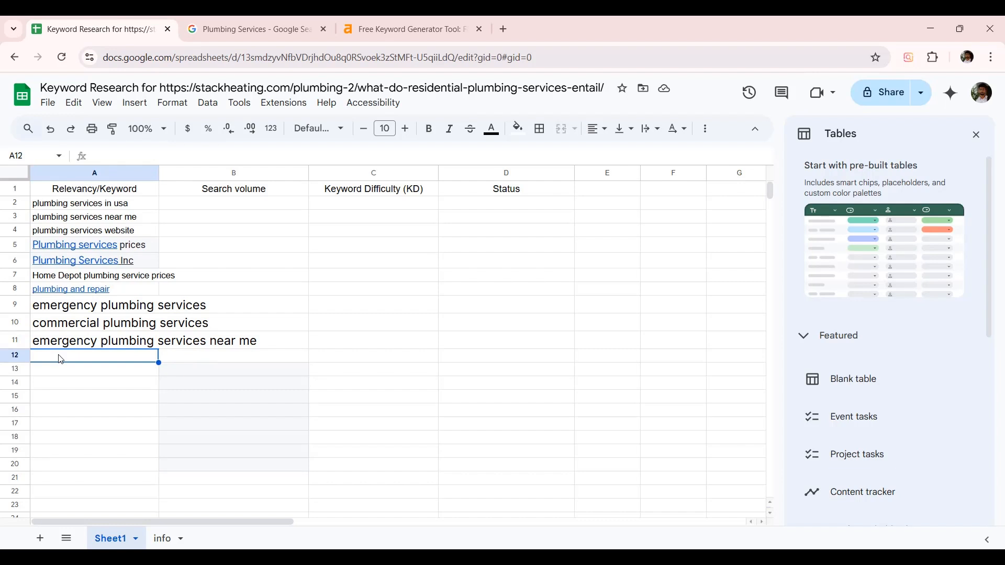
type("local plumbing services")
Step: Copy the Ahrefs idea "plumbing services nearby" into cell A13 of Sheet1
left_click(378, 21)
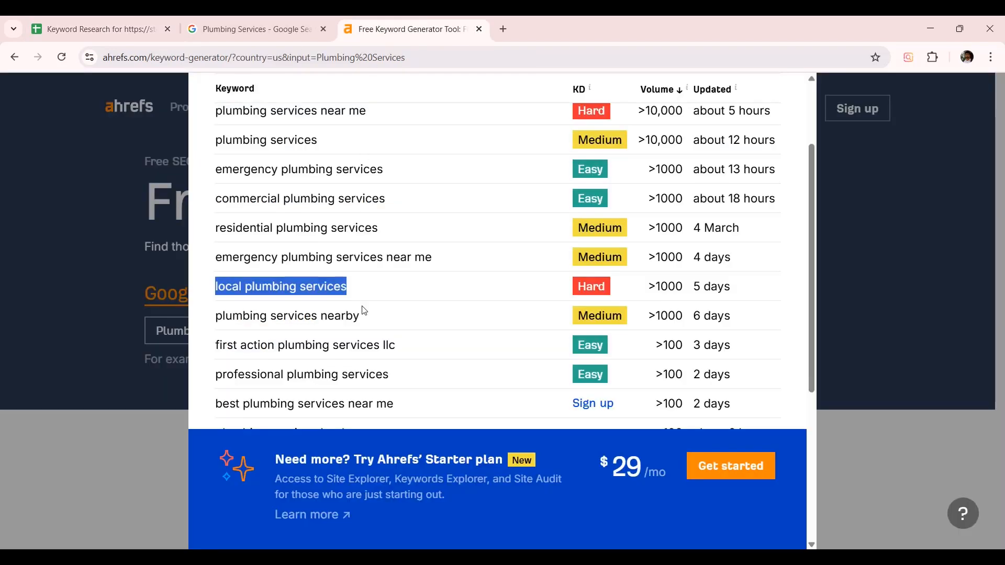
scroll(365, 311, "down", 3)
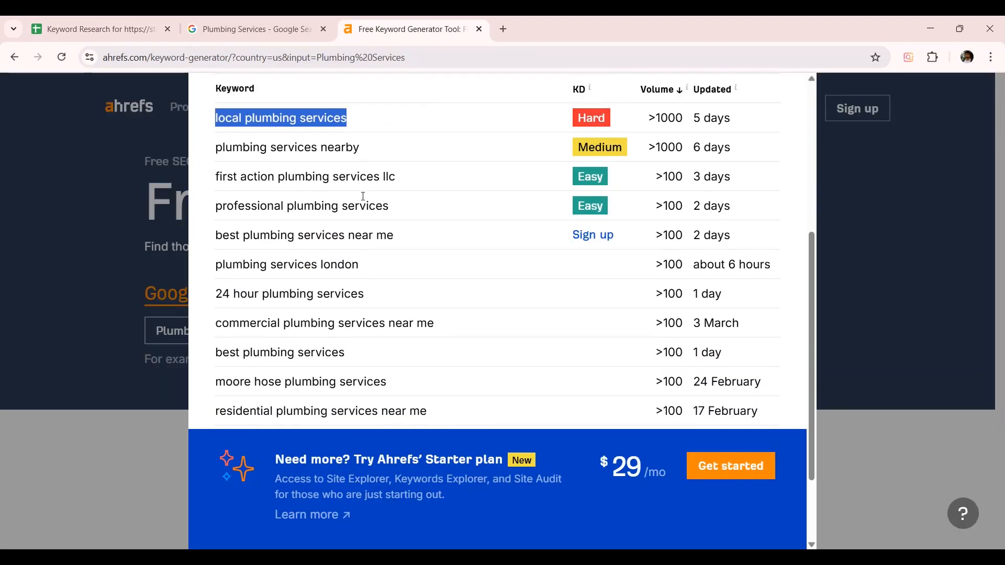
left_click_drag(360, 147, 219, 140)
key("ctrl+c")
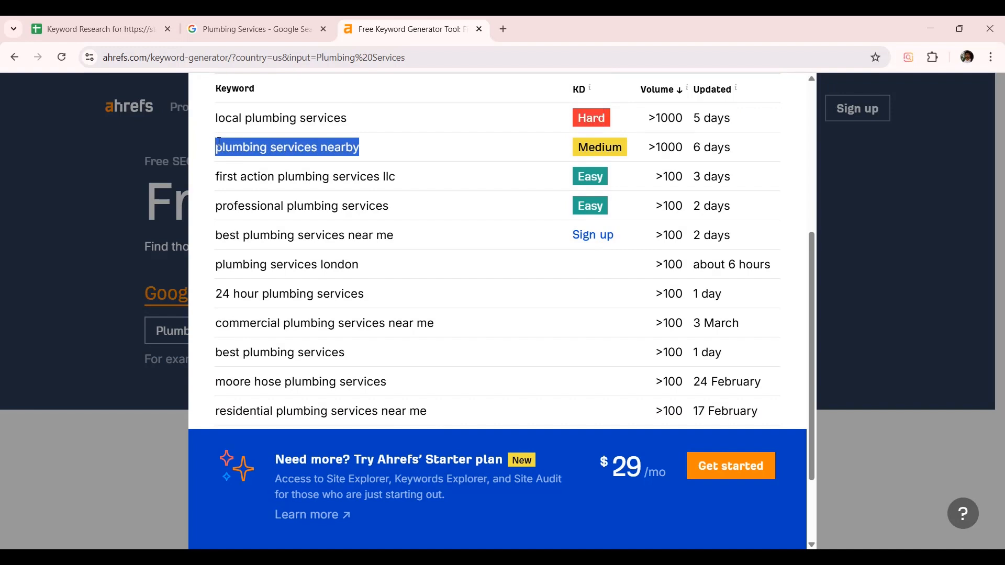
left_click(100, 26)
left_click(77, 381)
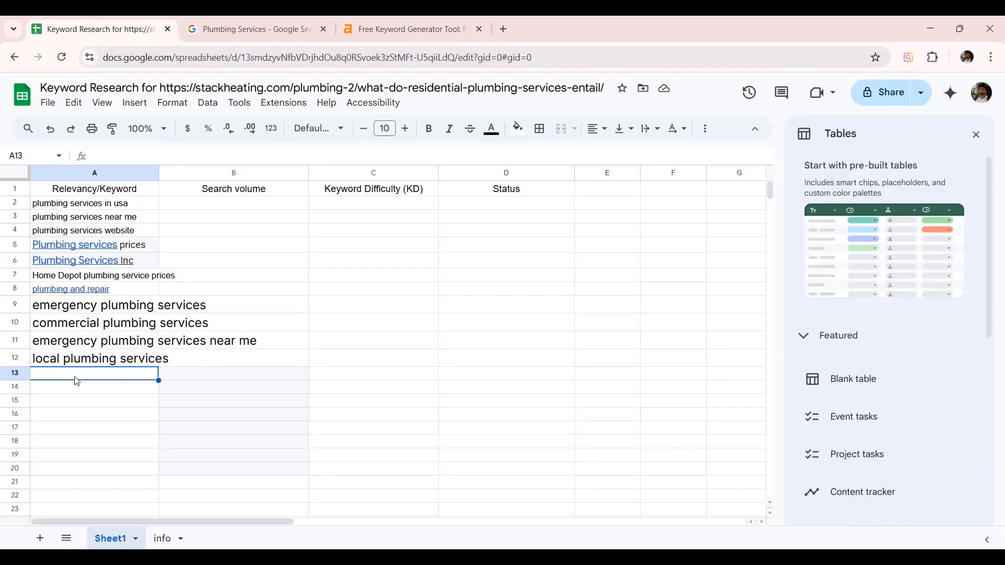
key("ctrl+v")
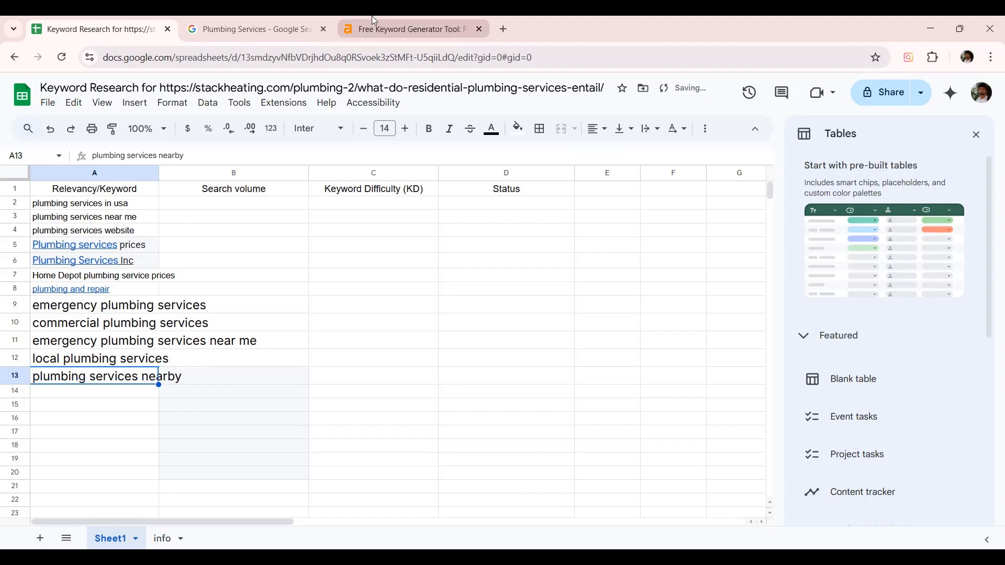
Step: Copy the Ahrefs idea "best plumbing services near me" into cell A14 of Sheet1
left_click(371, 24)
scroll(263, 399, "down", 2)
scroll(262, 406, "up", 3)
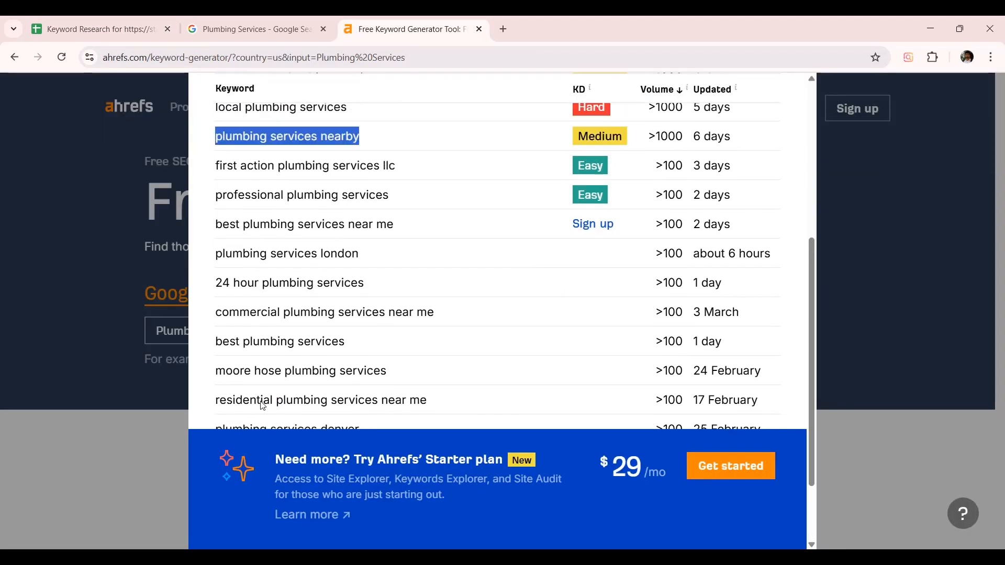
left_click_drag(366, 299, 228, 295)
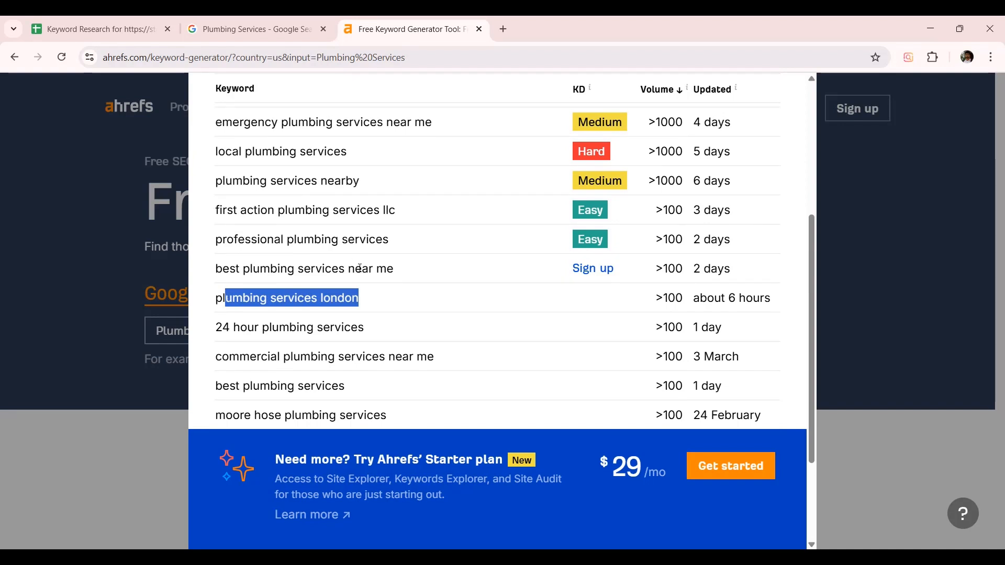
left_click(386, 265)
left_click_drag(403, 268, 217, 270)
key("ctrl+c")
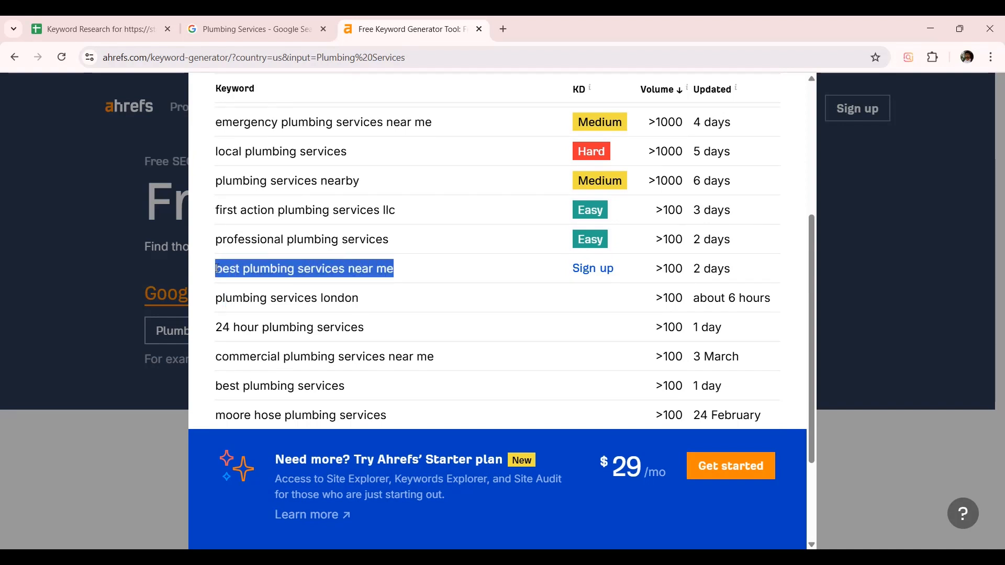
left_click(110, 30)
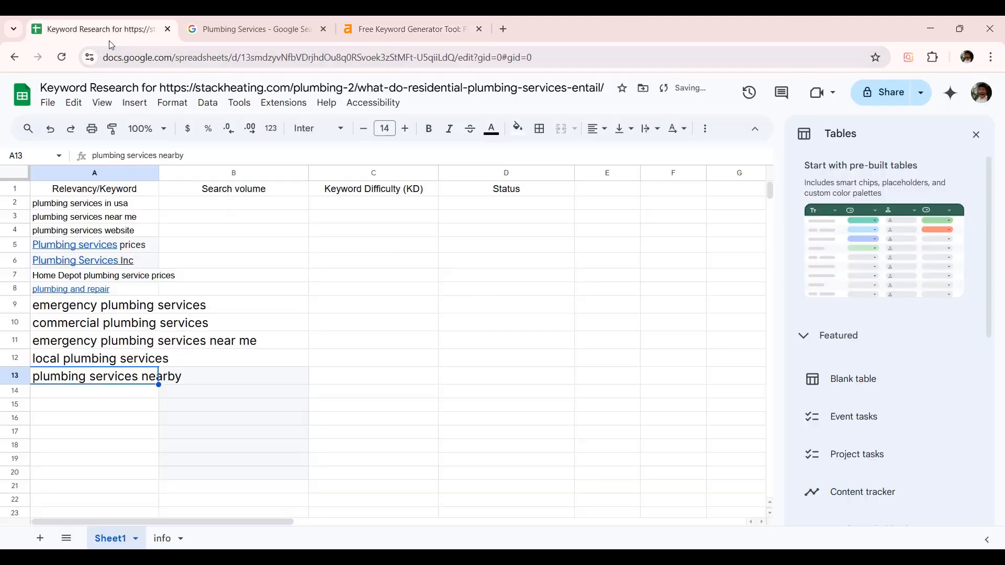
left_click(90, 393)
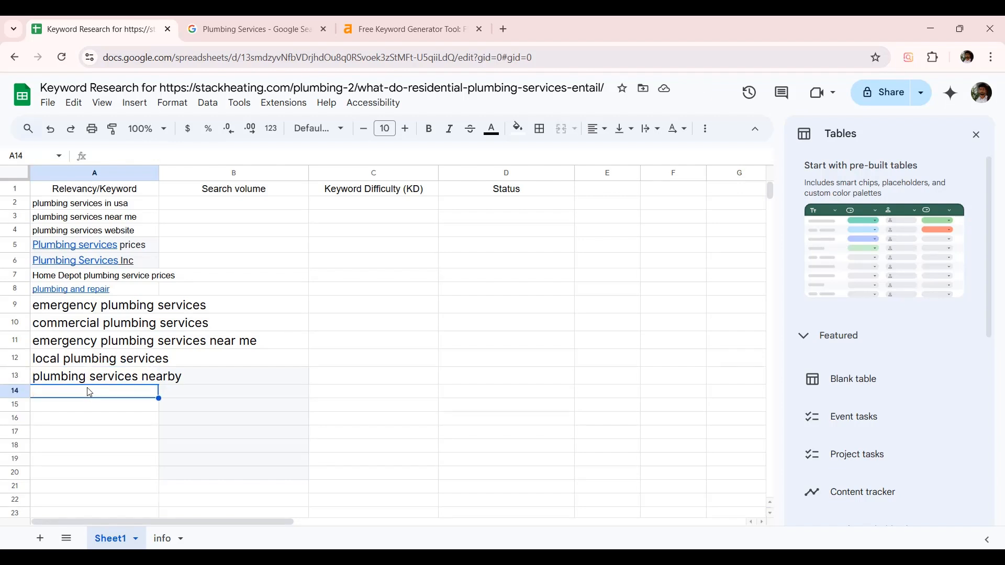
key("ctrl+v")
left_click(196, 419)
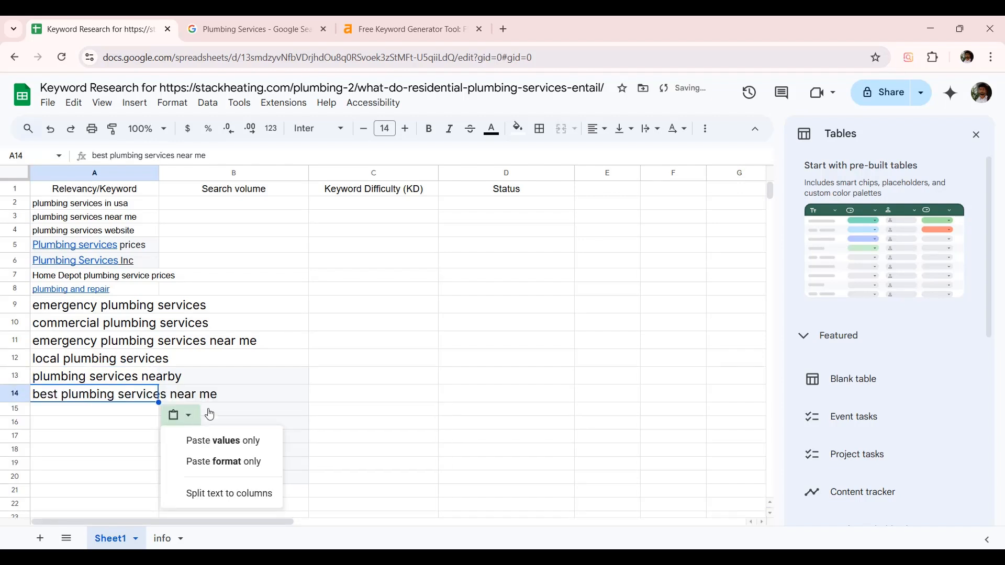
left_click(282, 330)
Step: Set the font size of the collected keywords in cells A2:A14 to 11
left_click(133, 204)
left_click(112, 398, "shift")
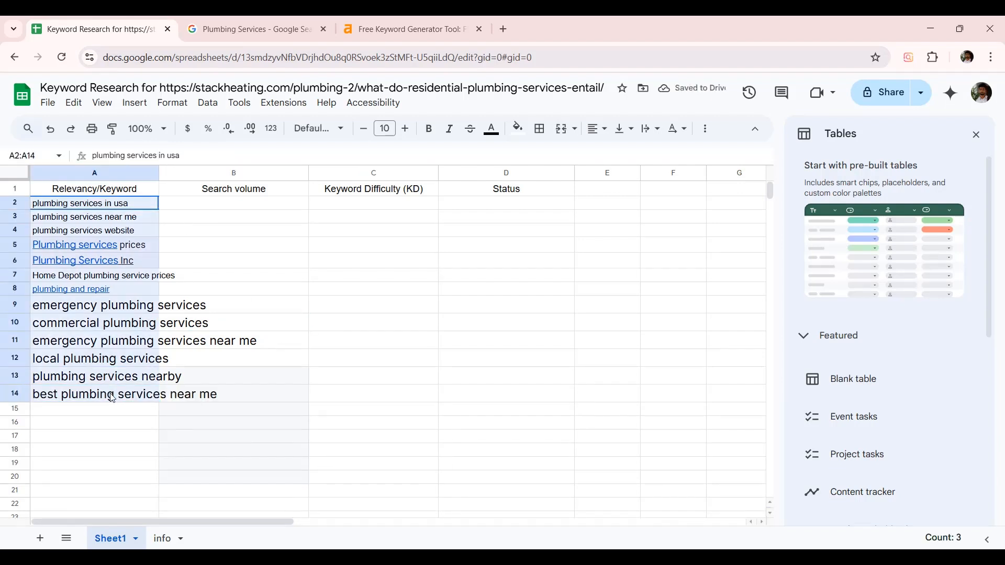
left_click(386, 128)
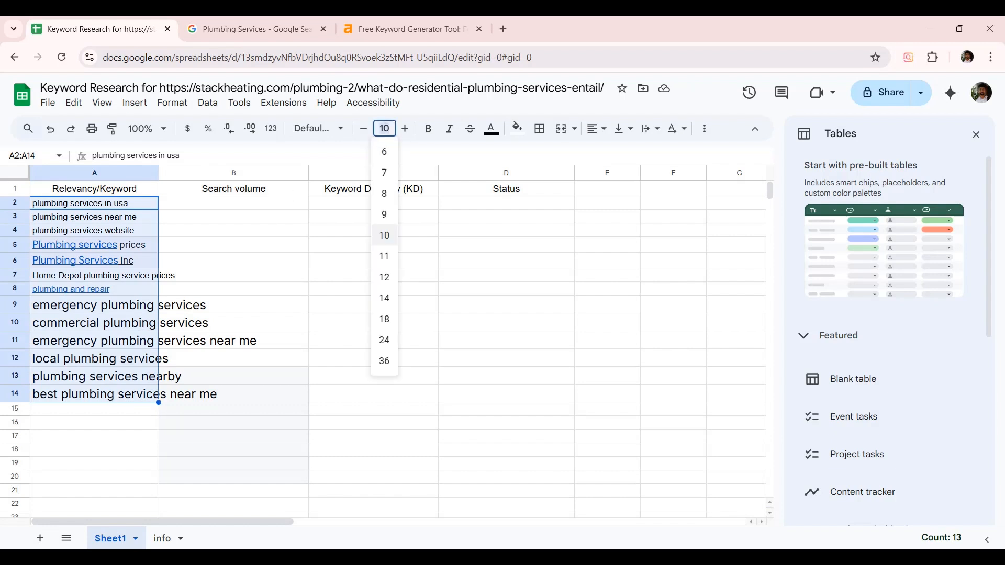
left_click(387, 266)
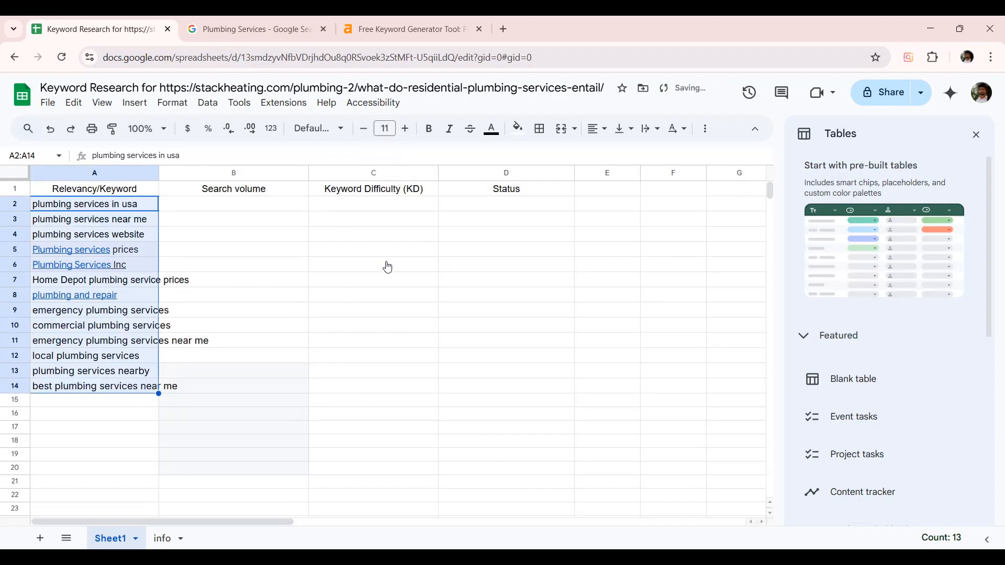
Step: Widen column A to fit its longest keyword and set the font size of header cells A1:D1 to 13
left_click(336, 311)
left_click_drag(159, 173, 534, 200)
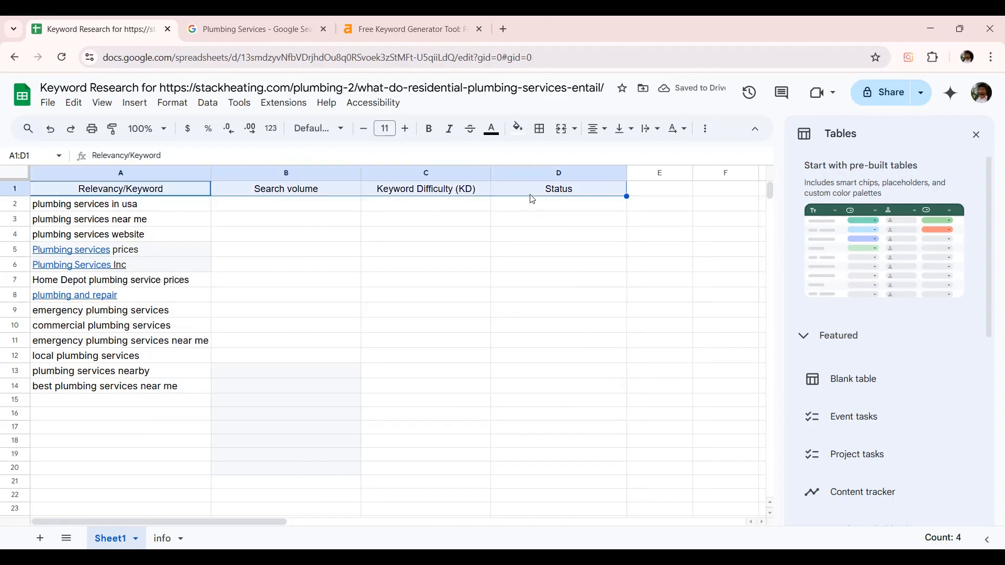
left_click(406, 128)
left_click(406, 129)
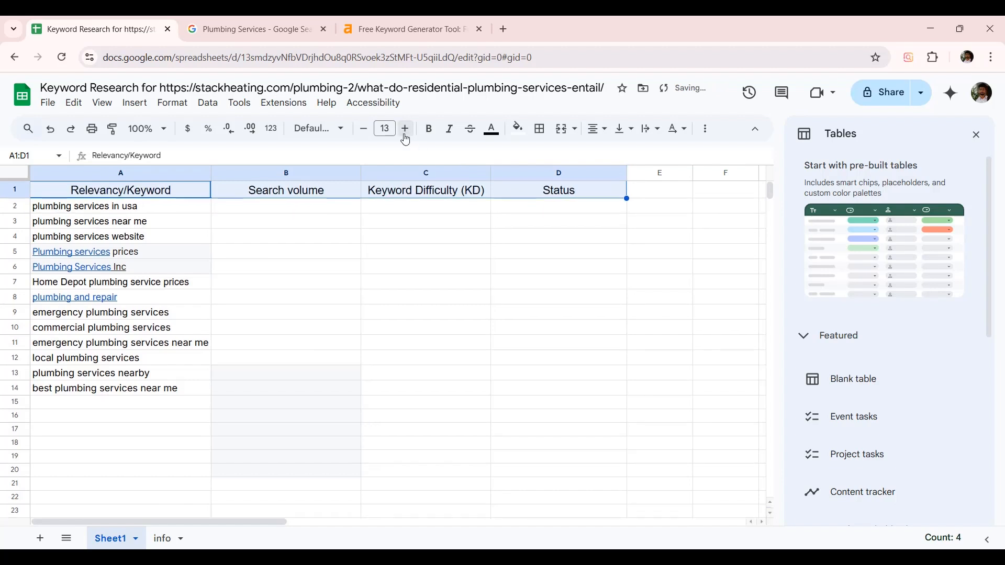
left_click(395, 346)
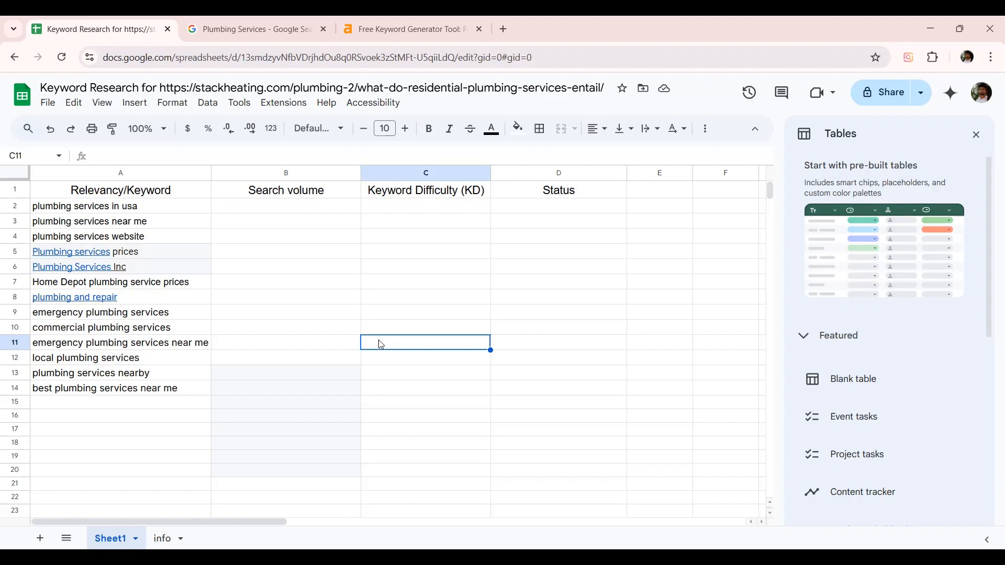
left_click(183, 210)
left_click(159, 388, "shift")
left_click(297, 285)
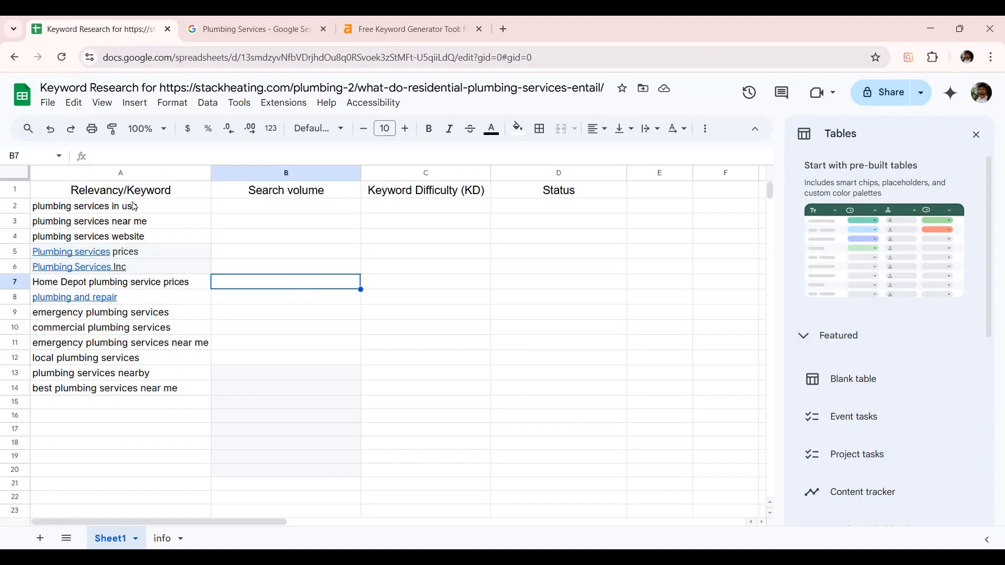
left_click(154, 209)
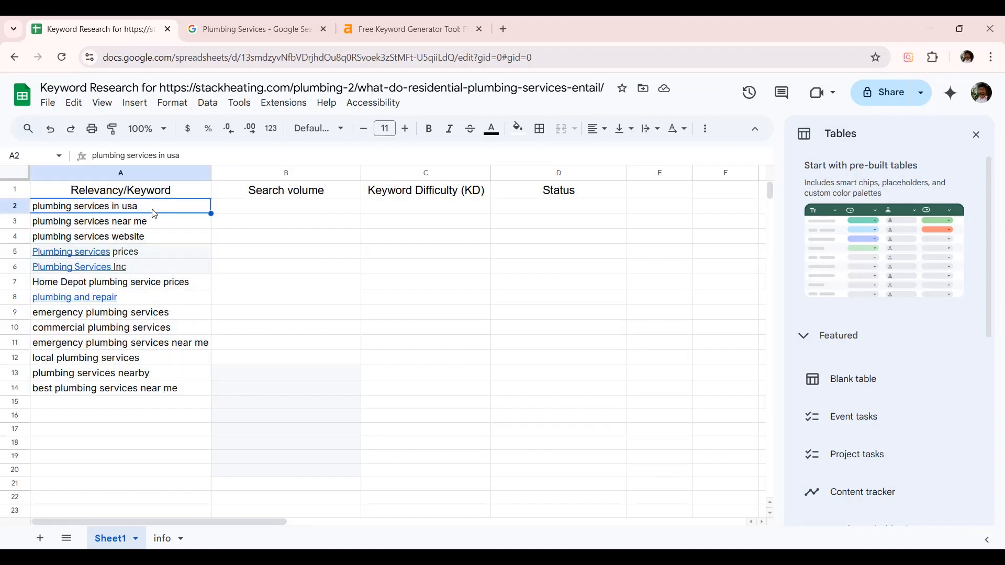
left_click(157, 226)
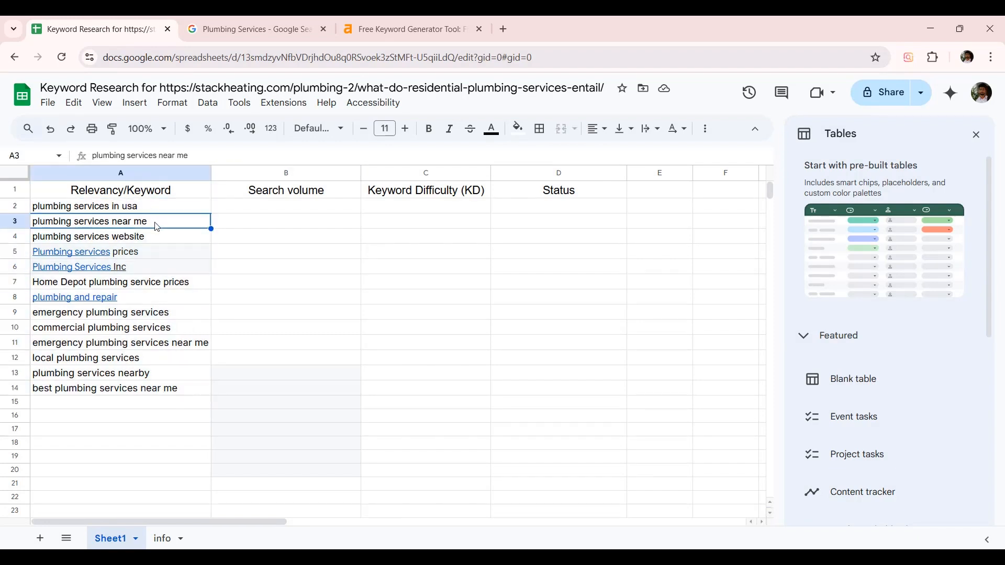
Step: Close the Ahrefs keyword generator and Google search results pages, leaving only the keyword research spreadsheet open
left_click(164, 257)
left_click(271, 304)
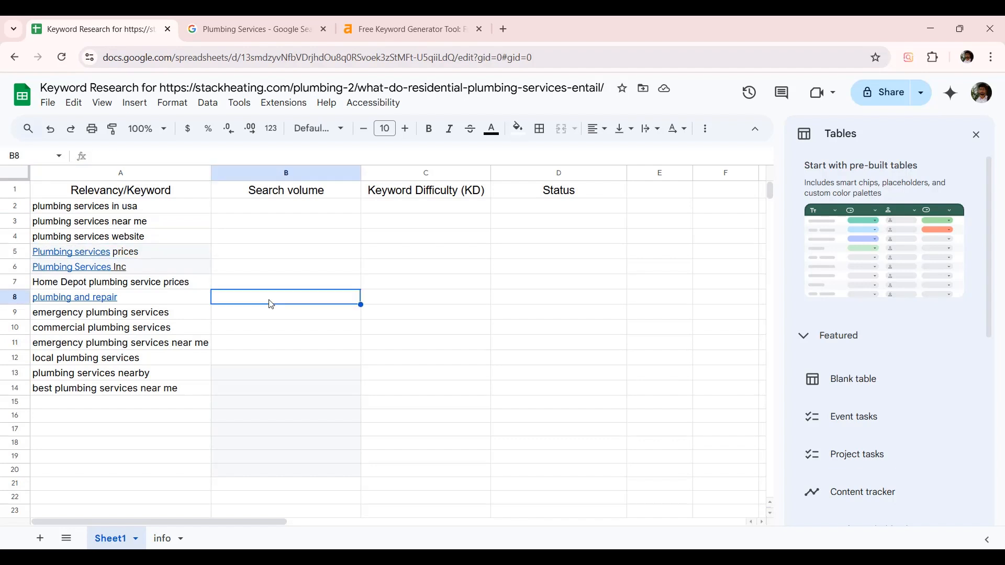
left_click(396, 22)
scroll(372, 314, "down", 3)
scroll(362, 272, "up", 8)
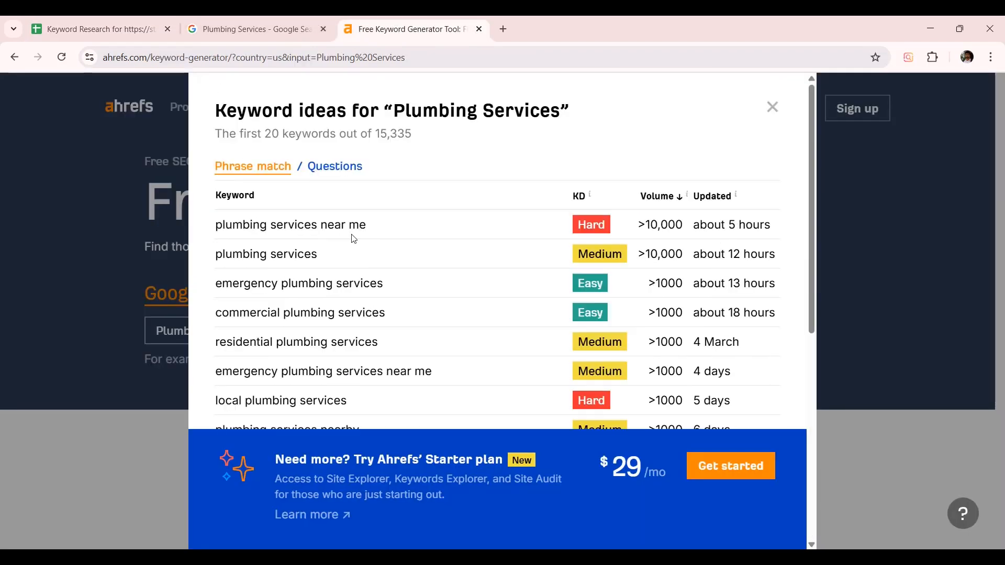
left_click(479, 30)
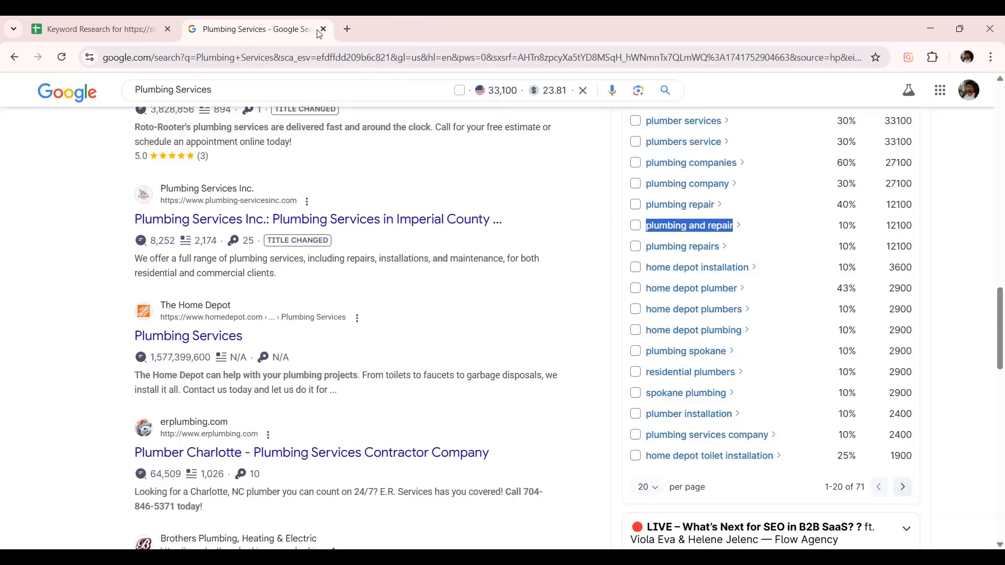
left_click(324, 29)
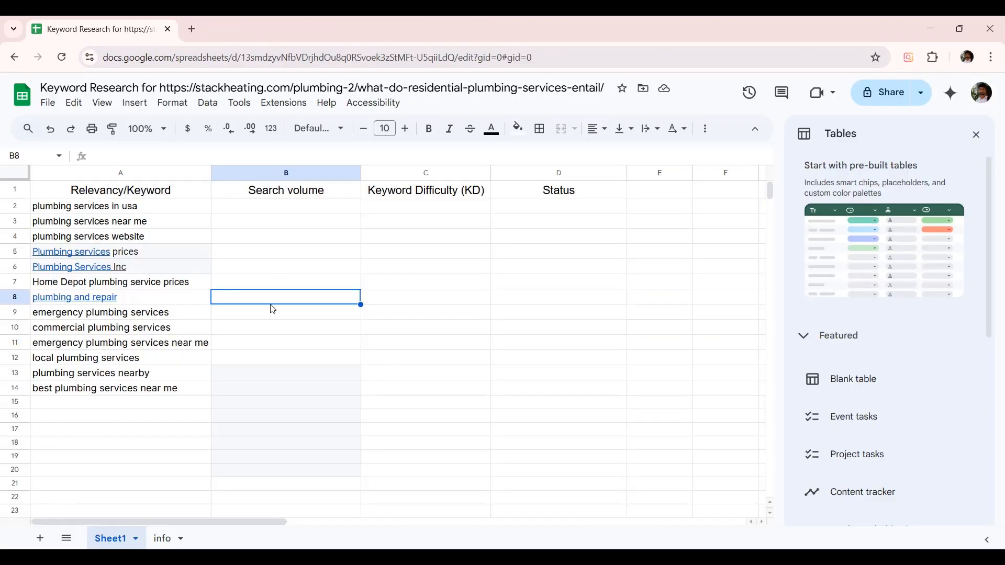
Step: Fill the header cells A1:D1 with orange and slightly widen the Relevancy/Keyword column
left_click_drag(204, 191, 525, 192)
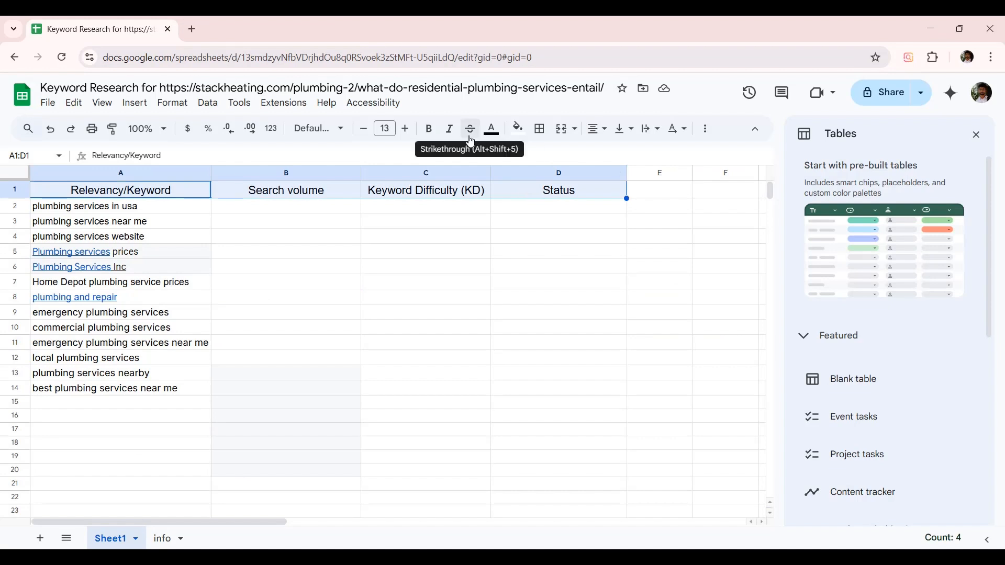
left_click(524, 135)
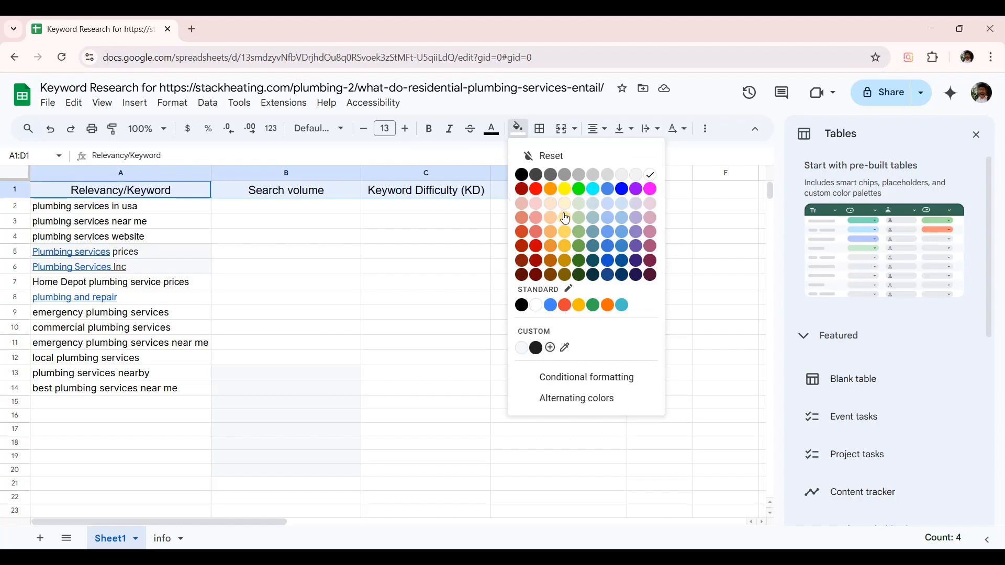
left_click(557, 190)
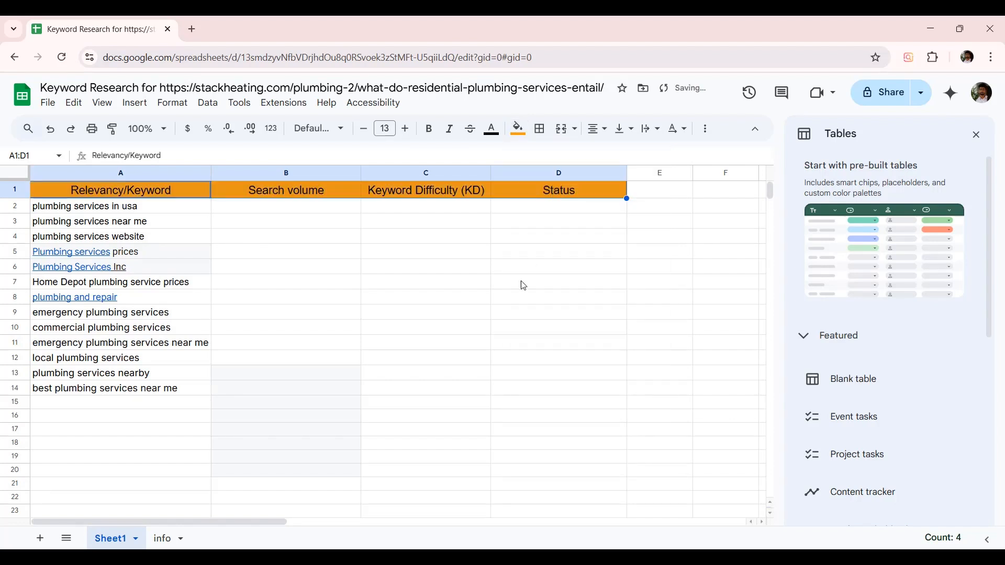
left_click(520, 288)
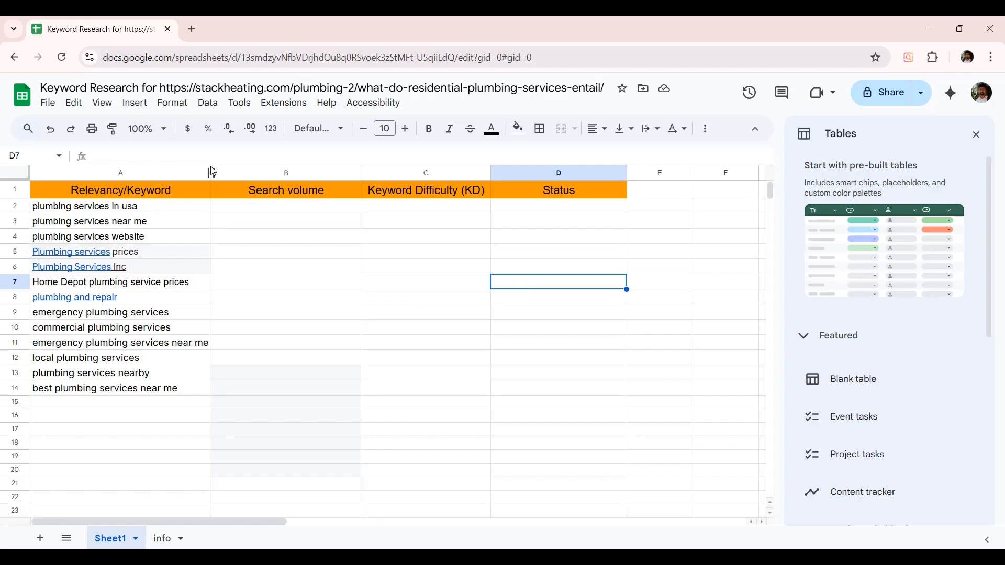
left_click_drag(212, 173, 222, 175)
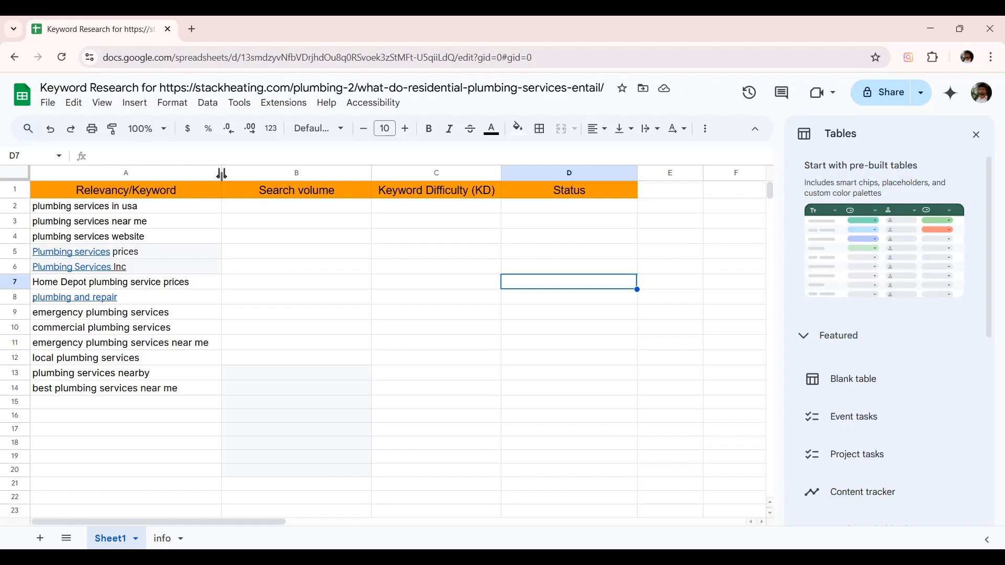
left_click(439, 199)
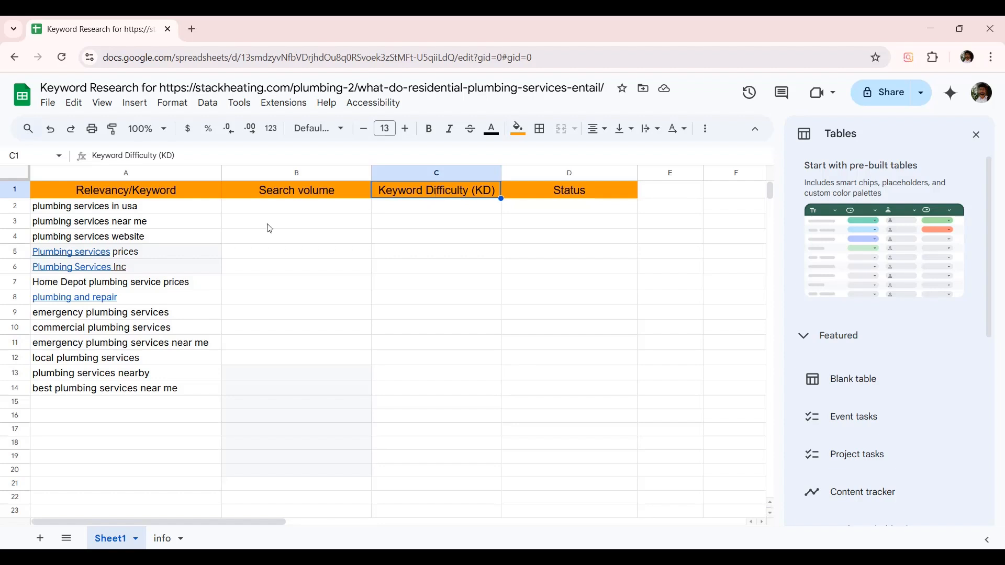
left_click(199, 210)
left_click(187, 385, "shift")
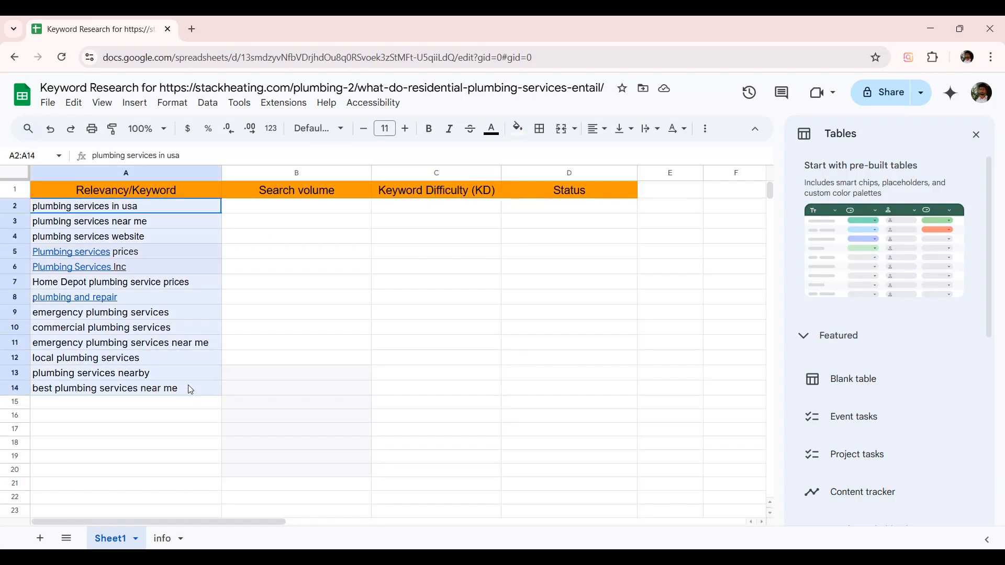
left_click(312, 417)
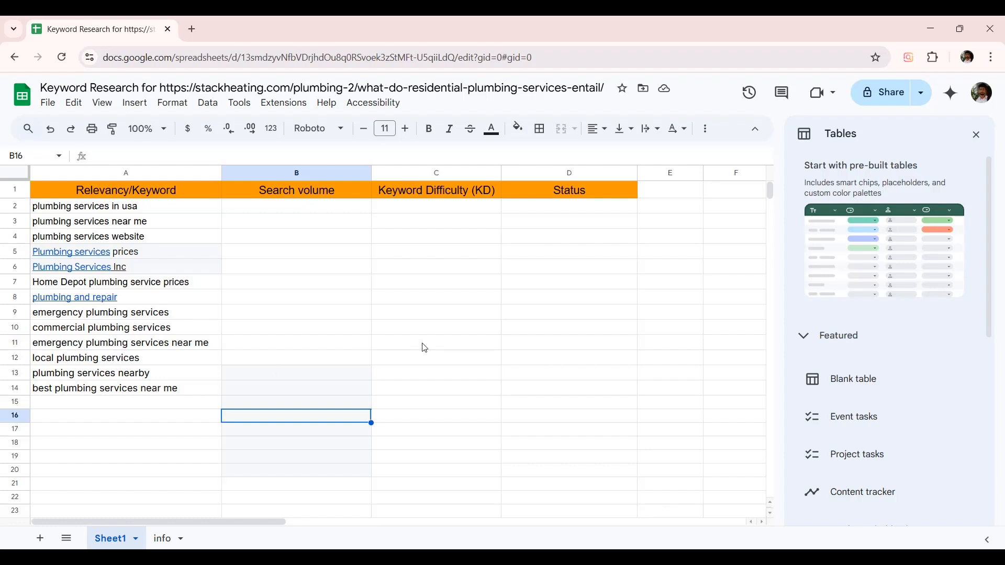
left_click(445, 346)
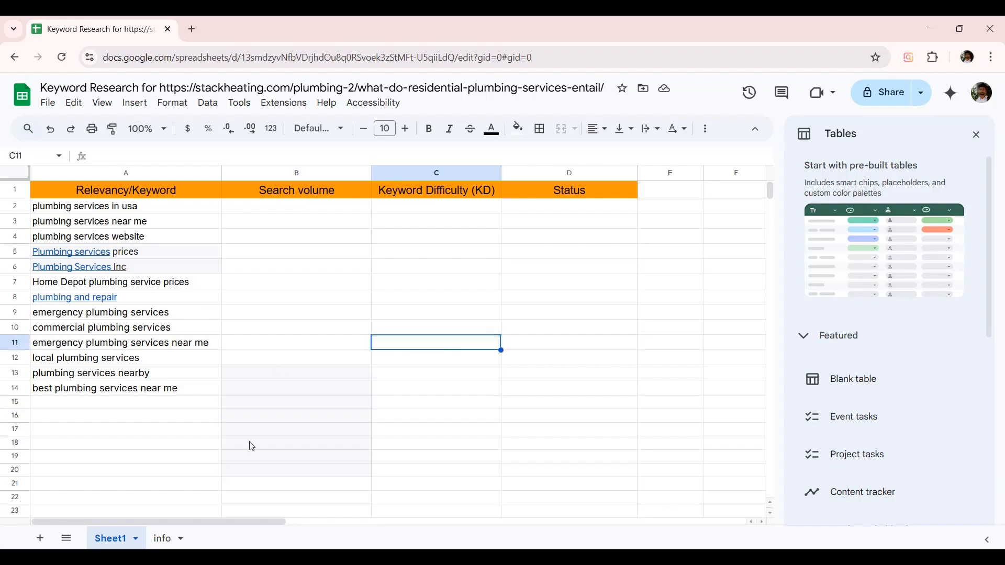
left_click_drag(181, 205, 170, 386)
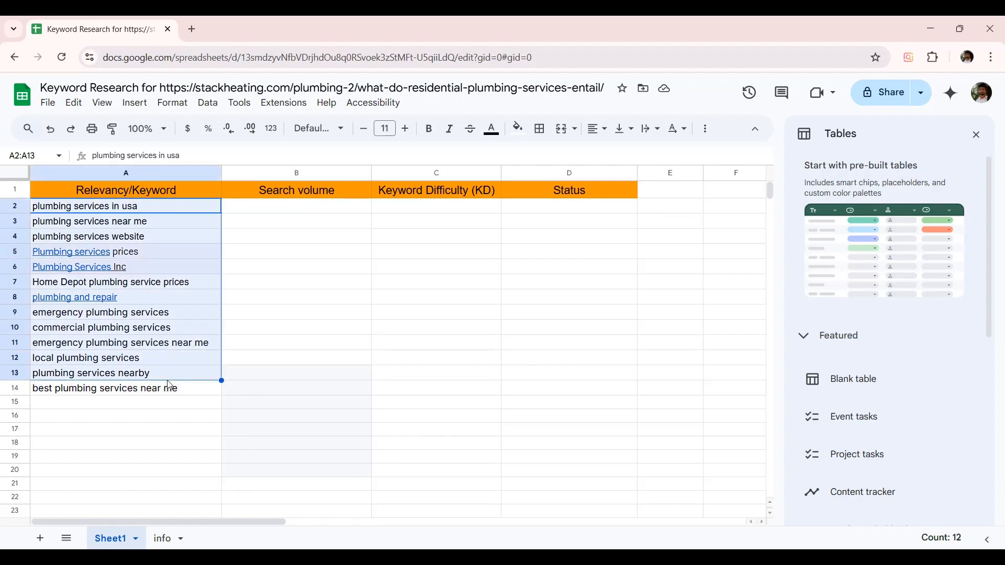
left_click_drag(286, 210, 296, 372)
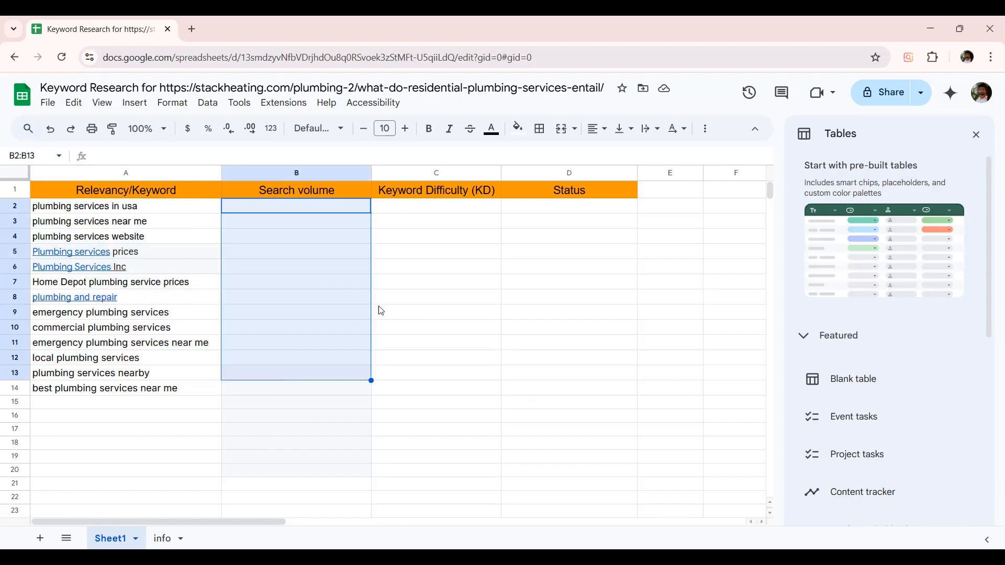
left_click_drag(442, 214, 444, 364)
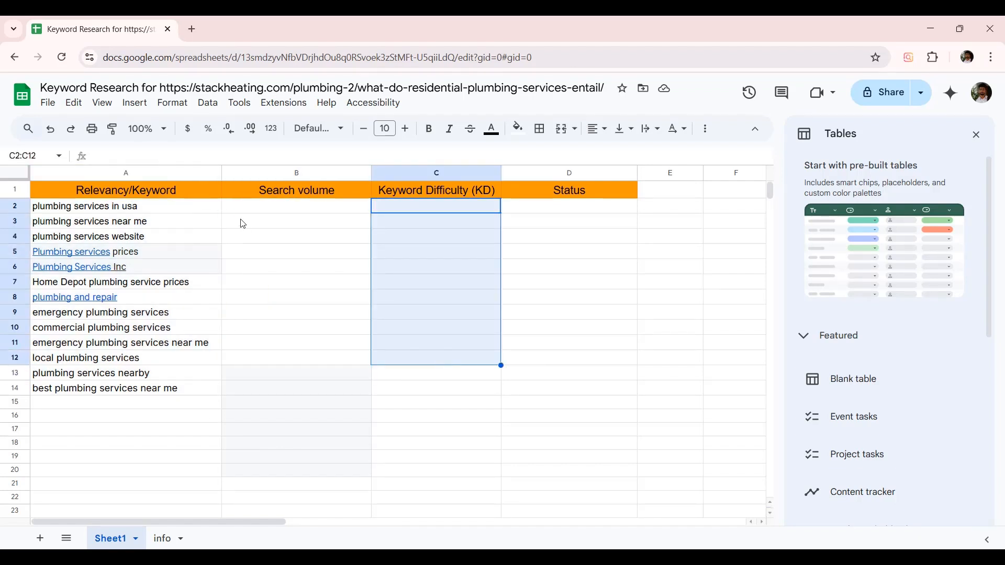
Step: Search Google for ubersuggest in a new browser tab and open the Ubersuggest: Free Keyword Research Tool page
left_click(196, 33)
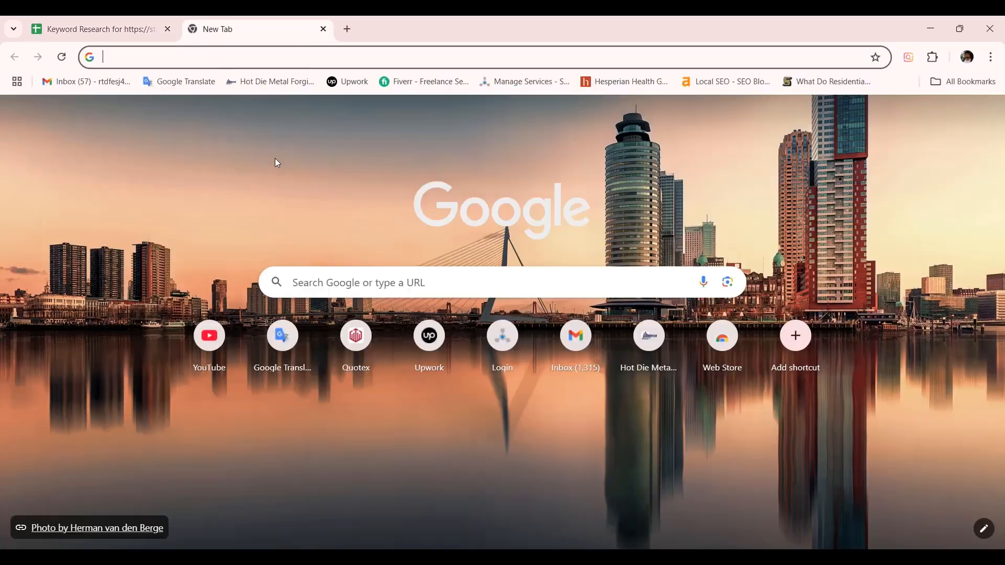
left_click(114, 22)
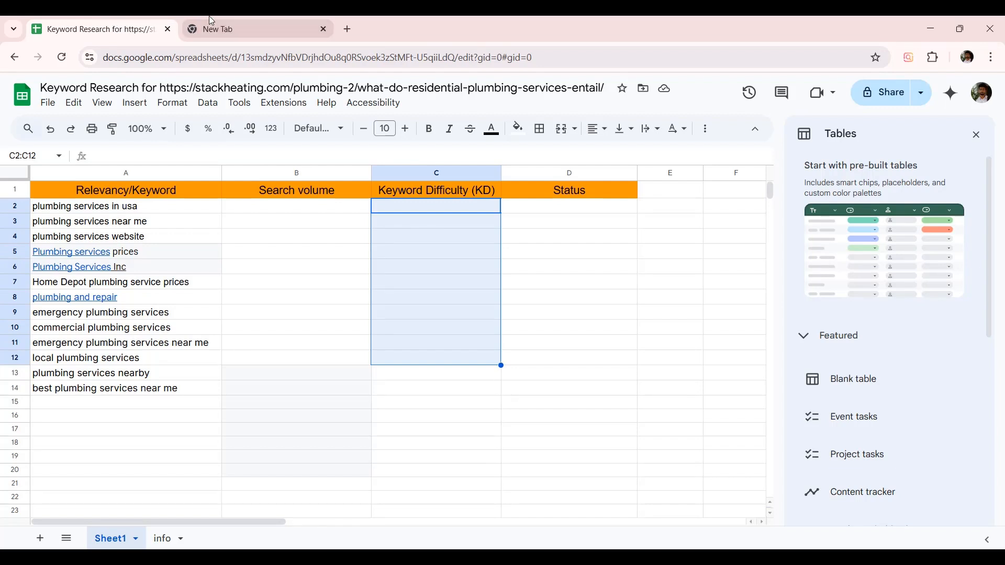
left_click(209, 29)
left_click(189, 57)
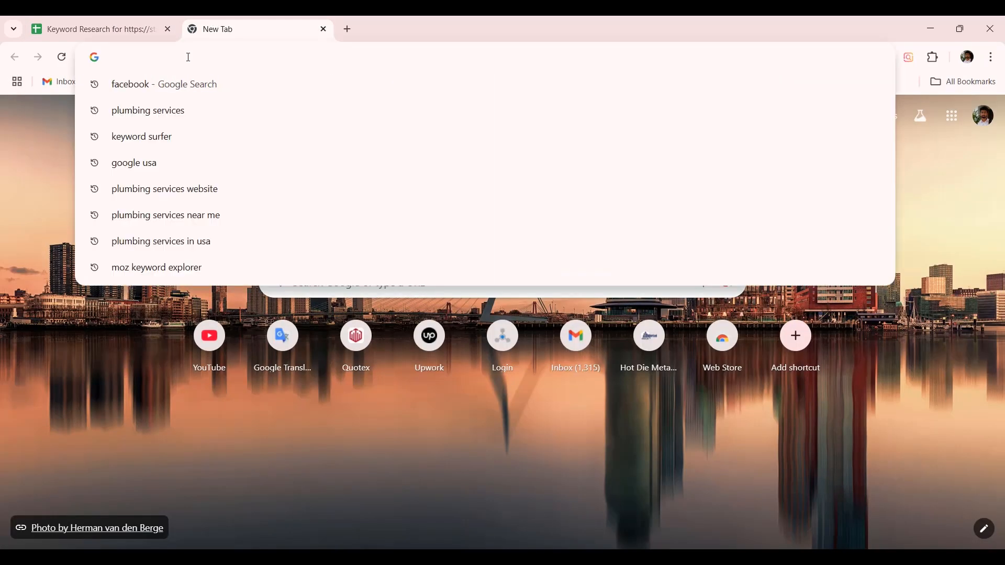
type("u")
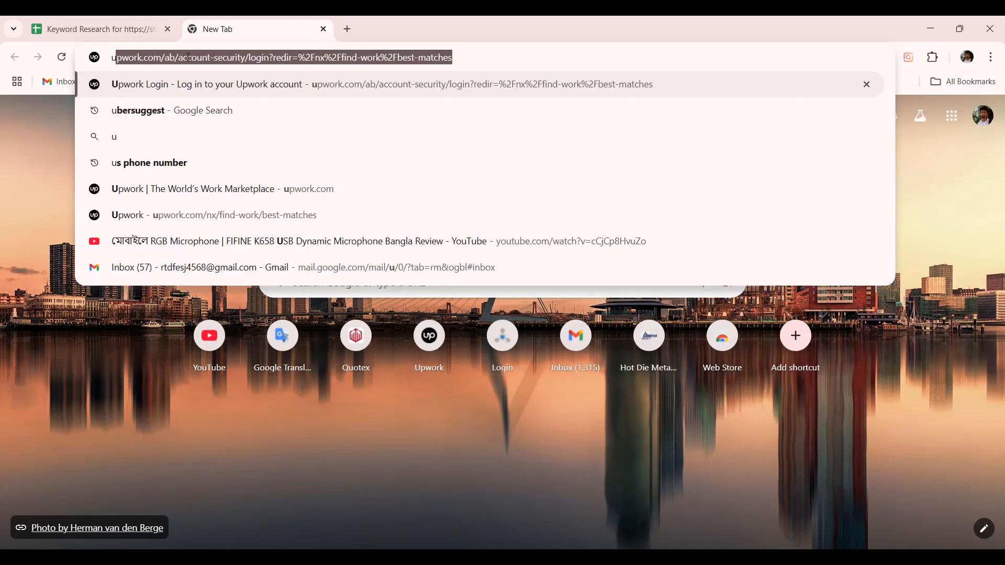
left_click(119, 108)
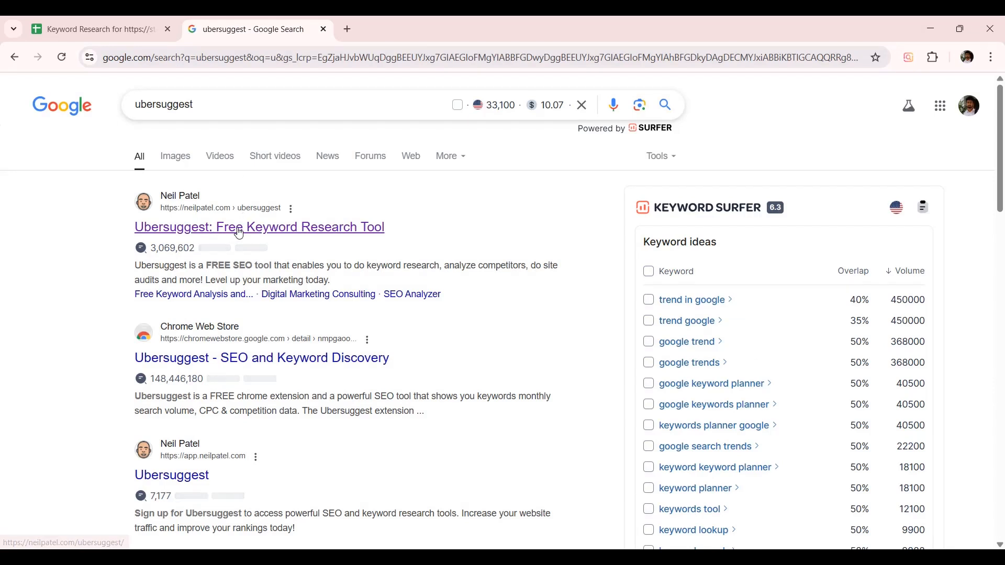
left_click(263, 229)
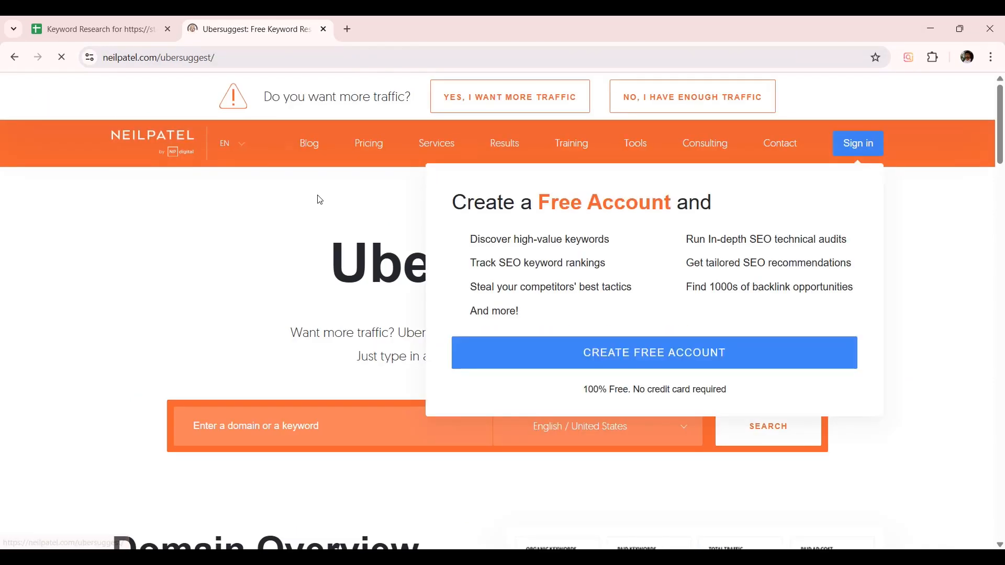
scroll(637, 319, "down", 2)
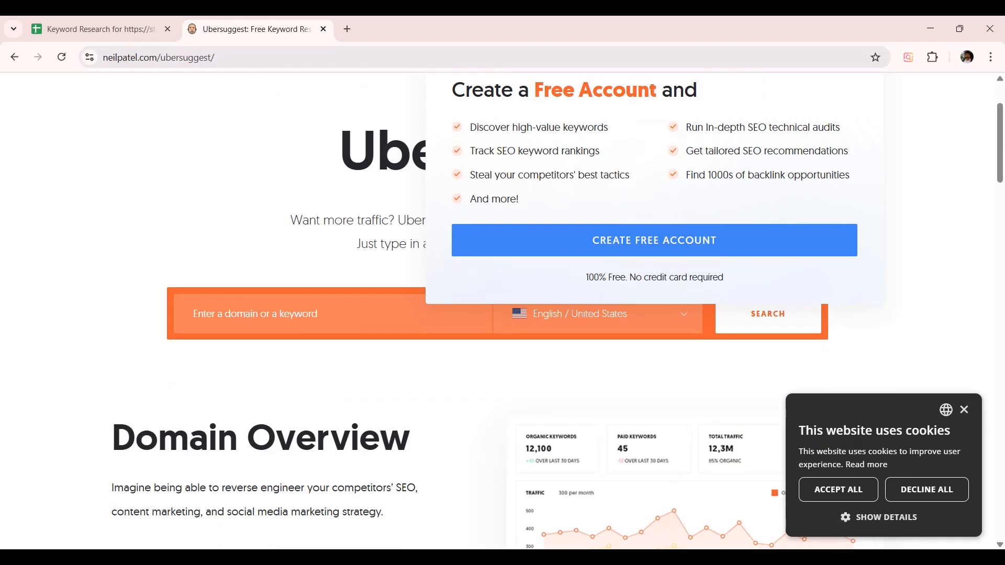
Step: Copy the targeted keyword from cell B2 of the spreadsheet's info sheet and return to the Ubersuggest page
left_click(93, 25)
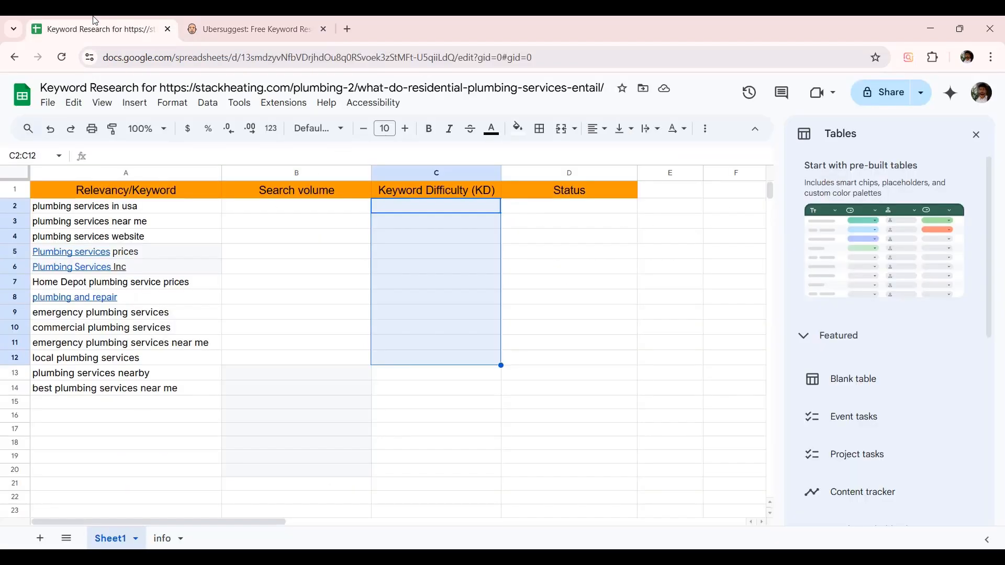
left_click(170, 541)
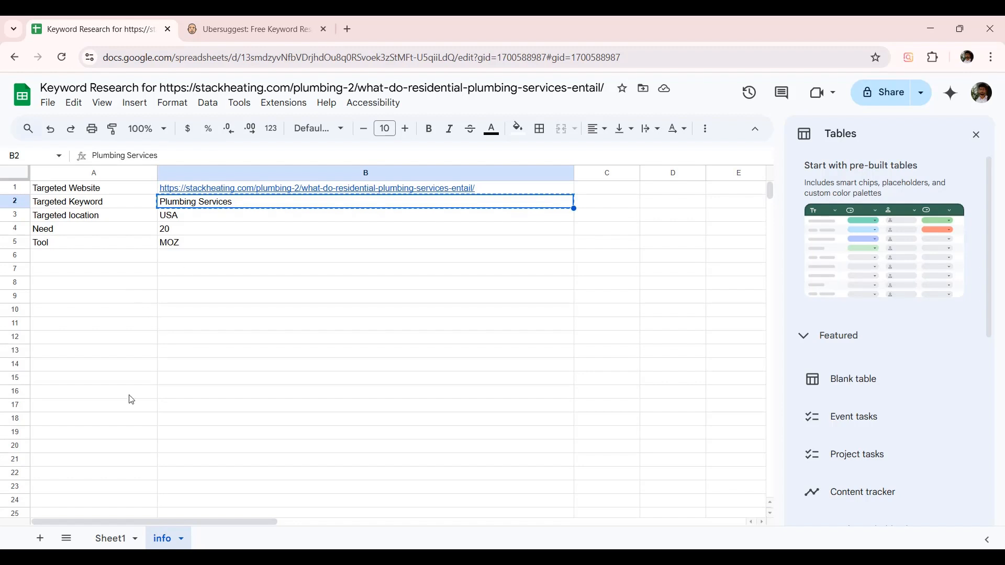
left_click(114, 539)
left_click(233, 25)
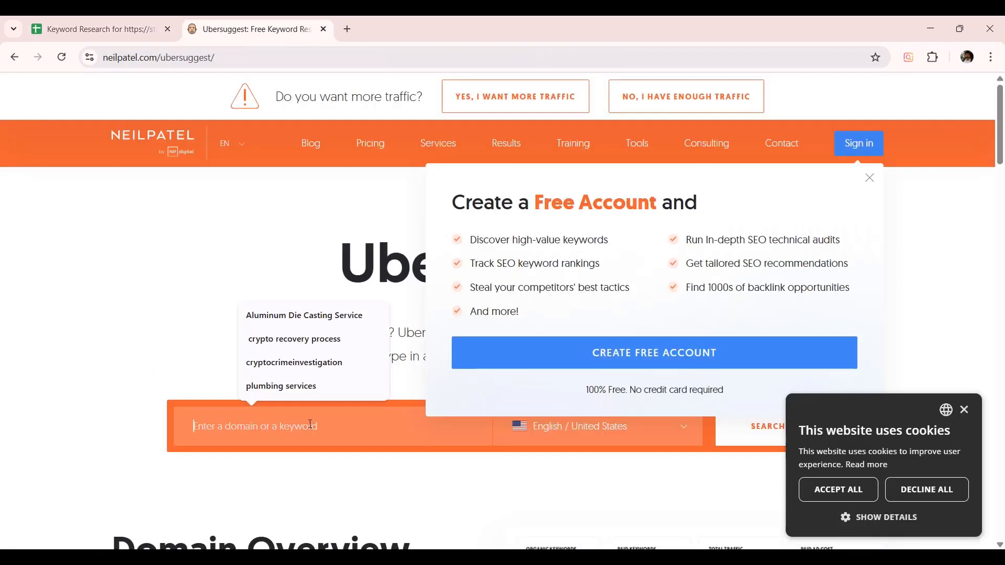
Step: Dismiss the account and cookie pop-ups and search Ubersuggest for "Plumbing Services" in English / United States
type("Plumbing Services")
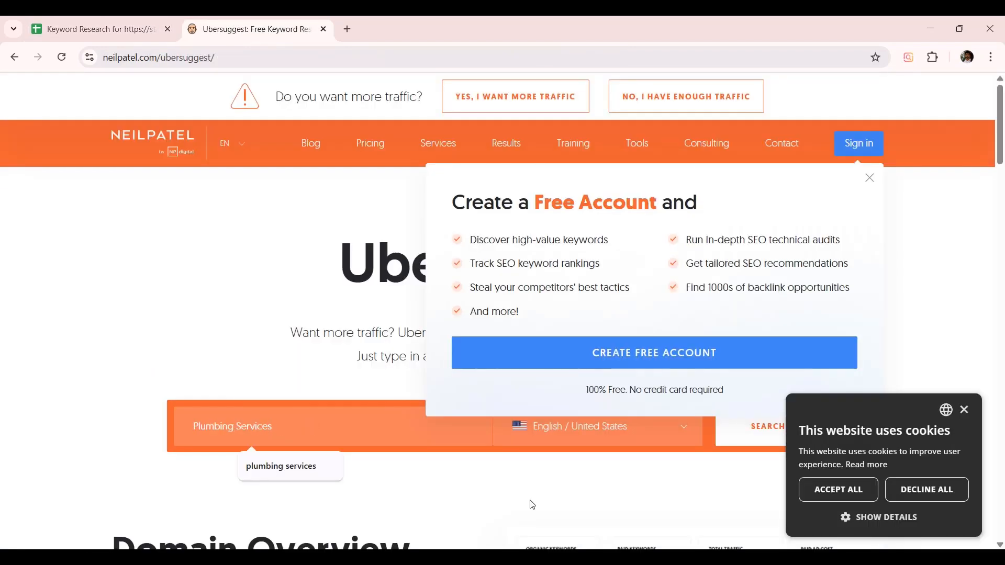
left_click(870, 178)
left_click(965, 410)
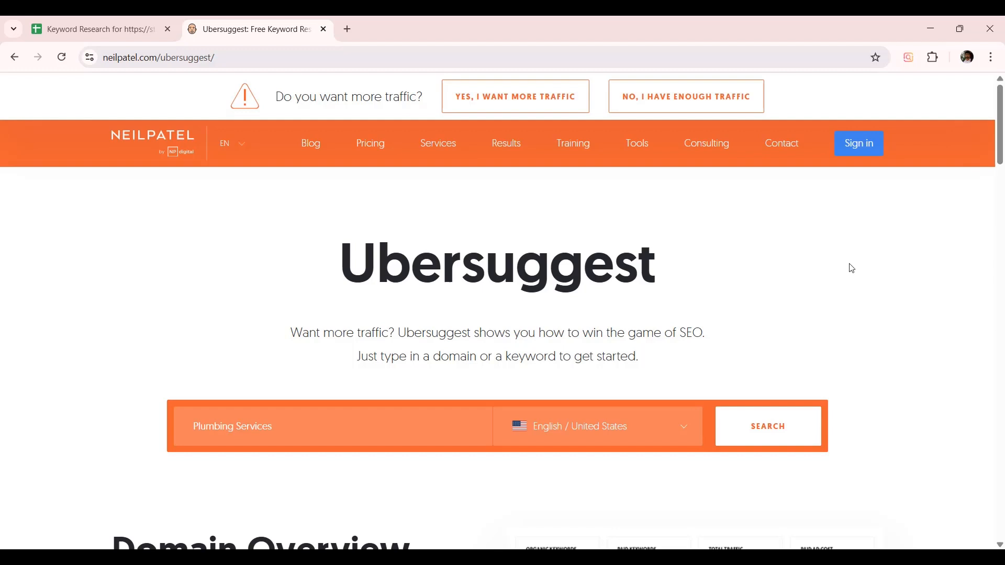
scroll(901, 324, "down", 1)
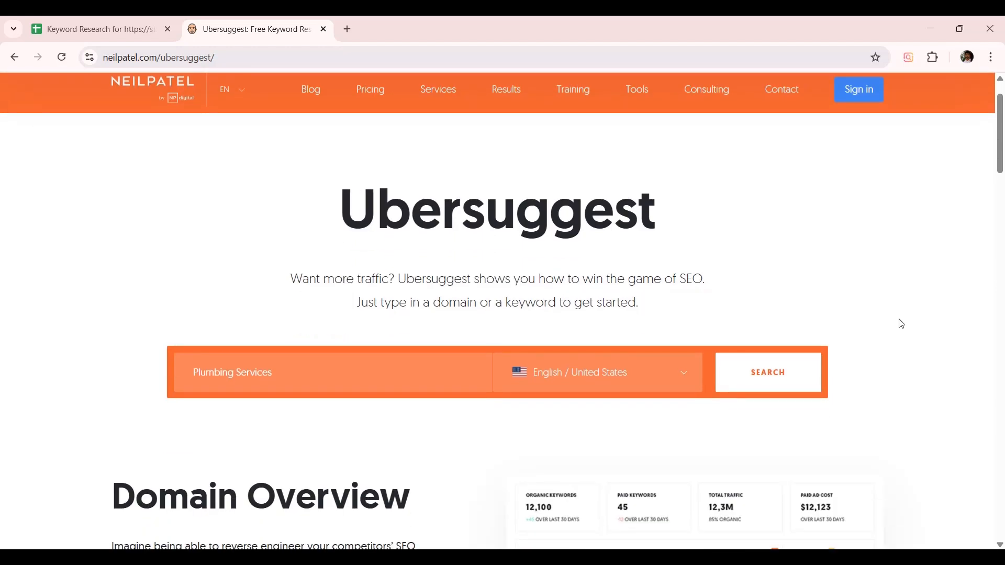
scroll(901, 322, "down", 2)
left_click(774, 291)
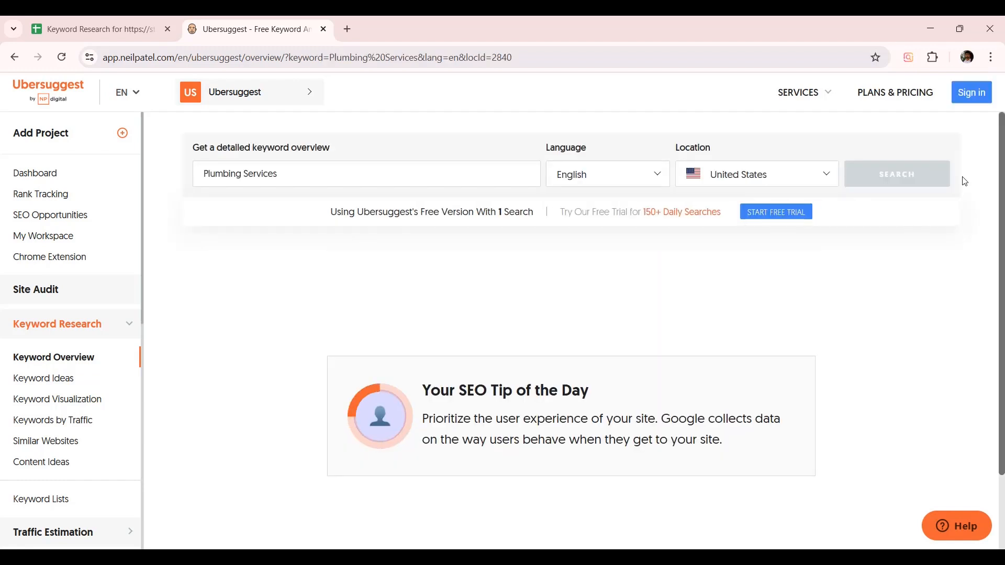
Step: Open the full list of keyword suggestions from the plumbing services overview and browse the keyword ideas with their volume and difficulty
scroll(476, 306, "down", 10)
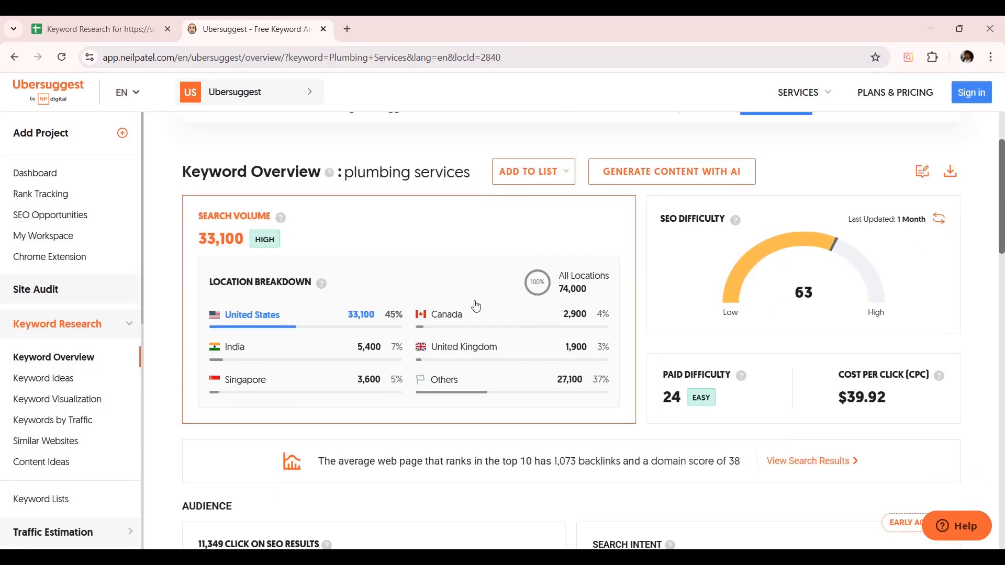
scroll(476, 307, "down", 8)
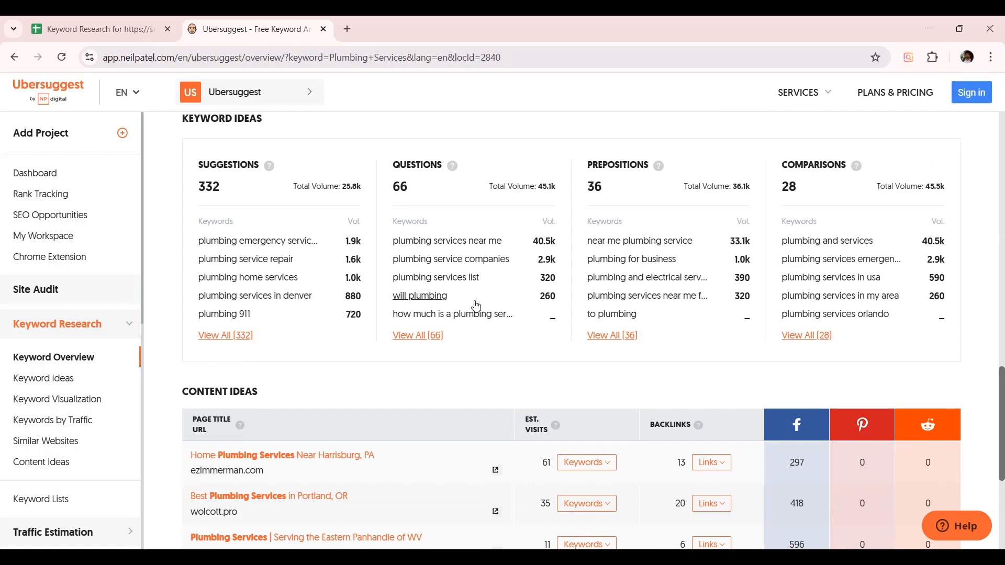
left_click(214, 336)
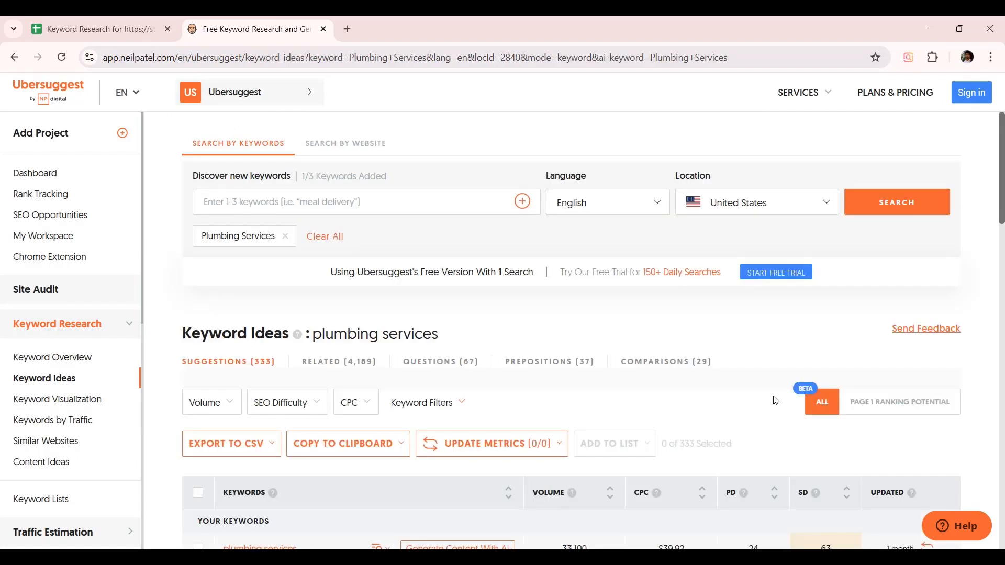
scroll(514, 398, "down", 4)
scroll(515, 398, "down", 2)
scroll(514, 398, "up", 4)
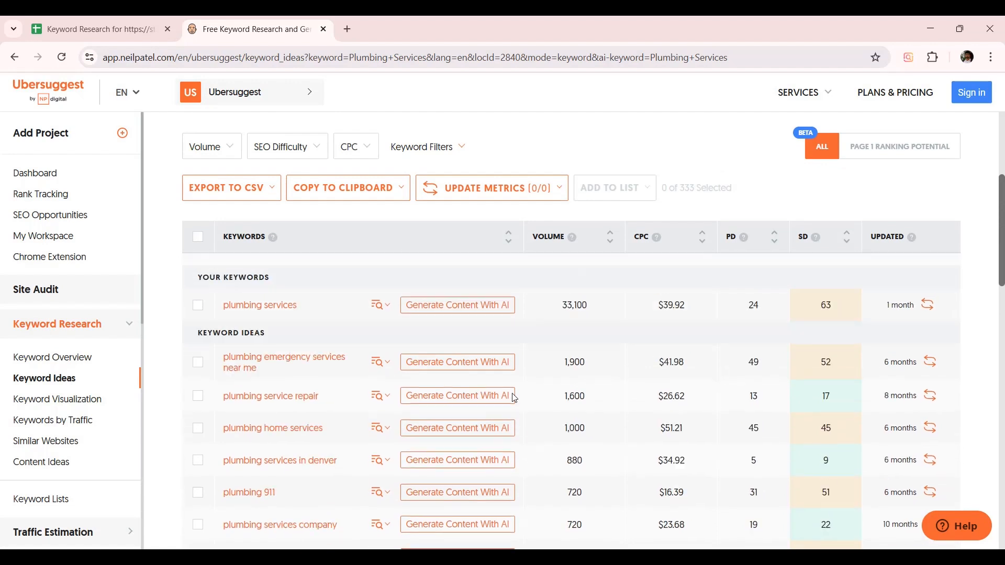
scroll(512, 394, "down", 2)
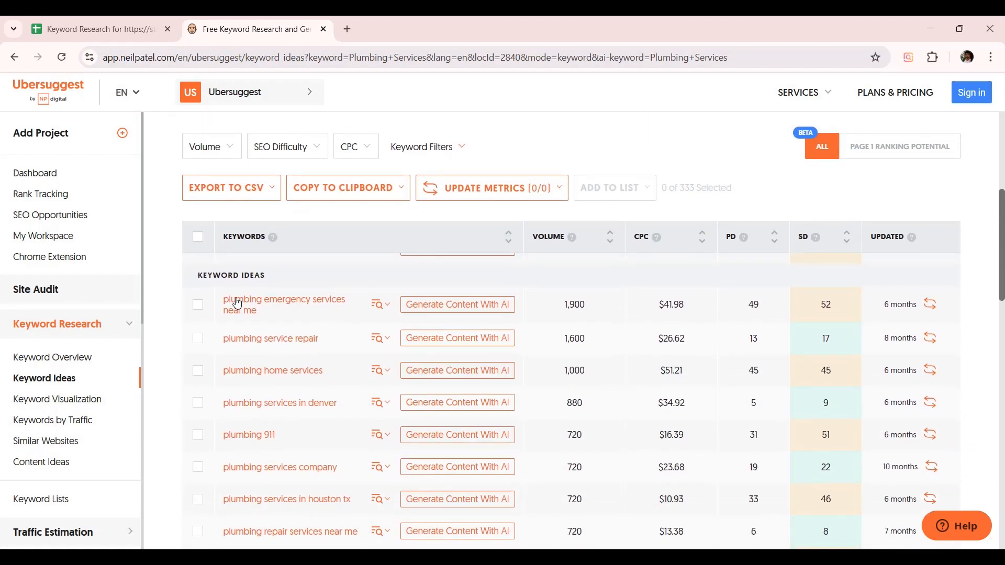
Step: Browse the Ubersuggest keyword ideas for plumbing services with their volume and difficulty, and close the Ubersuggest page
scroll(259, 484, "down", 3)
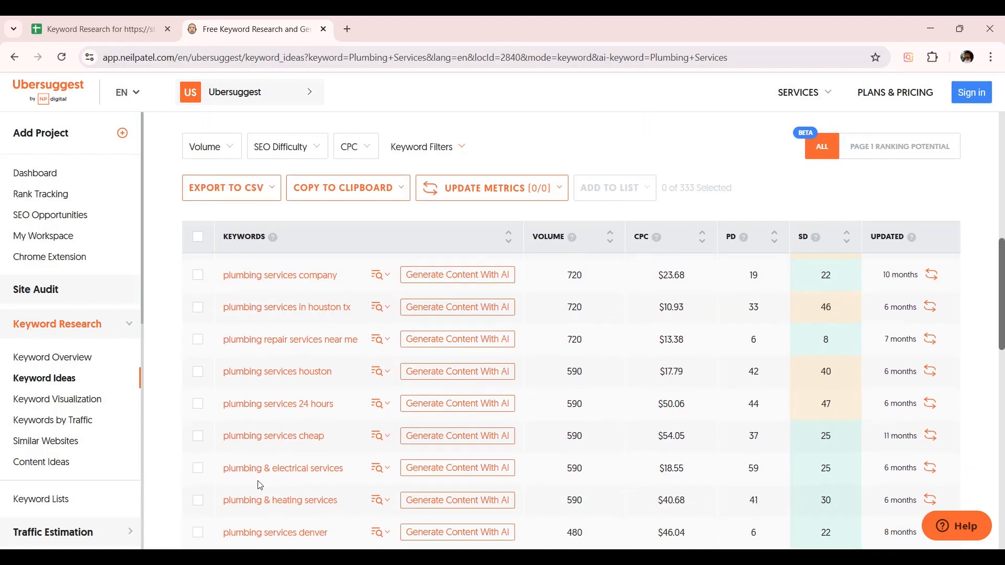
scroll(288, 415, "down", 3)
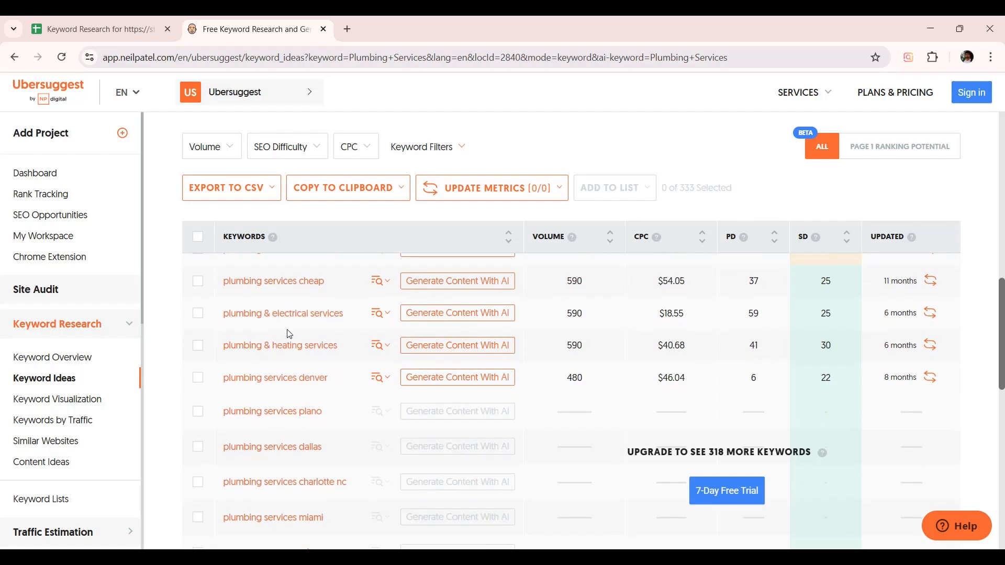
left_click(92, 22)
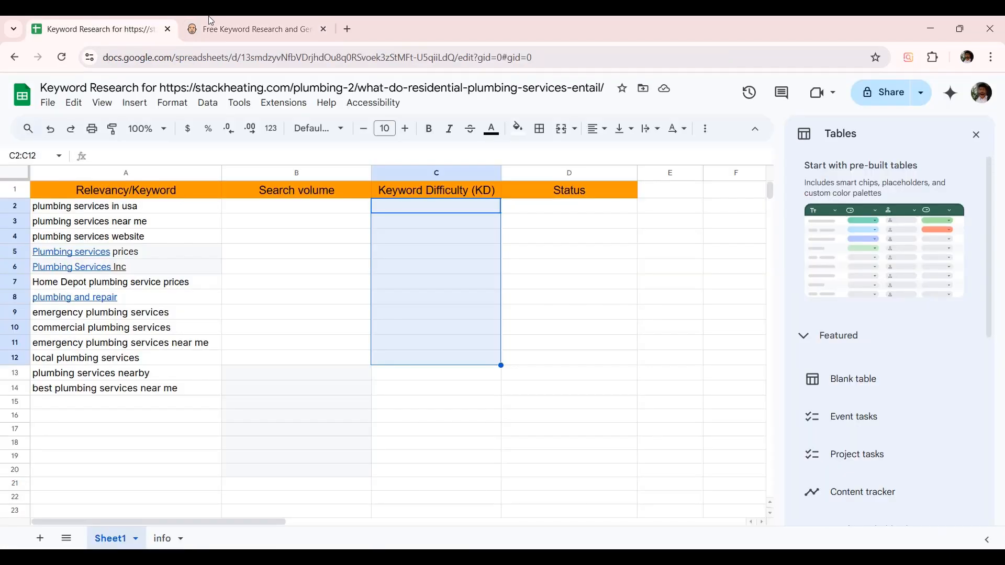
left_click(246, 29)
scroll(322, 303, "up", 8)
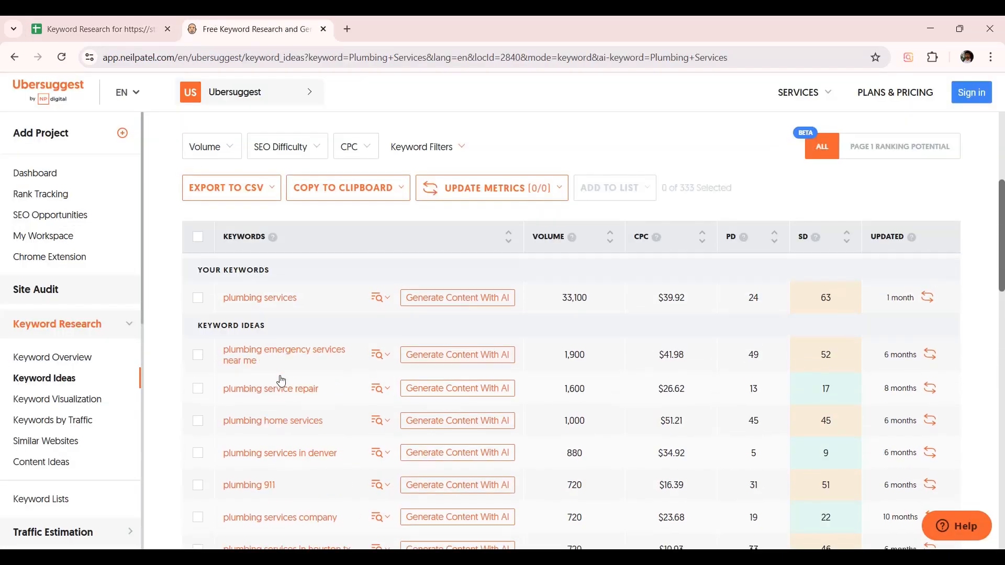
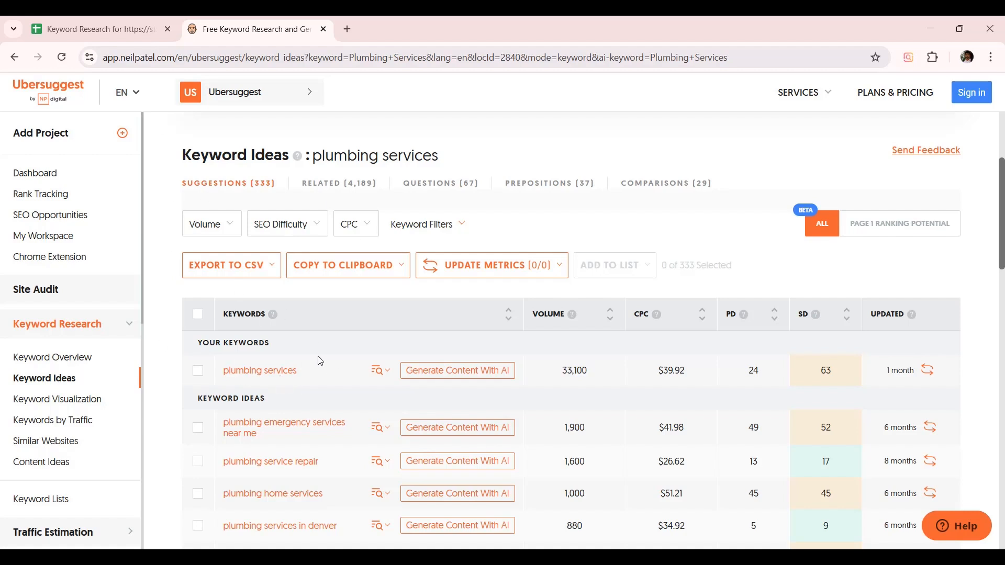
scroll(317, 361, "down", 10)
scroll(320, 360, "down", 5)
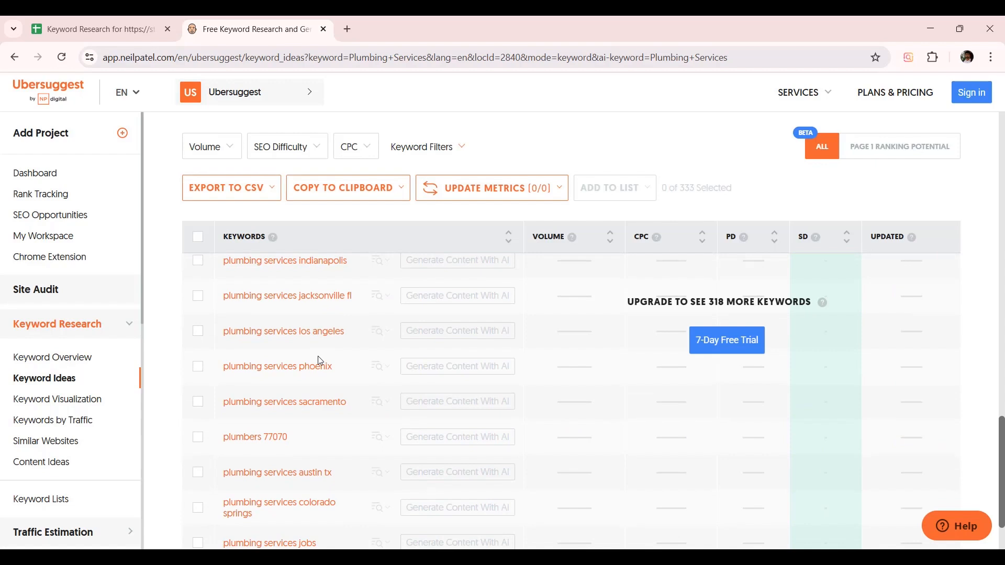
scroll(260, 419, "up", 15)
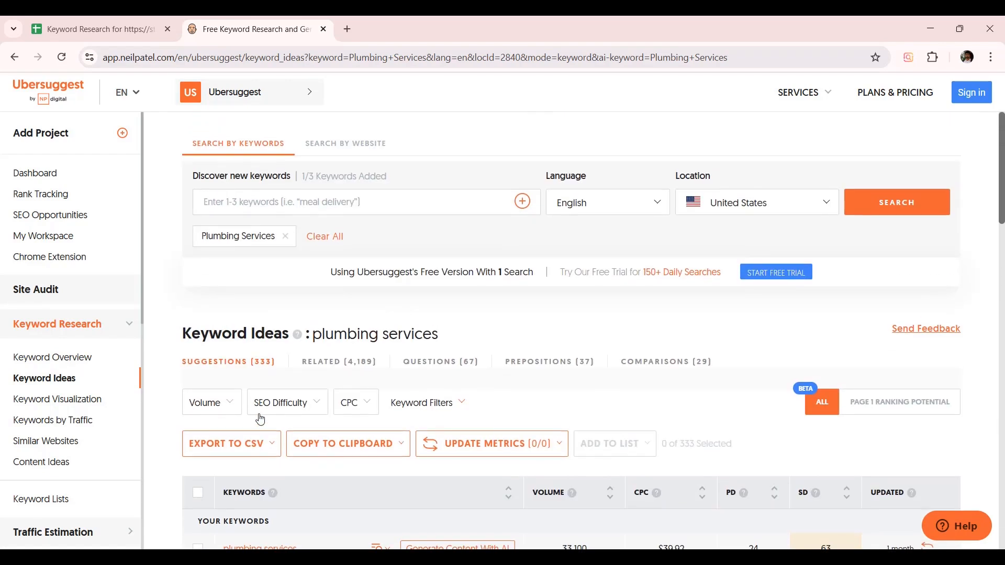
left_click(324, 30)
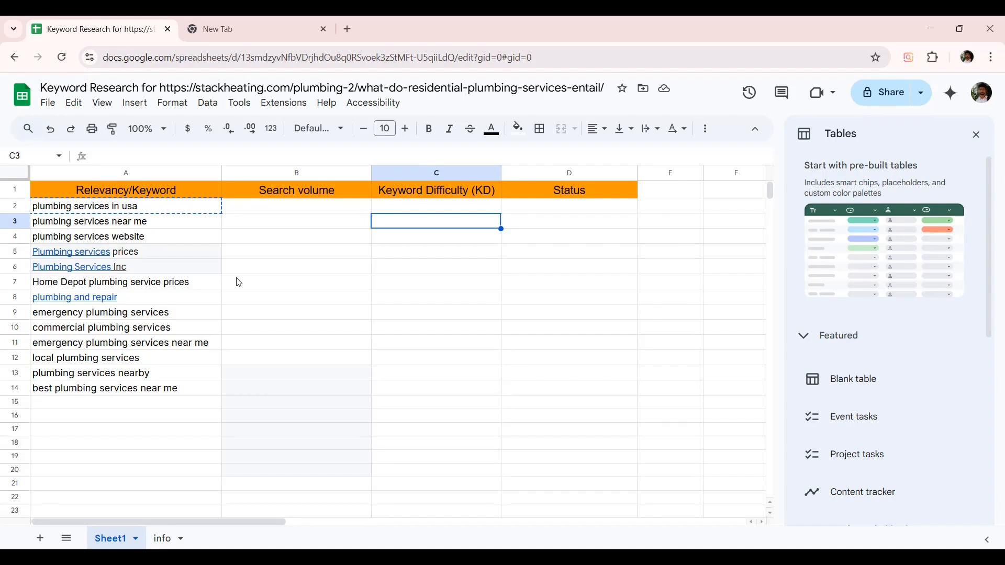
Step: Search Google for moz keyword explorer in the empty browser tab and open Moz's Free Keyword Research Tool page
left_click(253, 18)
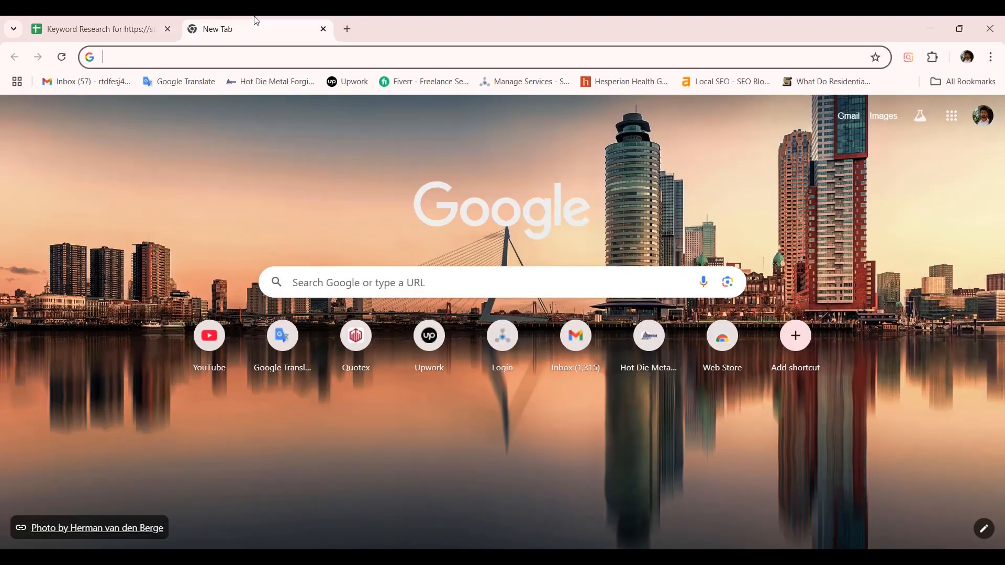
left_click(178, 56)
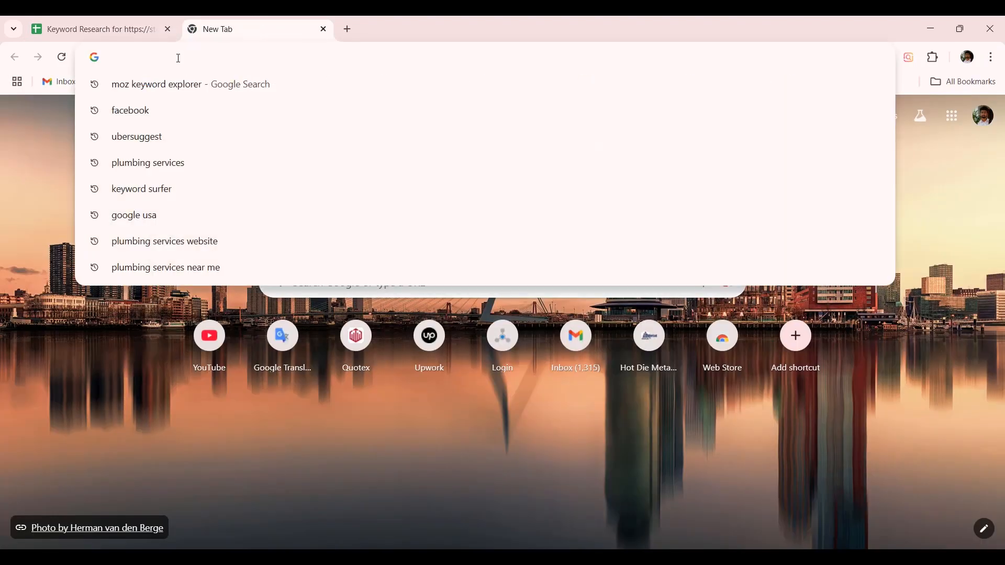
left_click(183, 85)
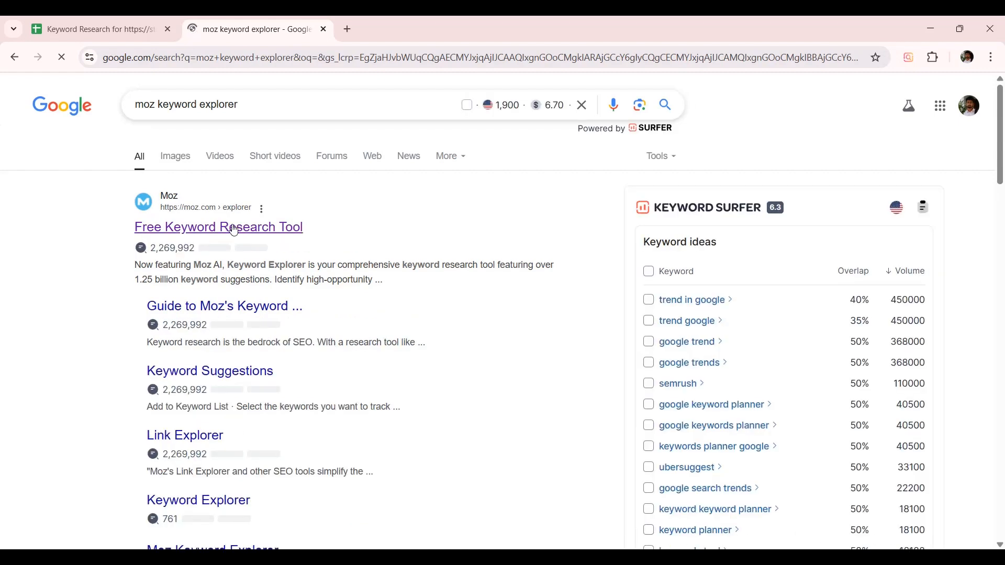
left_click(232, 229)
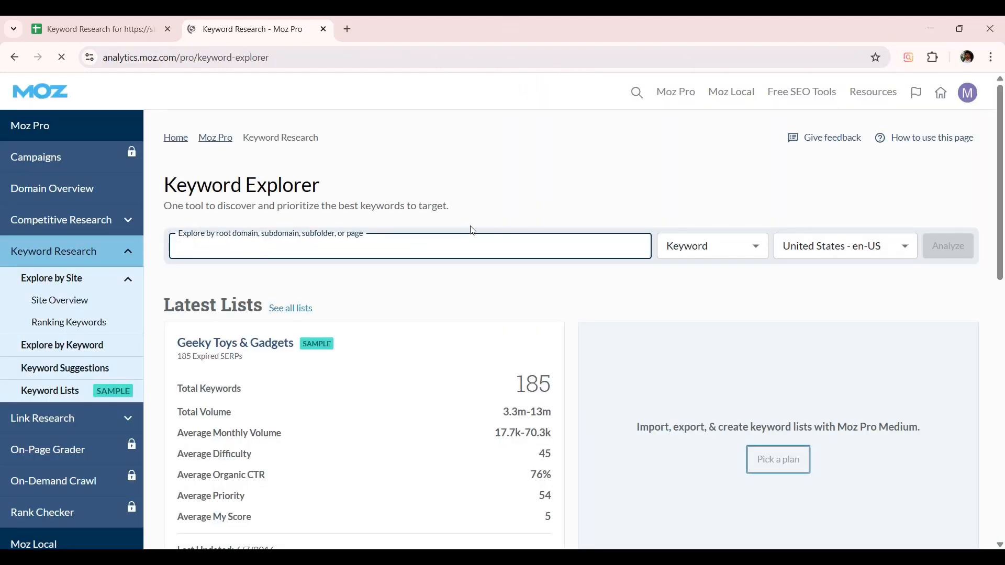
scroll(473, 230, "down", 8)
scroll(471, 227, "up", 8)
Step: Analyze the keyword "plumbing services in usa" from spreadsheet cell A2 in Moz Keyword Explorer and check its monthly volume and difficulty
left_click(118, 21)
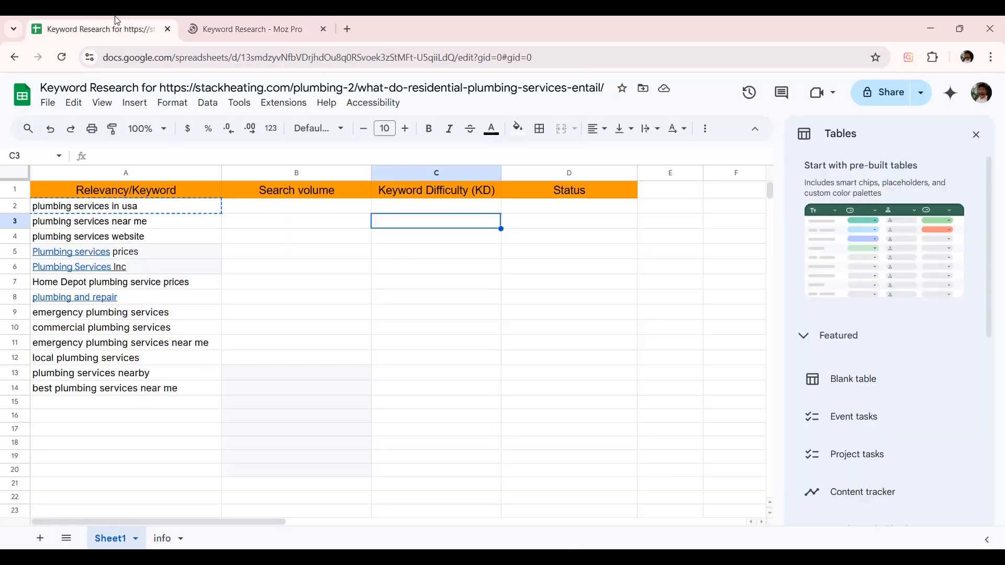
left_click(164, 208)
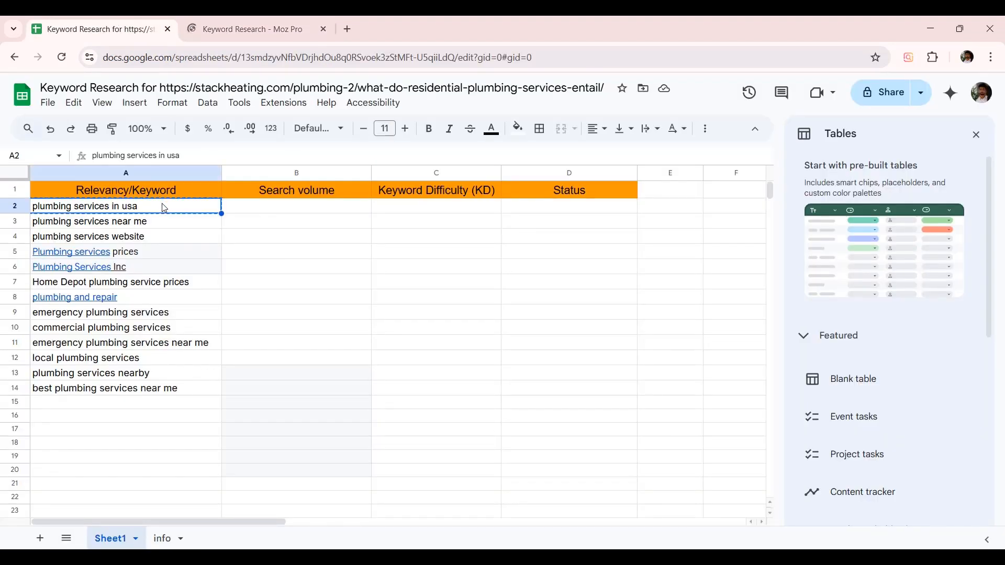
left_click(245, 29)
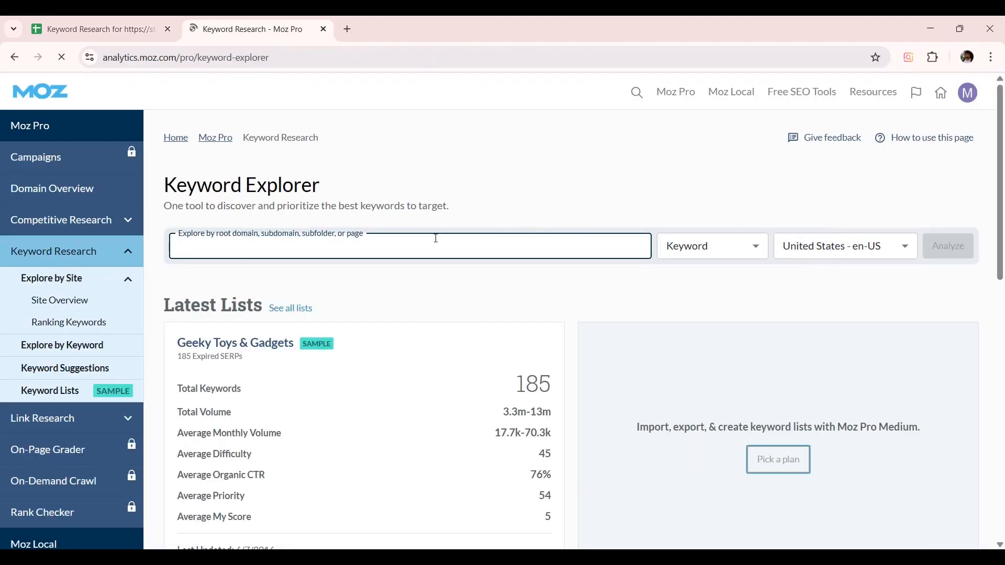
type("plumbing services in usa")
left_click(958, 251)
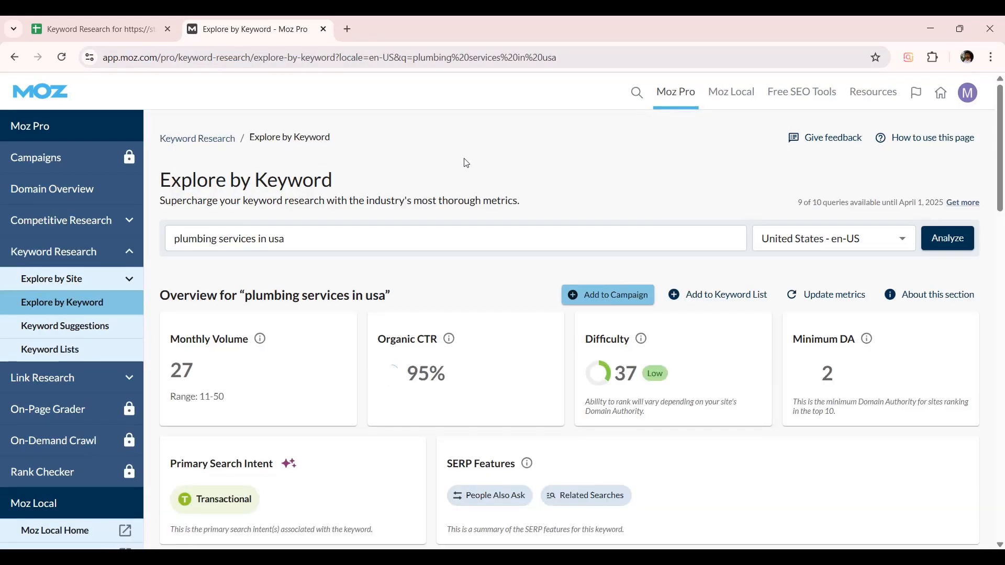
scroll(465, 162, "down", 2)
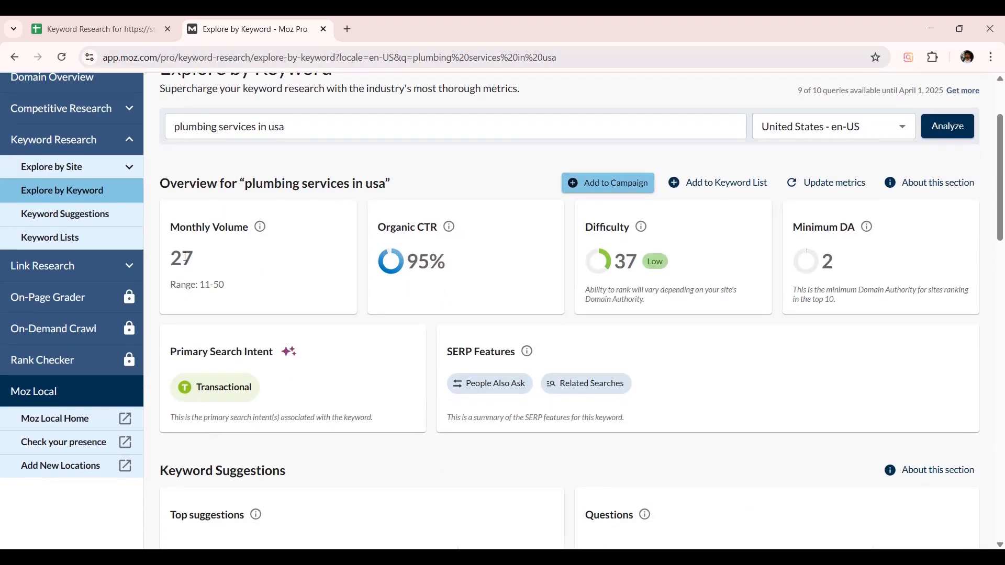
left_click_drag(177, 257, 206, 264)
left_click_drag(587, 229, 635, 238)
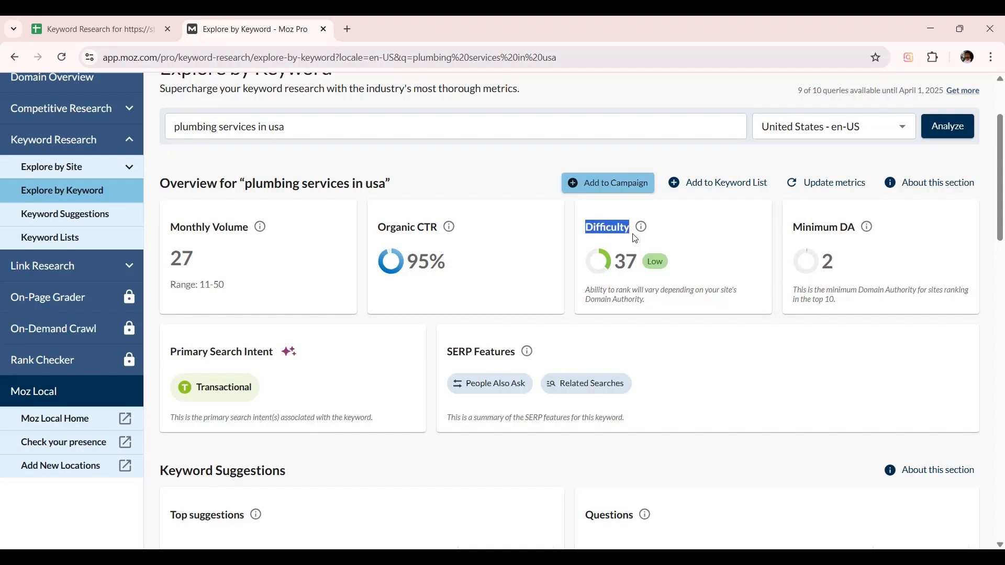
Step: Return to the spreadsheet and delete row 2, which holds the keyword "plumbing services in usa"
left_click(78, 26)
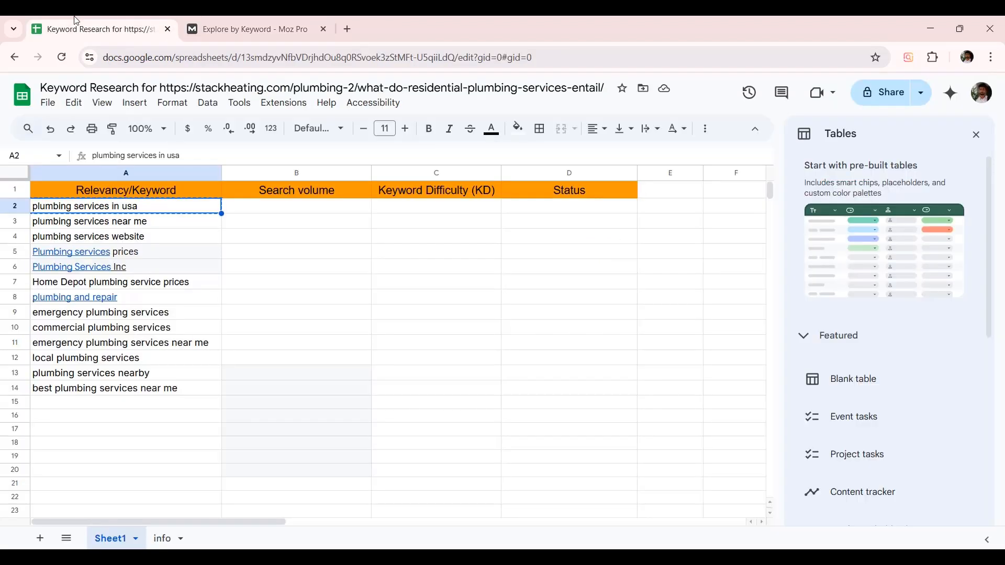
left_click(21, 208)
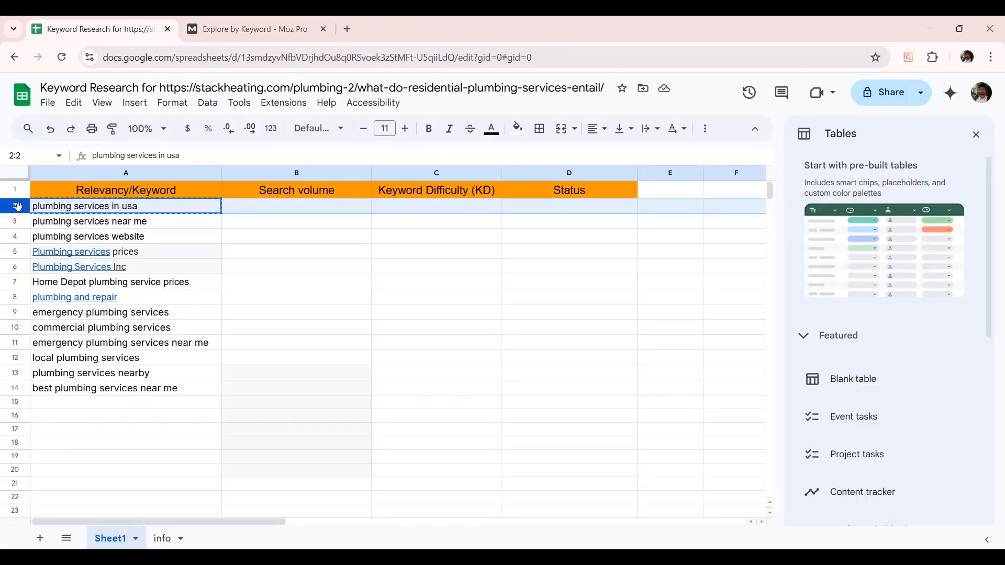
right_click(20, 206)
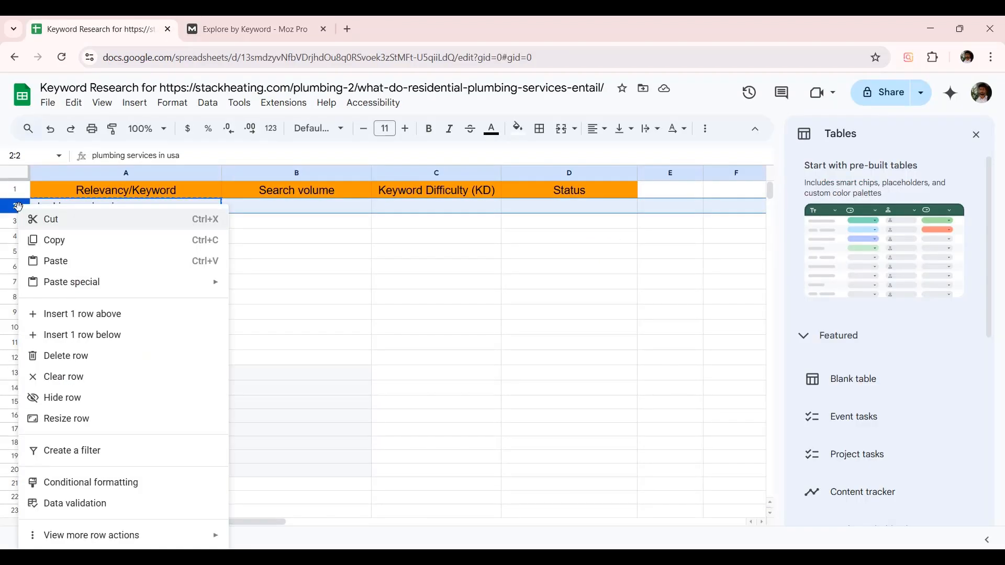
left_click(76, 366)
left_click(274, 317)
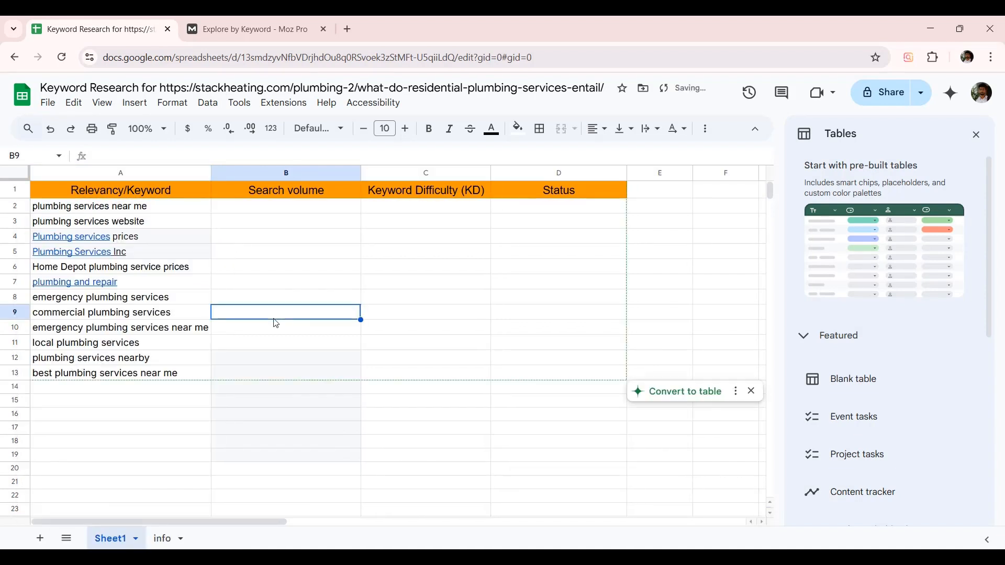
Step: Copy the keyword "plumbers near me" from Moz's top suggestions and paste it into cell A14 of the spreadsheet
left_click(187, 211)
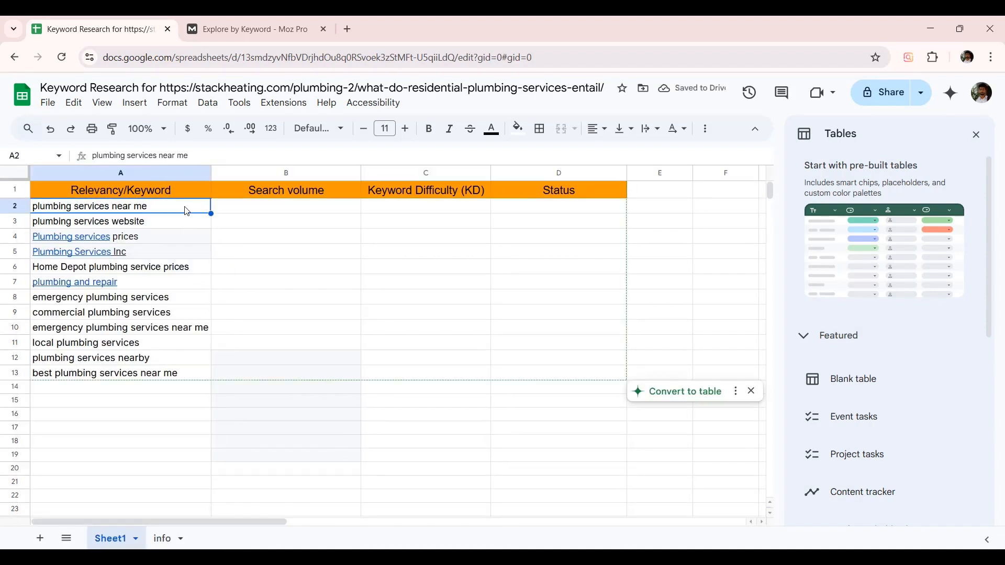
left_click(273, 24)
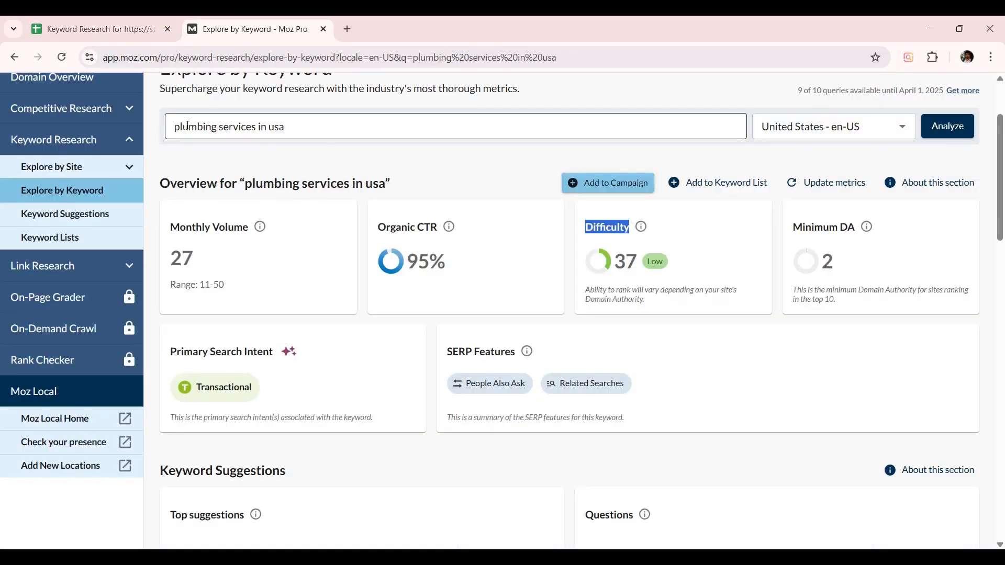
scroll(281, 154, "down", 6)
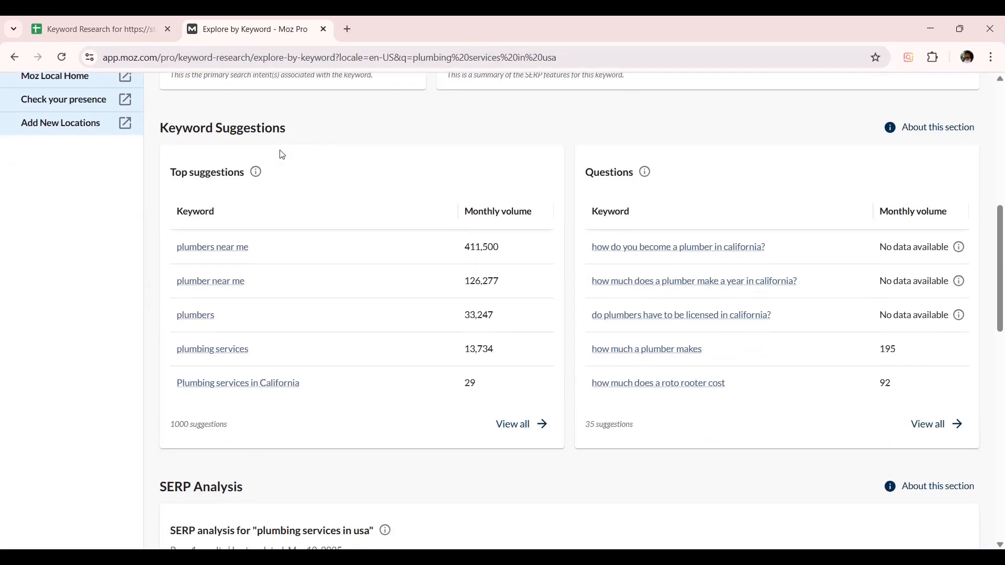
left_click(227, 255)
triple_click(227, 255)
key("ctrl+c")
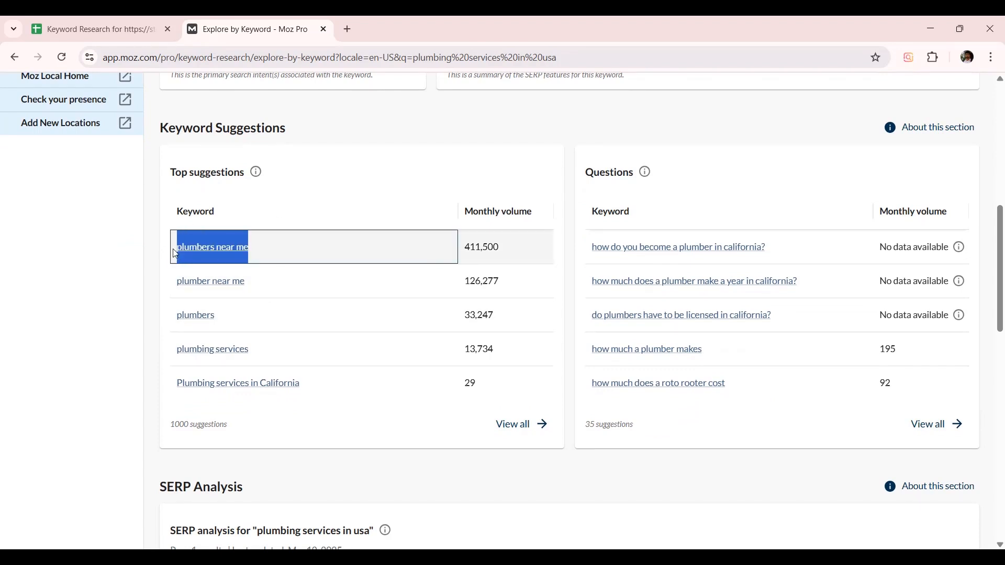
left_click(80, 29)
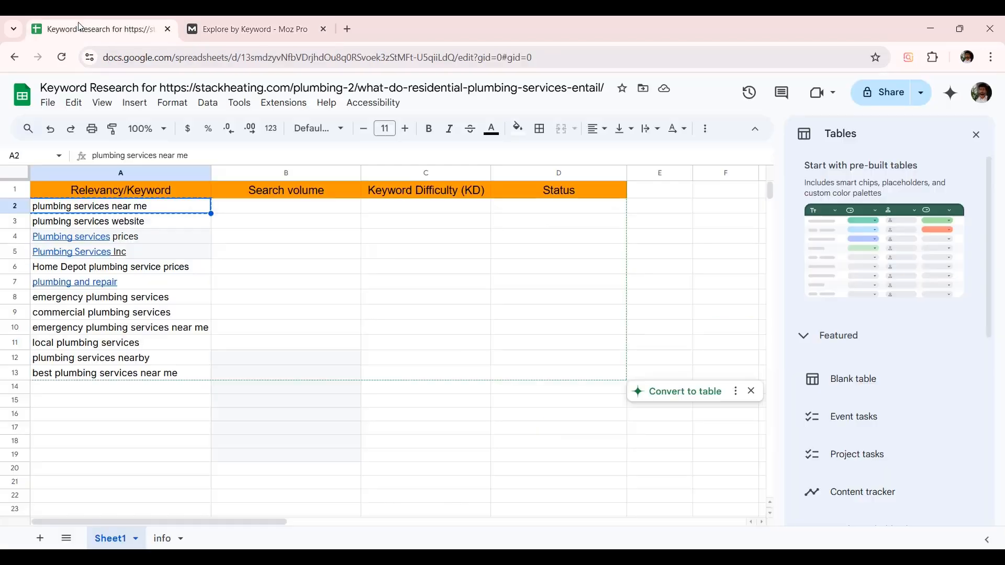
left_click(102, 390)
key("ctrl+v")
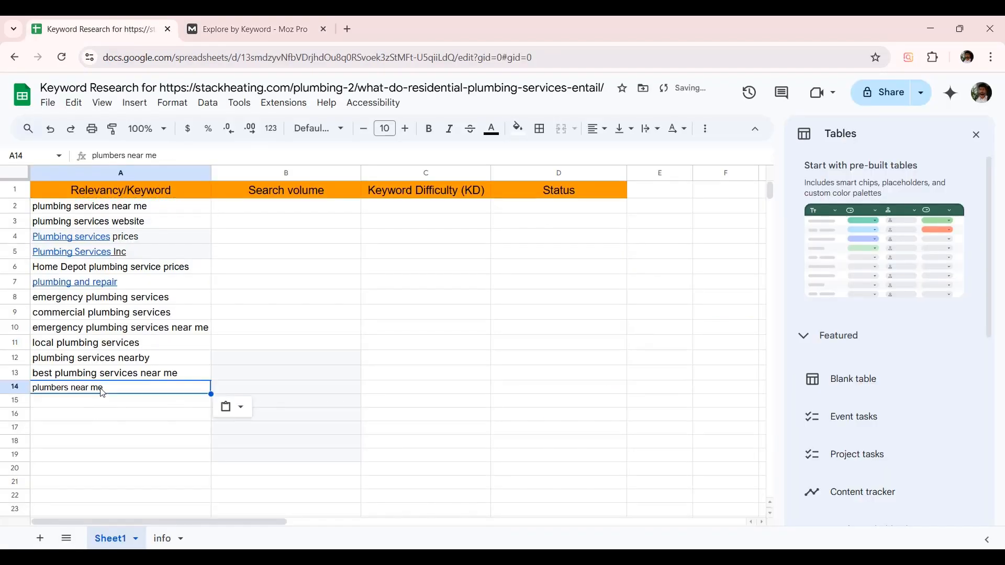
Step: Copy the keyword "plumber near me" from Moz's top suggestions and paste it into cell A15 of the spreadsheet
left_click(288, 18)
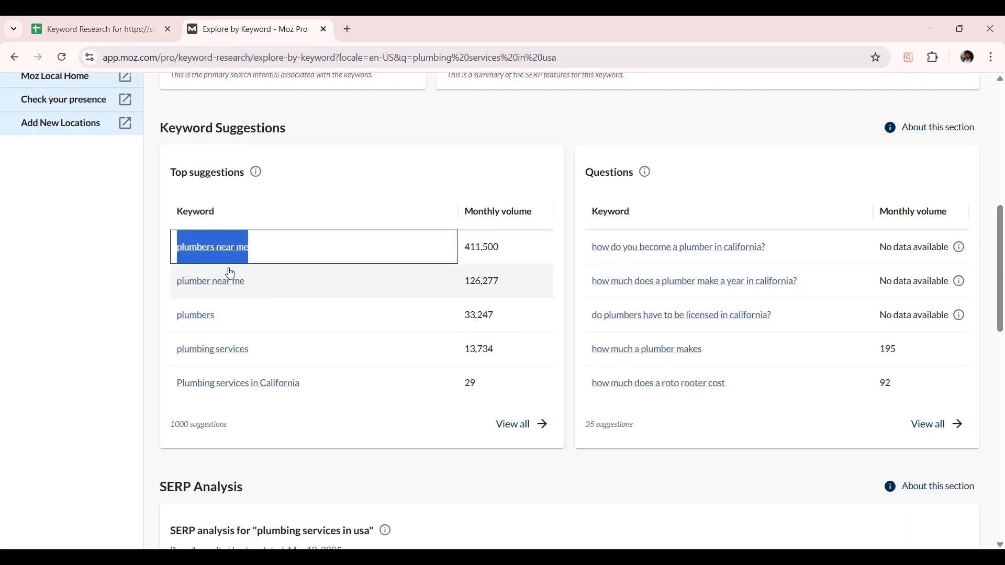
left_click_drag(259, 284, 177, 292)
key("ctrl+c")
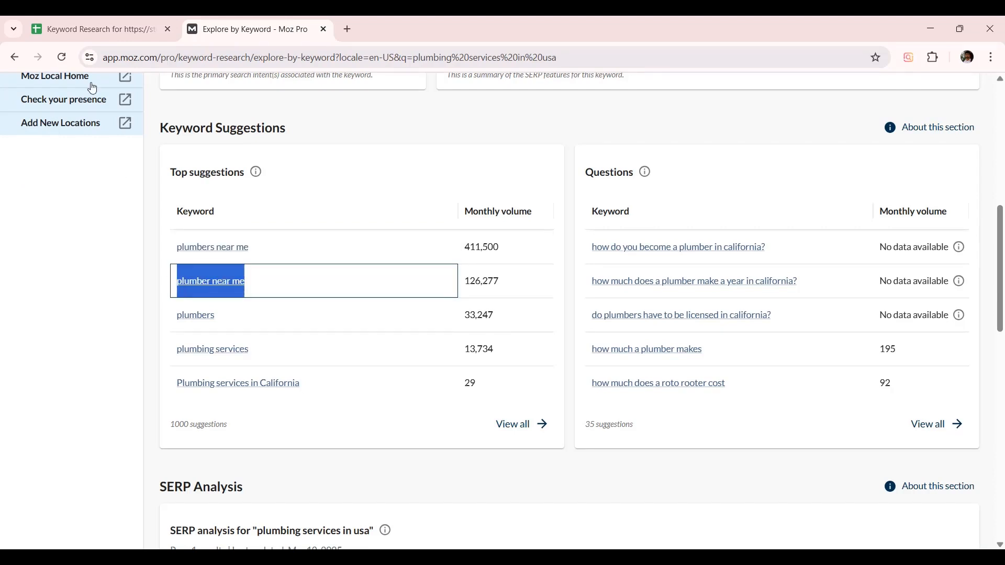
left_click(165, 21)
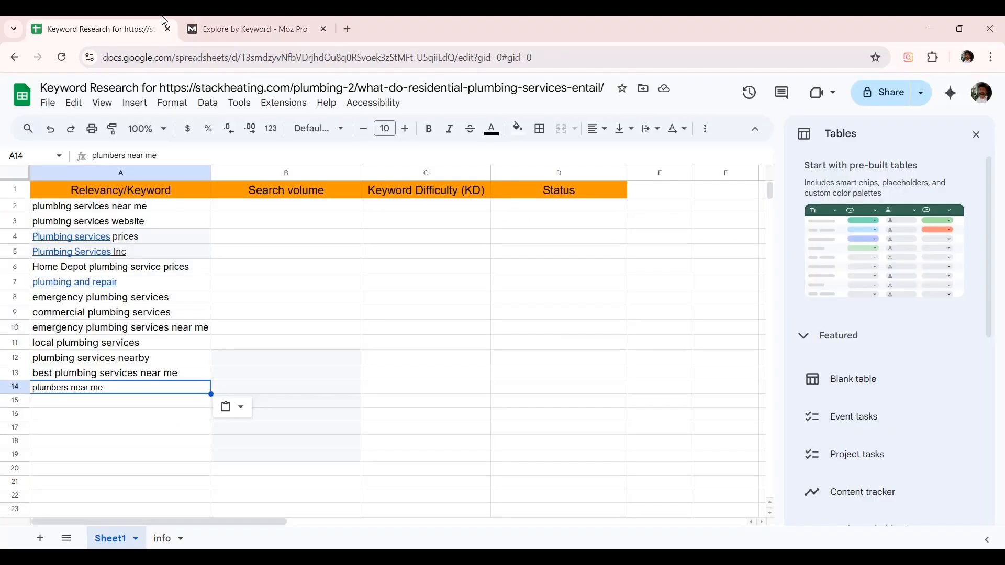
left_click(93, 410)
key("ctrl+v")
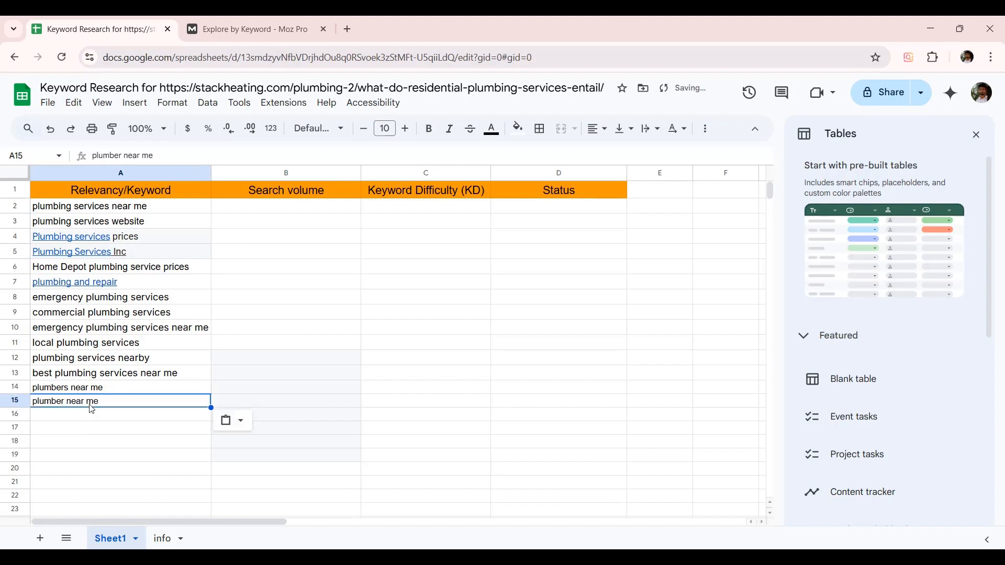
Step: Copy the keyword "plumbing services" from Moz's top suggestions and paste it into cell A16 of the spreadsheet
left_click(235, 21)
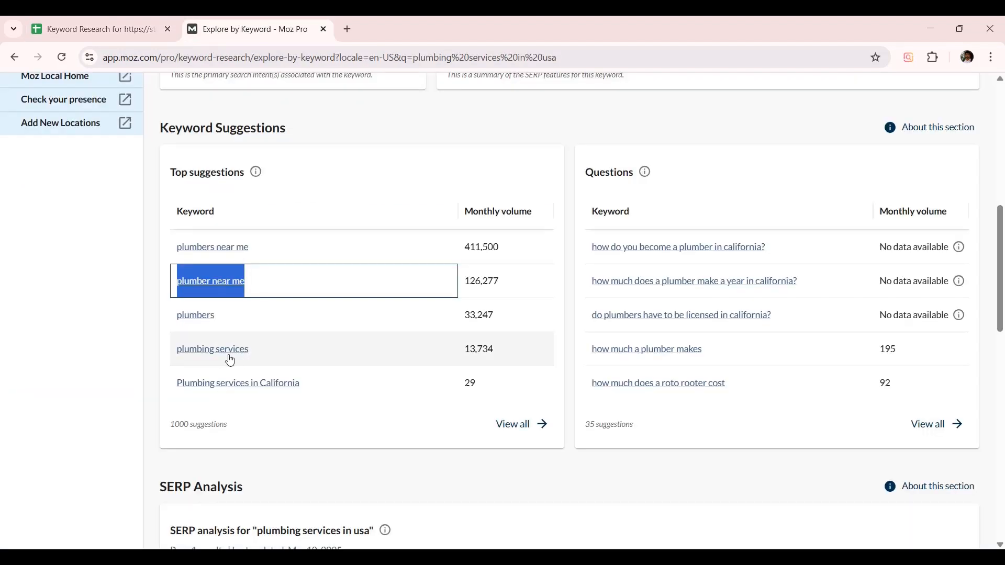
left_click_drag(258, 349, 181, 351)
key("ctrl+c")
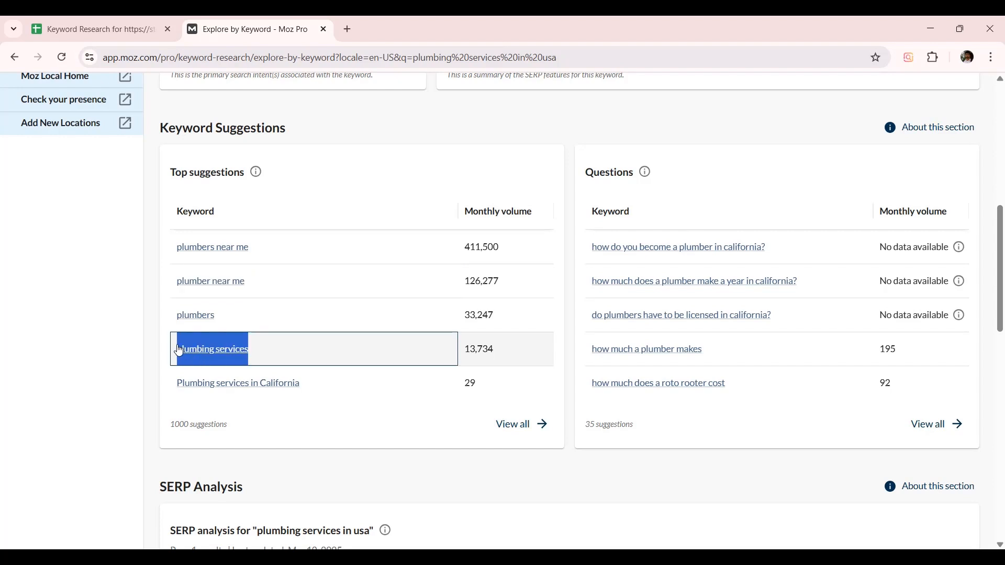
left_click(94, 29)
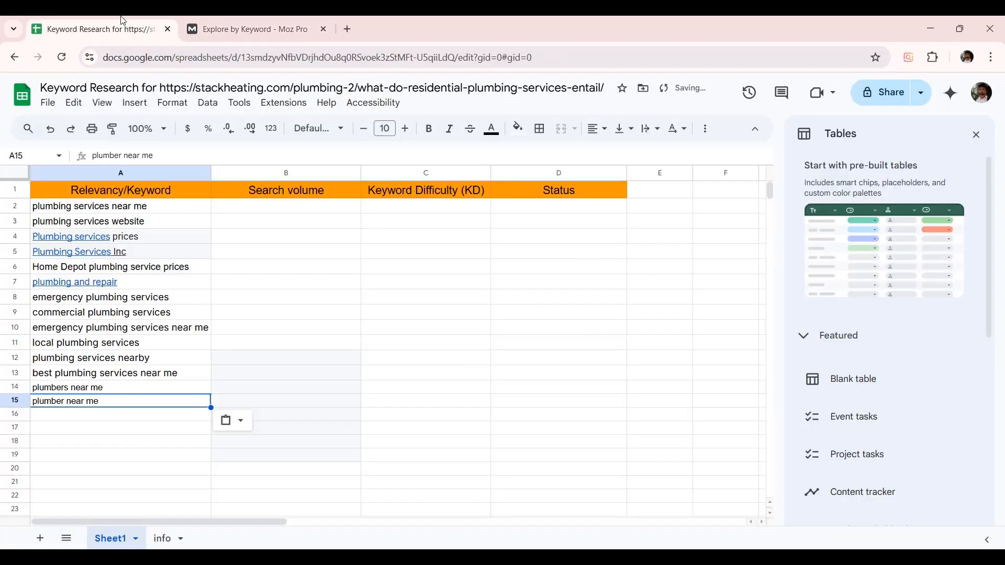
left_click(78, 418)
key("ctrl+v")
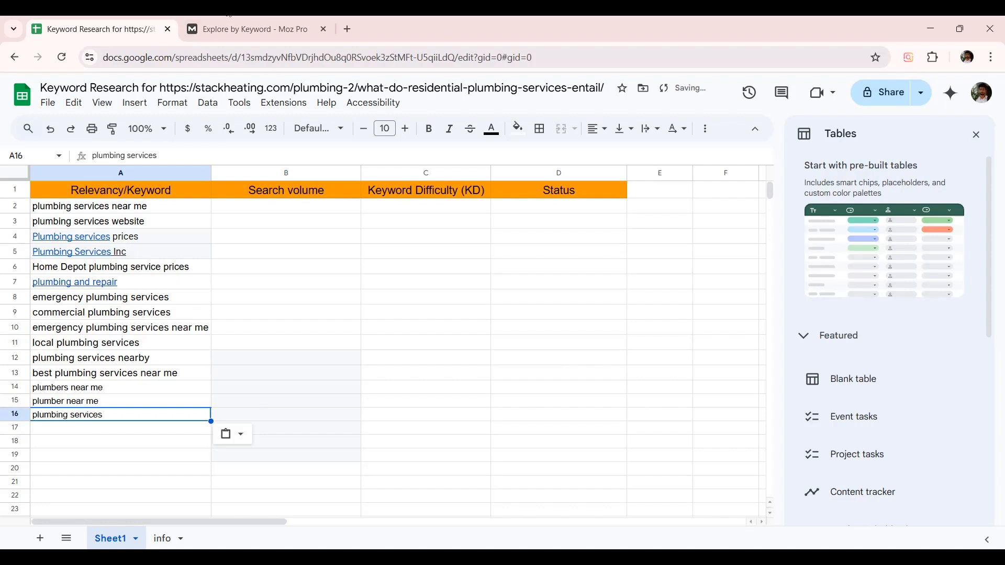
Step: Copy the keyword "plumbing services near me" from spreadsheet cell A2 and analyze it in Moz Keyword Explorer for United States - en-US
left_click(249, 22)
scroll(293, 168, "up", 7)
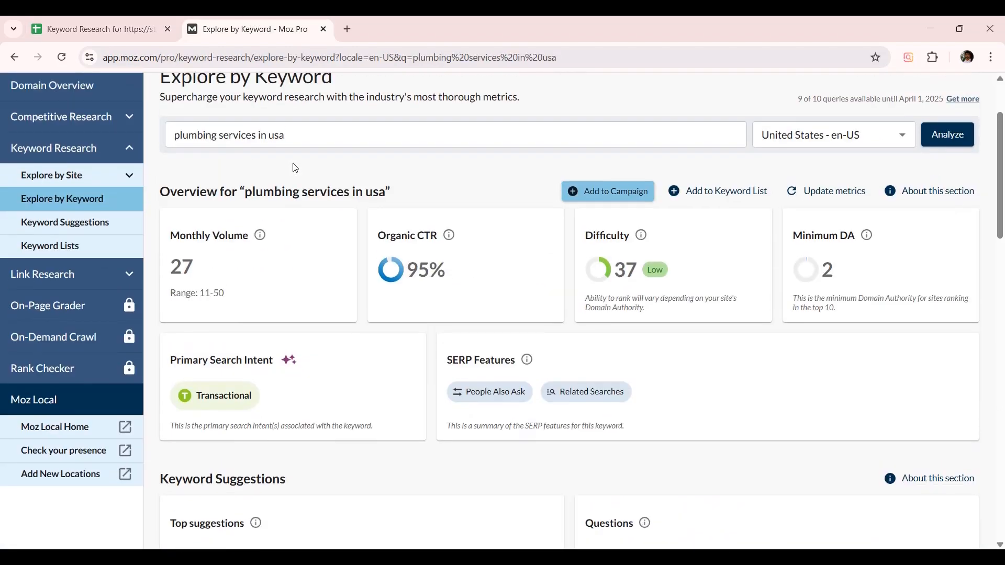
left_click(143, 16)
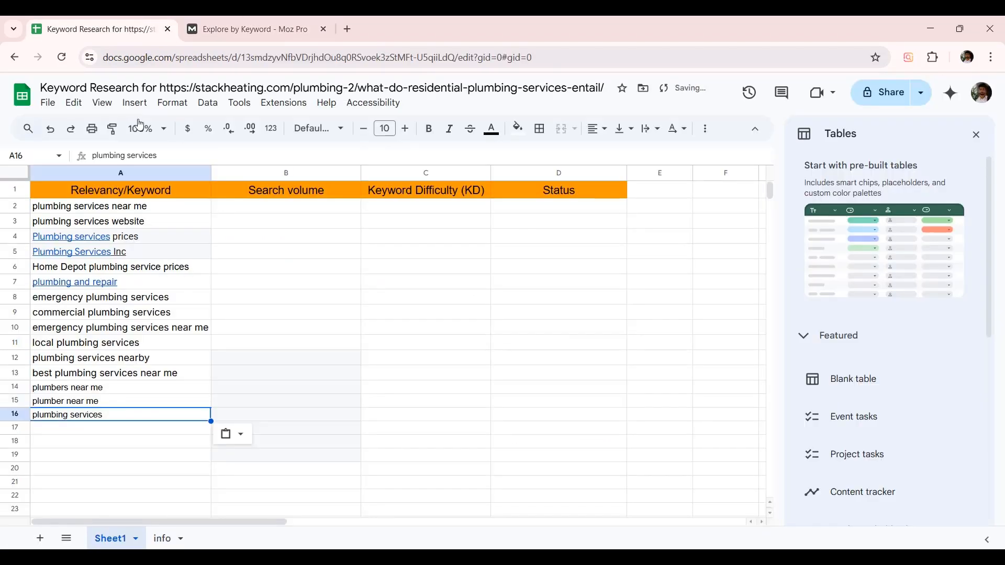
left_click(167, 212)
left_click(232, 21)
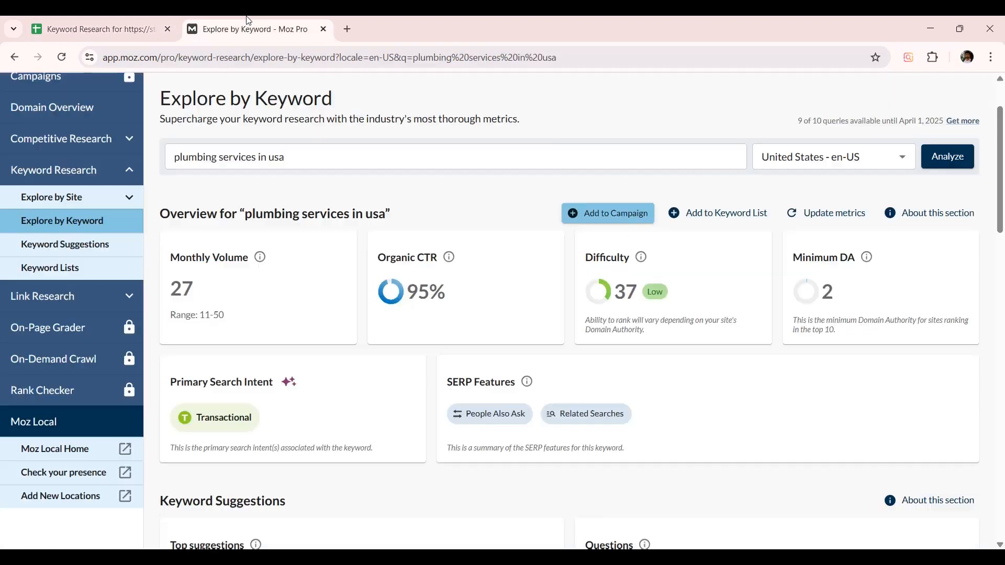
left_click_drag(298, 157, 167, 164)
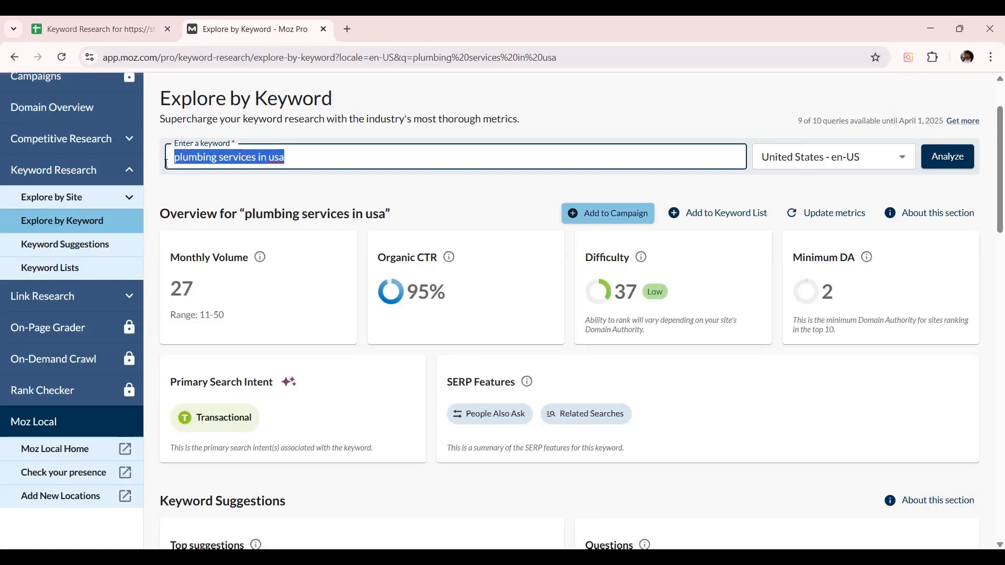
key("BackSpace")
type("plumbing services near me")
scroll(844, 250, "up", 2)
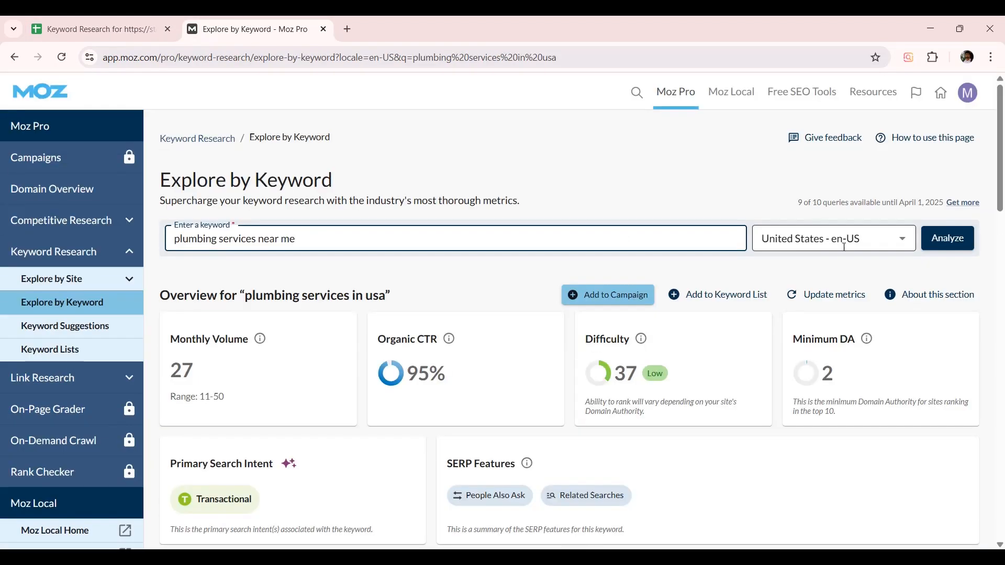
left_click(948, 240)
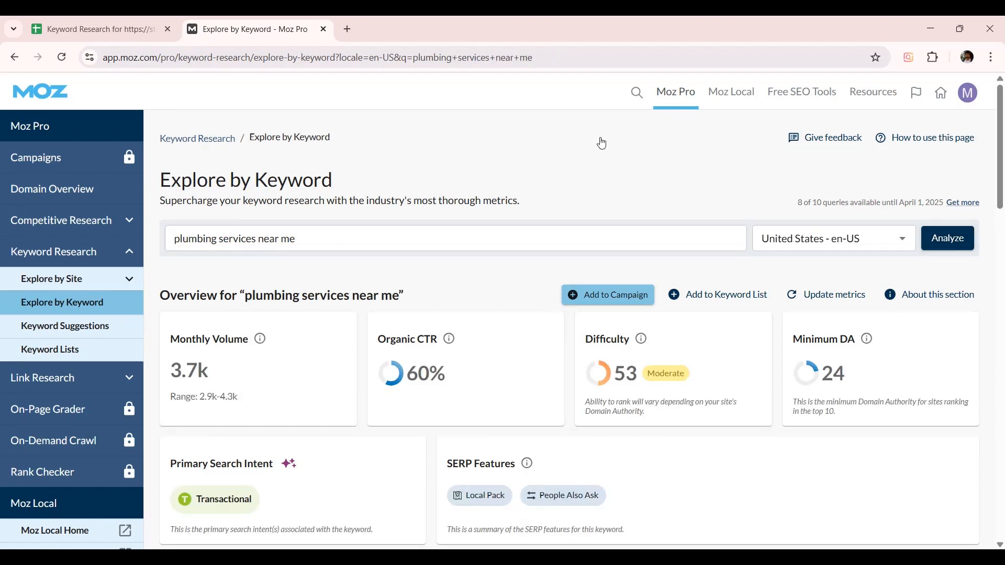
Step: Copy the monthly volume 3.7k from the Moz overview and paste it into search volume cell B2 of the spreadsheet
scroll(602, 142, "down", 1)
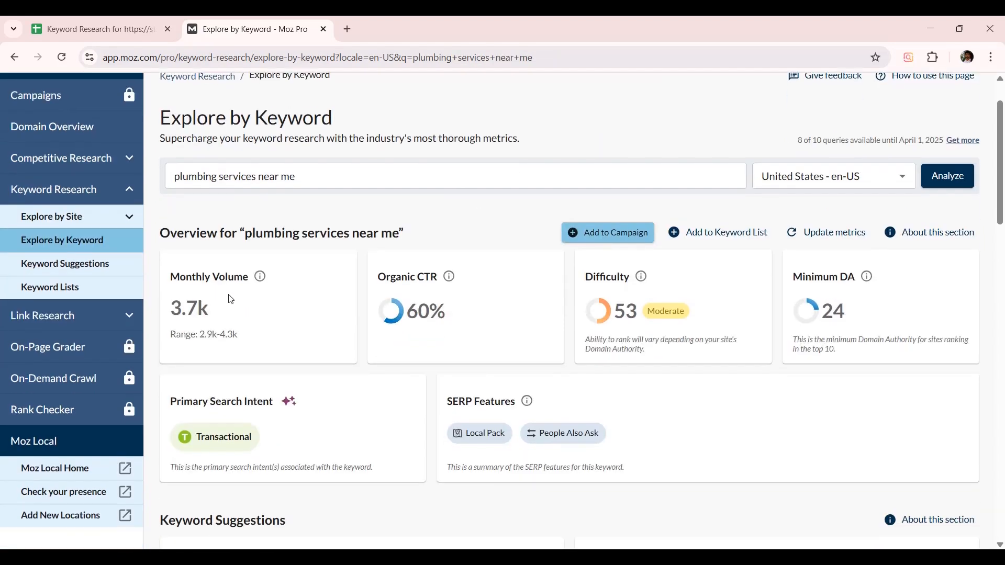
left_click_drag(207, 307, 173, 308)
key("ctrl+c")
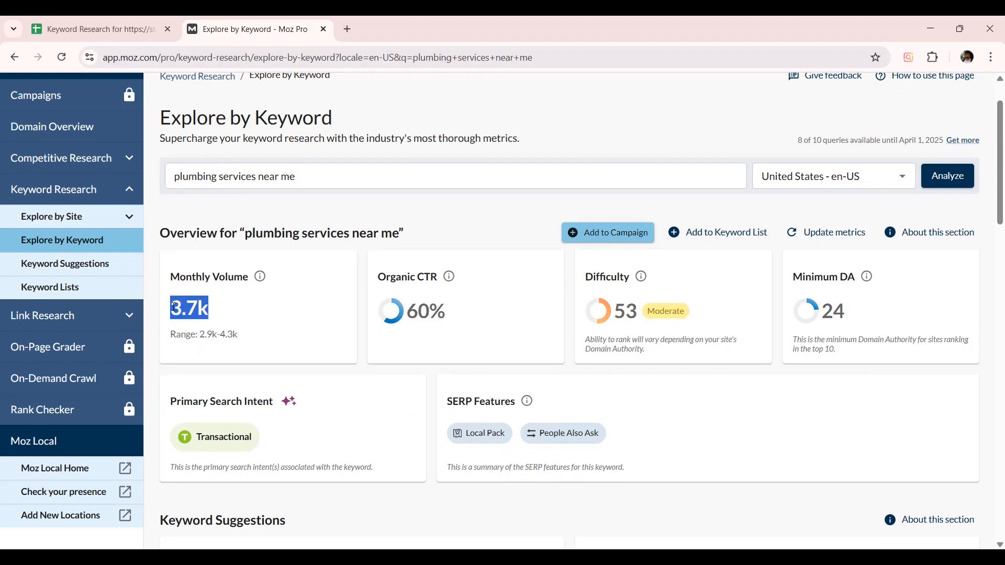
left_click(98, 23)
left_click(233, 213)
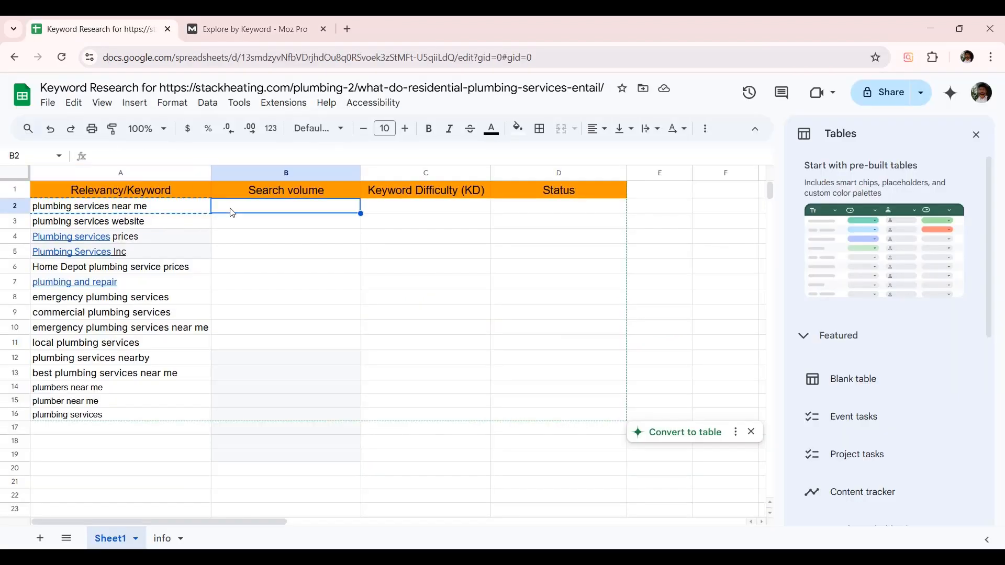
key("ctrl+v")
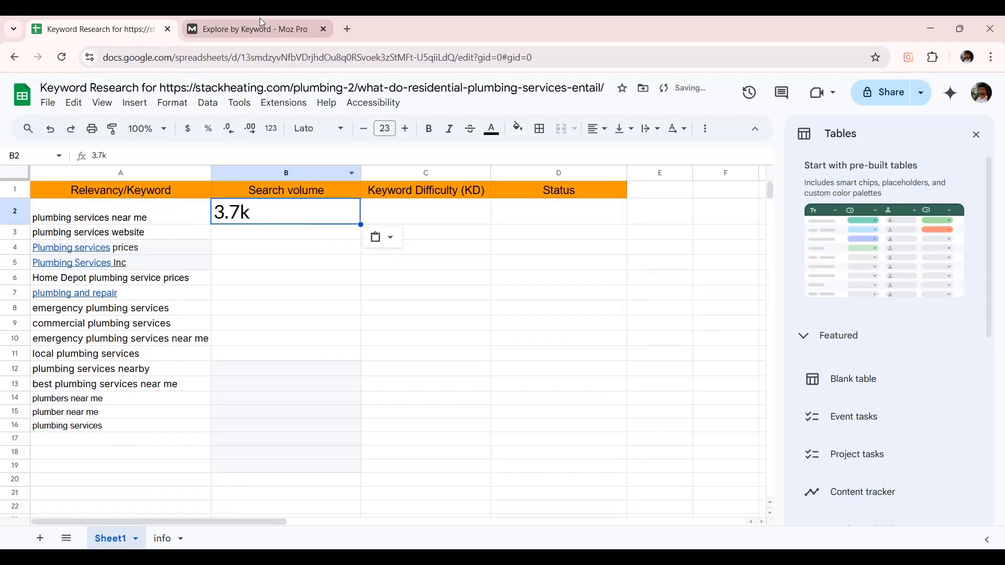
Step: Check the keyword's difficulty in Moz and enter 53 in keyword difficulty cell C2 of the spreadsheet
left_click(262, 24)
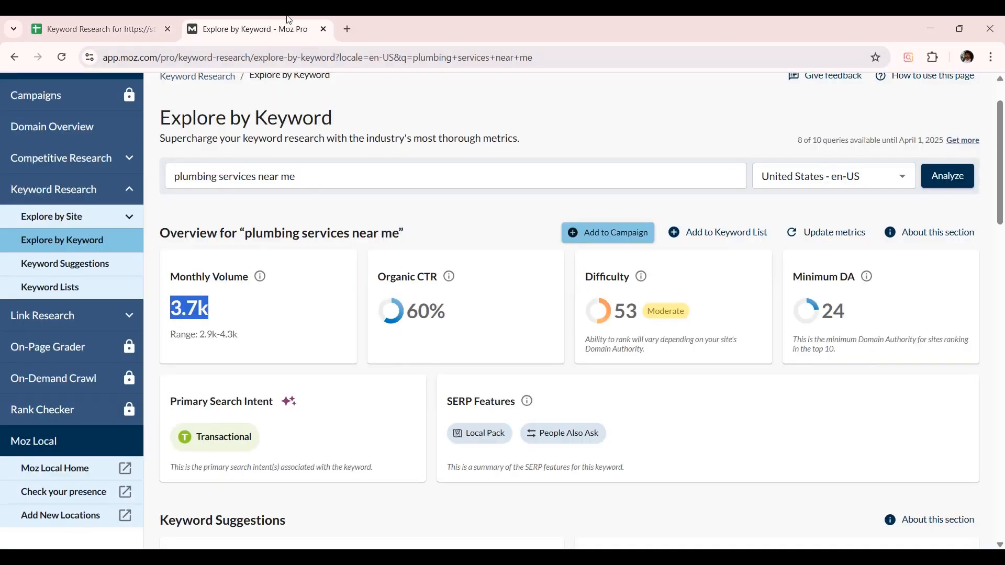
left_click(128, 24)
left_click(461, 219)
type("53")
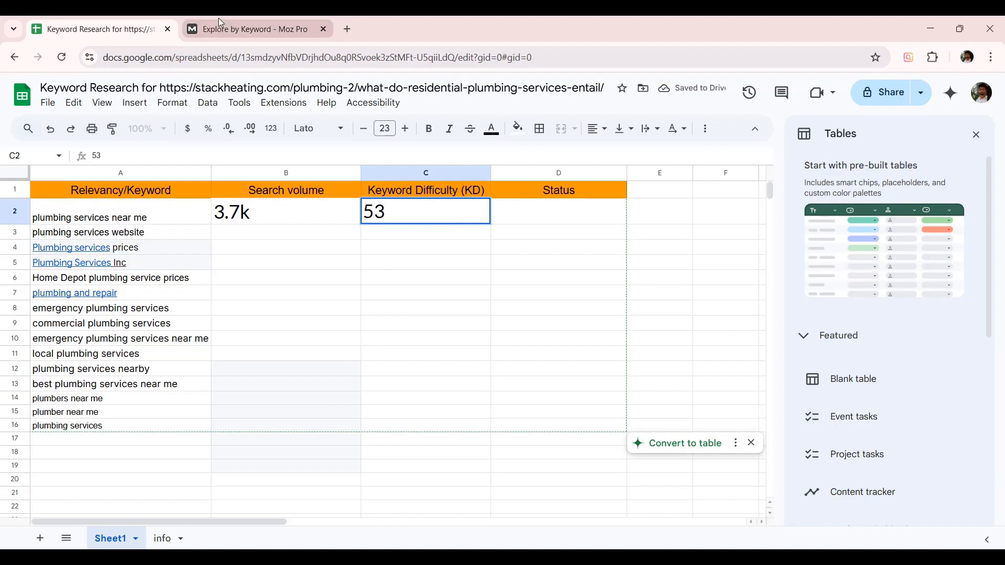
Step: Review Moz's top suggestions for "plumbing services near me" and compare them with the keyword list in the spreadsheet
left_click(219, 18)
left_click(267, 309)
scroll(267, 311, "down", 7)
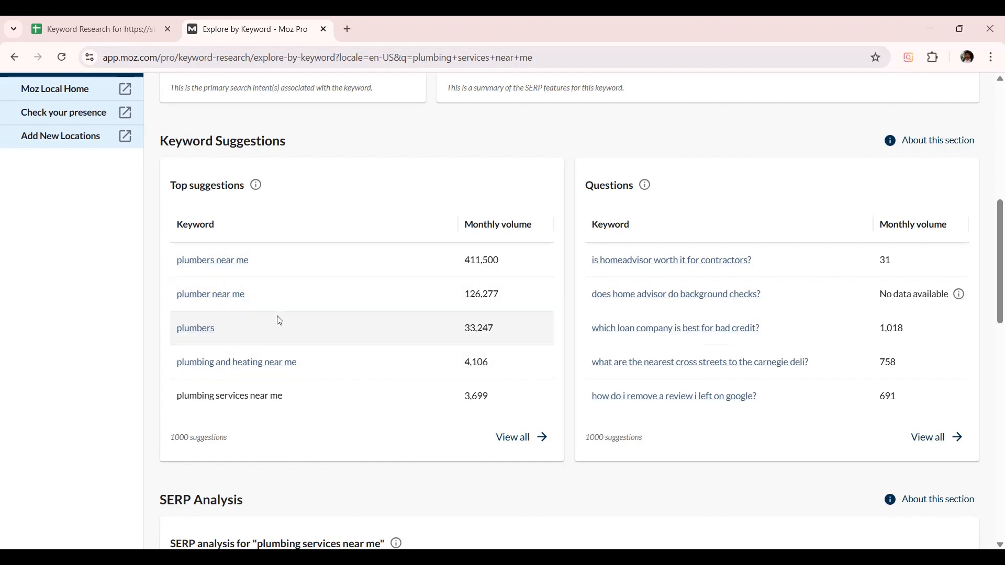
scroll(278, 321, "up", 8)
left_click(96, 23)
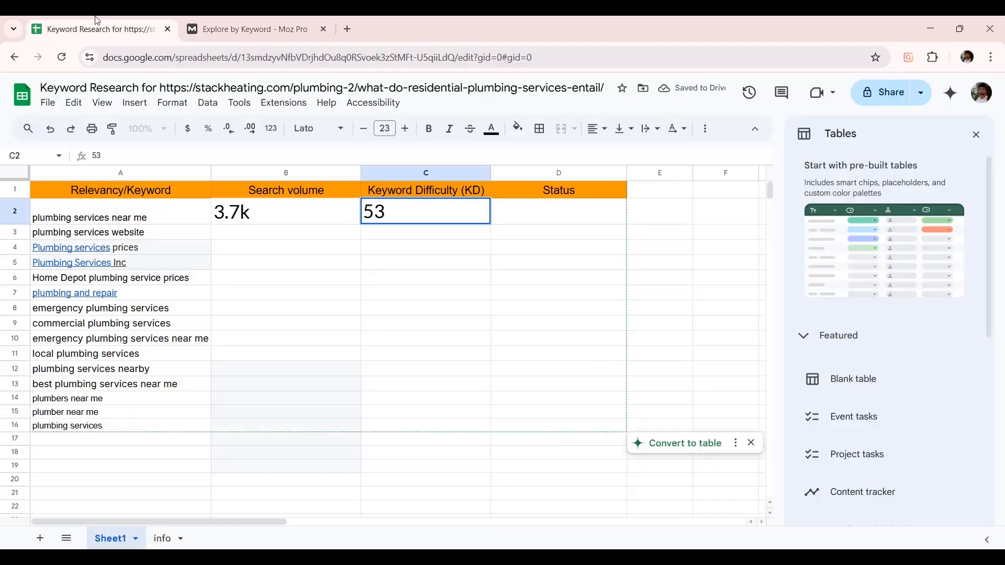
left_click(281, 313)
left_click_drag(163, 216, 142, 436)
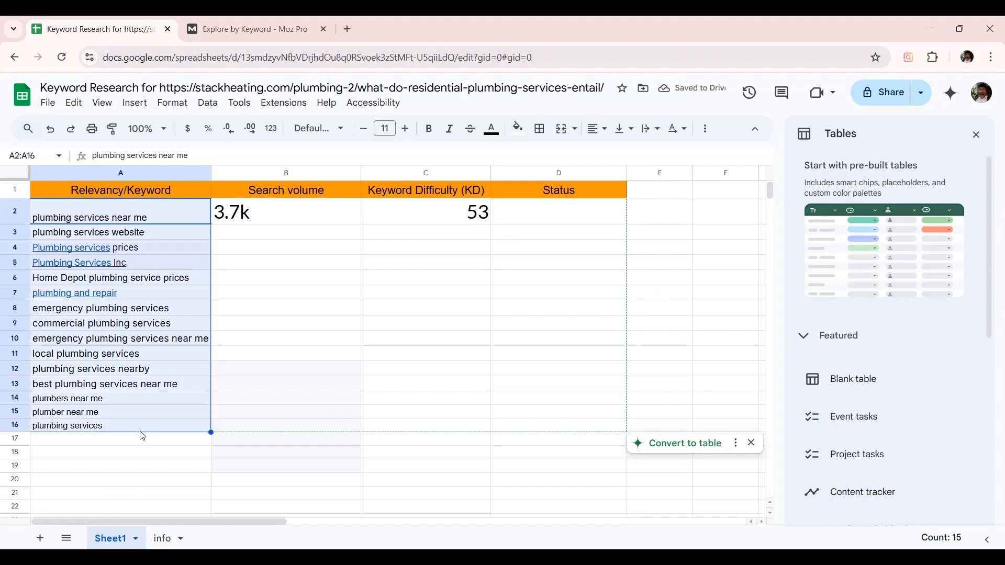
left_click(293, 300)
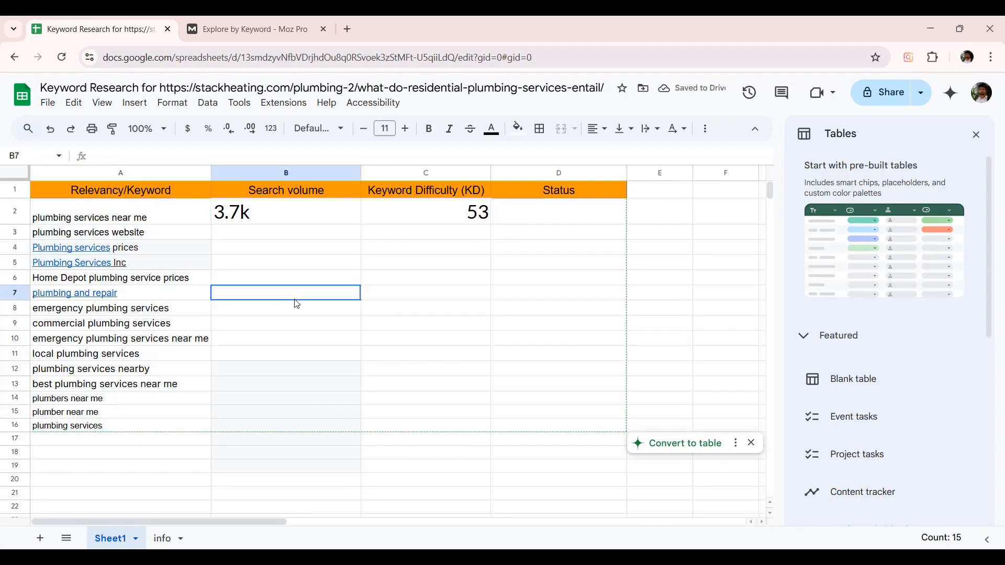
Step: Analyze the keyword "plumbing services website" from spreadsheet cell A3 in Moz Keyword Explorer and check its monthly volume and difficulty
left_click(200, 237)
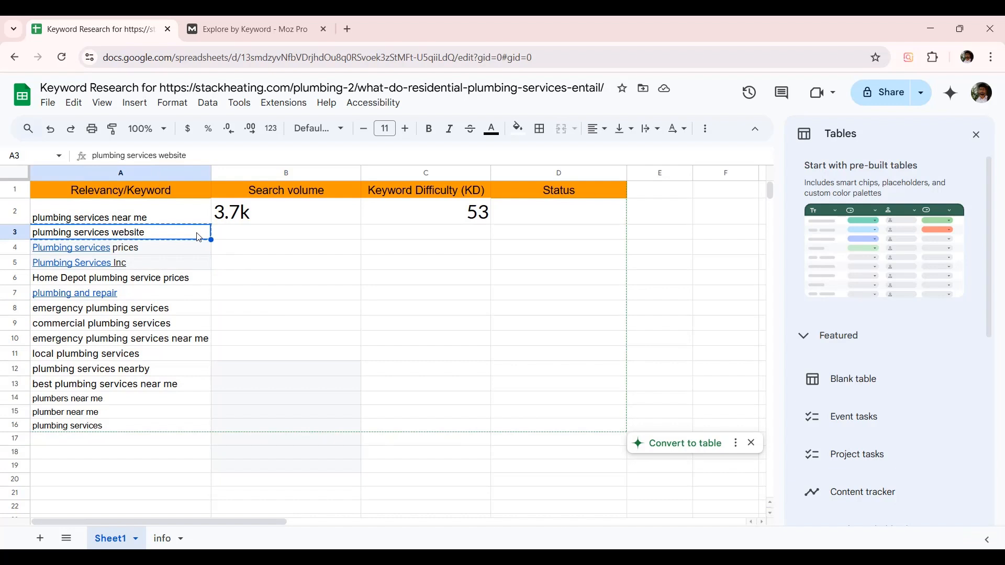
left_click(247, 26)
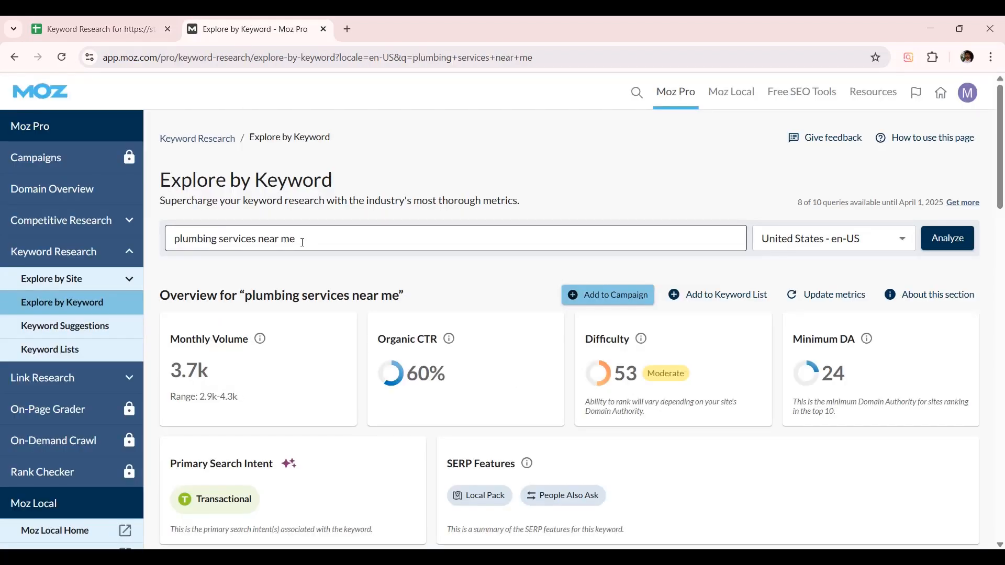
left_click_drag(302, 243, 167, 242)
type("plumbing services website")
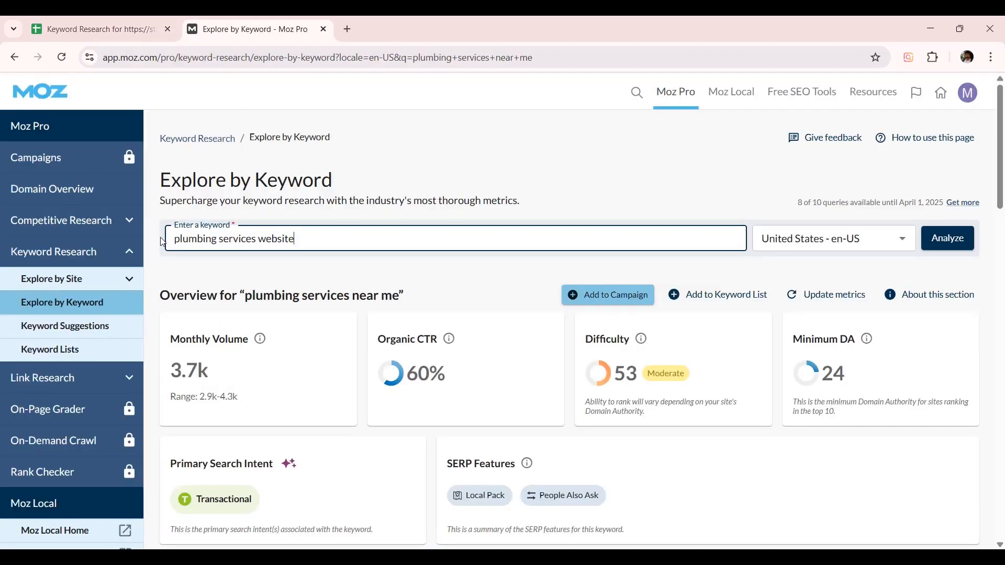
left_click(937, 240)
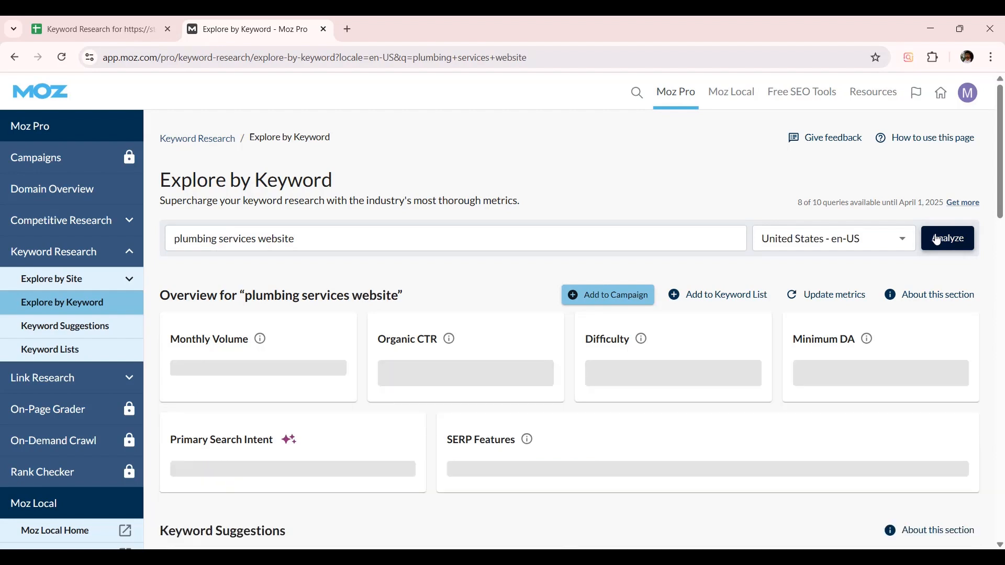
scroll(376, 287, "down", 1)
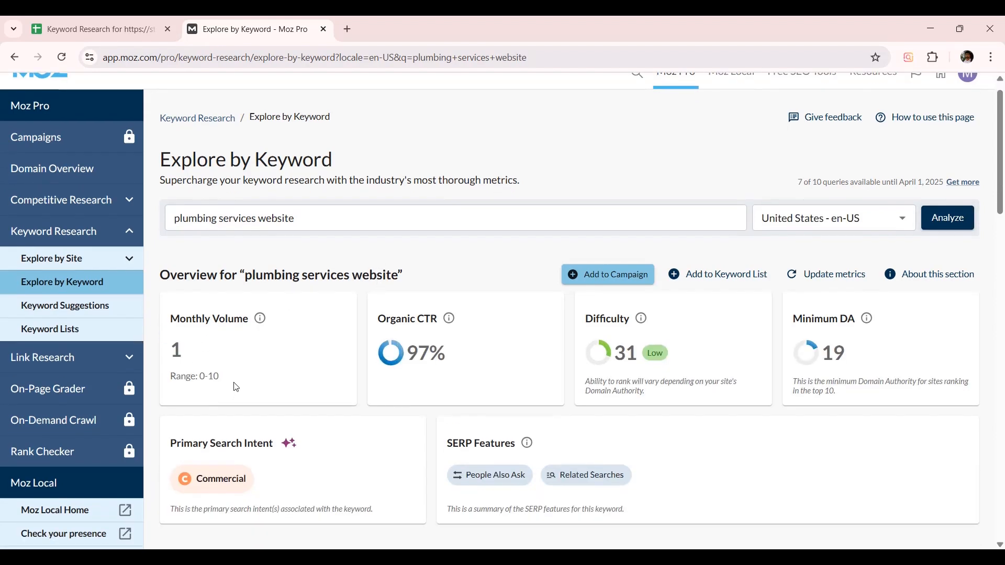
Step: Return to the spreadsheet and delete row 3, which holds the keyword "plumbing services website"
left_click(120, 21)
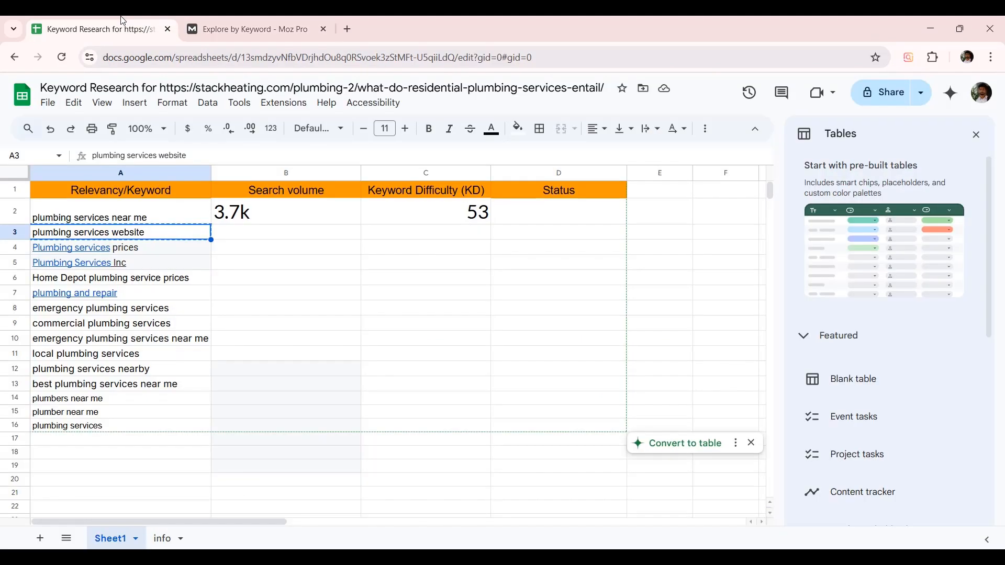
left_click(26, 235)
right_click(26, 236)
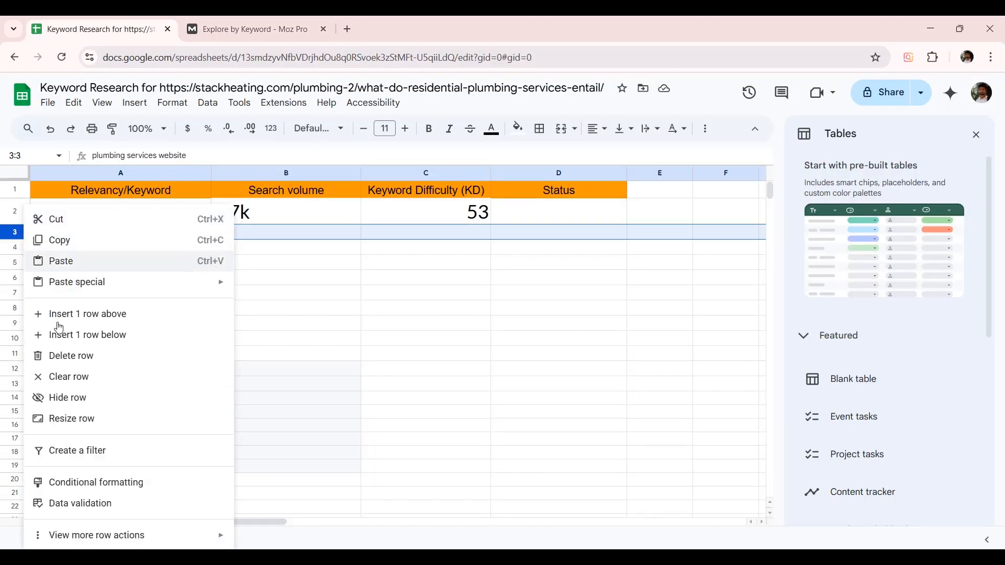
left_click(69, 358)
left_click(260, 324)
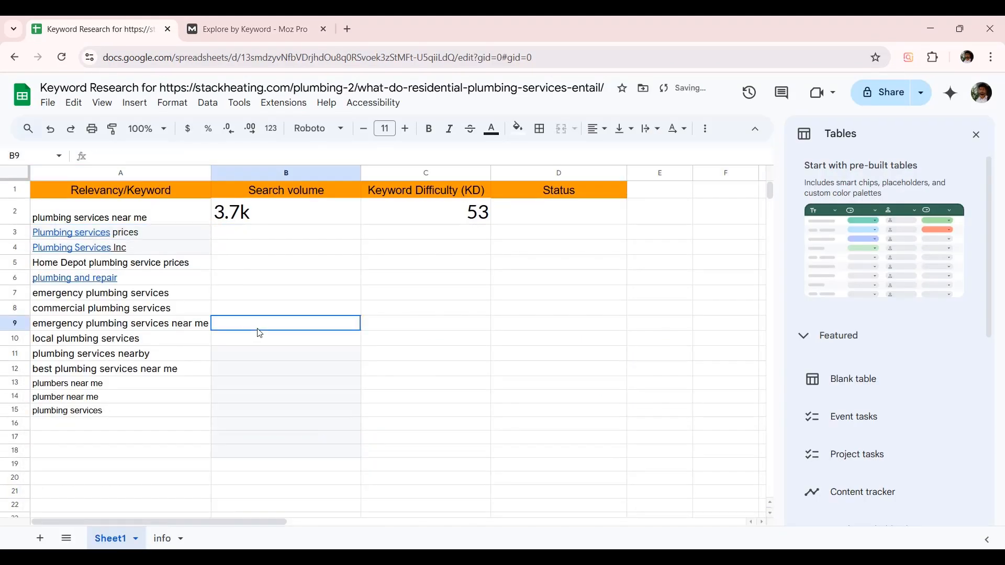
Step: Analyze the keyword "Plumbing services prices" from spreadsheet cell A3 in Moz Keyword Explorer and check its monthly volume and difficulty
left_click(177, 238)
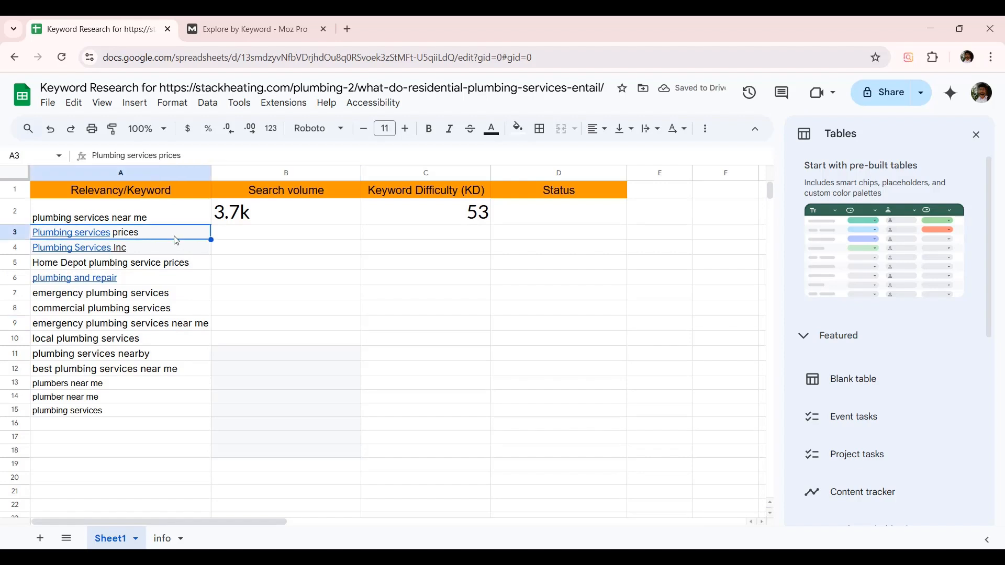
left_click(218, 18)
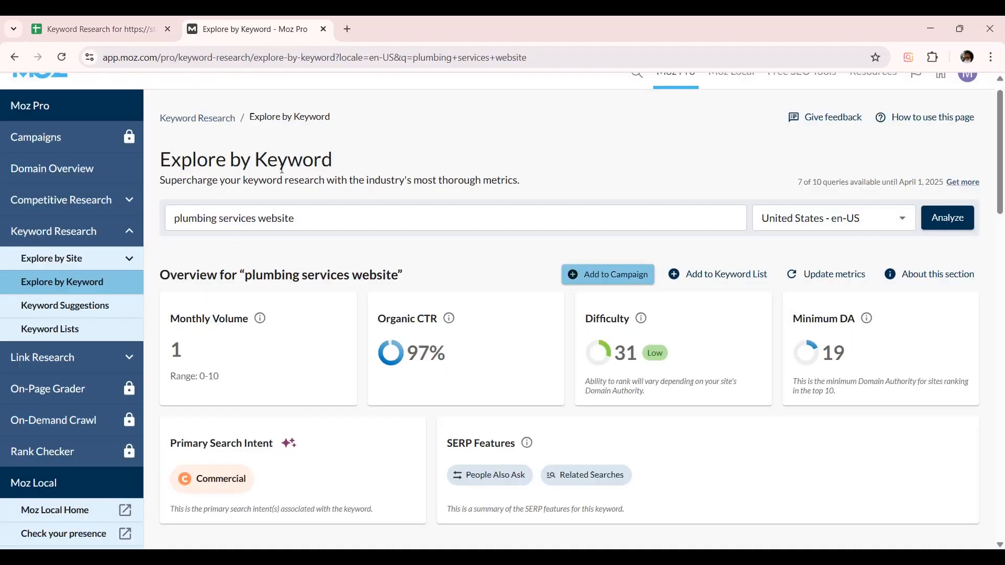
left_click_drag(304, 218, 155, 216)
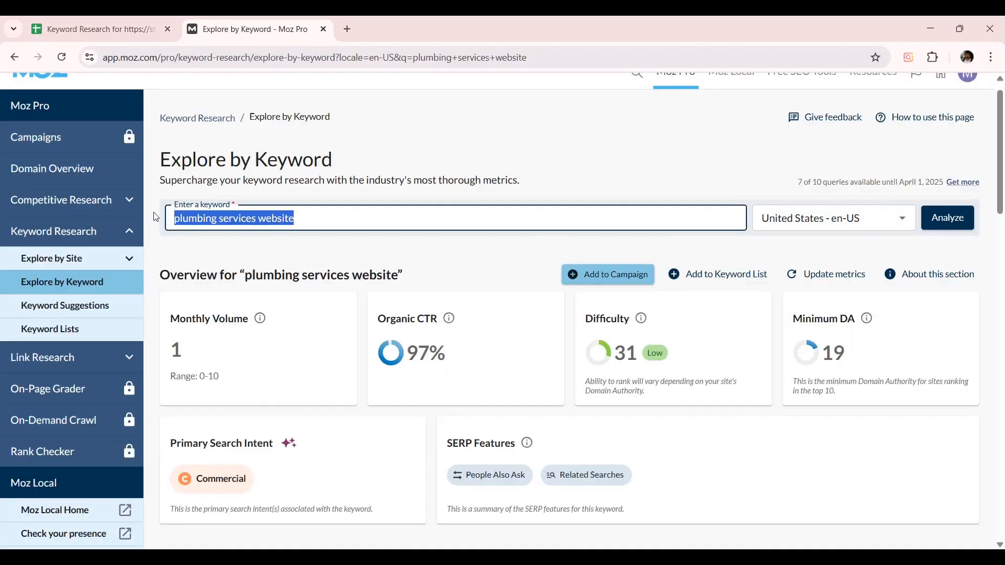
type("Plumbing services prices")
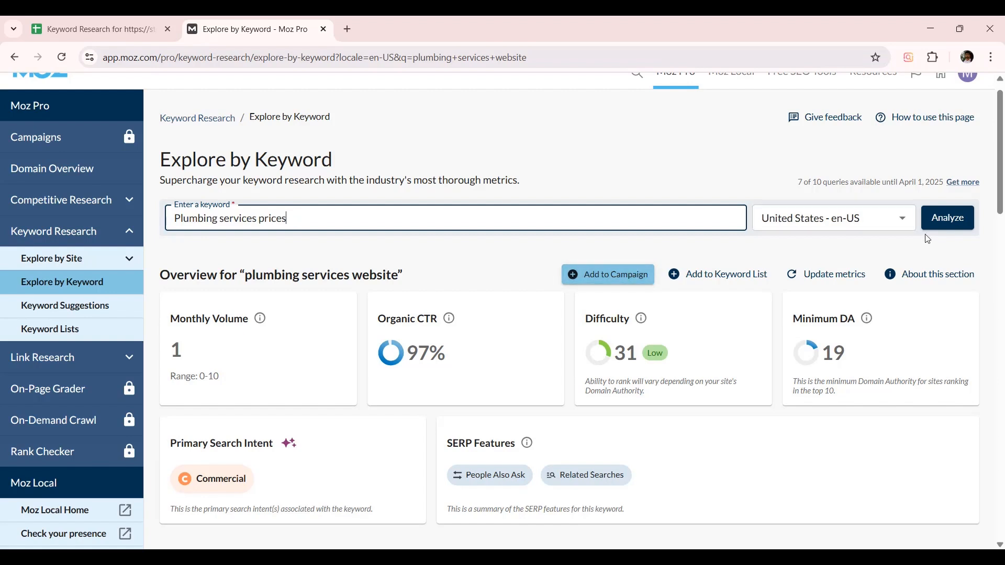
left_click(935, 217)
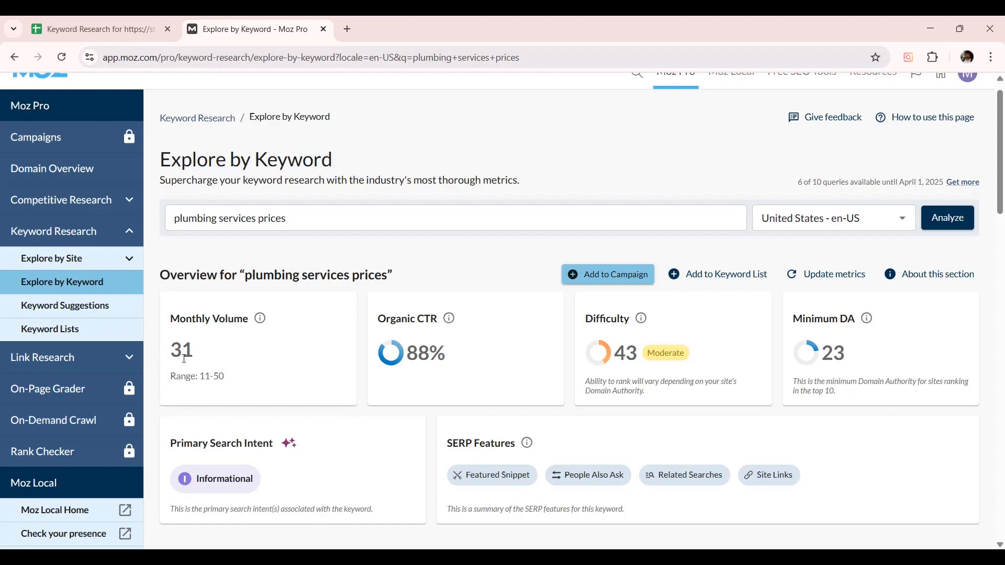
Step: Return to the spreadsheet and delete row 3, which holds the keyword "Plumbing services prices"
left_click(94, 29)
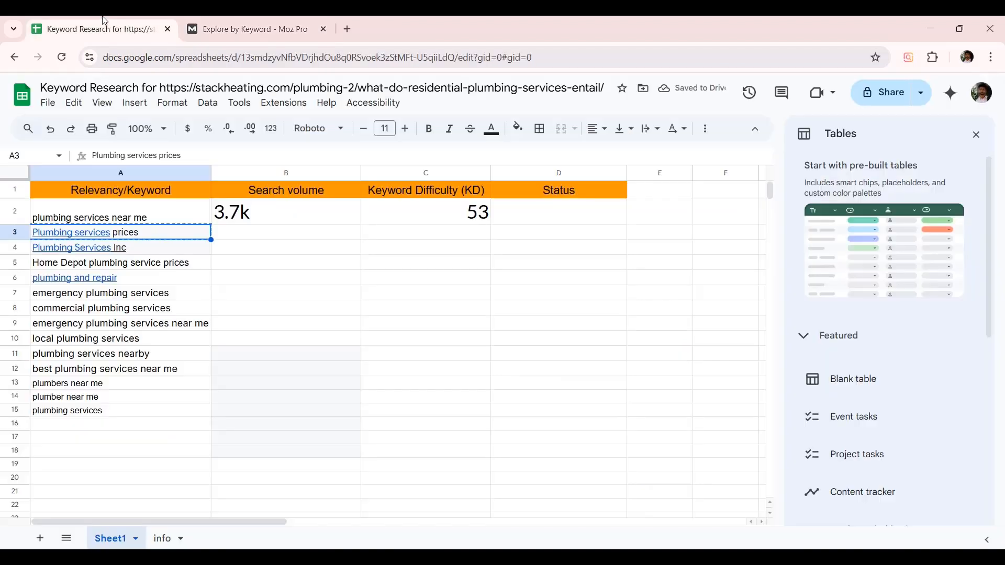
left_click(24, 236)
right_click(19, 232)
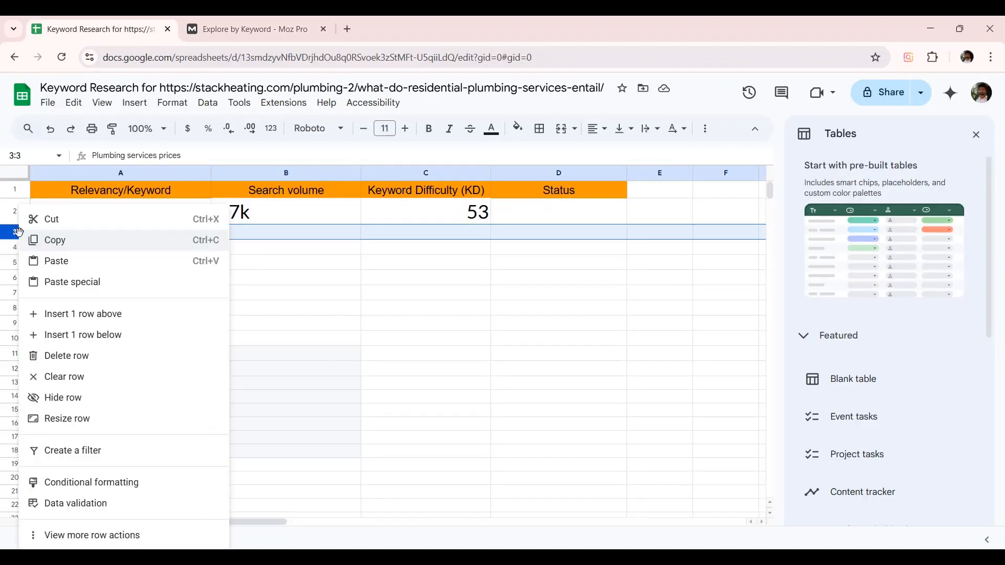
left_click(77, 356)
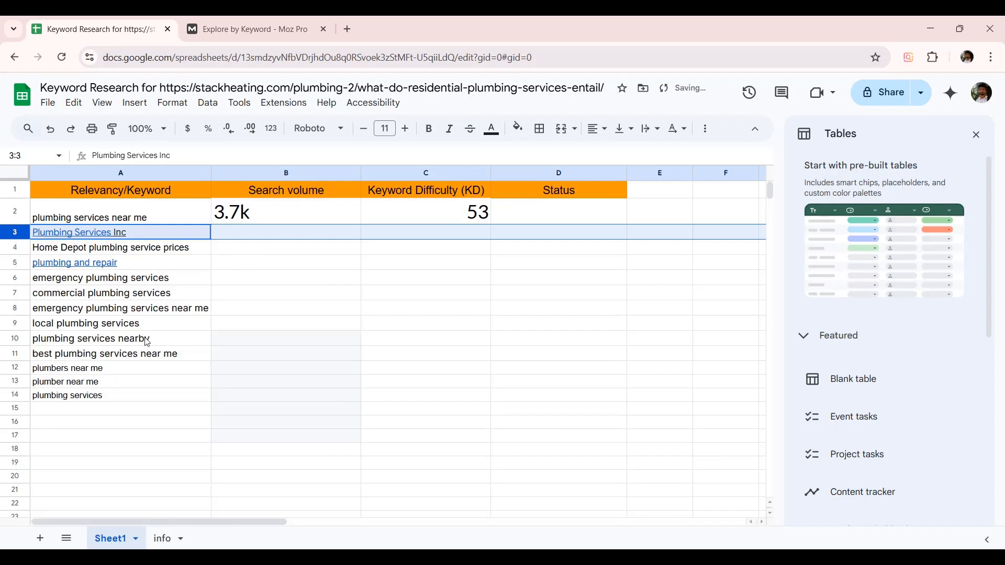
left_click(255, 341)
Step: Analyze the keyword "Plumbing Services Inc" from spreadsheet cell A3 in Moz Keyword Explorer and check its monthly volume and difficulty
left_click(180, 234)
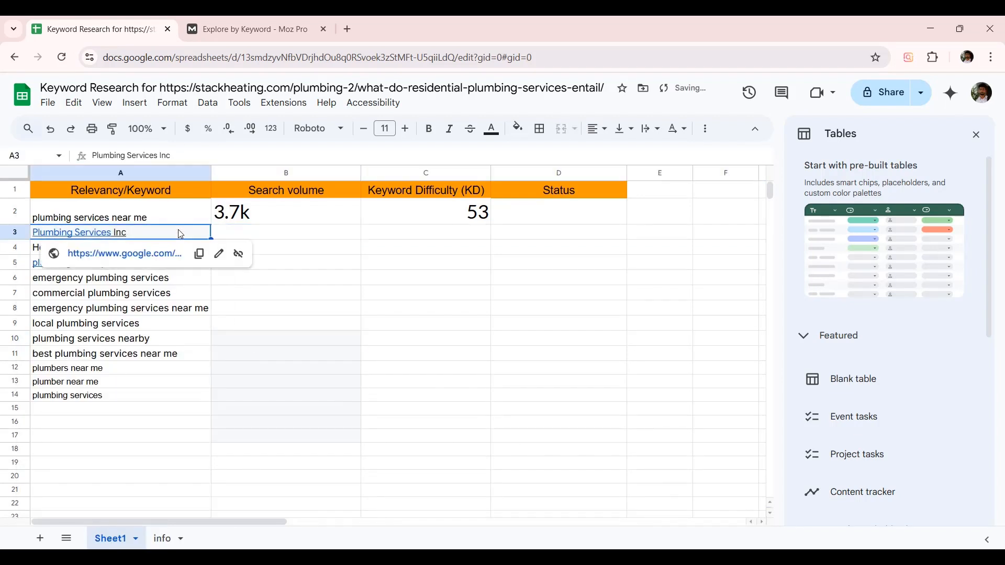
left_click(235, 29)
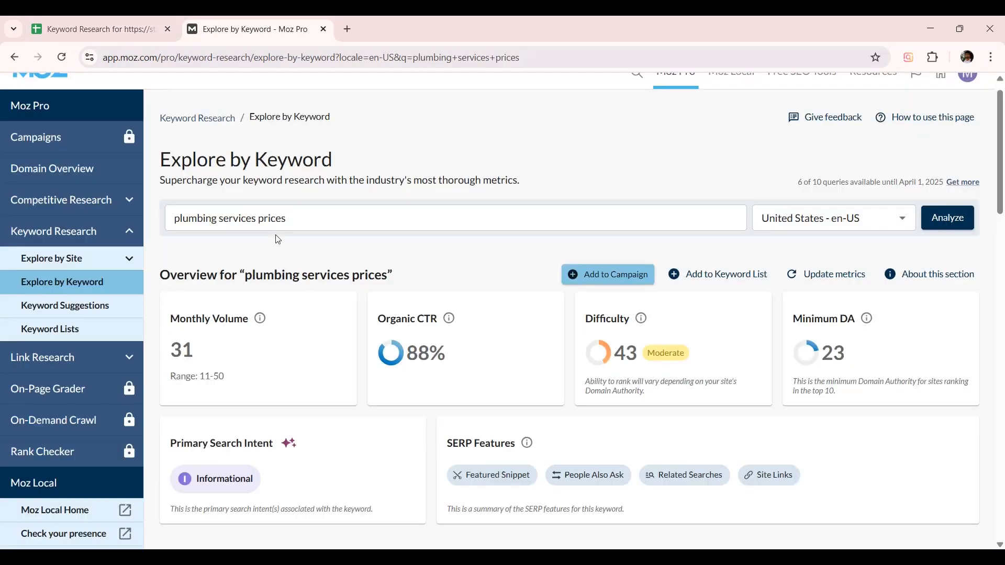
left_click_drag(287, 220, 159, 232)
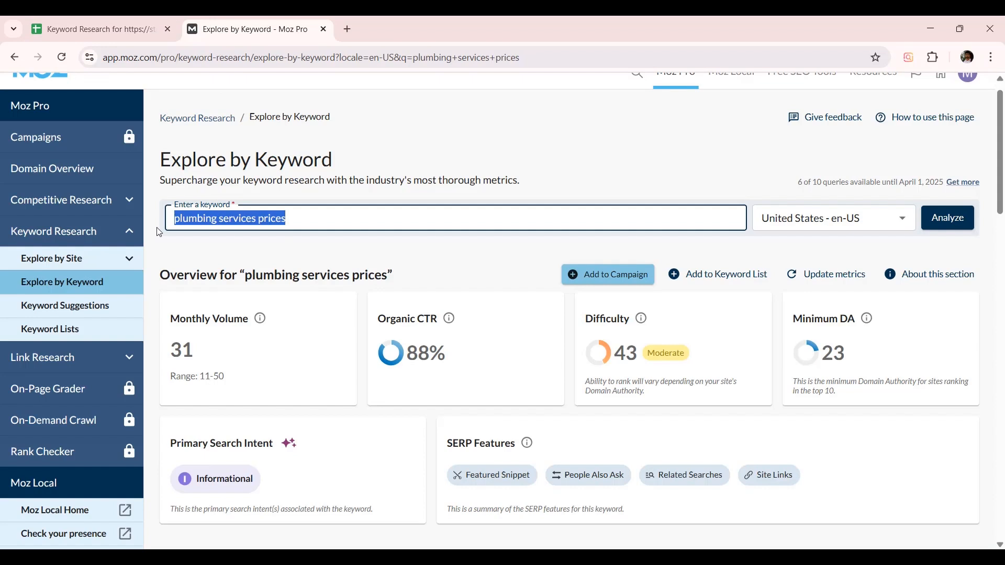
type("Plumbing Services Inc")
left_click(926, 232)
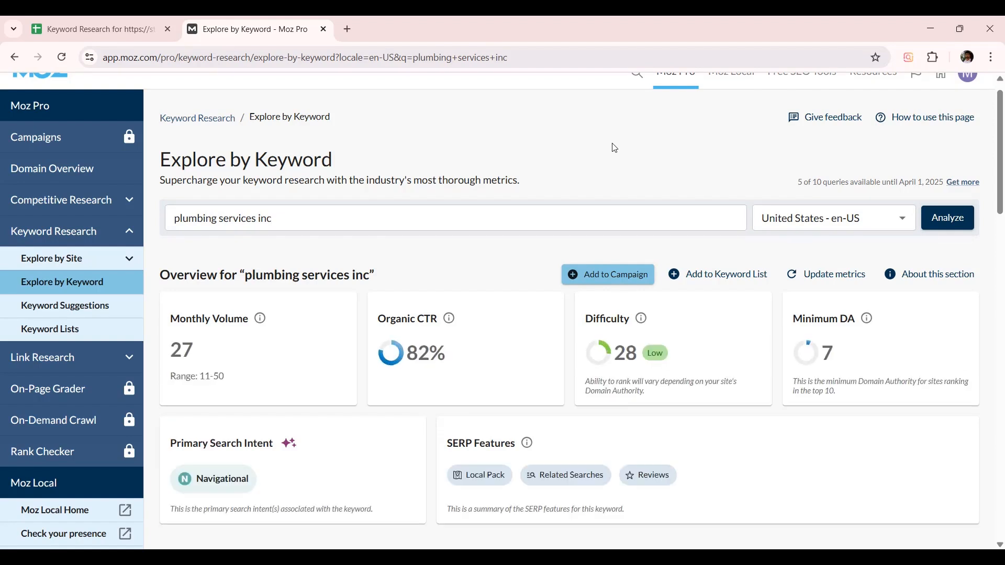
Step: Return to the spreadsheet and delete row 3, which holds the keyword "Plumbing Services Inc"
left_click(13, 29)
left_click(71, 20)
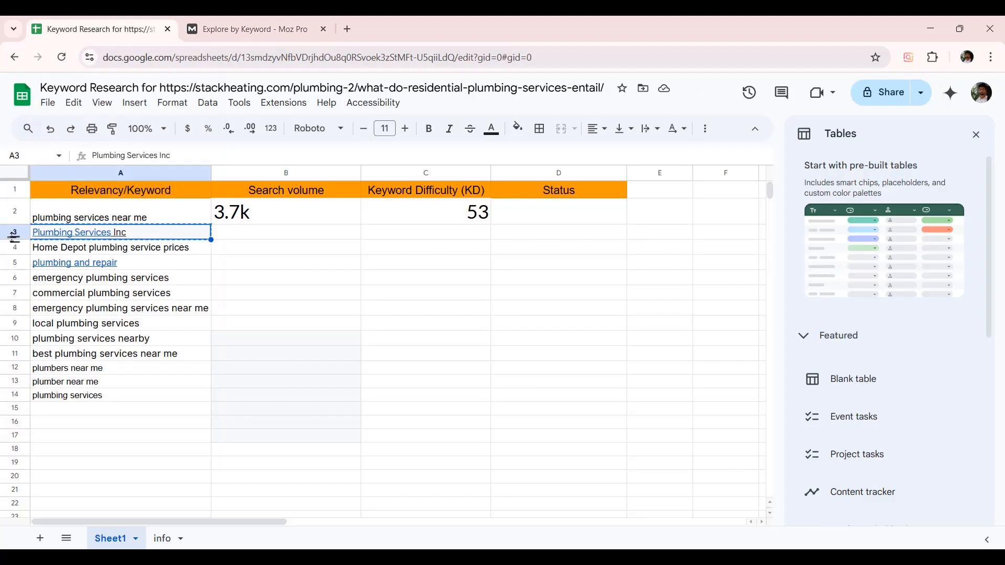
left_click(14, 232)
right_click(14, 232)
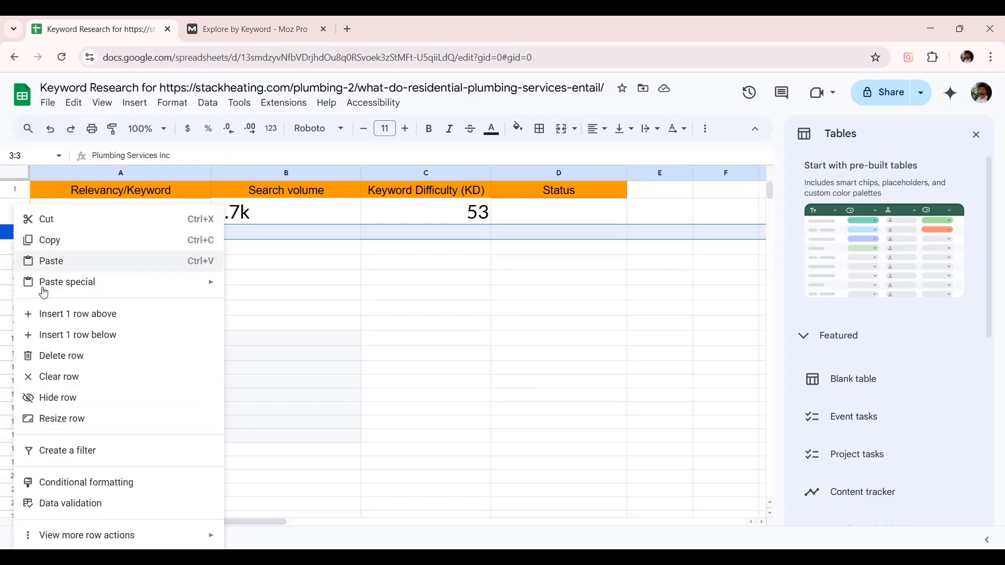
left_click(63, 356)
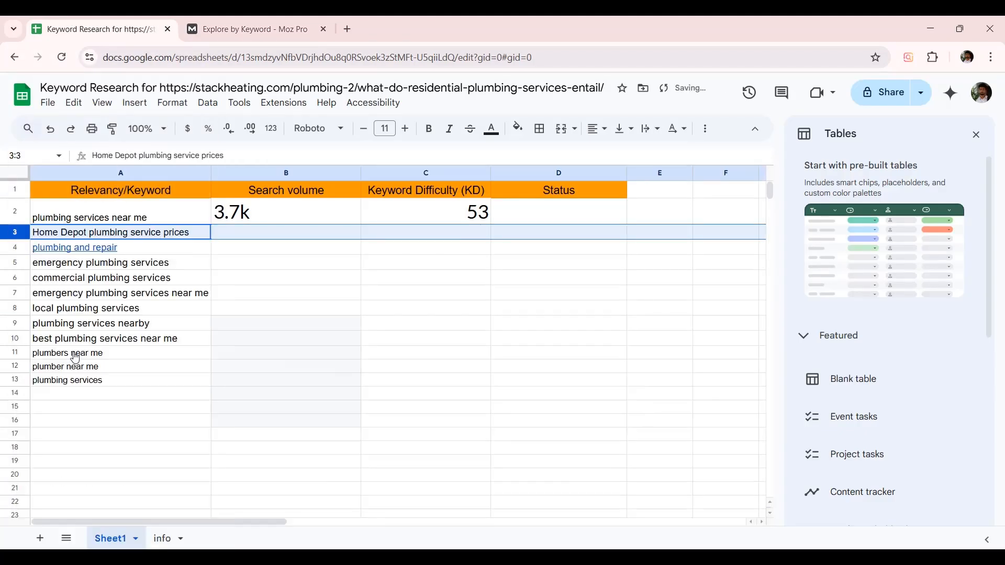
left_click(262, 326)
Step: Analyze the keyword "Home Depot plumbing service prices" from spreadsheet cell A3 in Moz Keyword Explorer and check its monthly volume and difficulty
left_click(199, 233)
key("ctrl+c")
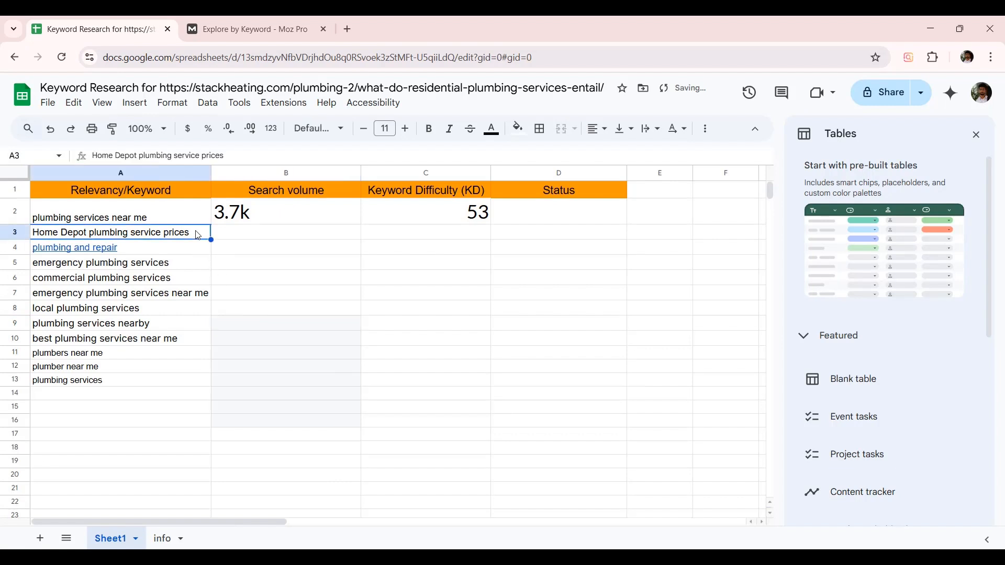
left_click_drag(285, 227, 162, 221)
key("ctrl+v")
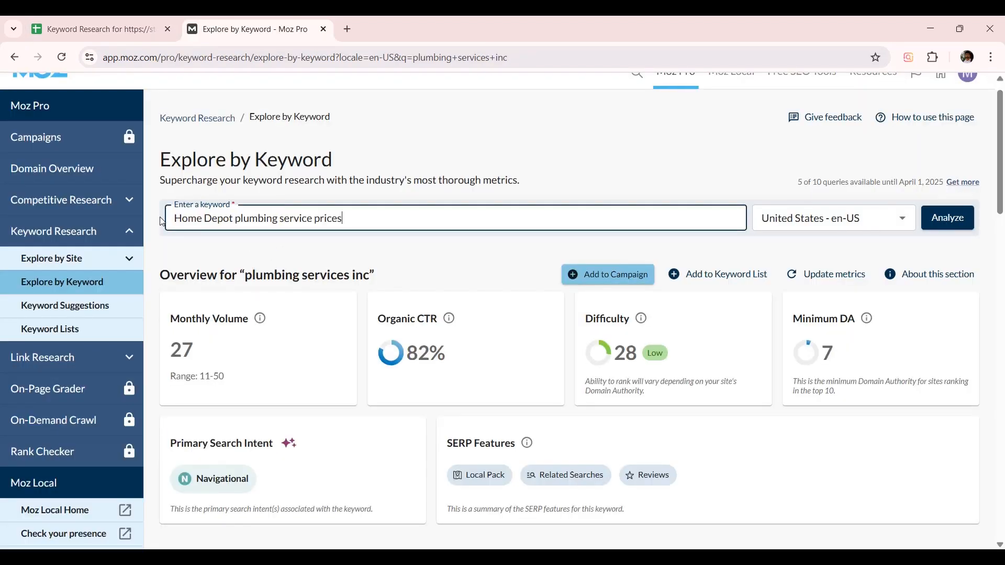
left_click(941, 219)
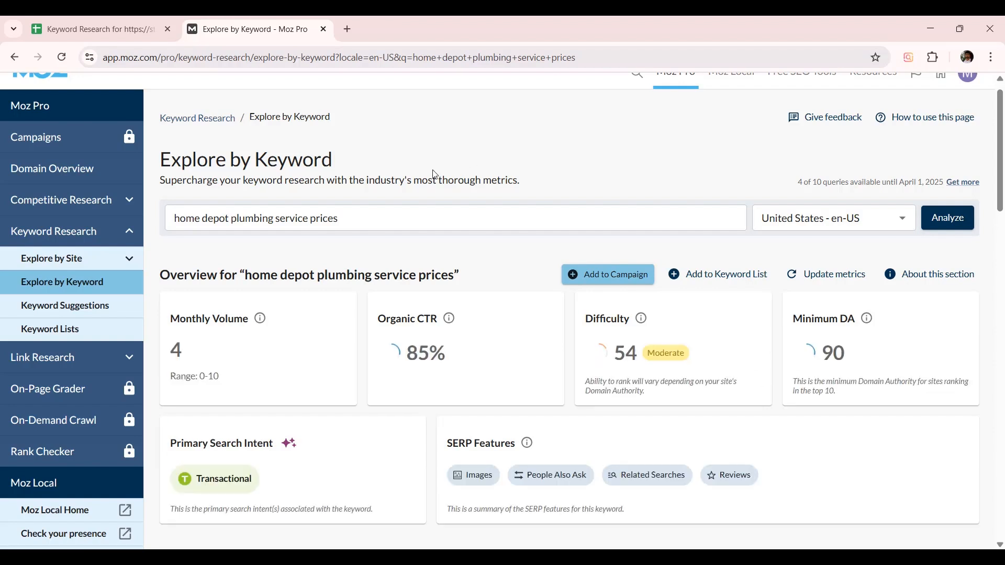
Step: Return to the spreadsheet and delete row 3, which holds the keyword "Home Depot plumbing service prices"
left_click(128, 20)
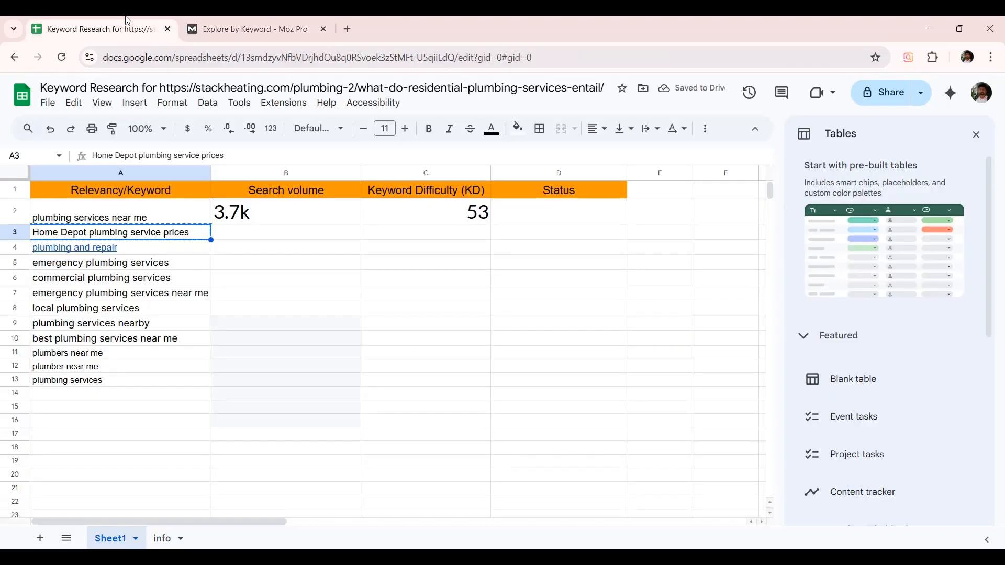
right_click(24, 237)
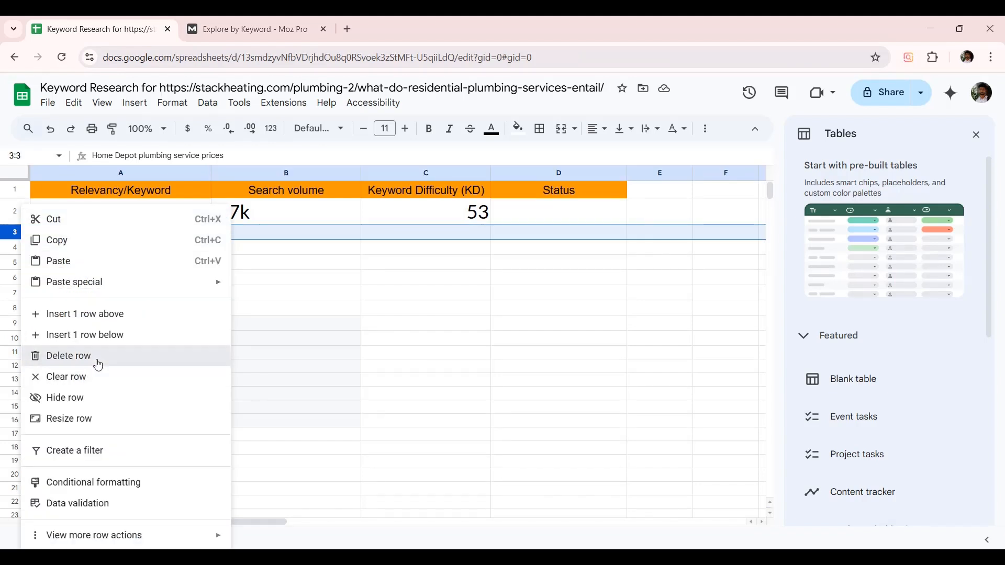
left_click(98, 365)
left_click(237, 341)
Step: Analyze the keyword "plumbing and repair" from spreadsheet cell A3 in Moz Keyword Explorer and check its monthly volume and difficulty
left_click(178, 237)
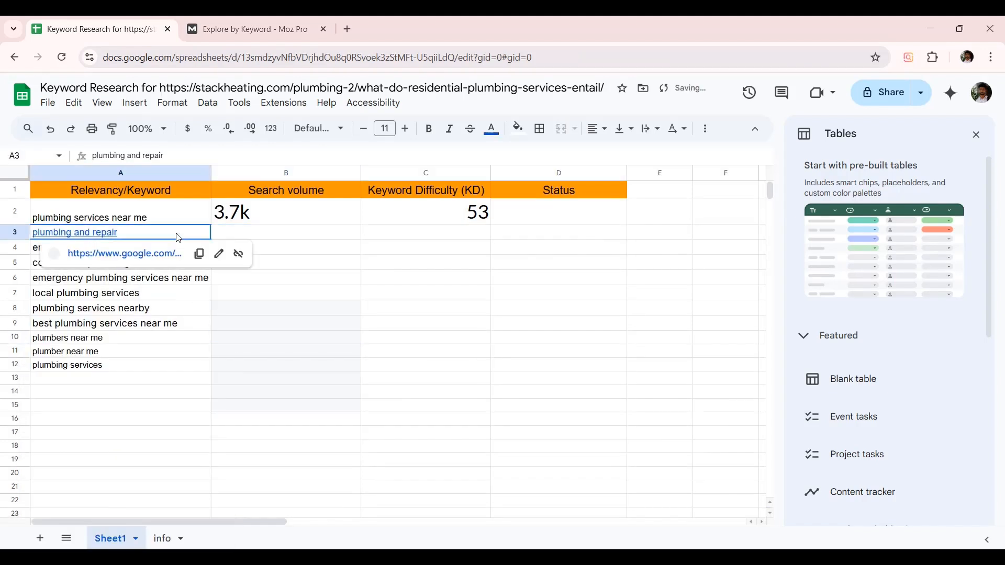
left_click(251, 29)
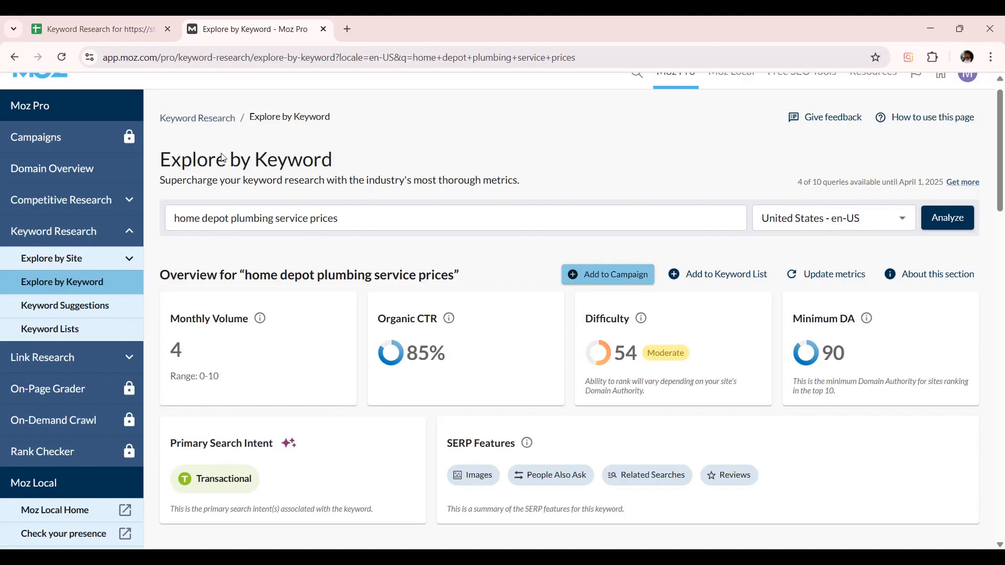
left_click_drag(346, 218, 171, 213)
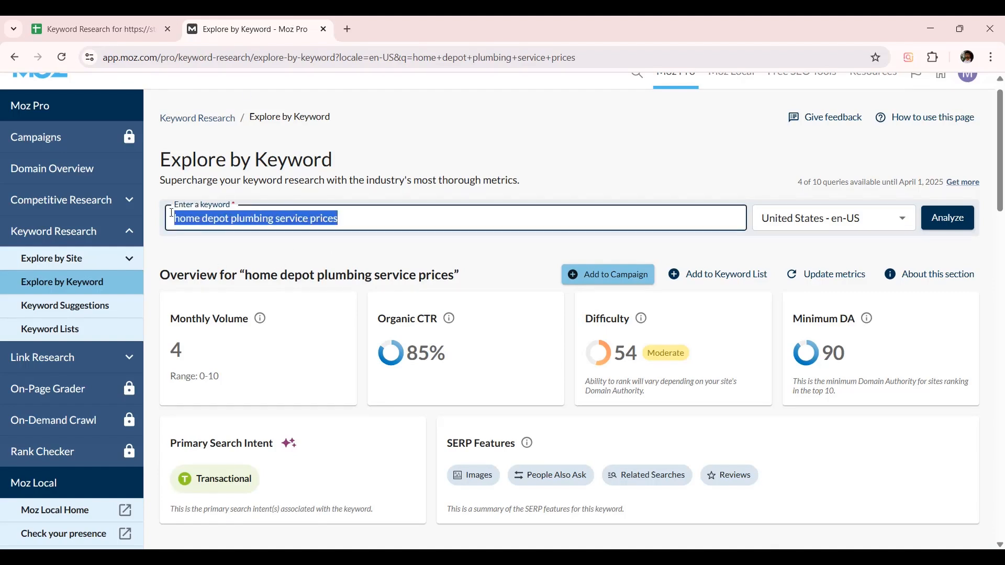
type("plumbing and repair")
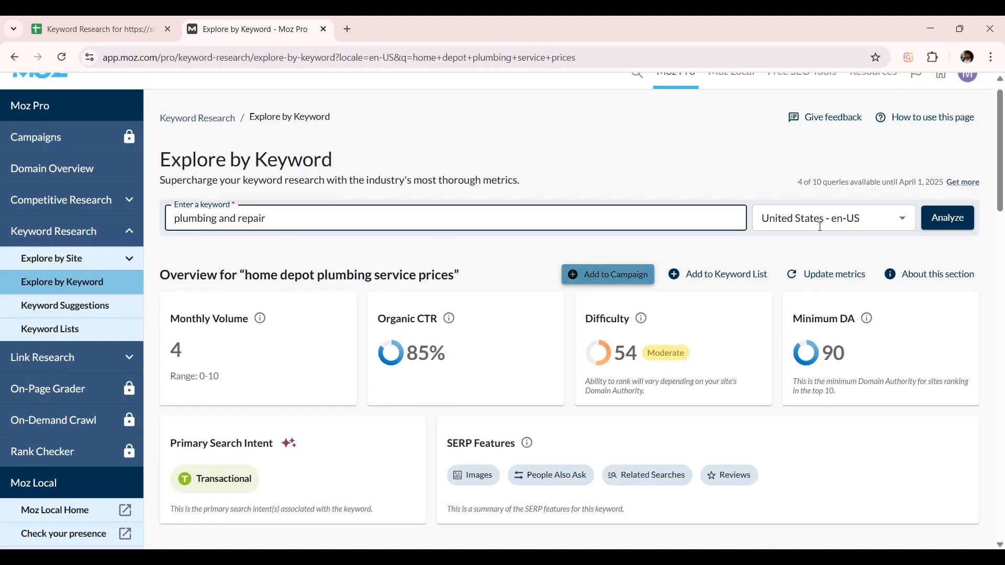
left_click(930, 224)
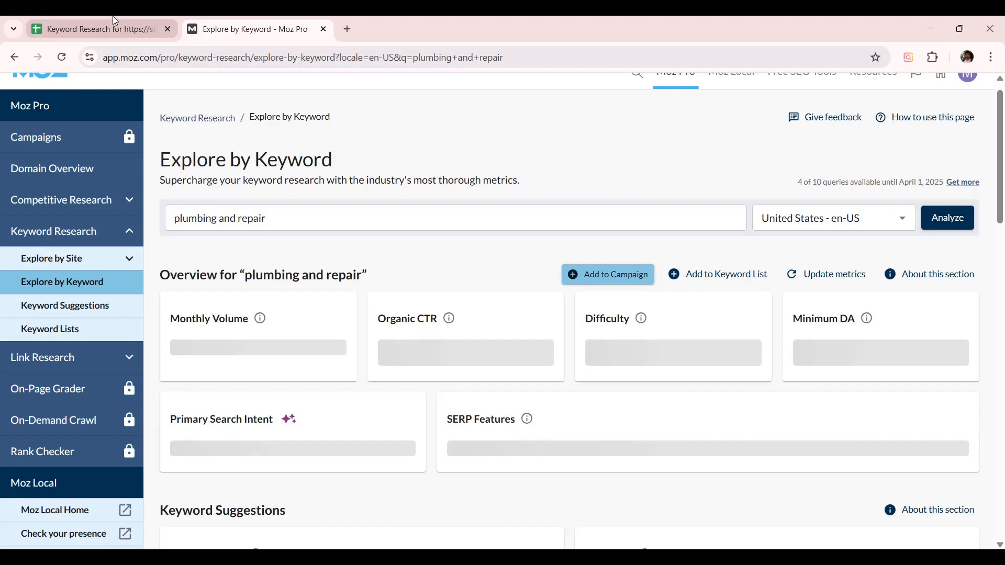
left_click(112, 27)
left_click(237, 21)
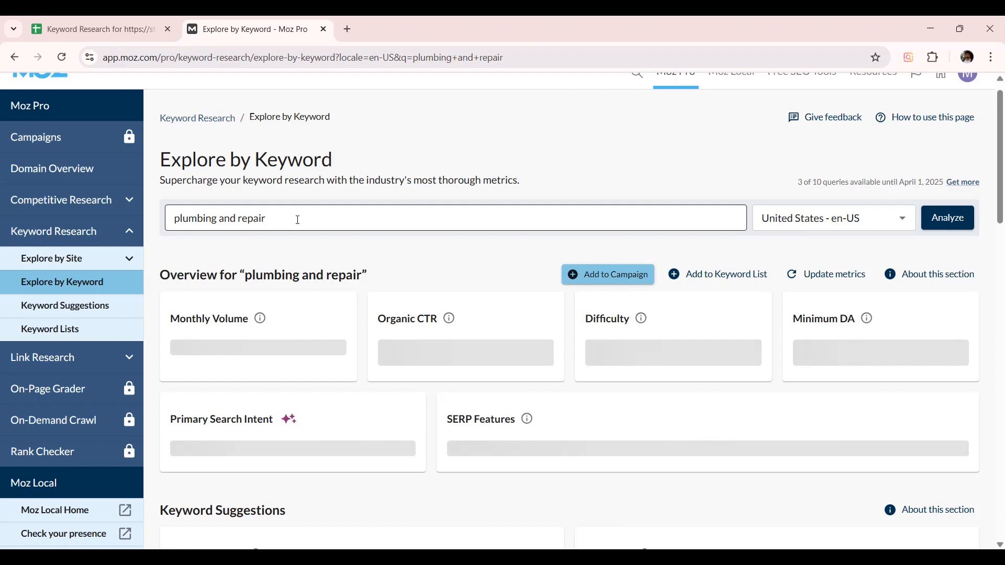
Step: Return to the spreadsheet and delete row 3, which holds the keyword "plumbing and repair"
left_click(108, 19)
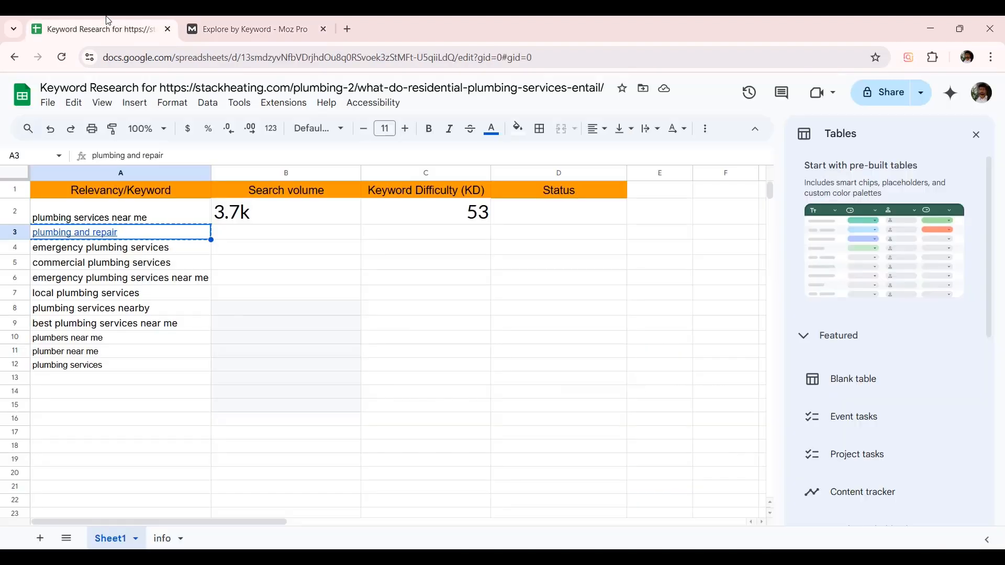
right_click(20, 236)
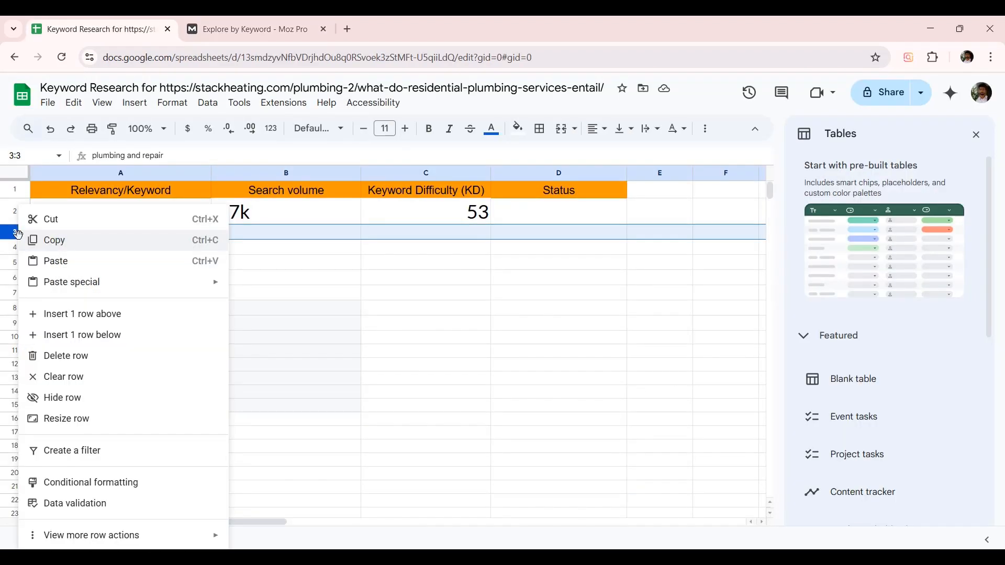
left_click(96, 369)
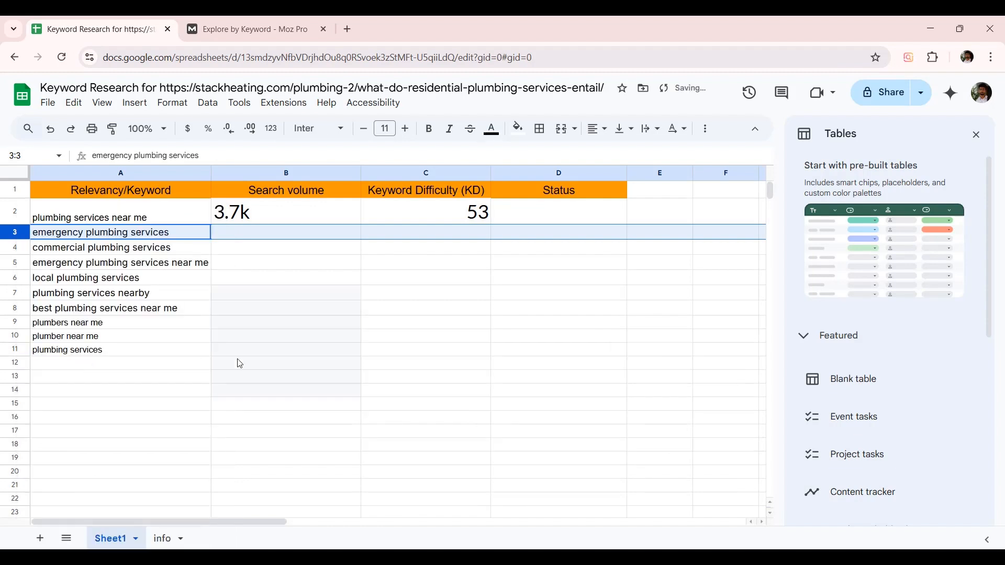
left_click(236, 361)
Step: Analyze the keyword "emergency plumbing services" from spreadsheet cell A3 in Moz Keyword Explorer and check its monthly volume and difficulty
left_click(190, 233)
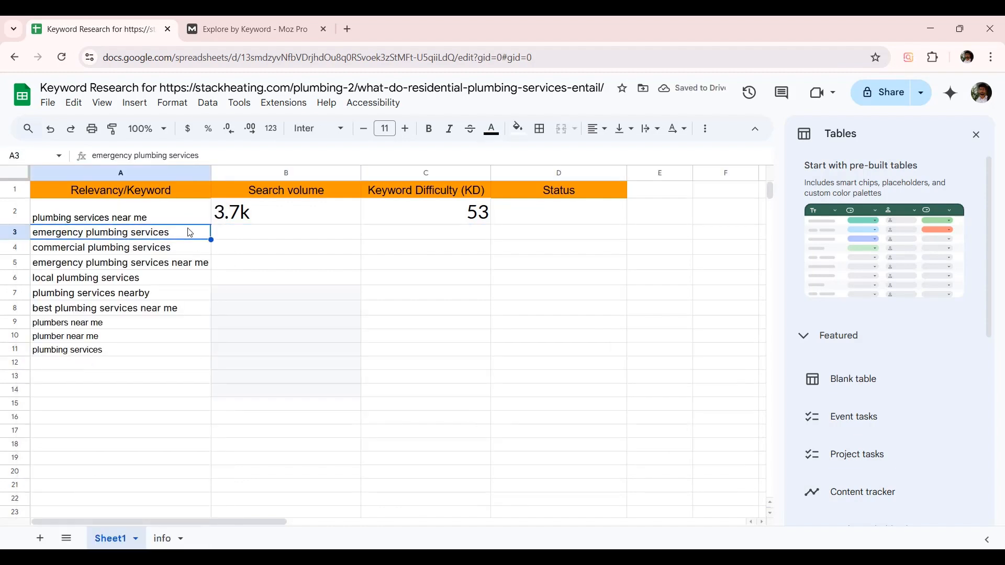
left_click(270, 22)
left_click_drag(278, 219, 163, 212)
key("ctrl+v")
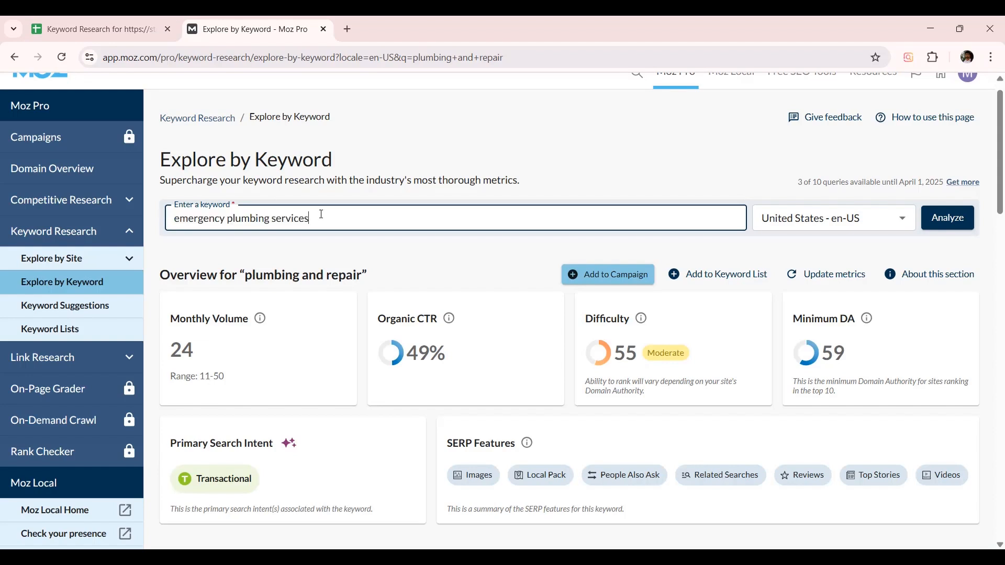
left_click(951, 223)
left_click(951, 224)
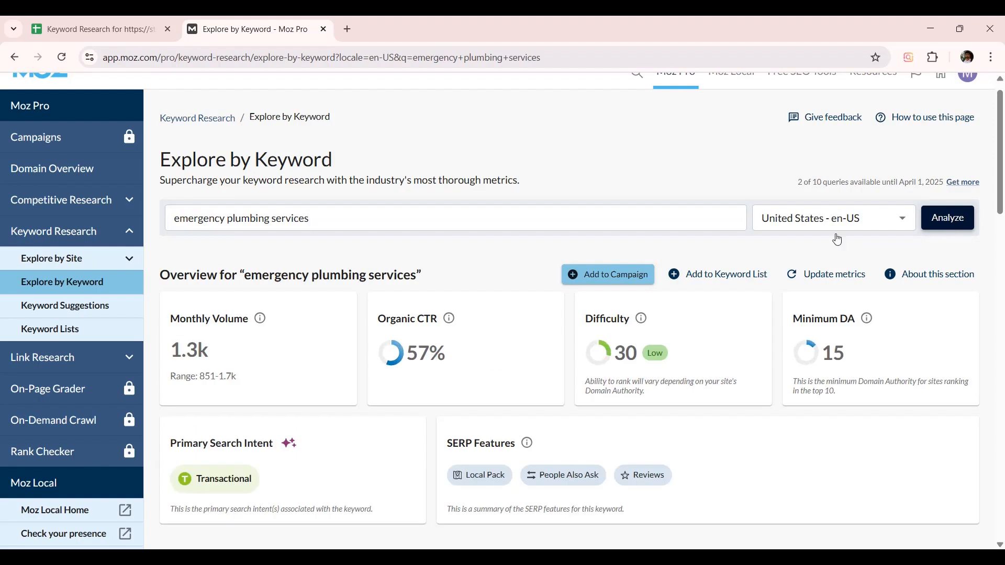
Step: Copy Moz's monthly volume of 1.3k for "emergency plumbing services" into spreadsheet cell B3 and enter keyword difficulty 30 in C3
left_click_drag(212, 356, 174, 350)
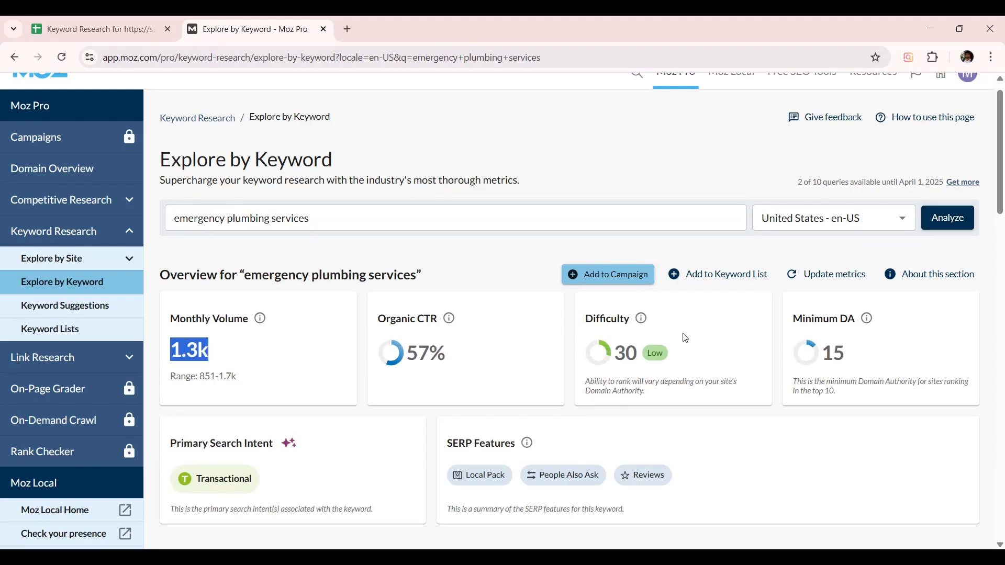
left_click(124, 21)
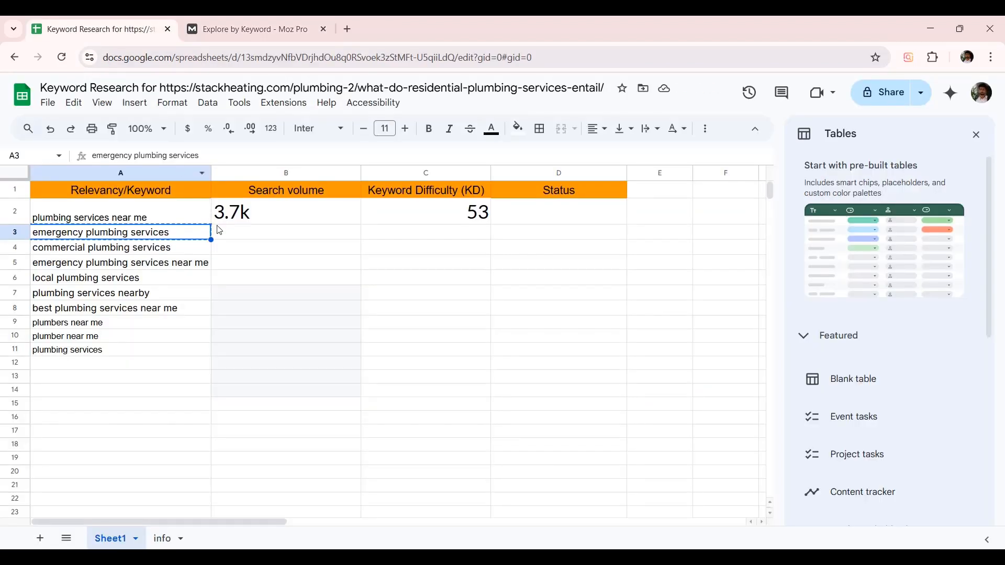
left_click(235, 235)
key("ctrl+v")
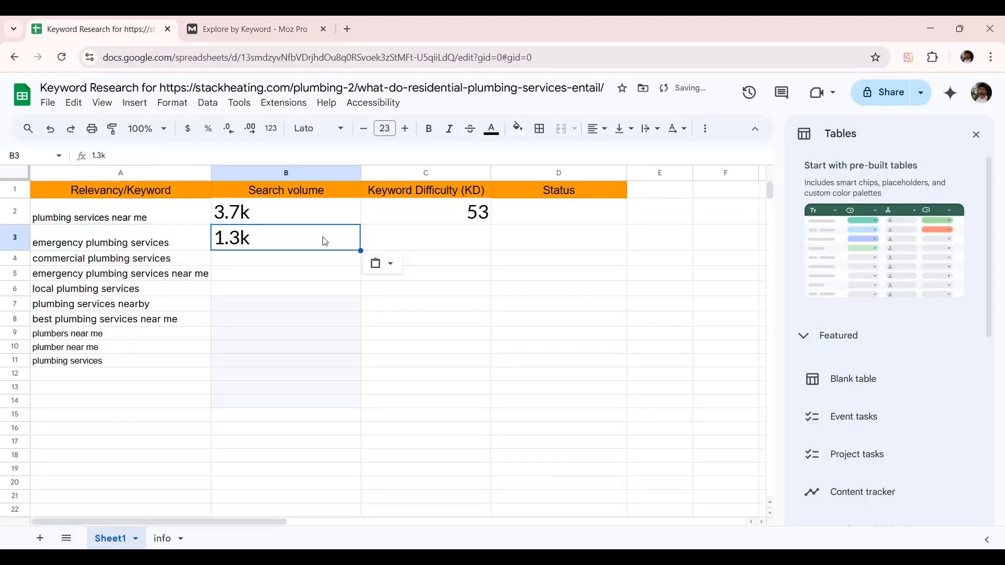
left_click(429, 239)
double_click(429, 238)
type("30")
left_click(349, 291)
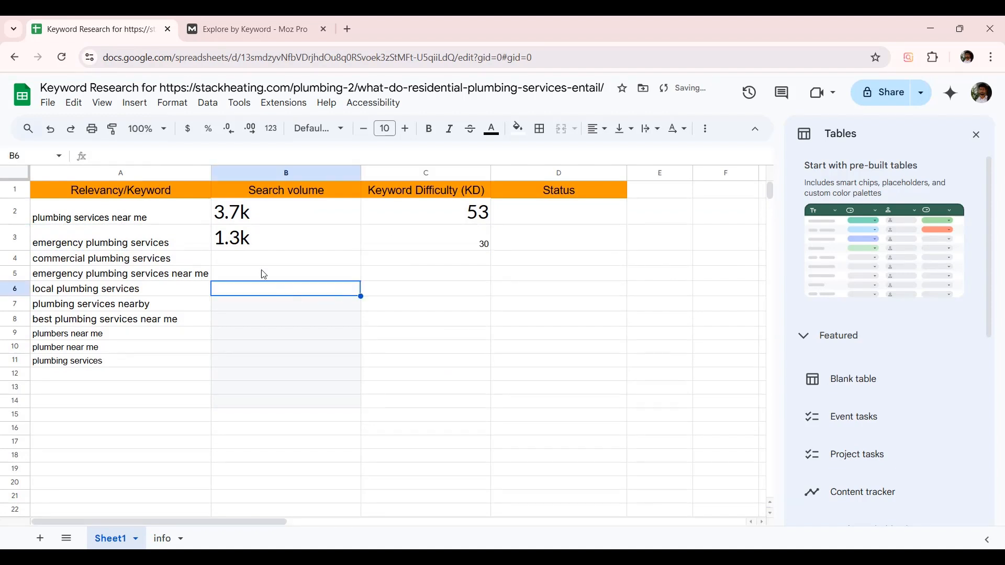
Step: Analyze the keyword "commercial plumbing services" from spreadsheet cell A4 in Moz Keyword Explorer and check its metrics and keyword suggestions
left_click(185, 260)
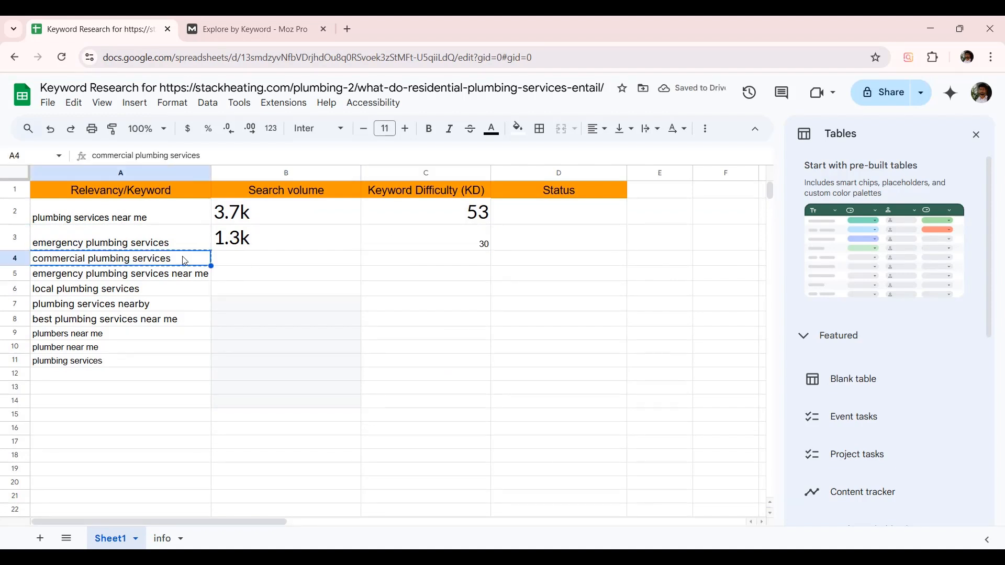
left_click(273, 29)
left_click_drag(310, 219, 178, 218)
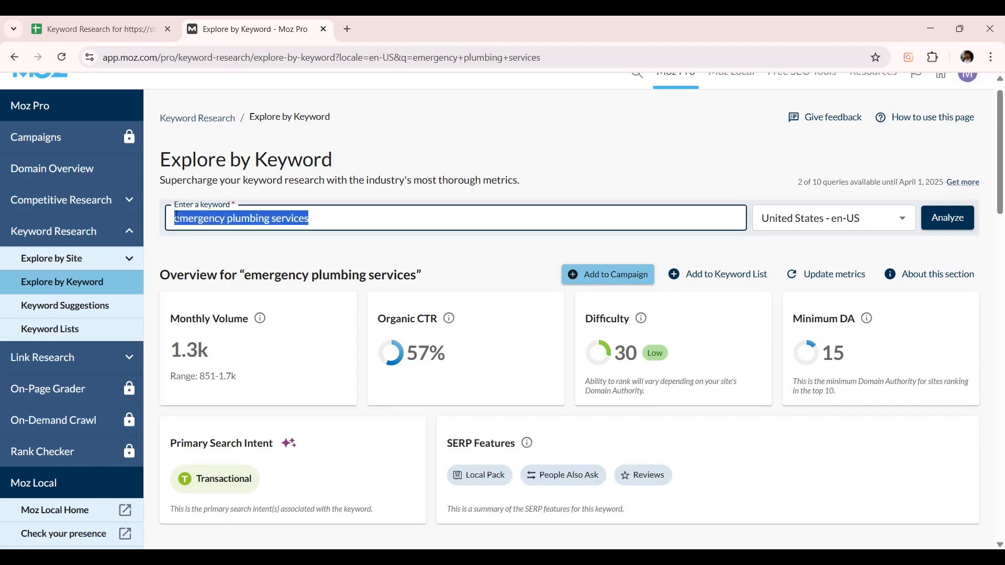
type("commercial plumbing services")
left_click(948, 219)
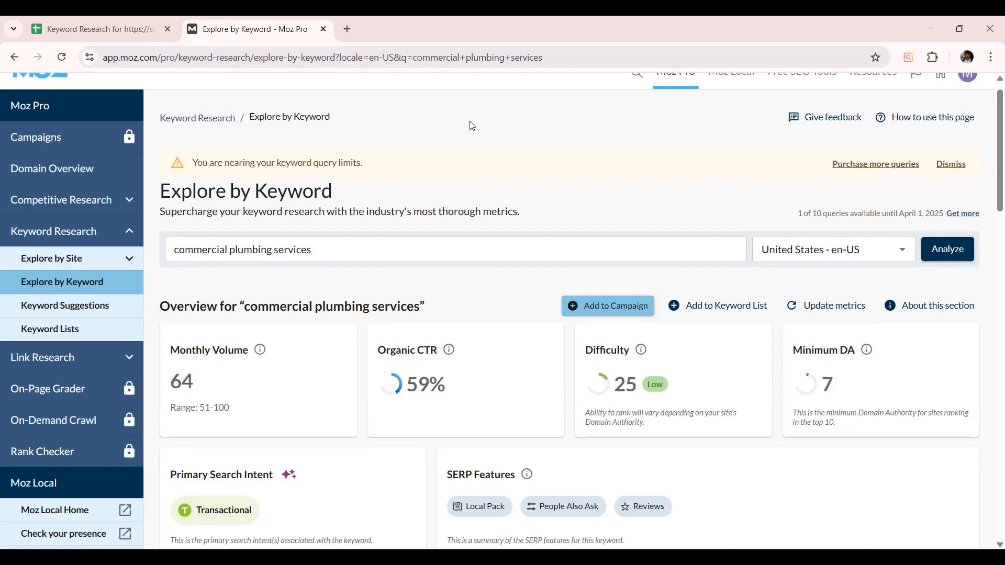
scroll(473, 126, "down", 7)
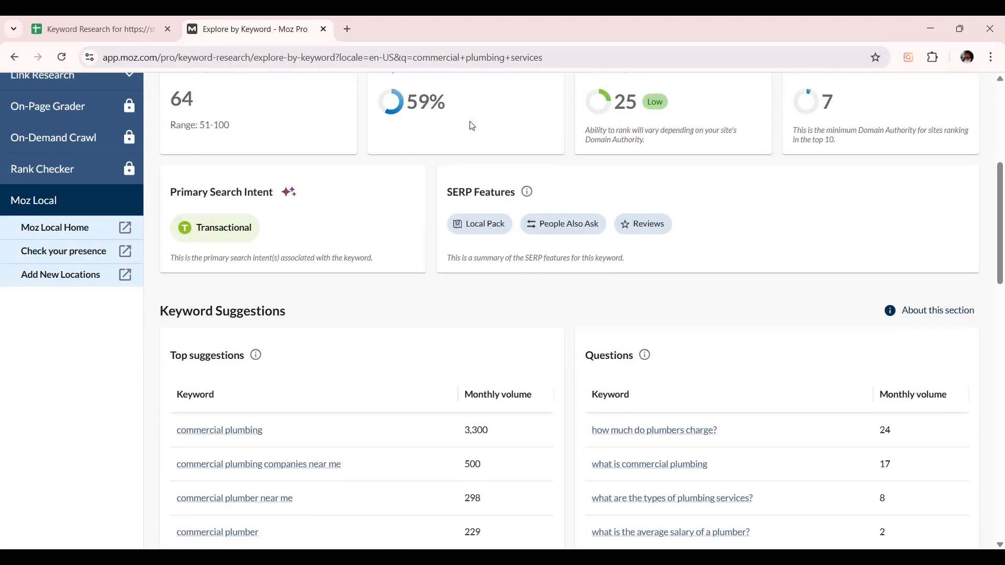
Step: Copy the suggestion "commercial plumbing" from Moz's top suggestions into spreadsheet cell A12
scroll(472, 127, "down", 1)
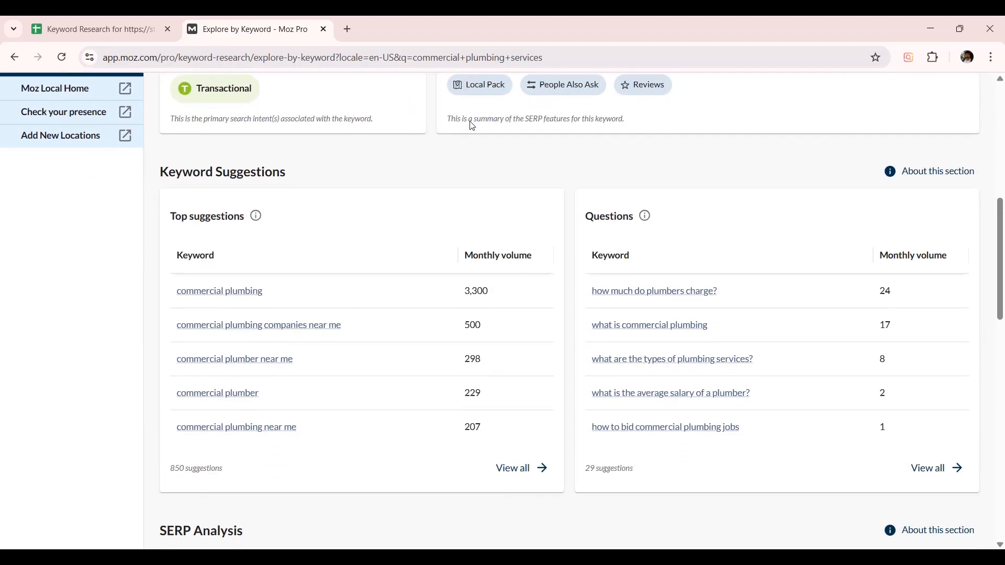
left_click_drag(272, 293, 175, 295)
left_click(118, 31)
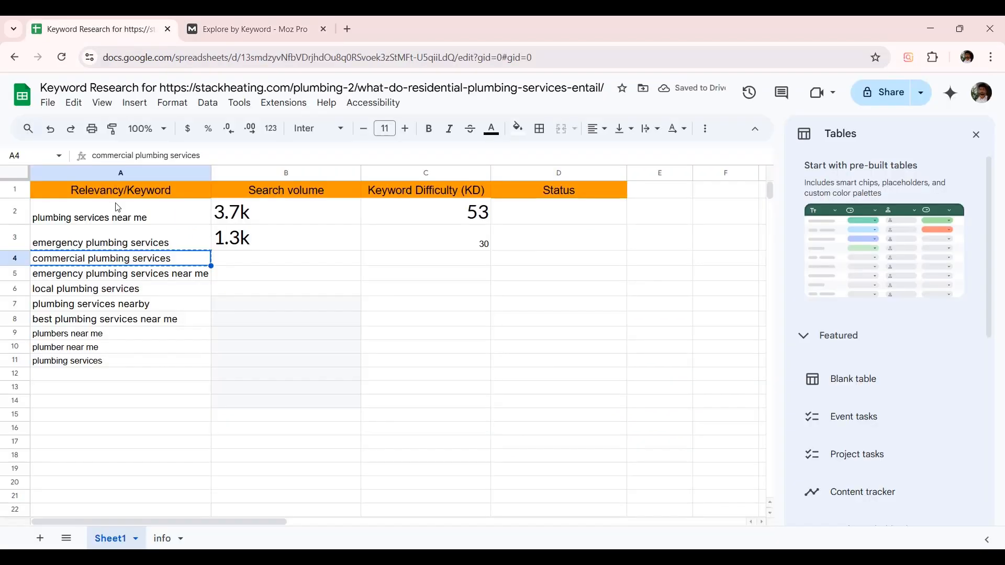
left_click(99, 377)
key("ctrl+v")
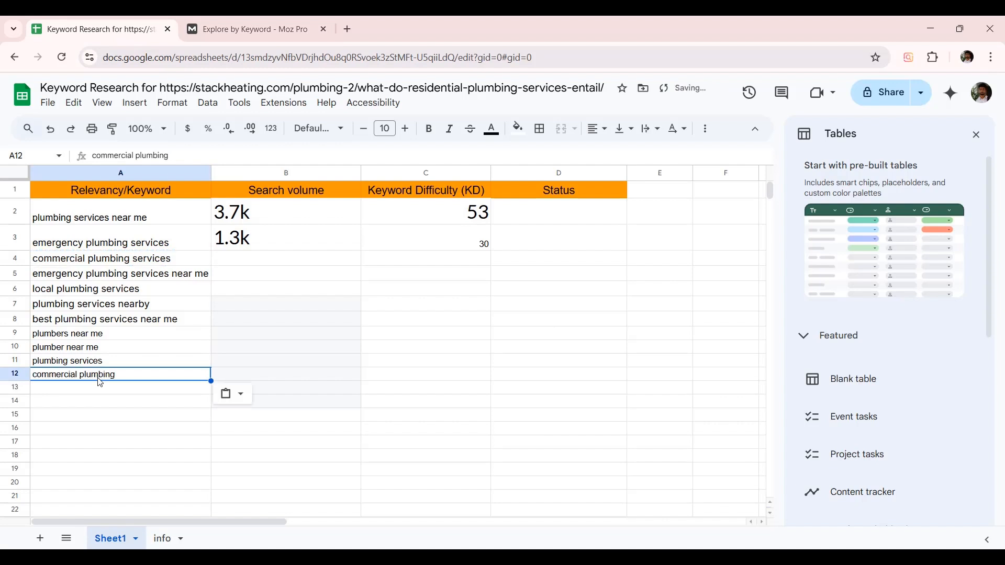
Step: Copy Moz's suggestion "commercial plumbing companies near me" into spreadsheet cell A13
left_click(258, 21)
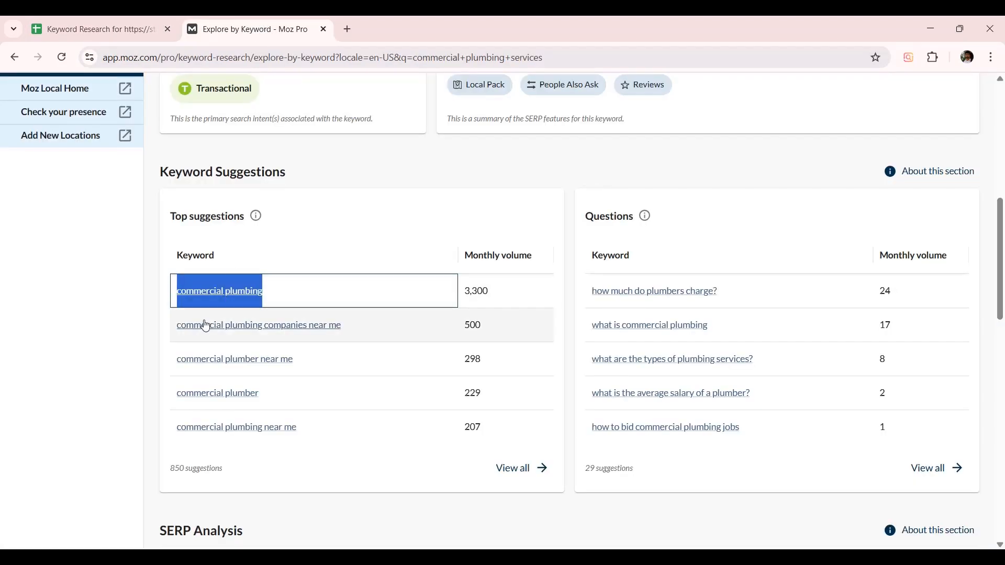
left_click_drag(359, 330, 175, 331)
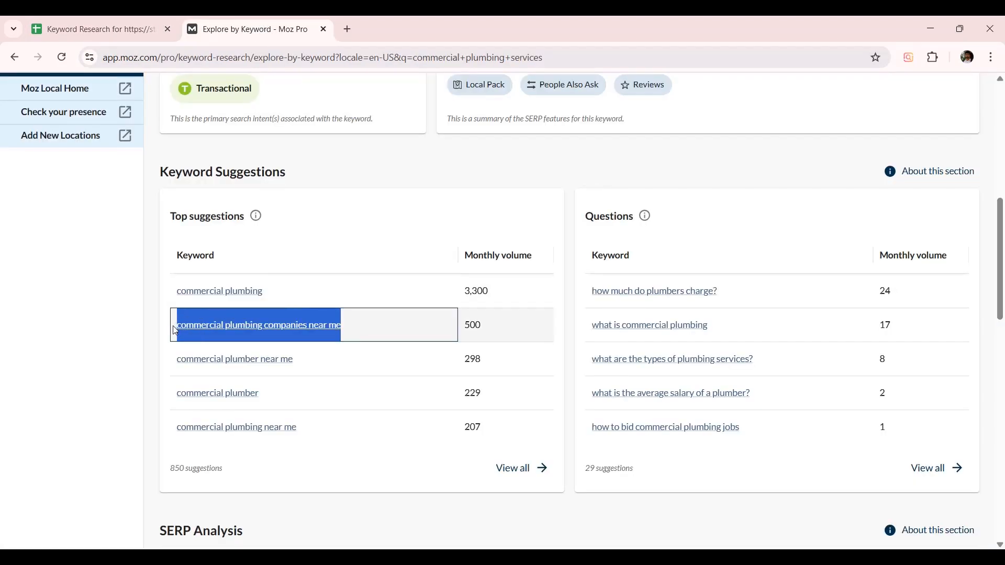
left_click(94, 29)
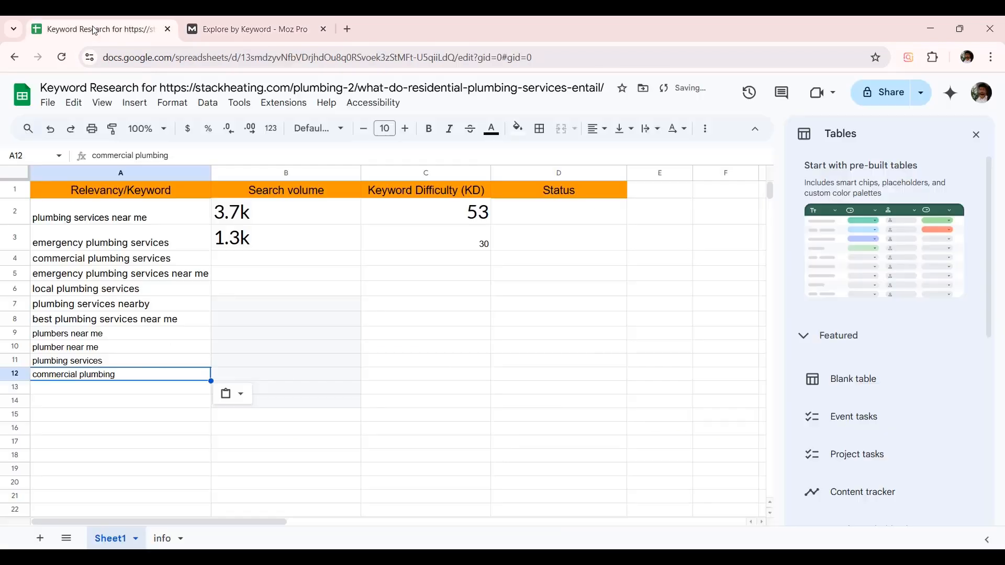
left_click(120, 396)
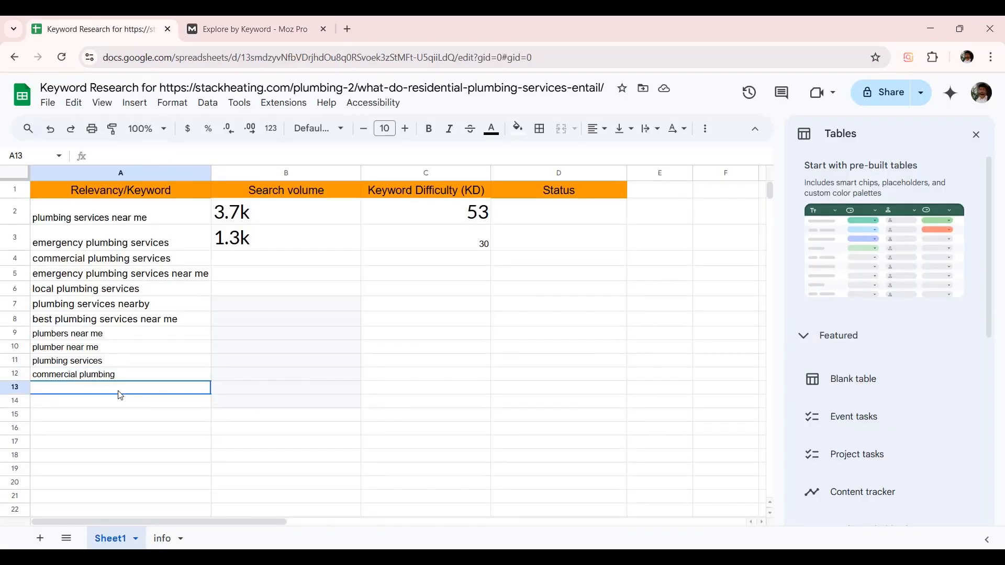
key("ctrl+v")
left_click(261, 327)
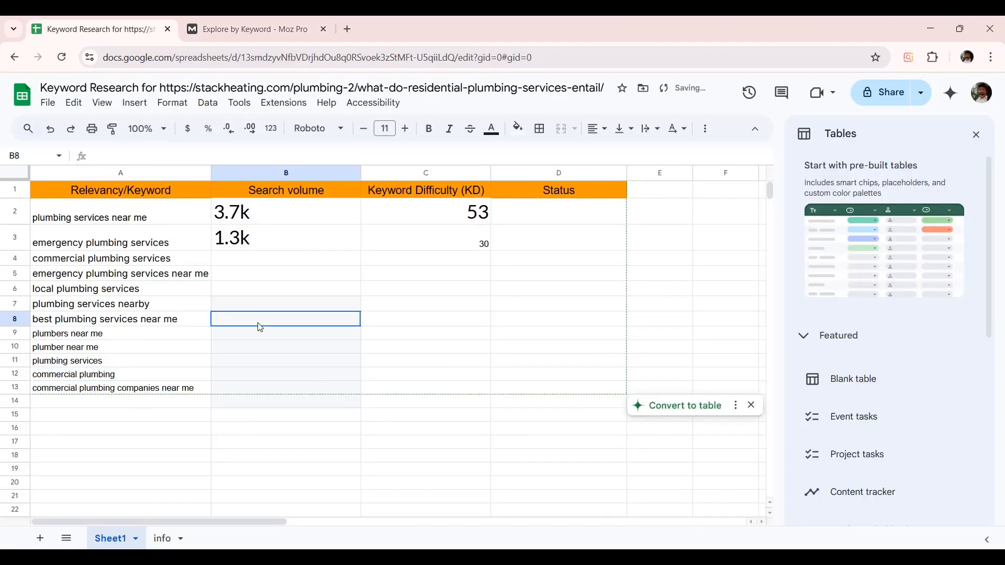
Step: Delete row 4, which holds the keyword "commercial plumbing services"
left_click(195, 260)
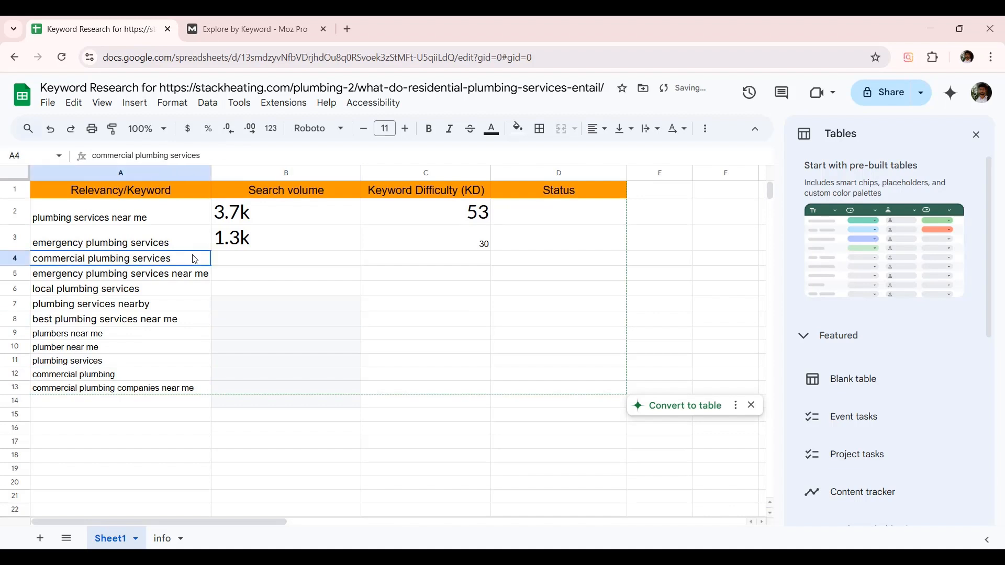
left_click(16, 258)
right_click(16, 258)
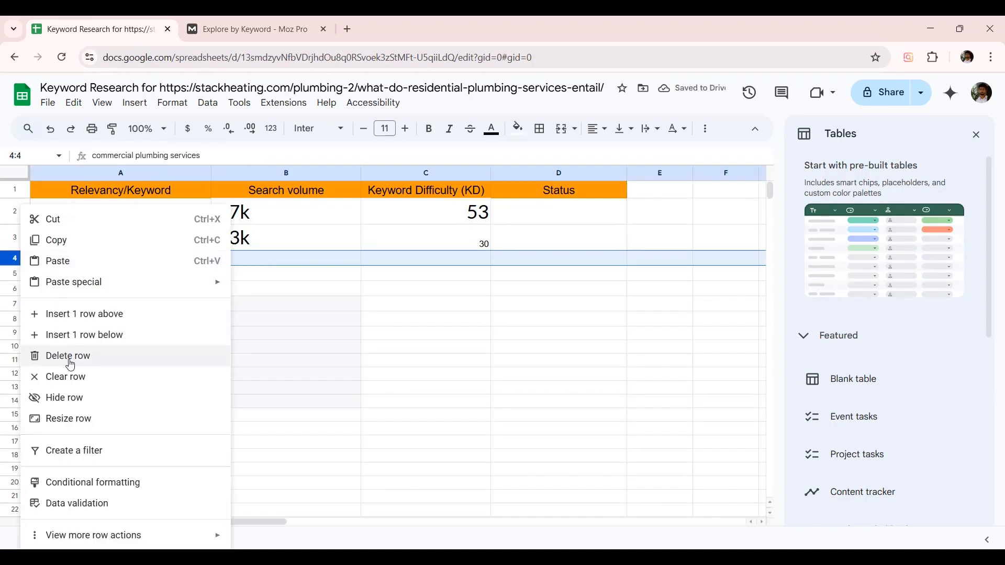
left_click(214, 348)
left_click(210, 346)
Step: Analyze the keyword "emergency plumbing services near me" from spreadsheet cell A4 in Moz Keyword Explorer and check its monthly volume and difficulty
left_click(189, 263)
left_click(242, 26)
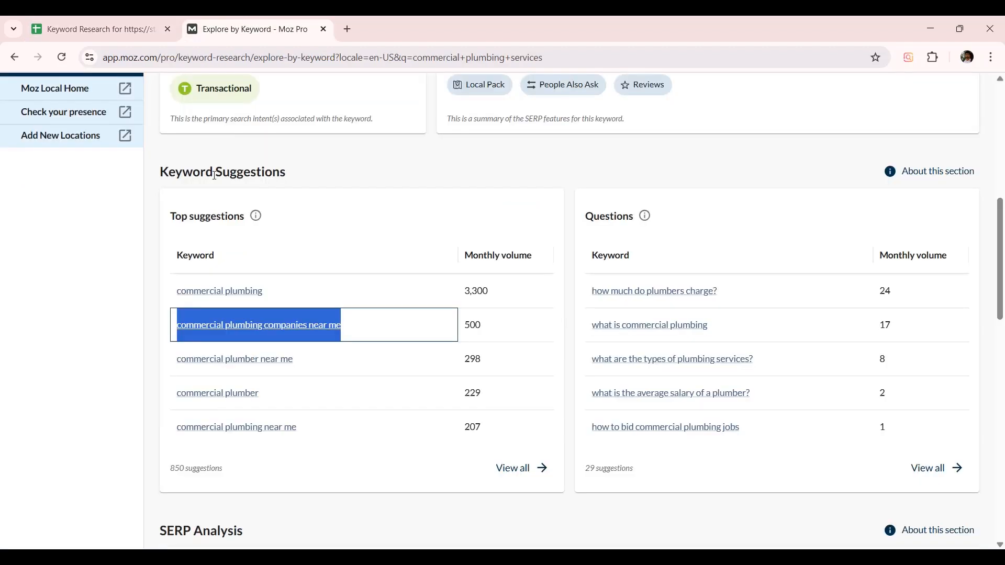
scroll(260, 172, "up", 8)
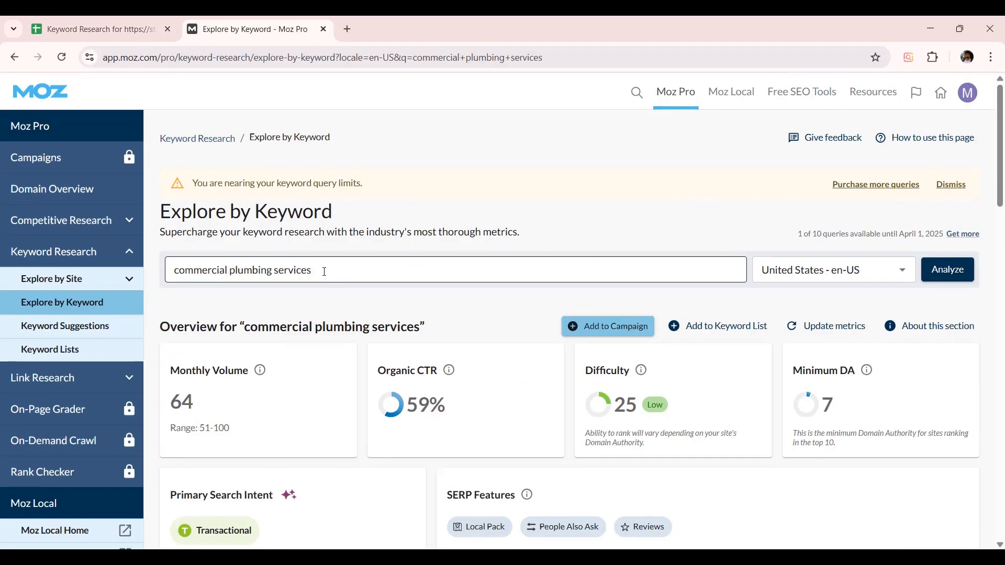
left_click_drag(321, 270, 174, 267)
key("ctrl+v")
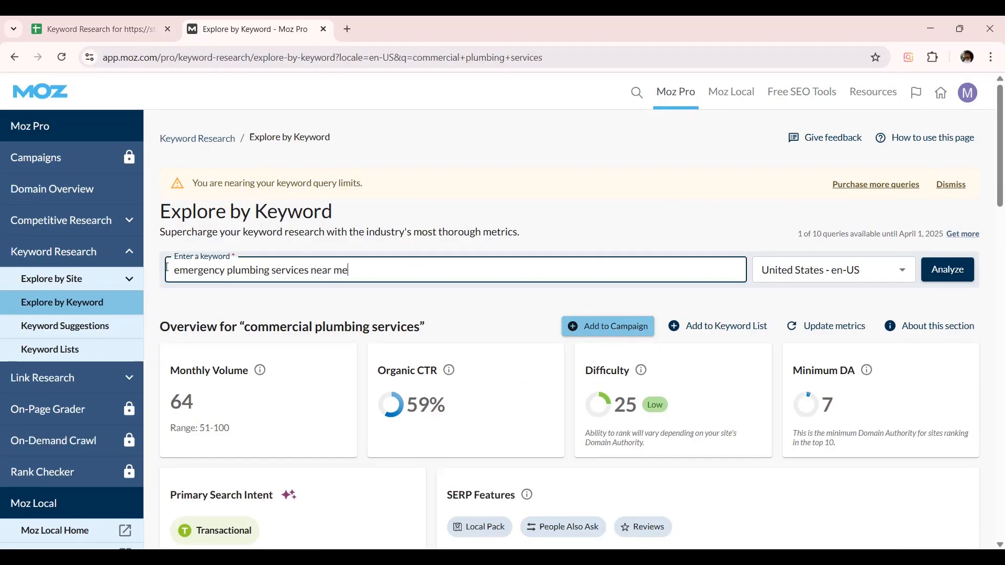
left_click(949, 269)
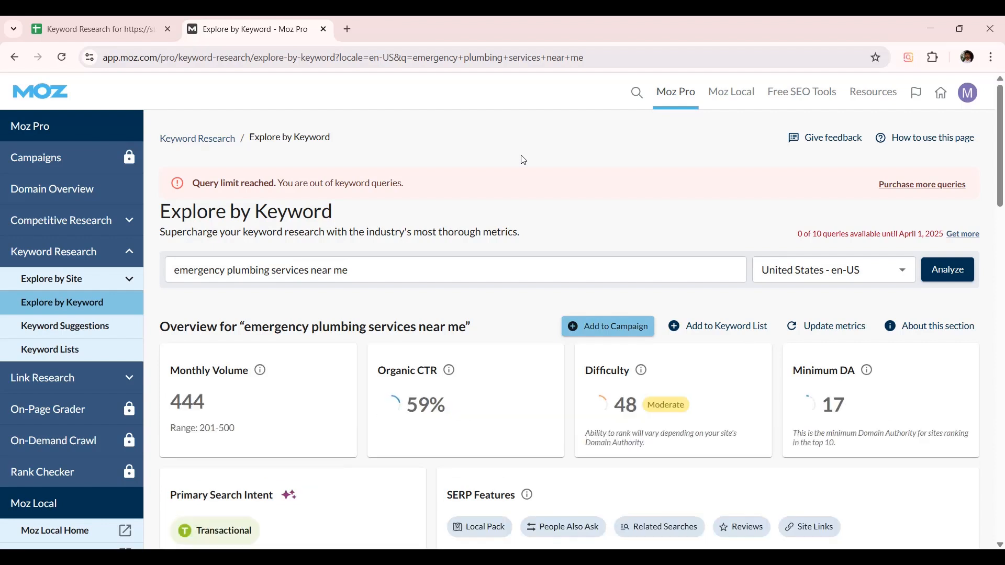
scroll(524, 160, "down", 2)
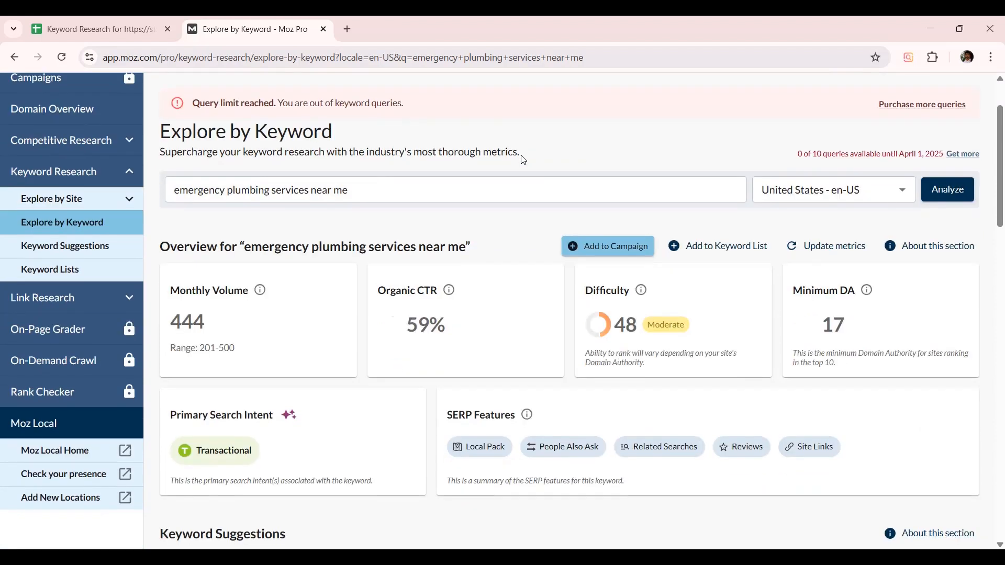
Step: Copy Moz's monthly volume of 444 for "emergency plumbing services near me" into spreadsheet cell B4 and enter keyword difficulty 48 in C4
double_click(194, 323)
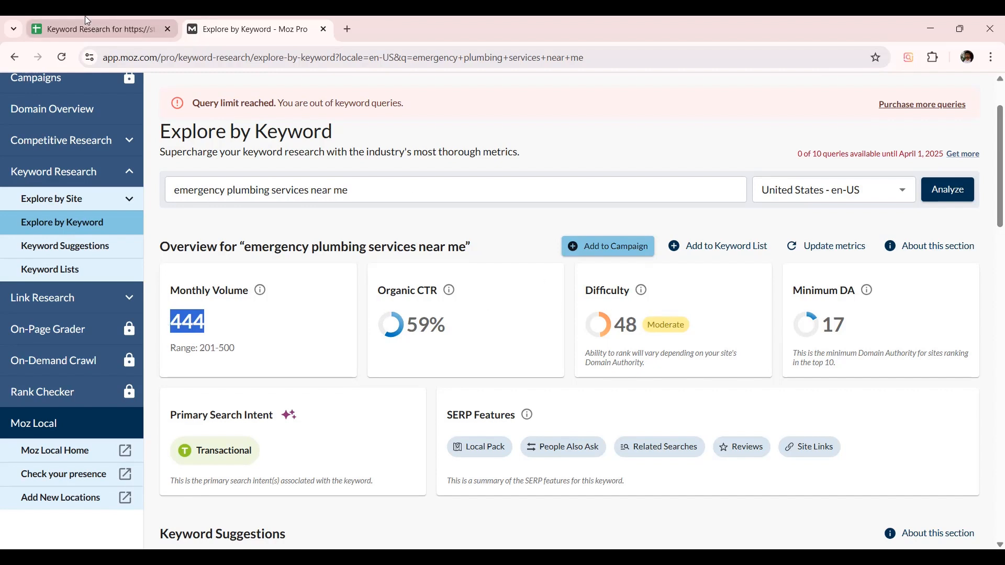
left_click(92, 29)
left_click(252, 262)
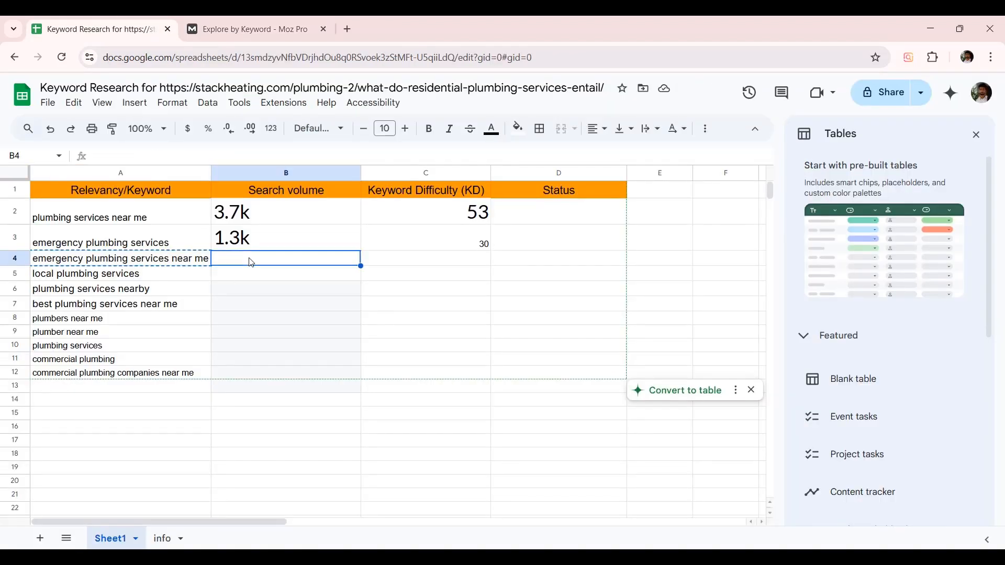
key("ctrl+v")
left_click(460, 275)
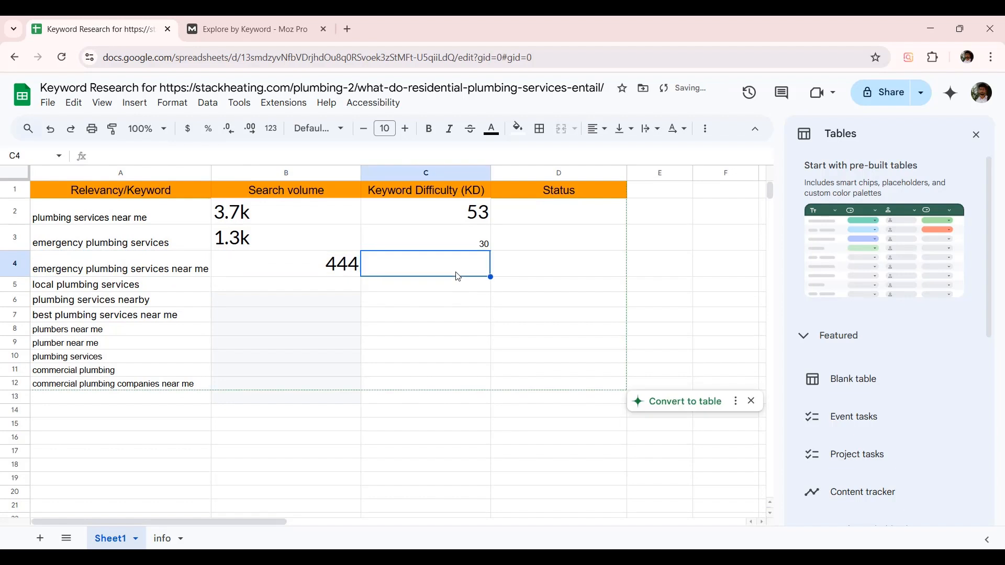
type("4")
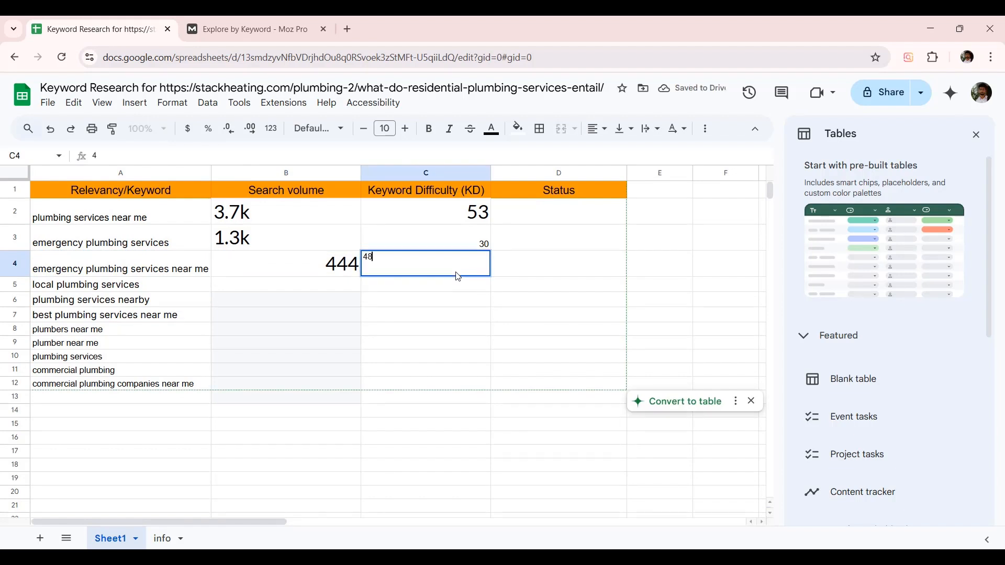
type("8")
key("Return")
key("Left")
key("Left")
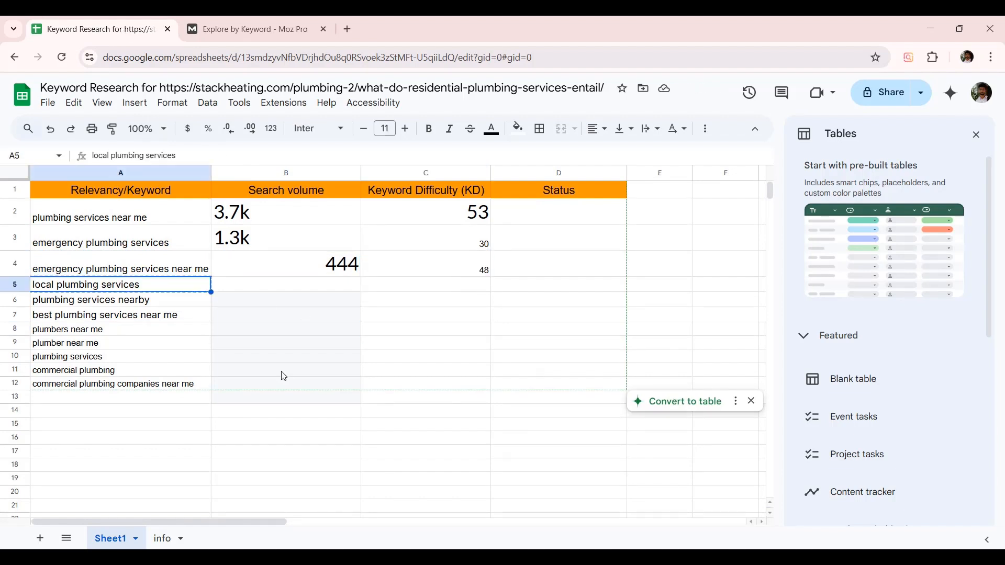
Step: Set the font size of the volume and difficulty values in B2:C4 to 11 and left-align them
left_click(358, 368)
left_click_drag(310, 215, 460, 261)
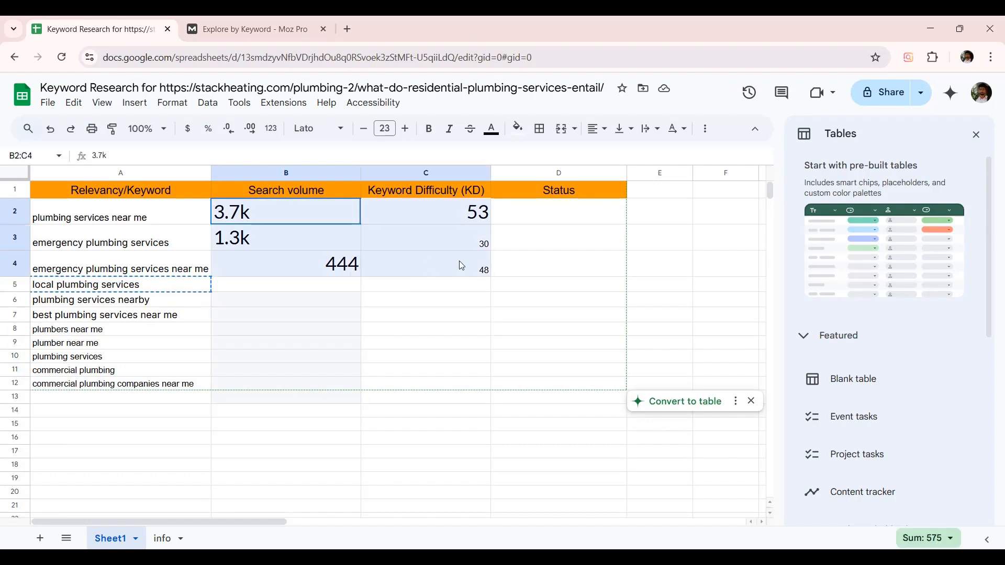
left_click(385, 128)
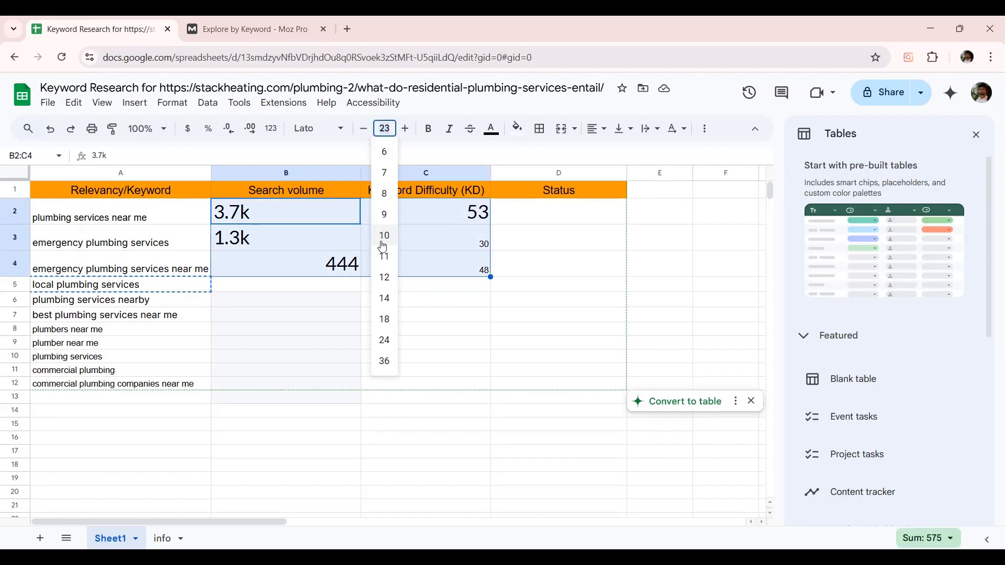
left_click(384, 257)
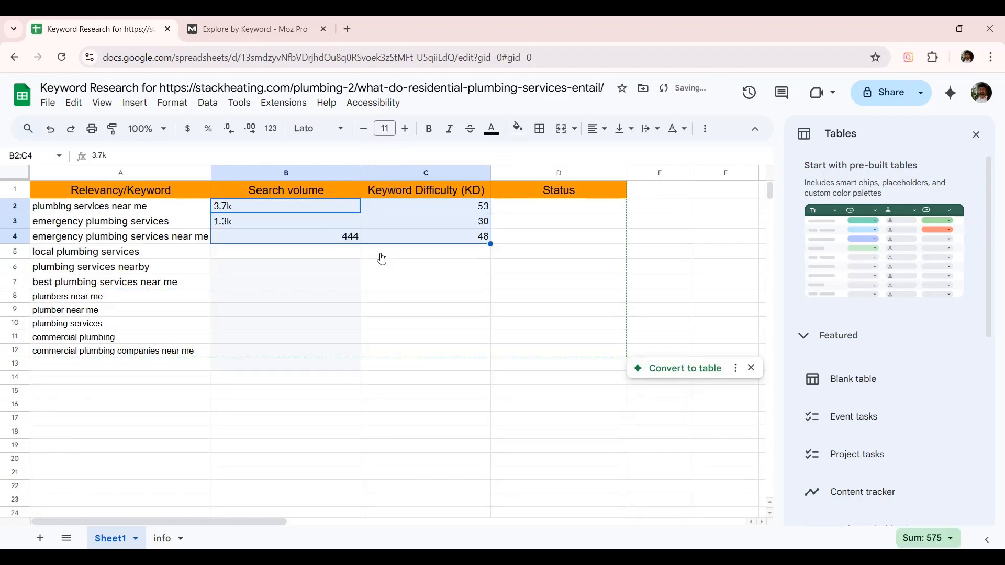
left_click(608, 131)
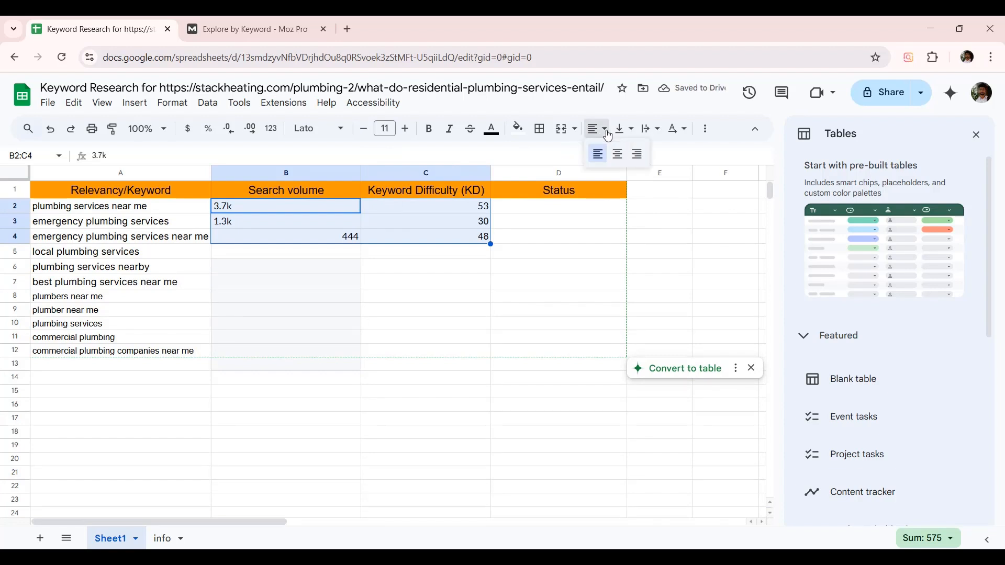
left_click(599, 155)
left_click(425, 282)
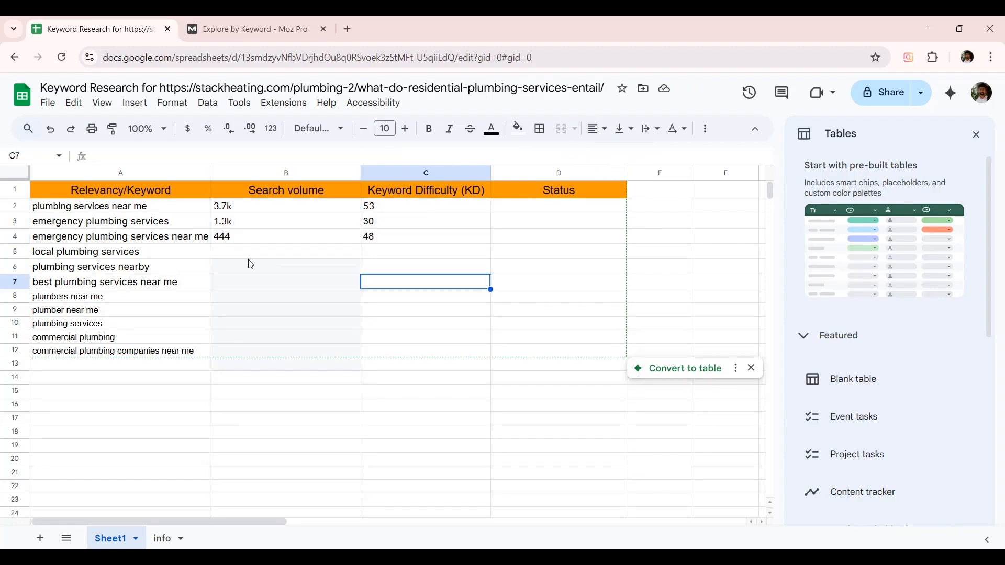
Step: Clear the remaining unresearched keywords from cells A5:A13
left_click_drag(251, 208, 381, 240)
left_click(343, 342)
left_click_drag(159, 256, 181, 361)
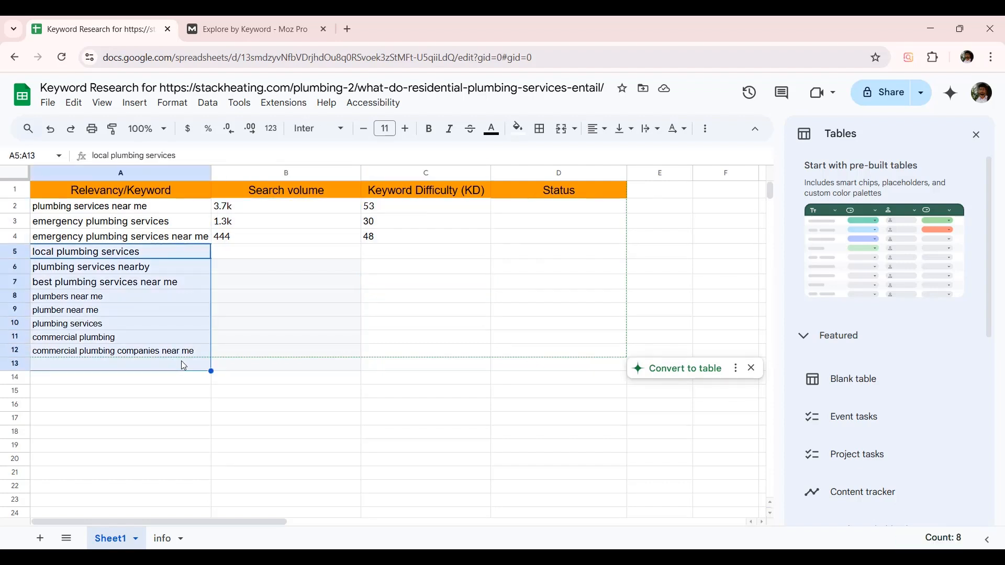
key("Delete")
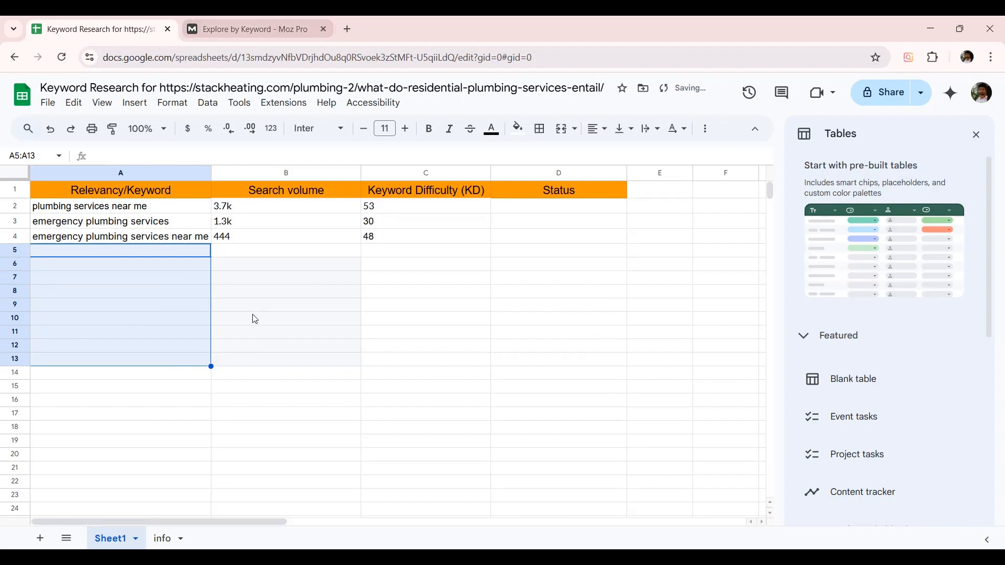
left_click(254, 317)
Step: Review the search volume and keyword difficulty values recorded for the three keywords in rows 2 to 4
left_click_drag(248, 210, 368, 237)
left_click(239, 311)
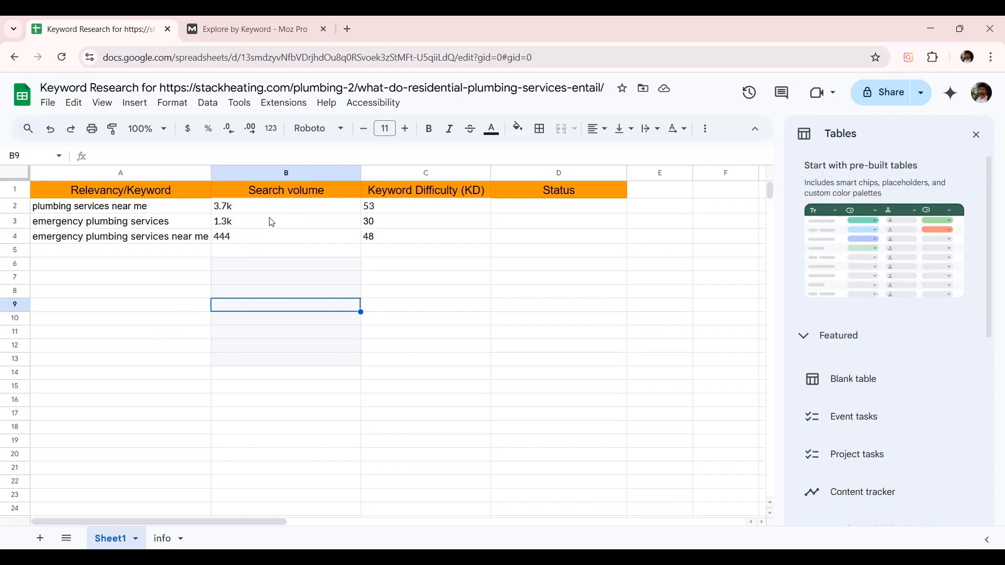
left_click_drag(394, 214, 288, 244)
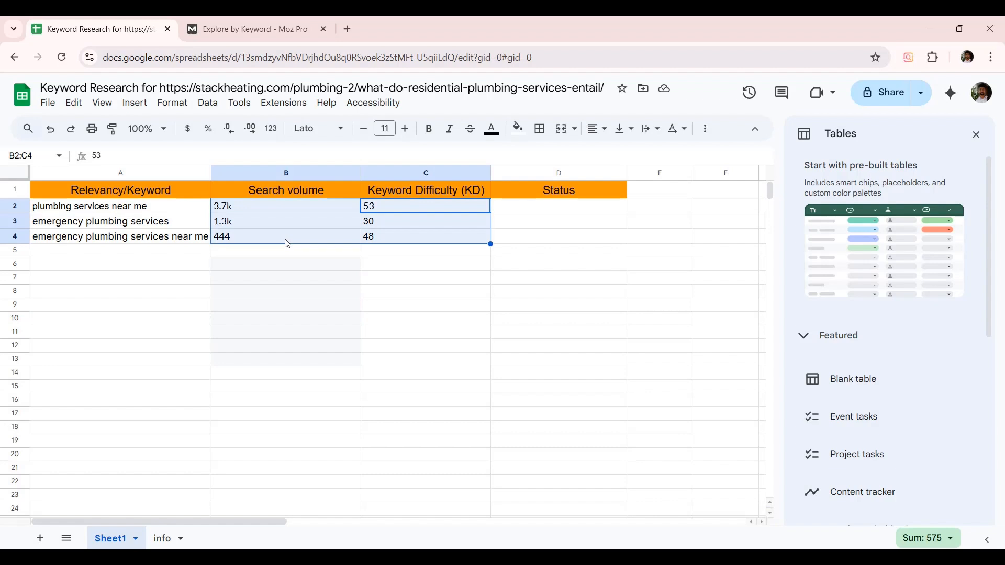
left_click(164, 282)
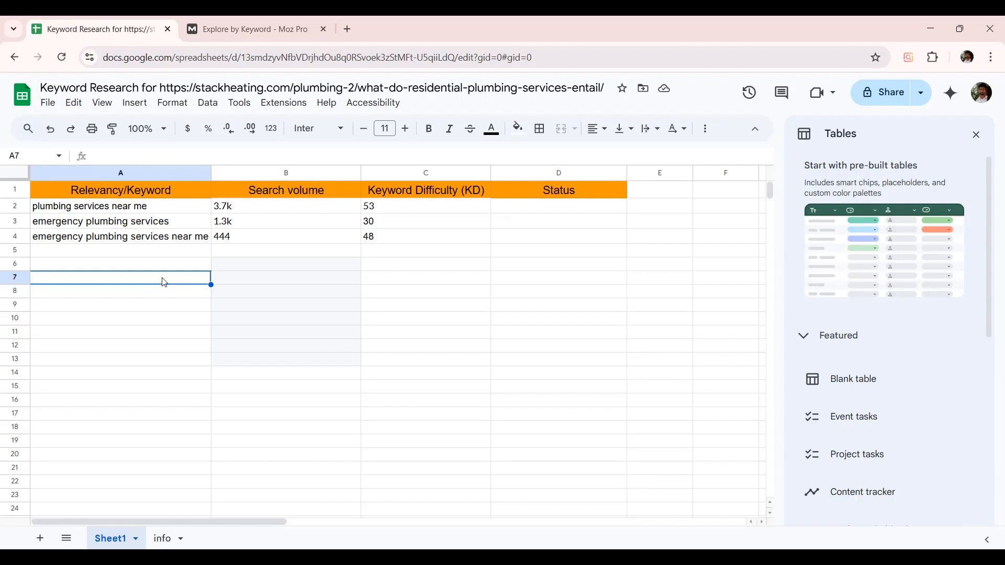
left_click_drag(254, 209, 257, 244)
left_click_drag(393, 211, 392, 244)
left_click(408, 279)
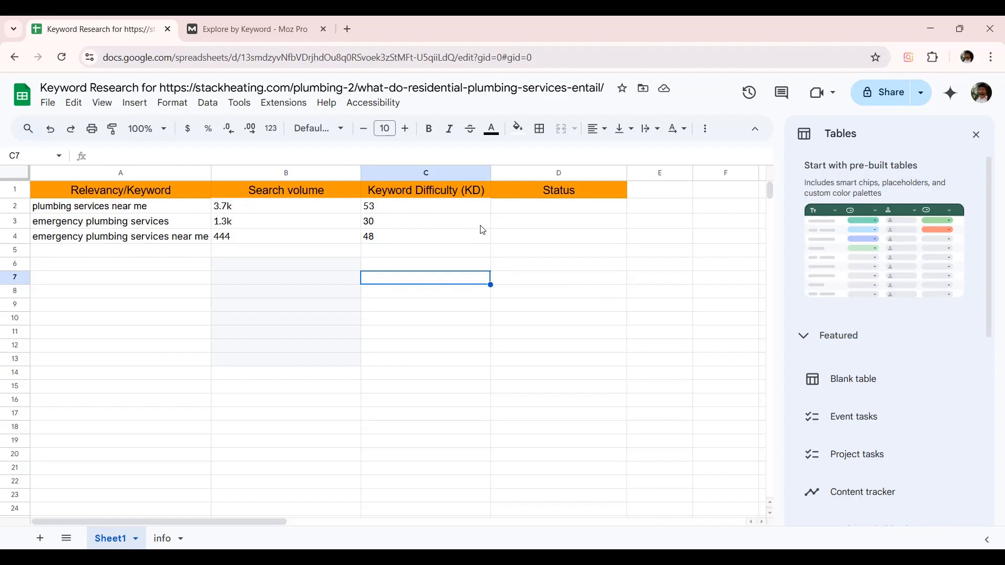
left_click_drag(400, 214, 397, 464)
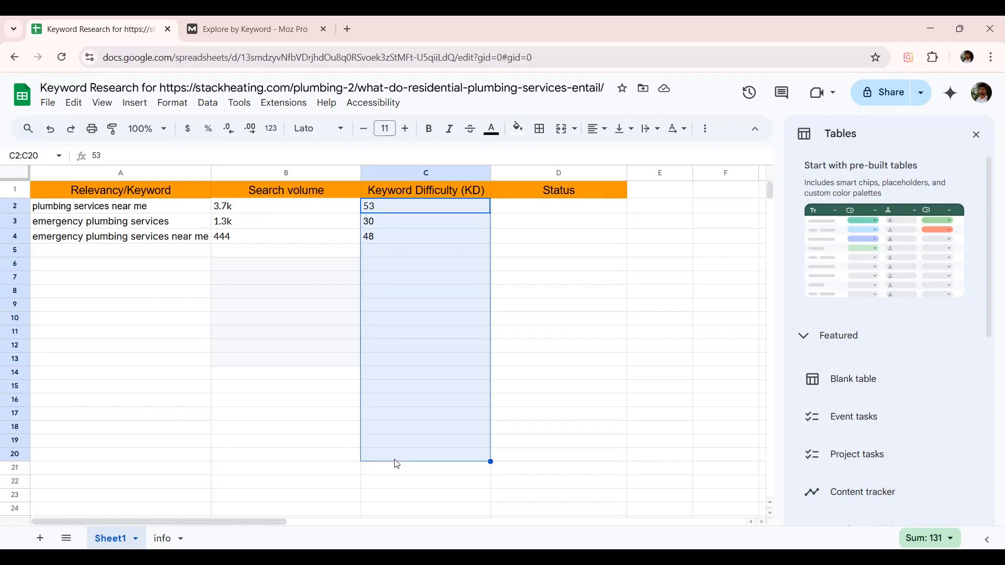
left_click(525, 241)
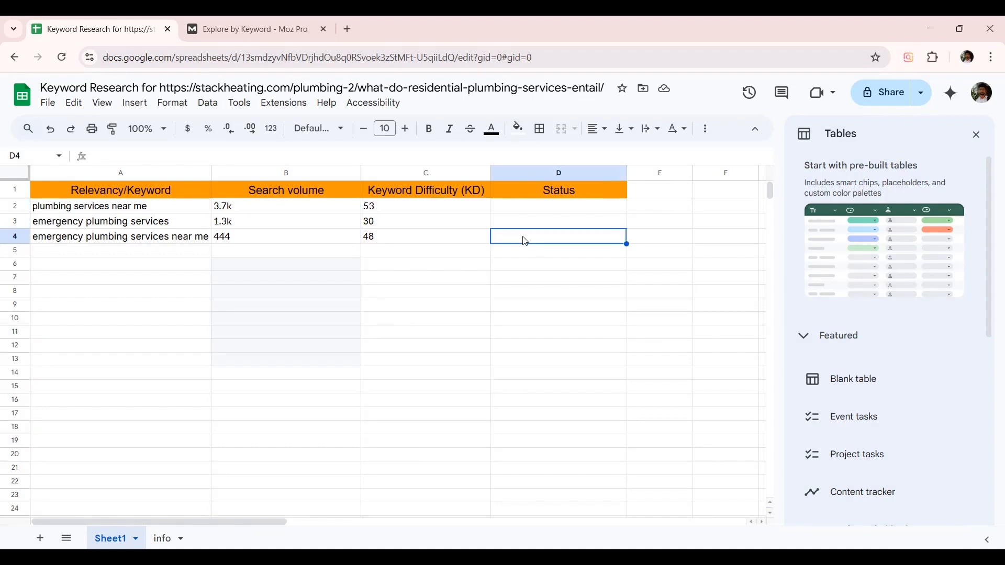
Step: Fill the keyword "emergency plumbing services near me" from cell A4 down through A10
left_click(194, 242)
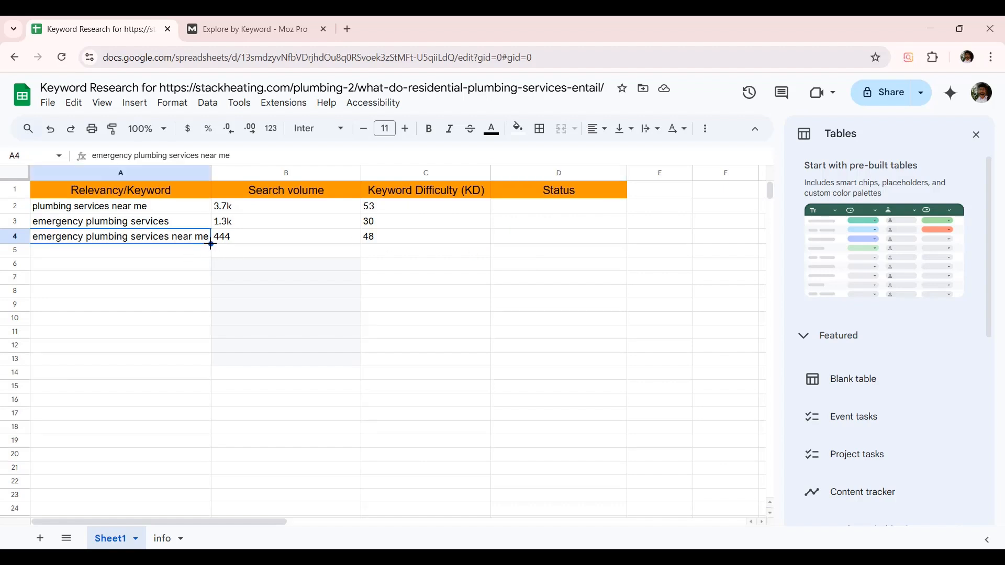
left_click_drag(210, 243, 211, 328)
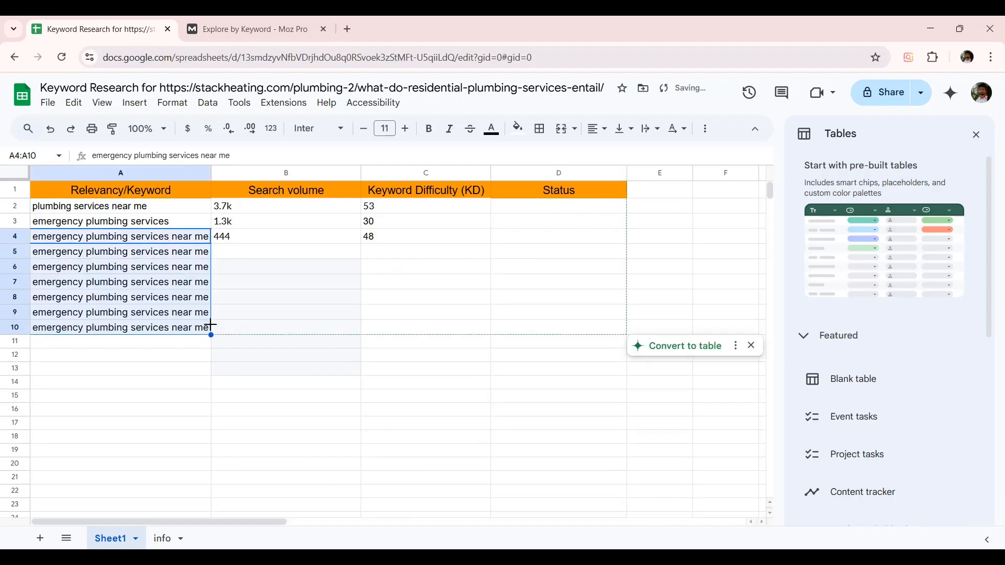
Step: Enter a search volume of 200 in B5 and fill it down through B10
left_click(321, 316)
left_click(196, 239)
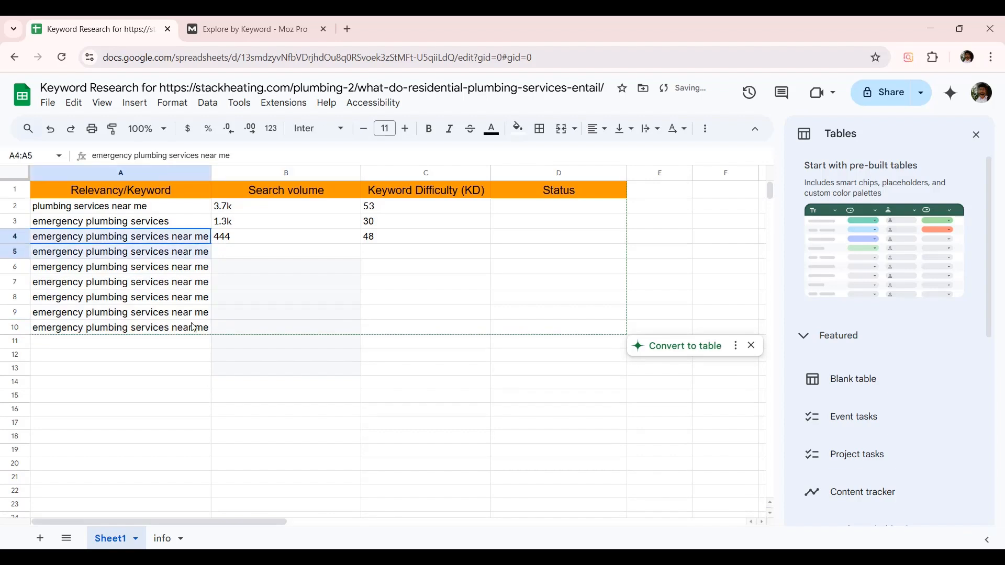
left_click_drag(272, 251, 286, 337)
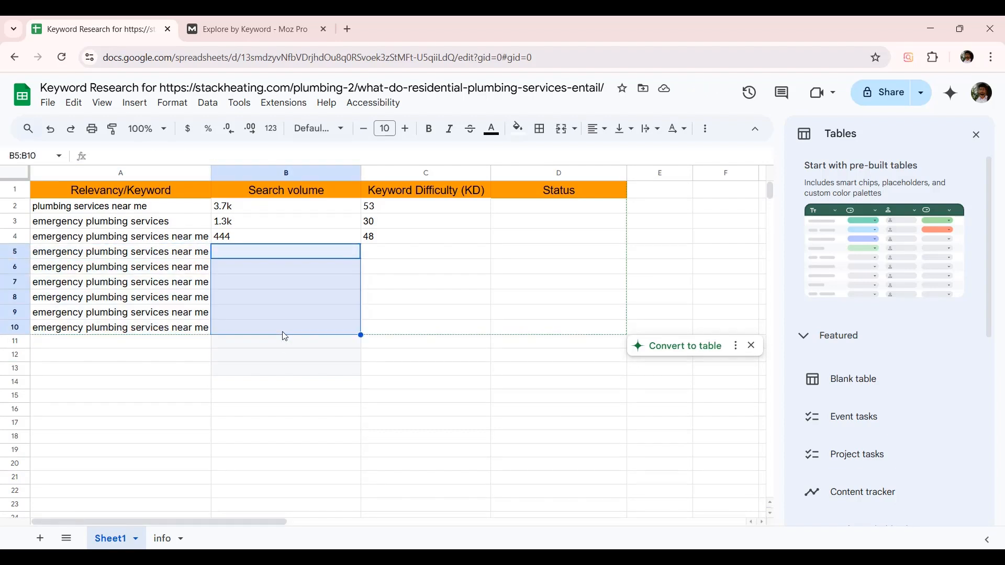
type("200")
left_click(391, 353)
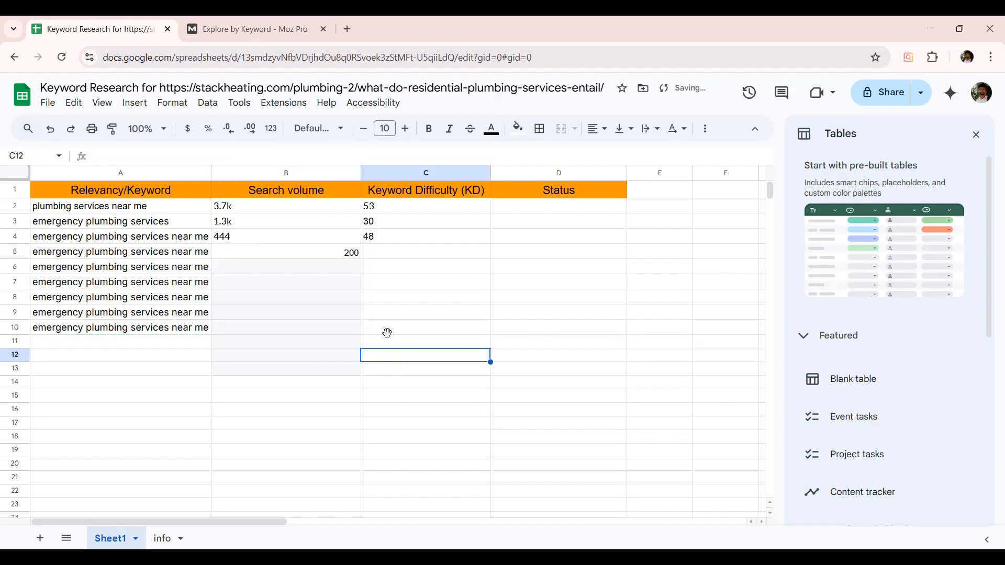
left_click(349, 254)
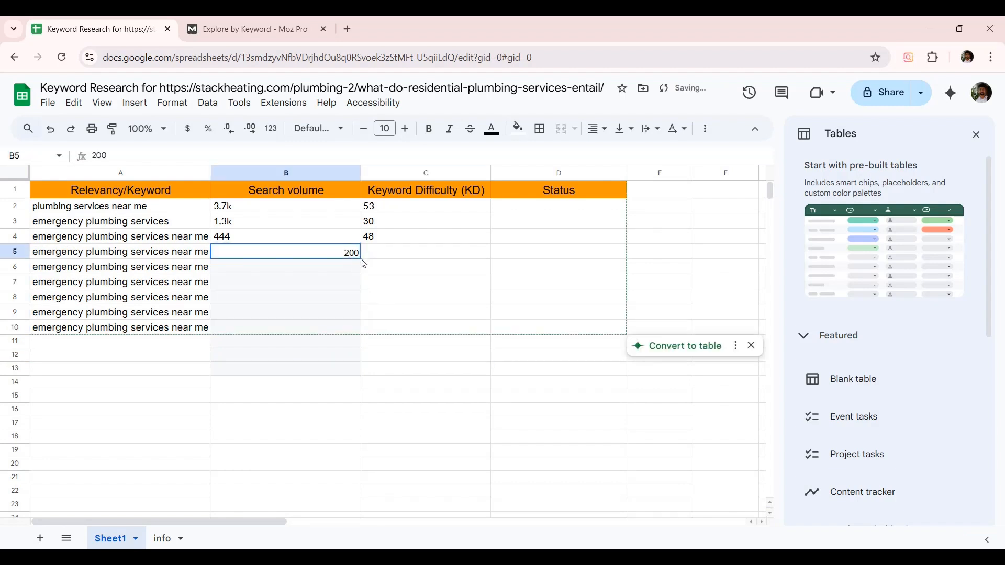
left_click_drag(360, 259, 356, 335)
left_click(264, 383)
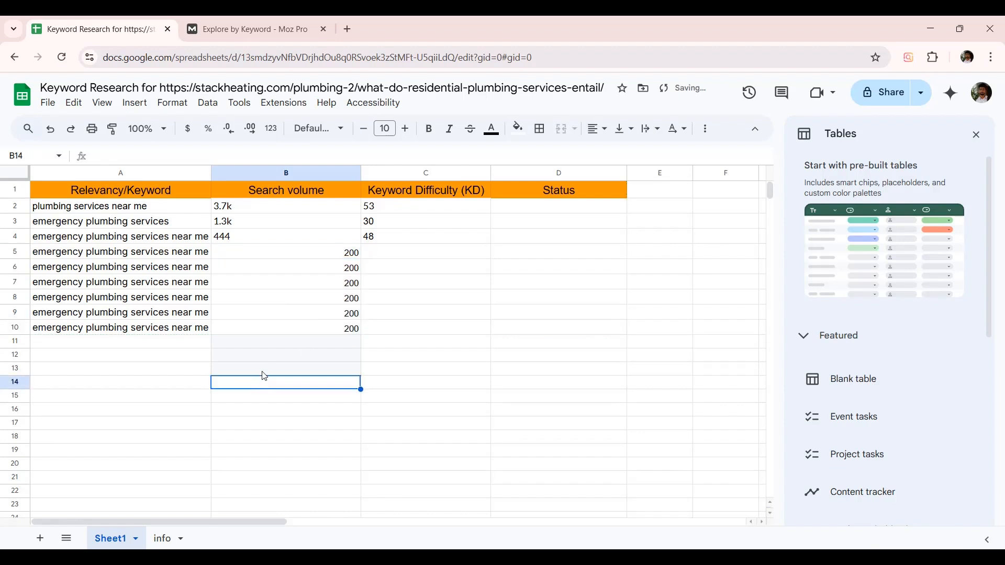
Step: Enter the keyword difficulty values 15, 12, 23, 12, 55 and 30 in cells C5 to C10
left_click(410, 260)
type("15")
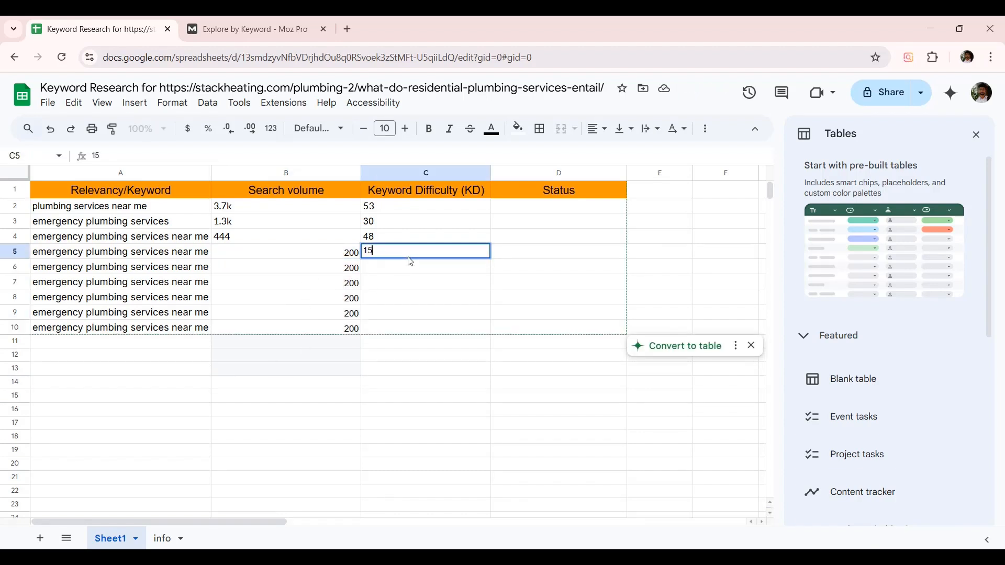
key("Return")
type("12")
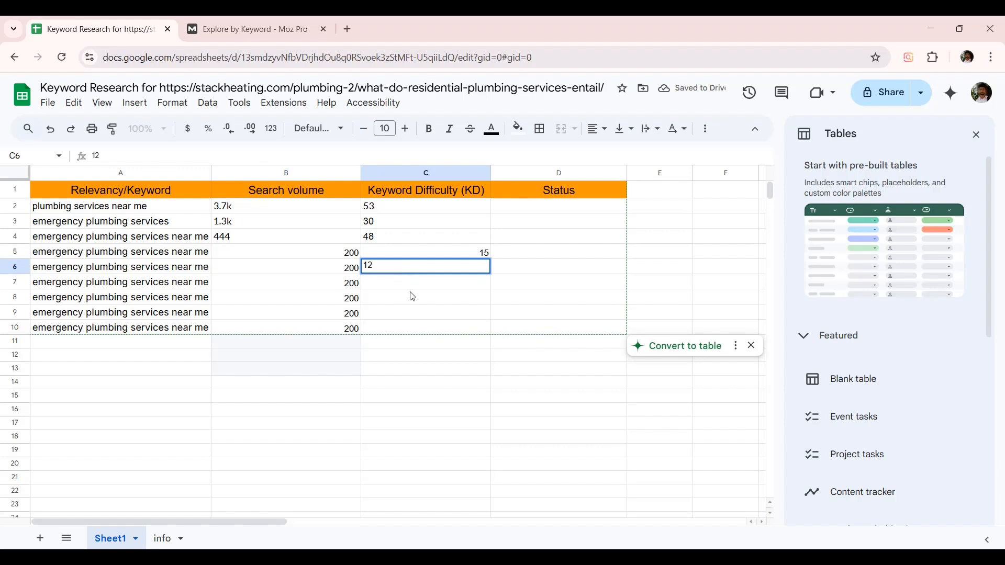
left_click(413, 297)
type("12")
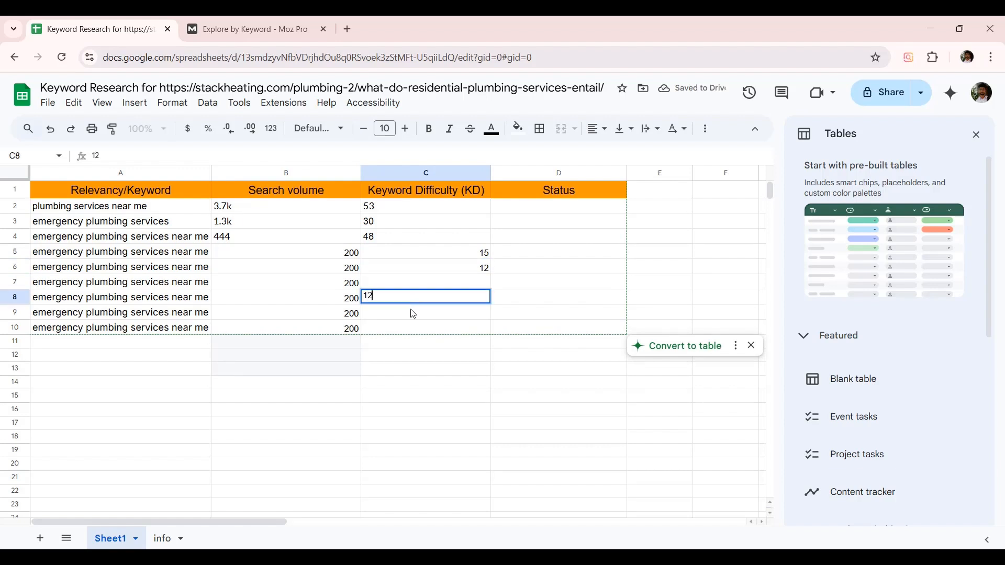
key("Return")
left_click(463, 289)
type("23")
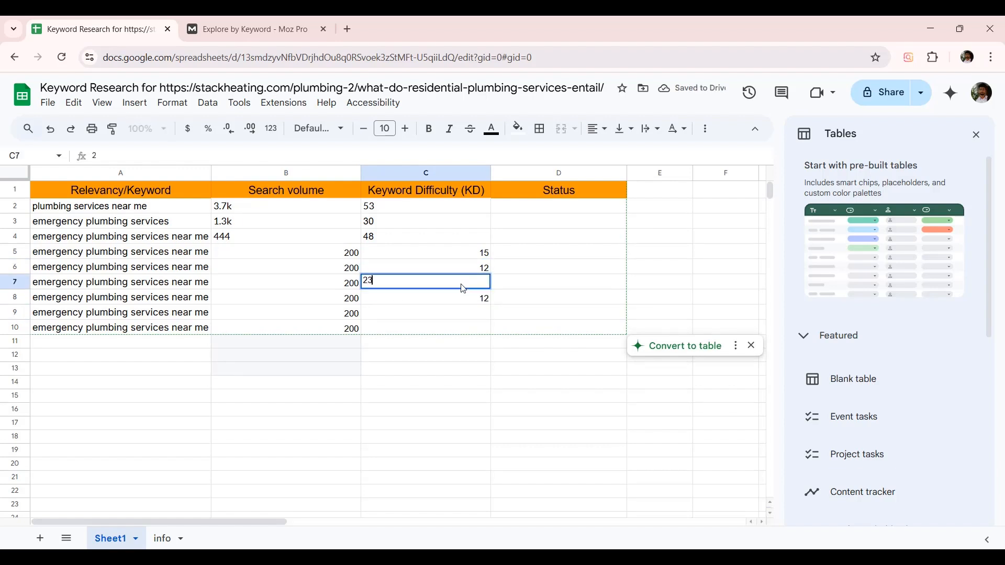
left_click(476, 321)
type("55")
left_click(475, 327)
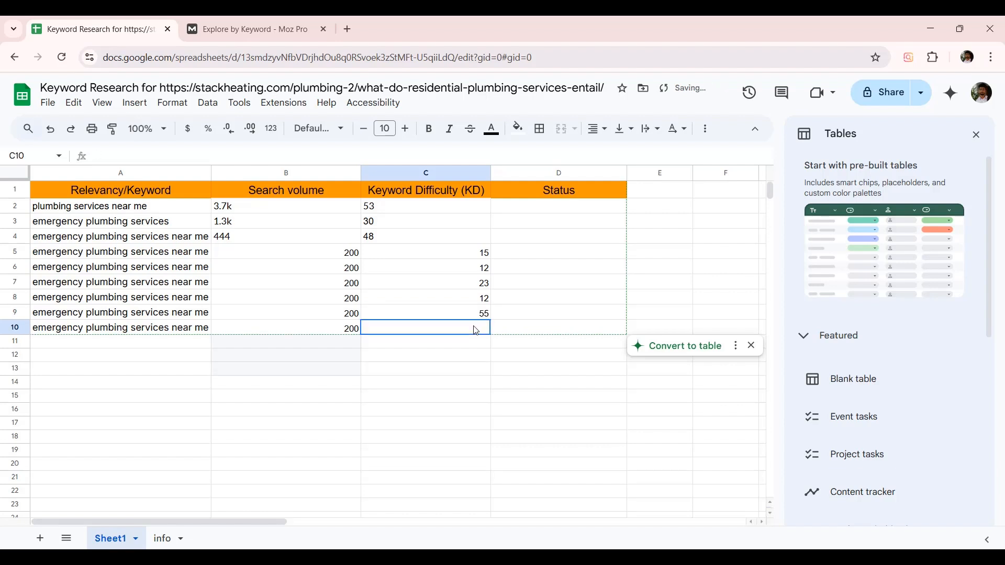
type("30")
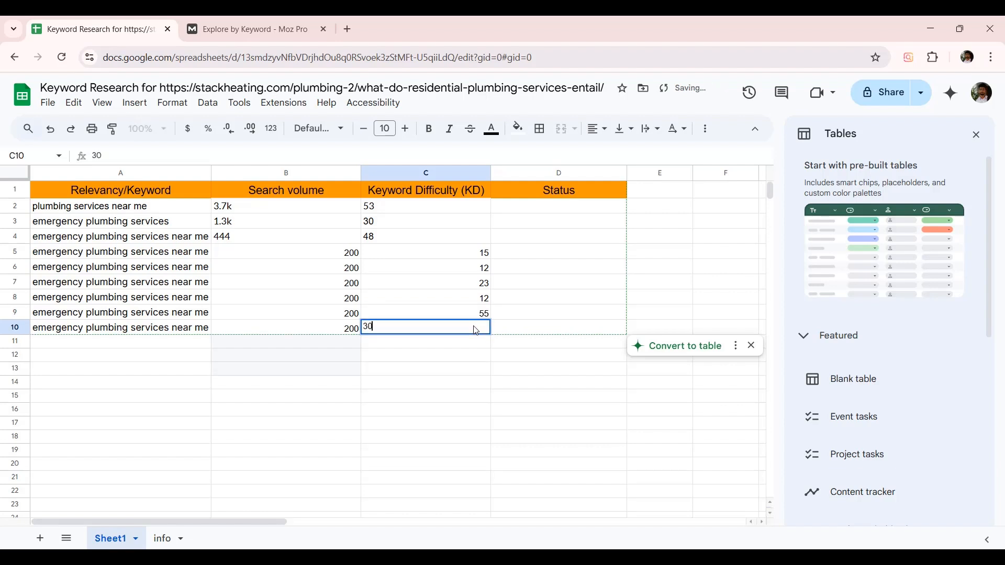
Step: Review the keywords, search volumes and difficulty values in rows 2 to 10
left_click(204, 260)
left_click(242, 369)
left_click_drag(209, 257, 463, 329)
left_click(295, 398)
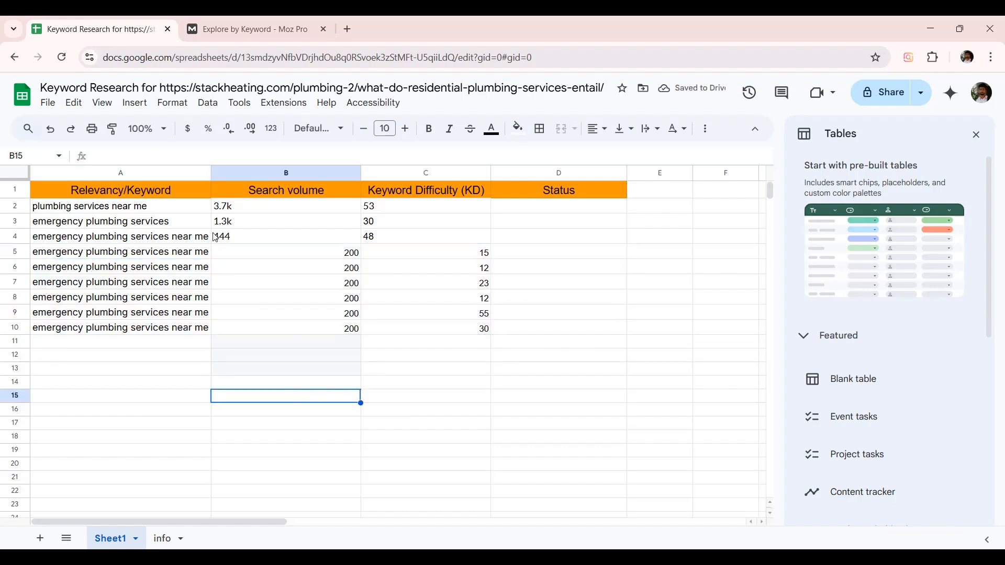
left_click(201, 205)
left_click_drag(212, 229, 372, 241)
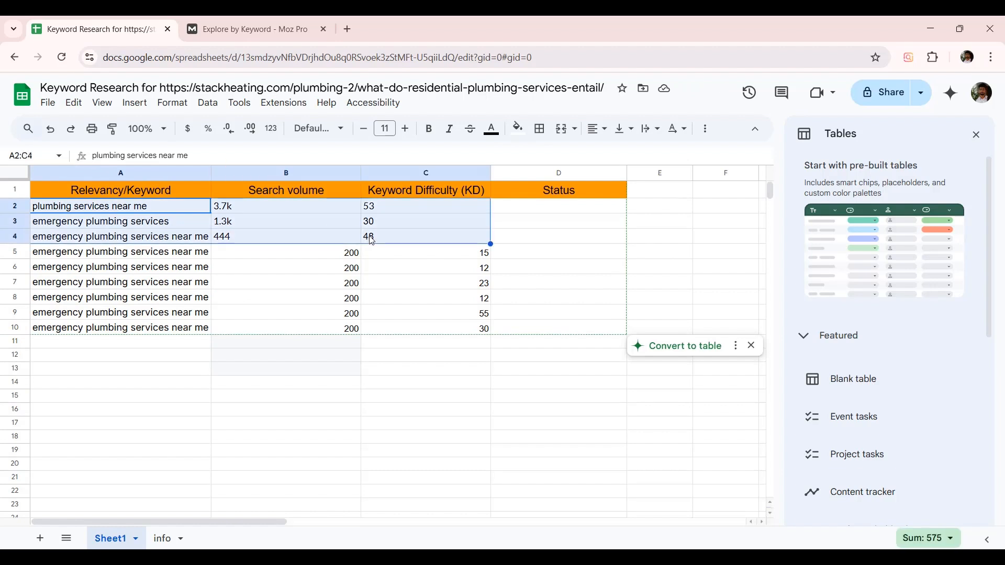
left_click(266, 401)
left_click_drag(184, 206, 438, 332)
left_click(341, 386)
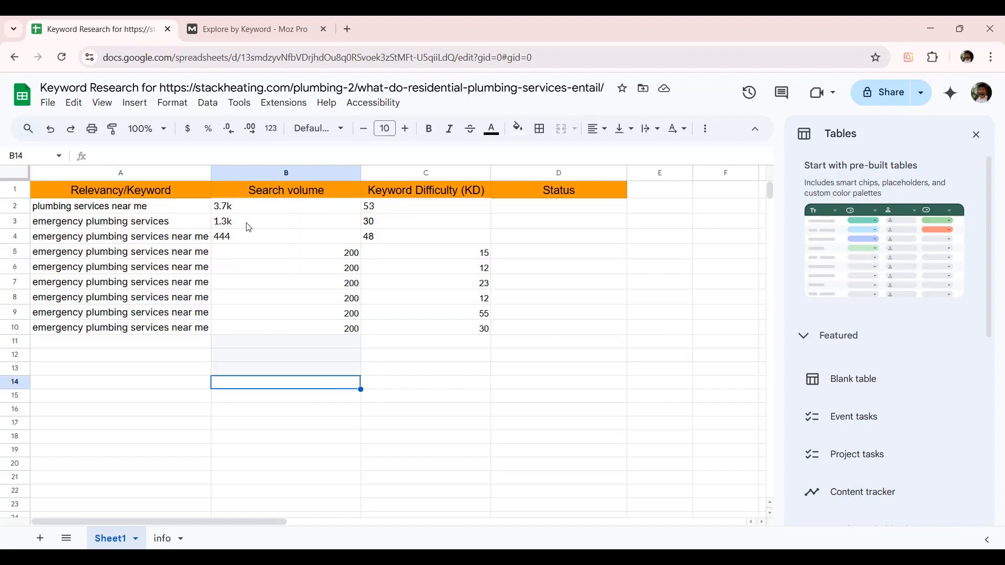
Step: Left-align the keyword, search volume and difficulty cells in A2:C10
left_click_drag(197, 206, 473, 334)
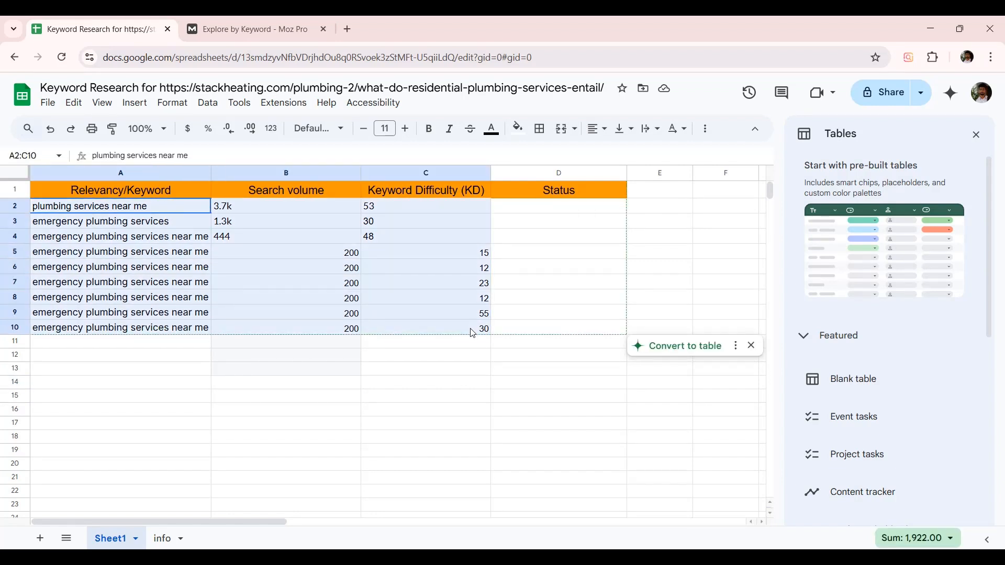
left_click(606, 135)
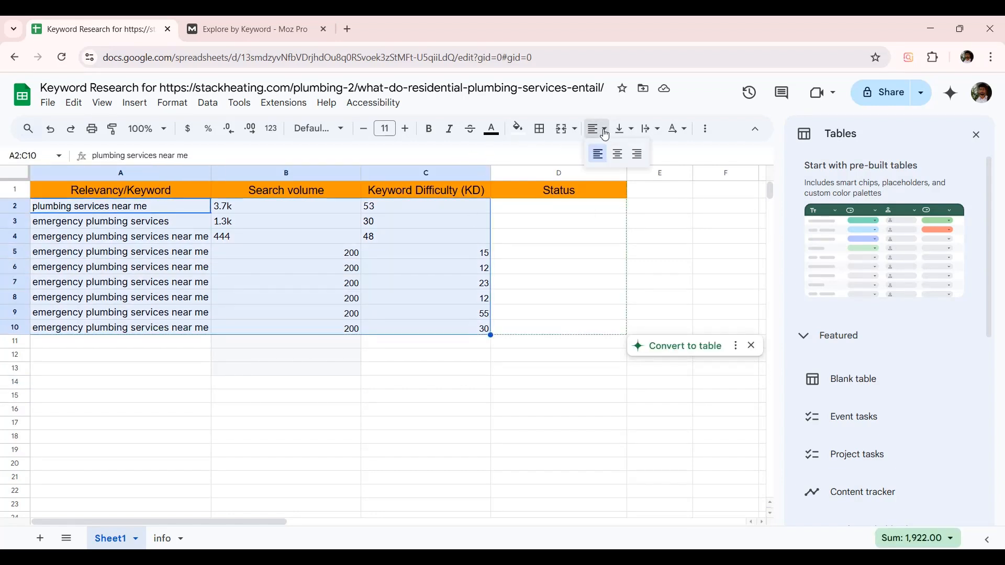
left_click(598, 154)
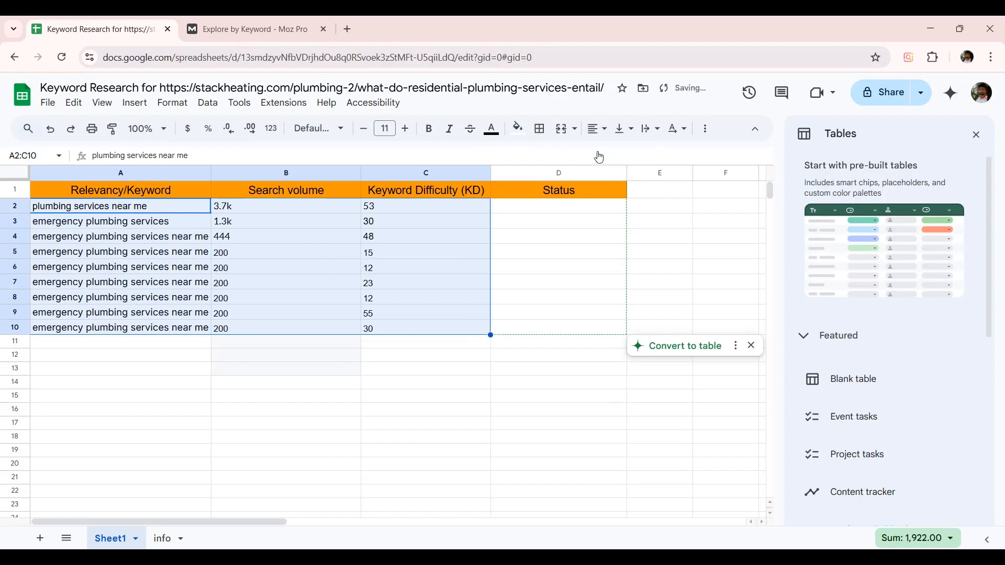
left_click(441, 407)
Step: Enter the status "Easy to Rank" in D5 for the keyword with difficulty 15
left_click_drag(548, 207, 551, 325)
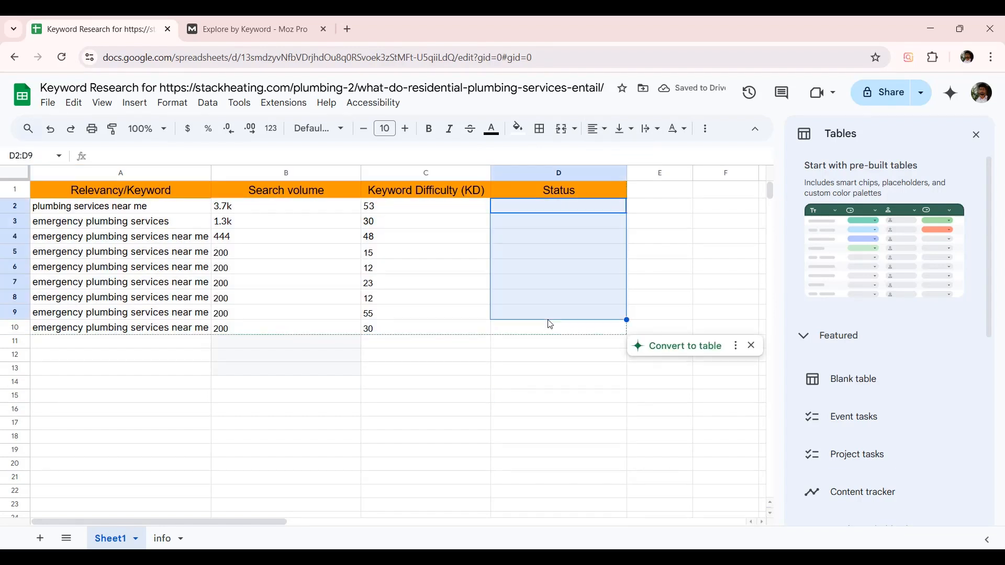
left_click(419, 258)
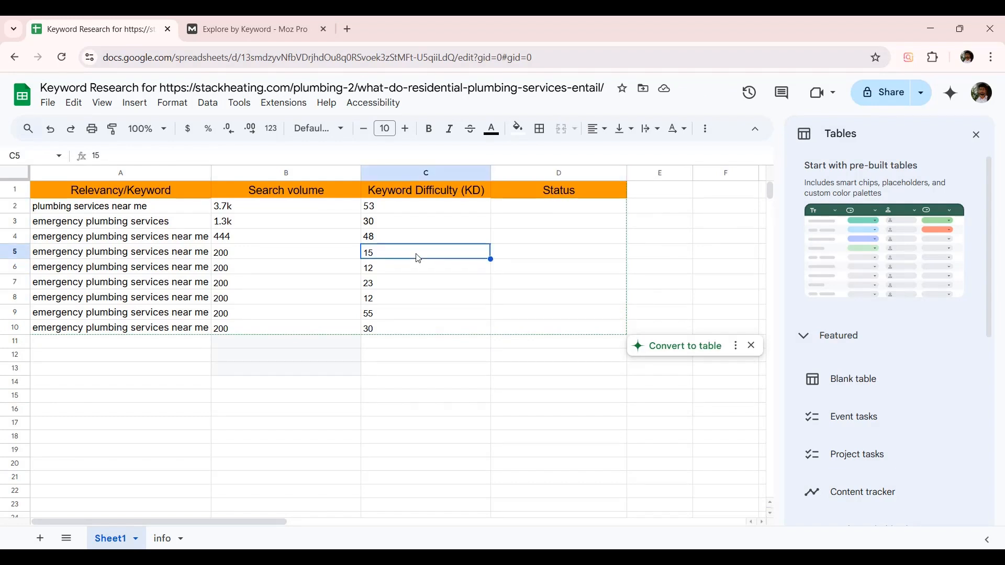
left_click(550, 257)
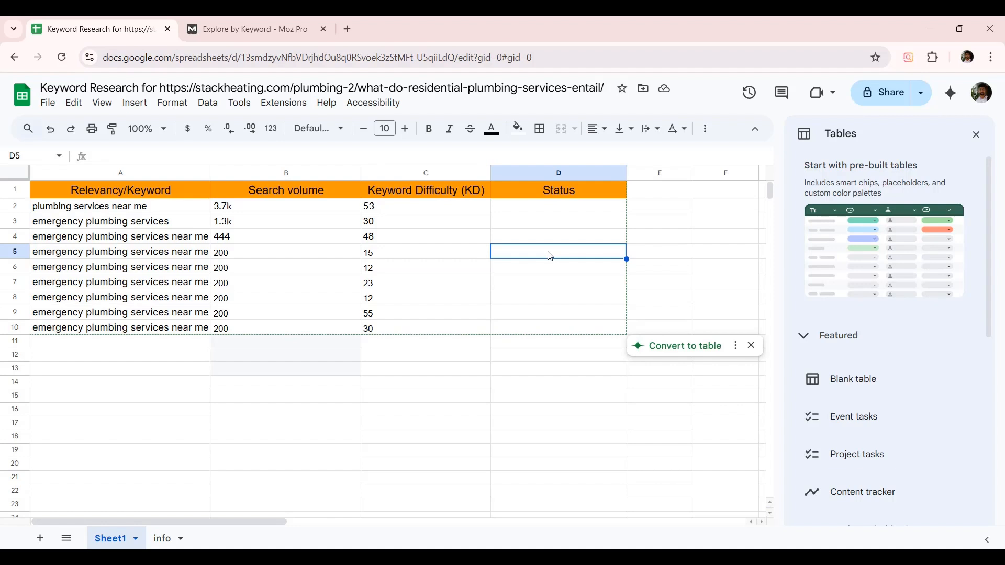
type("E")
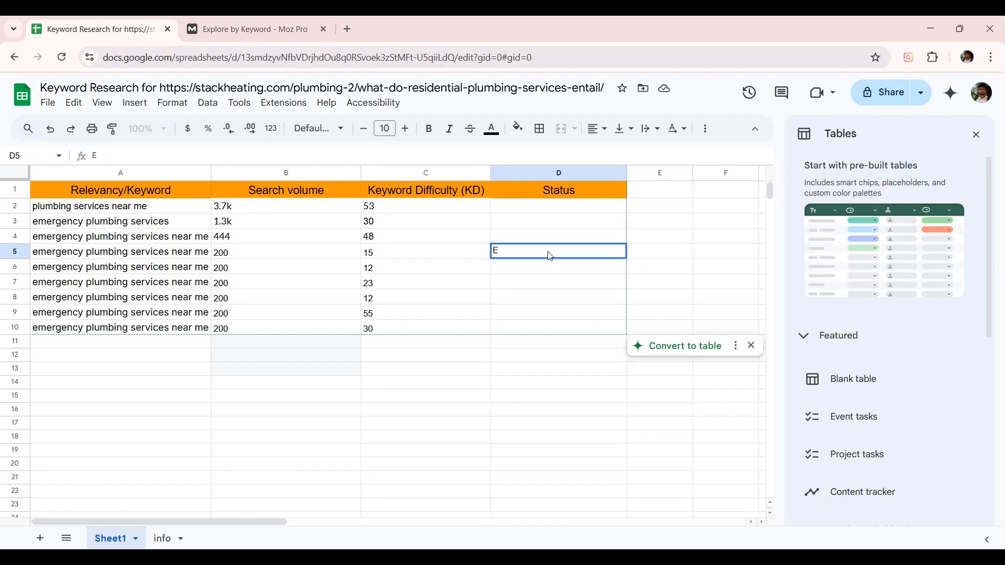
type("asy to Rank")
left_click(500, 397)
Step: Copy the "Easy to Rank" status from D5 into D6 and D8 for the two keywords with difficulty 12
left_click_drag(590, 256, 625, 258)
key("ctrl+c")
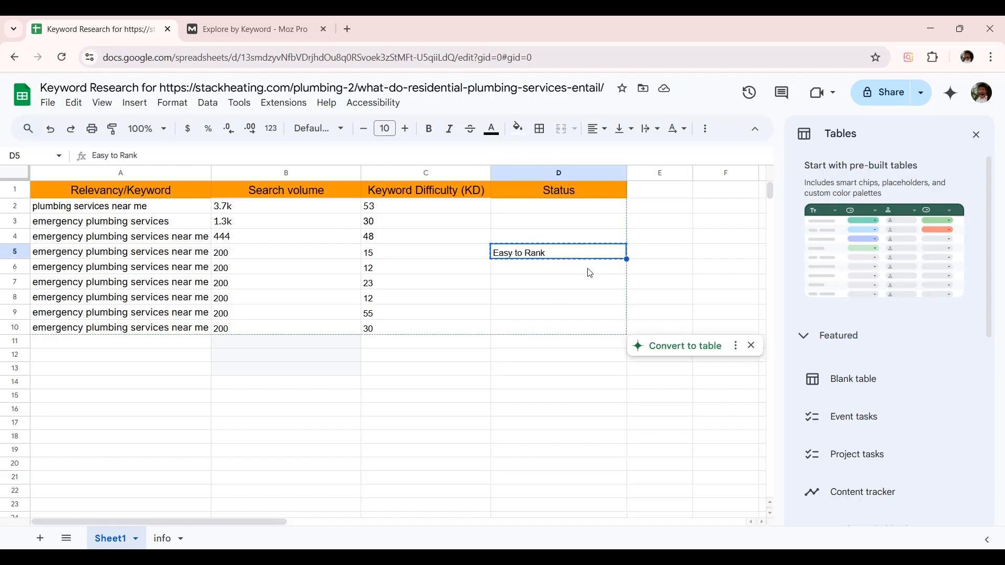
left_click(585, 272)
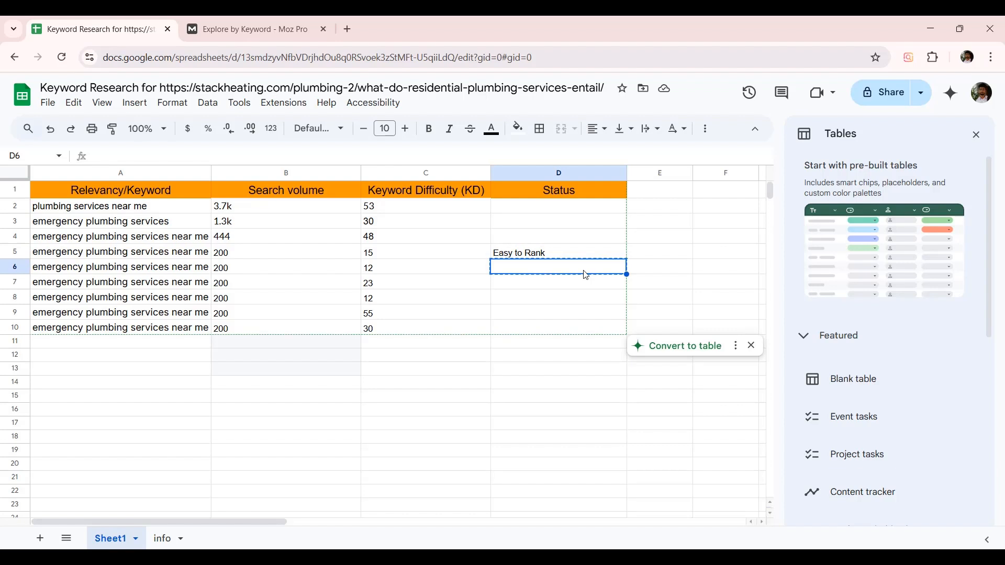
left_click(576, 259)
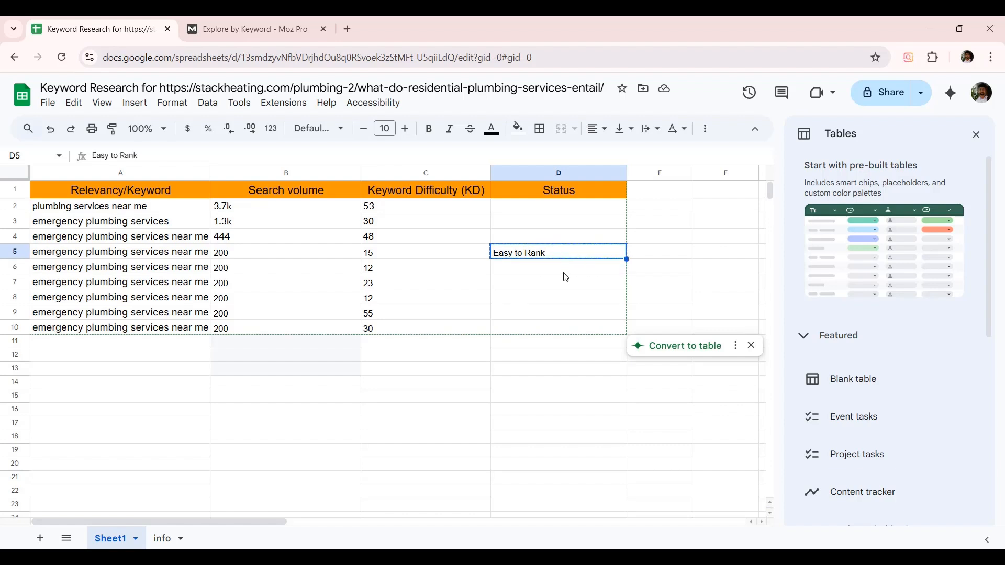
left_click(566, 278)
key("ctrl+v")
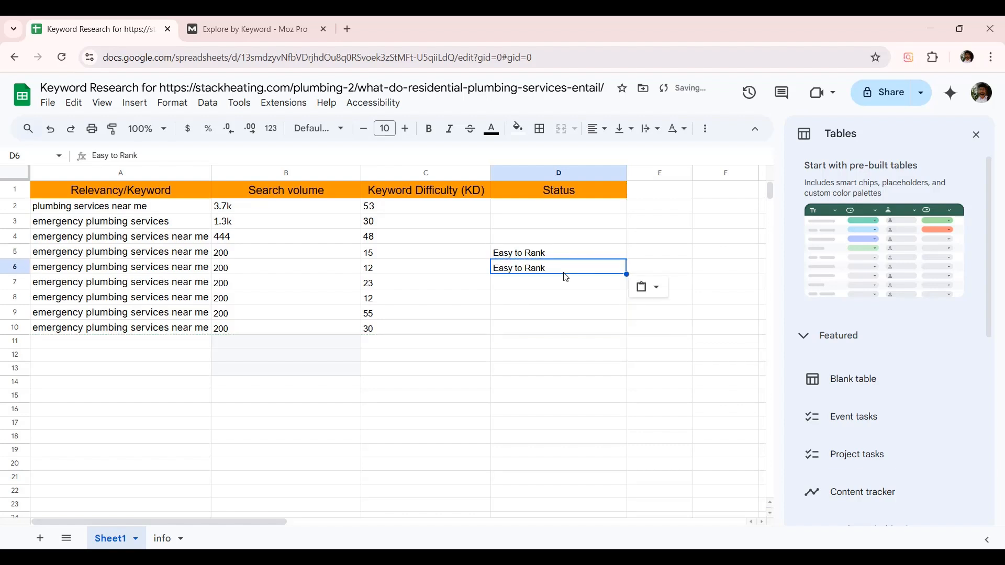
left_click(518, 301)
key("ctrl+v")
left_click(523, 362)
Step: Apply a bright green fill to the "Easy to Rank" status cells D5, D6 and D8
left_click_drag(534, 255, 539, 273)
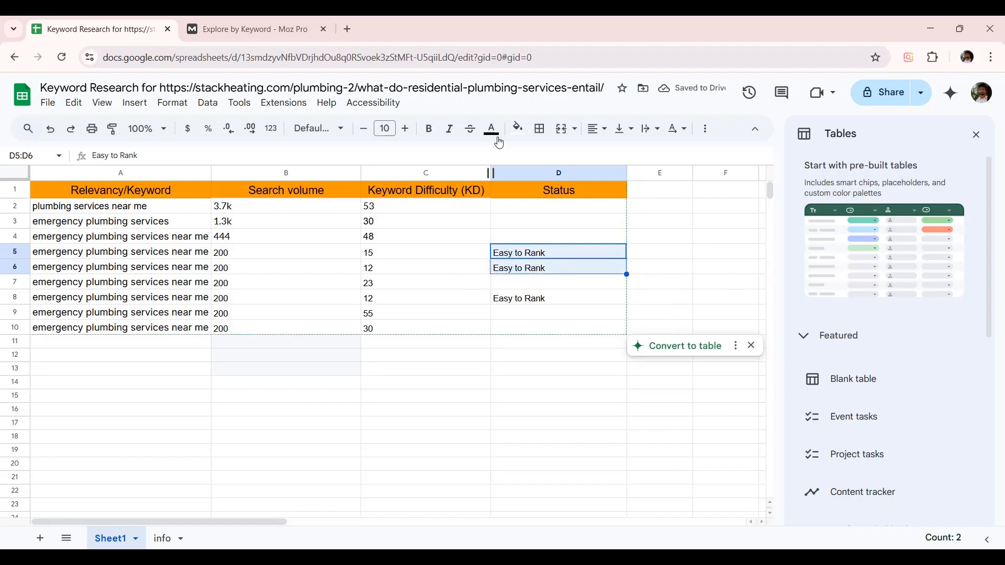
left_click(519, 128)
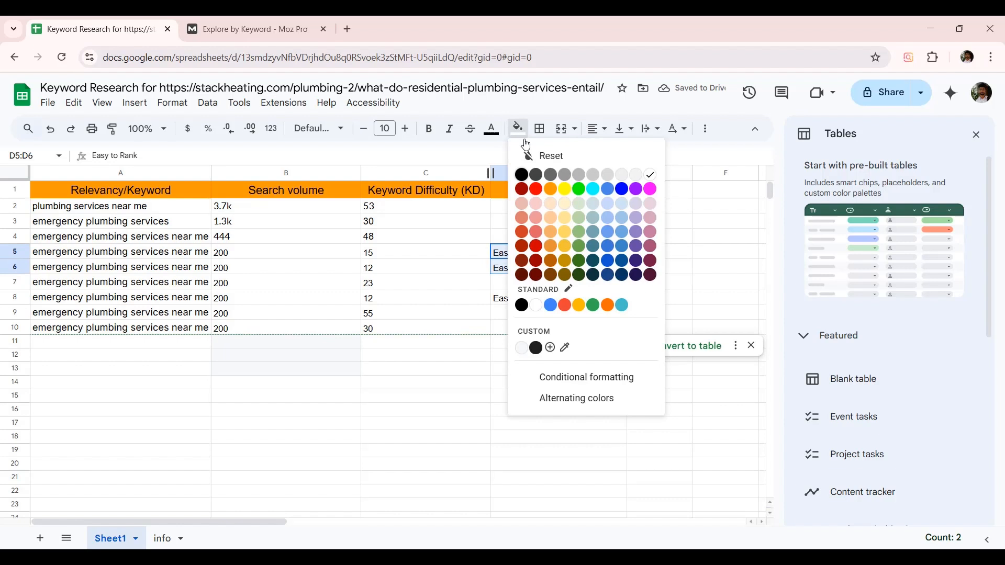
left_click(580, 192)
left_click(506, 301)
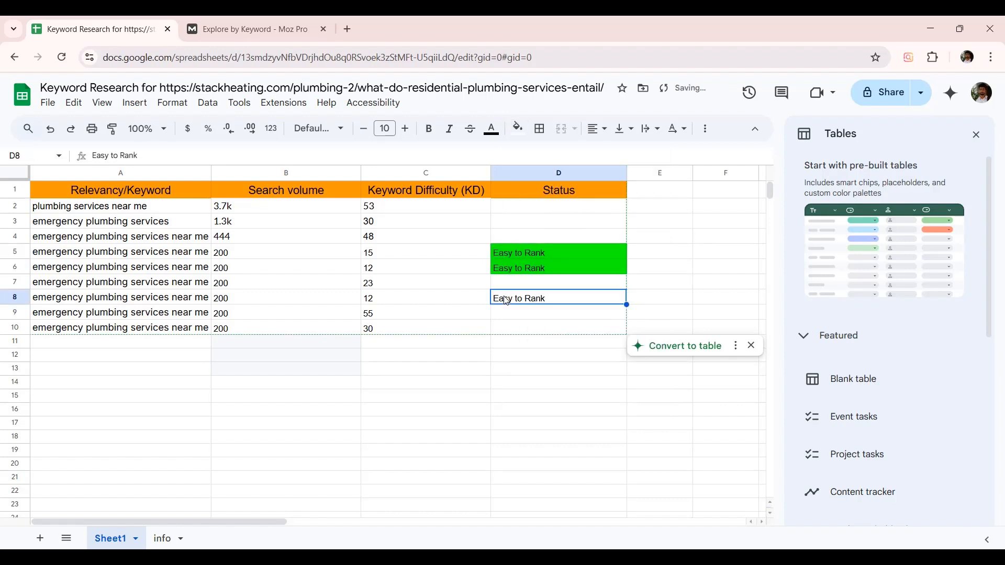
left_click(519, 128)
left_click(579, 192)
left_click(472, 389)
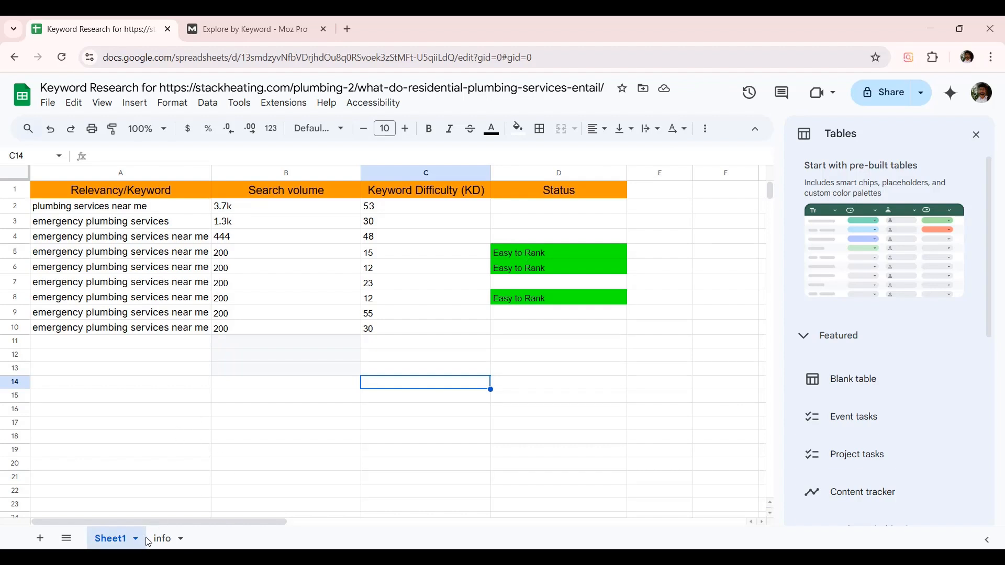
Step: Review the targeted keyword, location, need and tool on the info sheet, and return to the keyword table on Sheet1
left_click(166, 539)
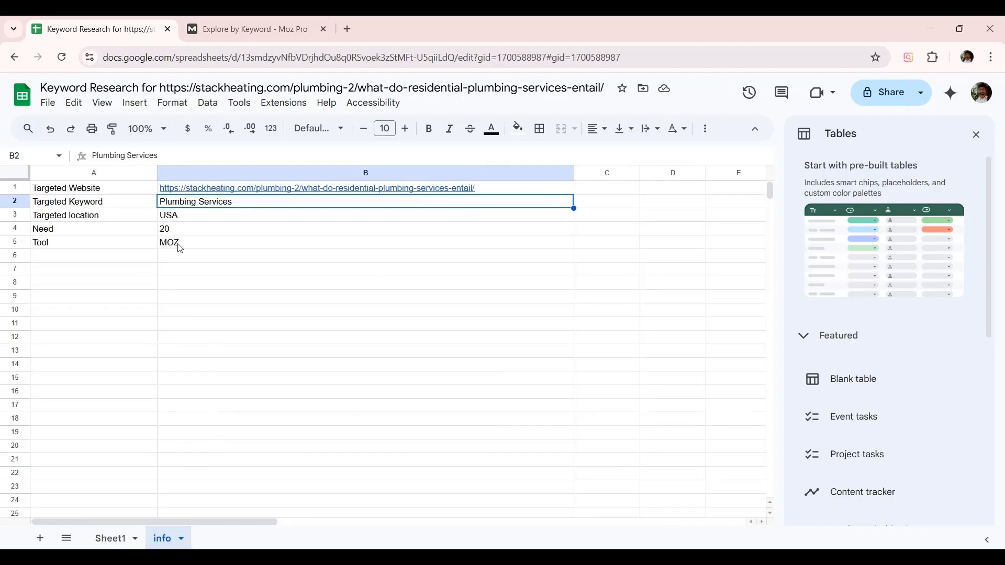
left_click_drag(179, 244, 143, 204)
left_click(101, 537)
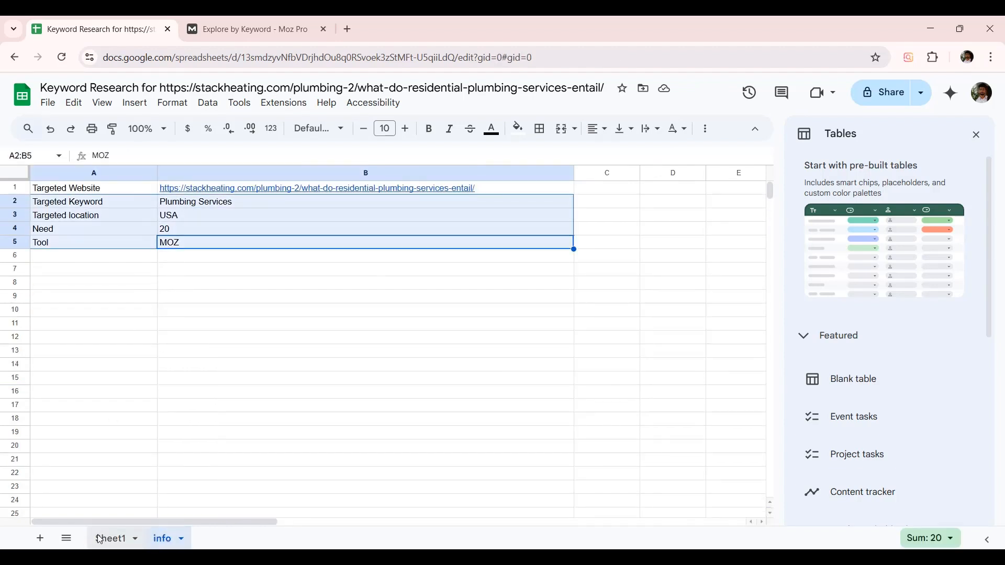
left_click(190, 200)
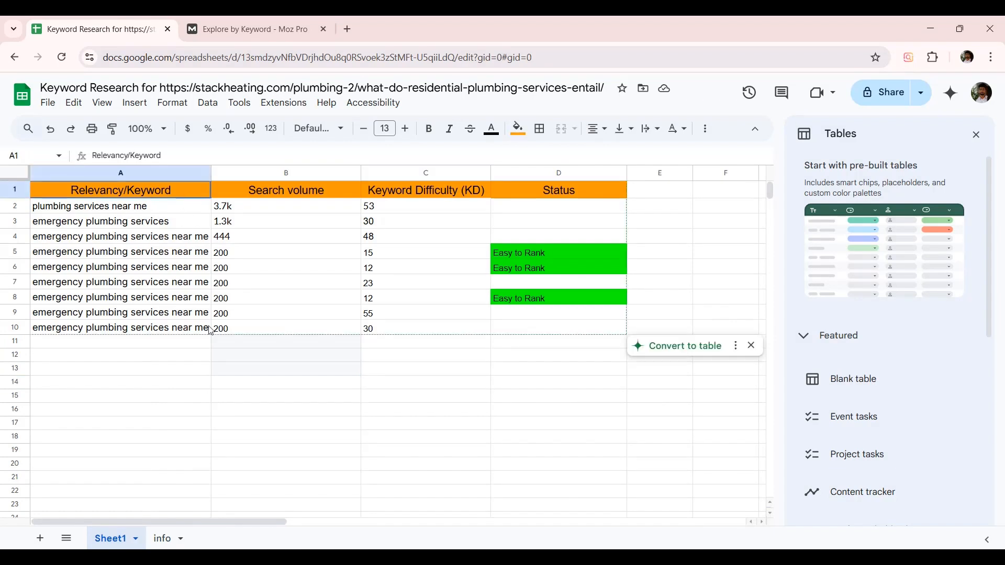
key("ctrl+a")
left_click(468, 441)
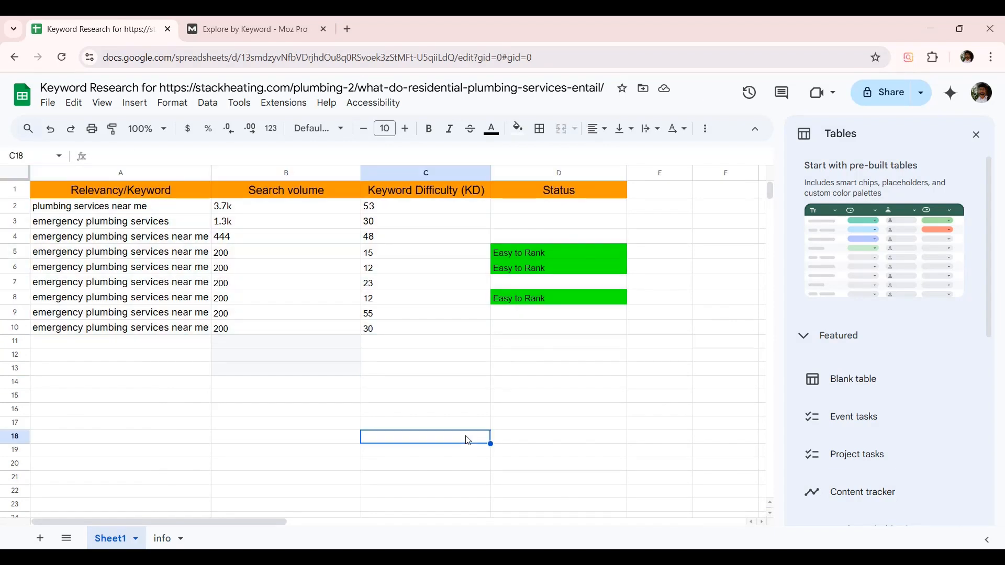
Step: Freeze the header row of the keyword table on Sheet1
left_click_drag(23, 179, 225, 196)
left_click_drag(638, 350, 54, 186)
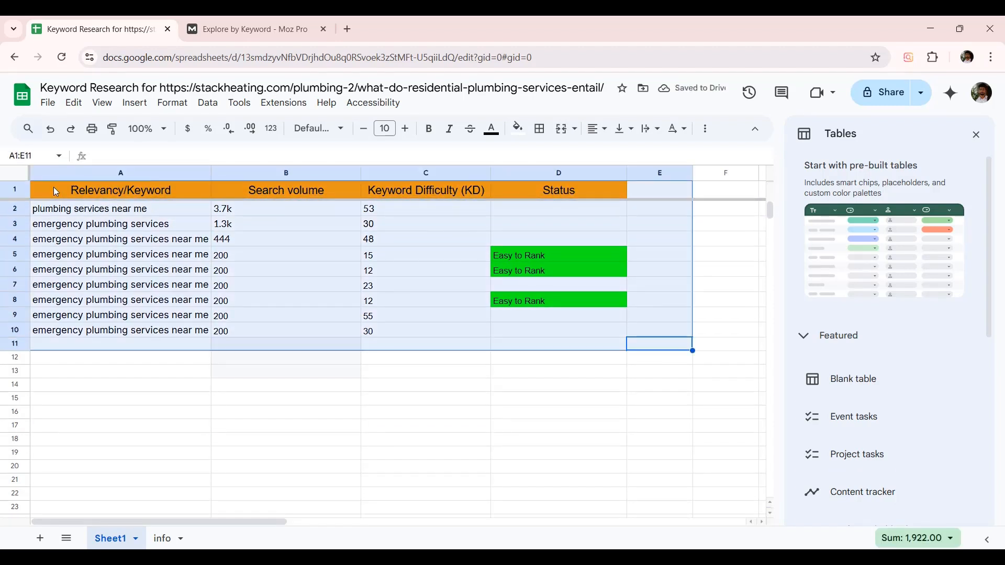
left_click(152, 411)
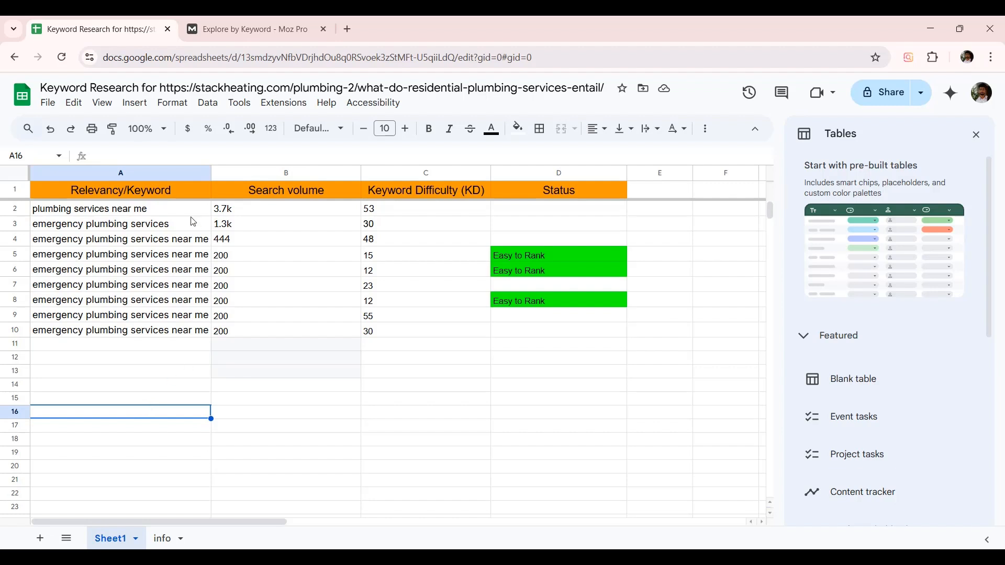
Step: Review the finished keyword table on Sheet1, checking the search volume, keyword difficulty and status of the keyword in row 5
left_click_drag(187, 213, 399, 244)
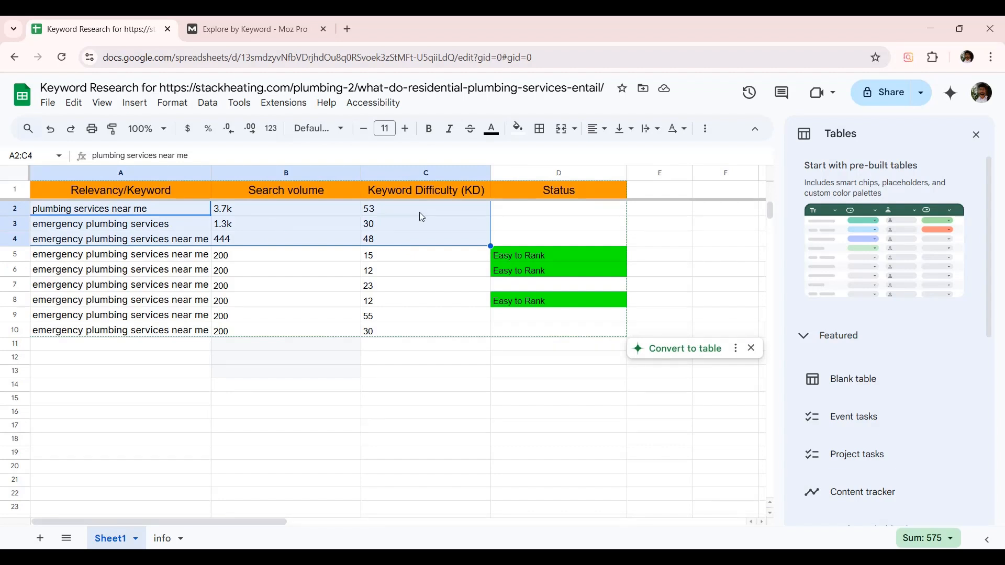
left_click(247, 511)
left_click(395, 426)
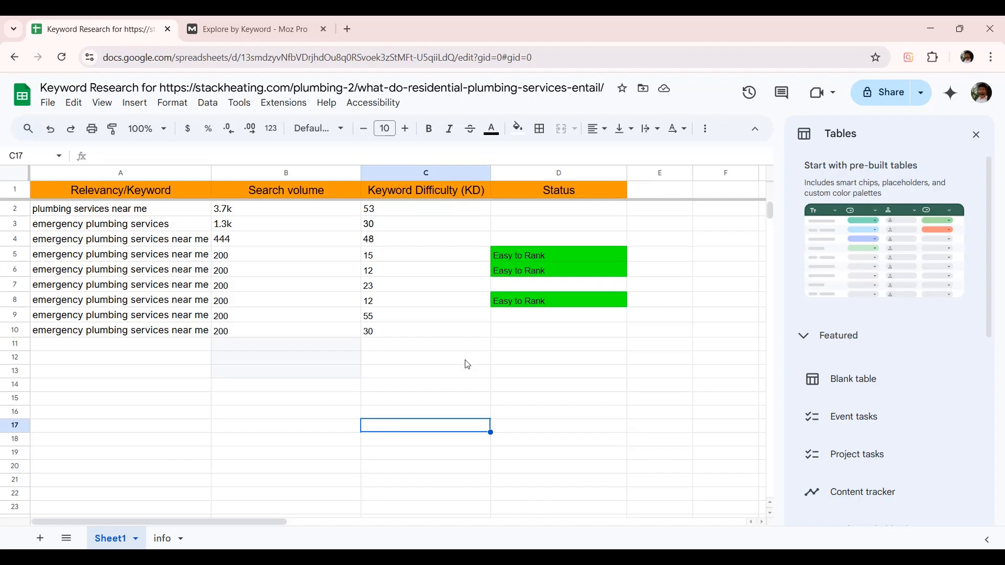
left_click(547, 257)
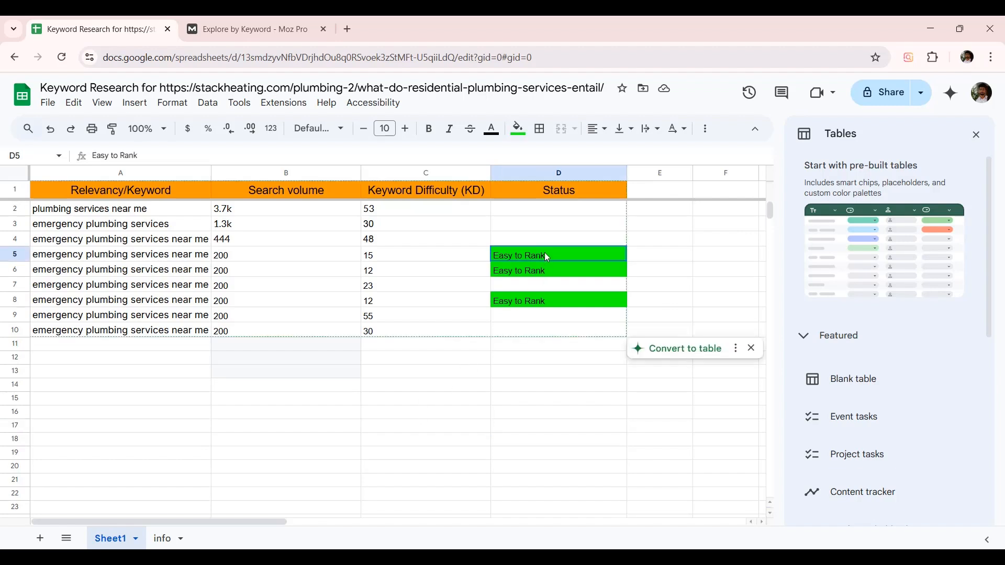
left_click(318, 264)
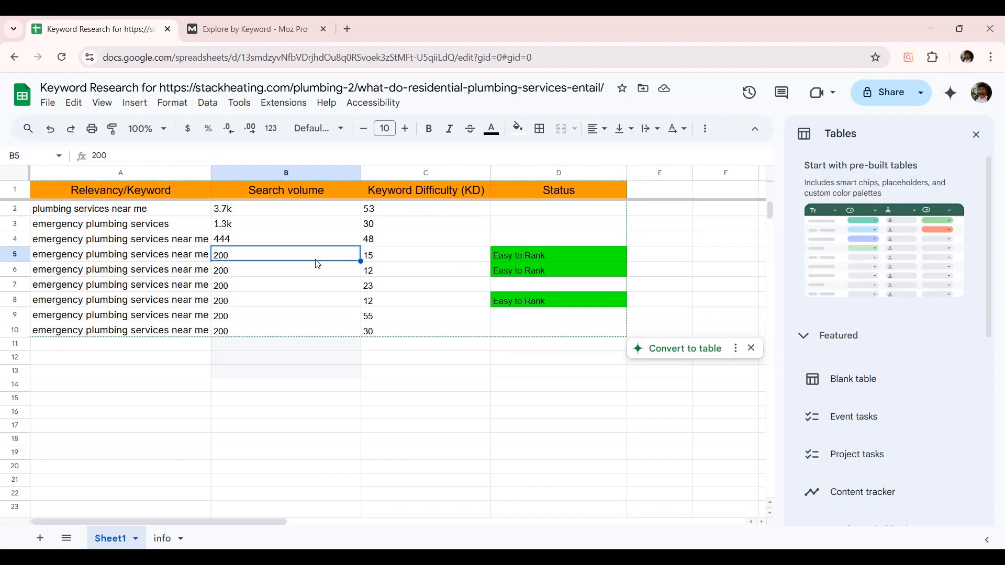
left_click(399, 266)
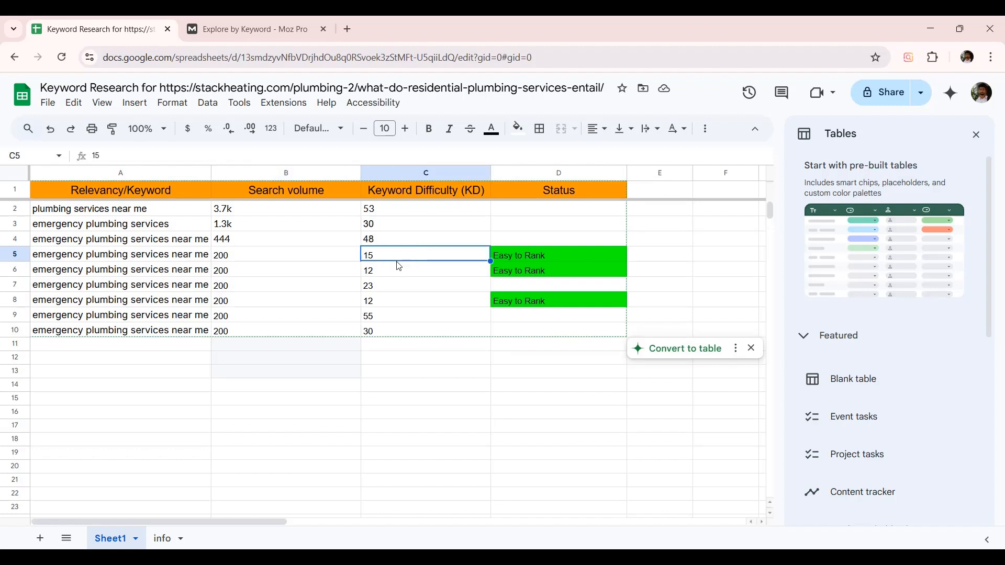
left_click(186, 260)
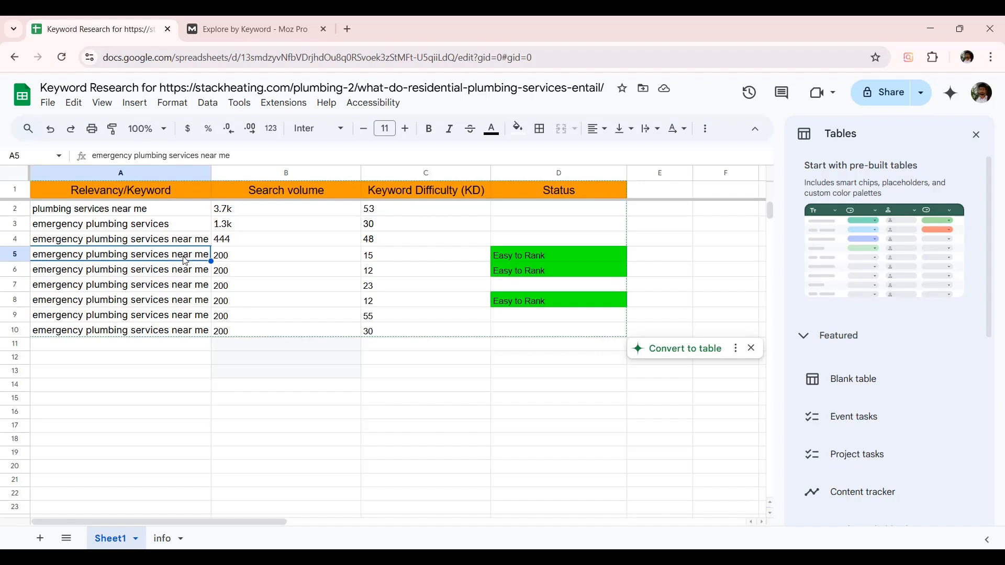
left_click(401, 359)
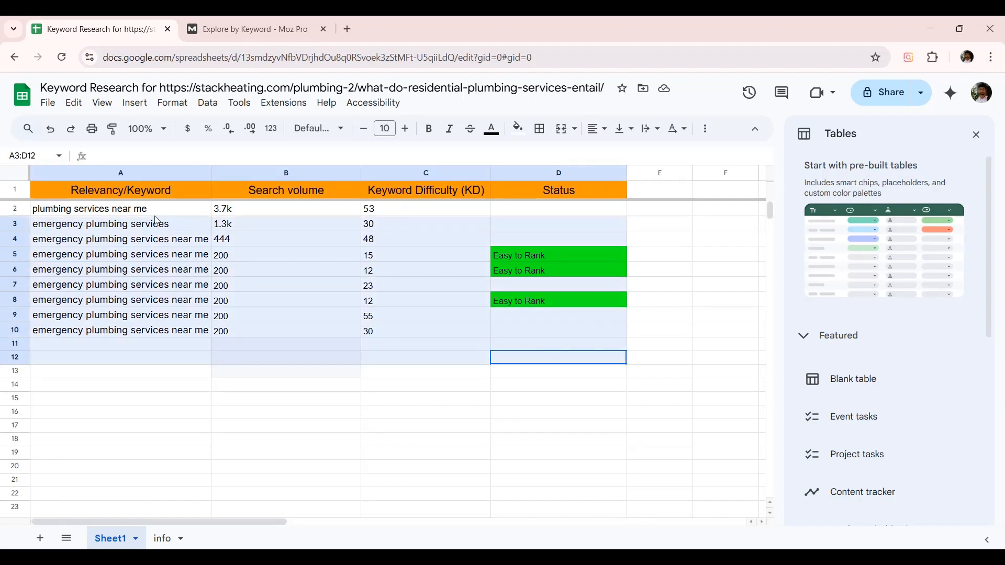